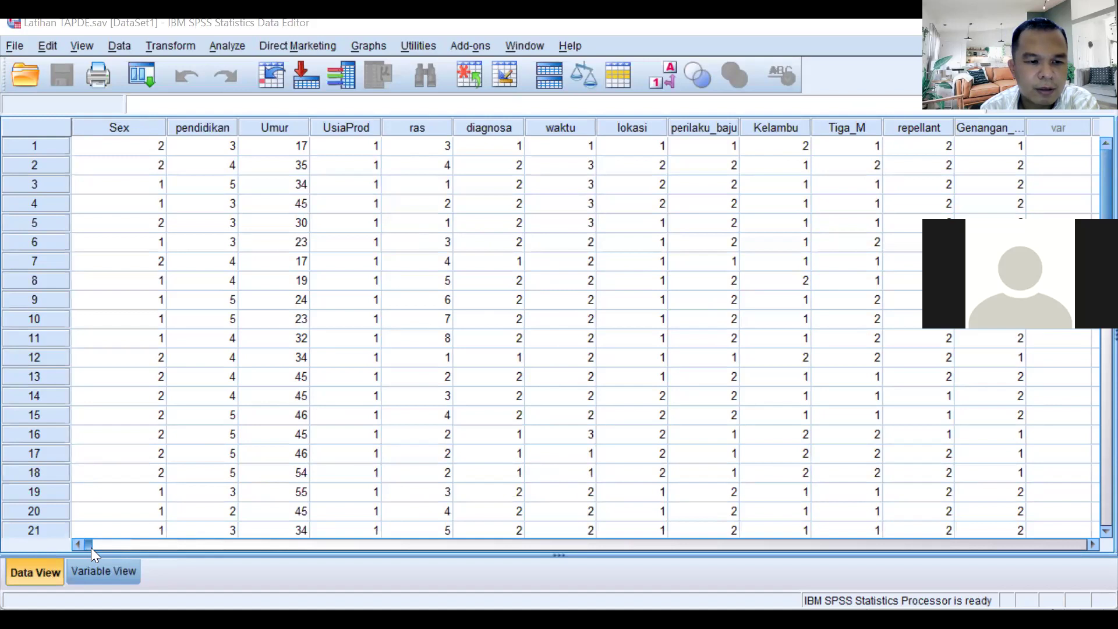
Step: Add a new variable named ca_Paru in row 14 of the variable definitions
{"action": "left_click_drag", "start_coordinate": [91, 548], "coordinate": [921, 523]}
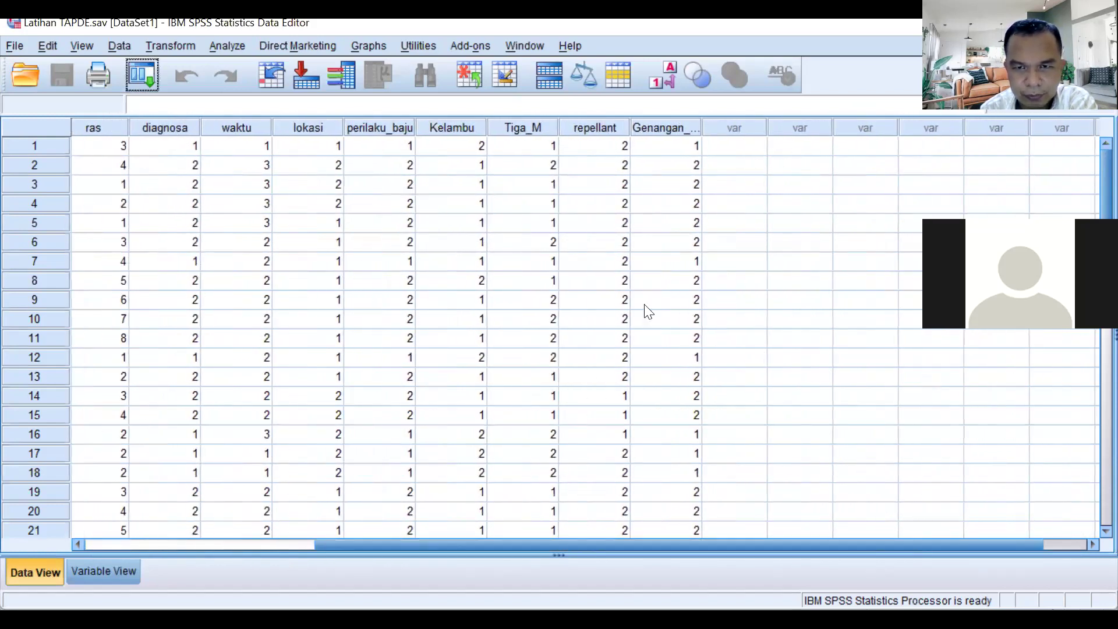
{"action": "left_click", "coordinate": [97, 570]}
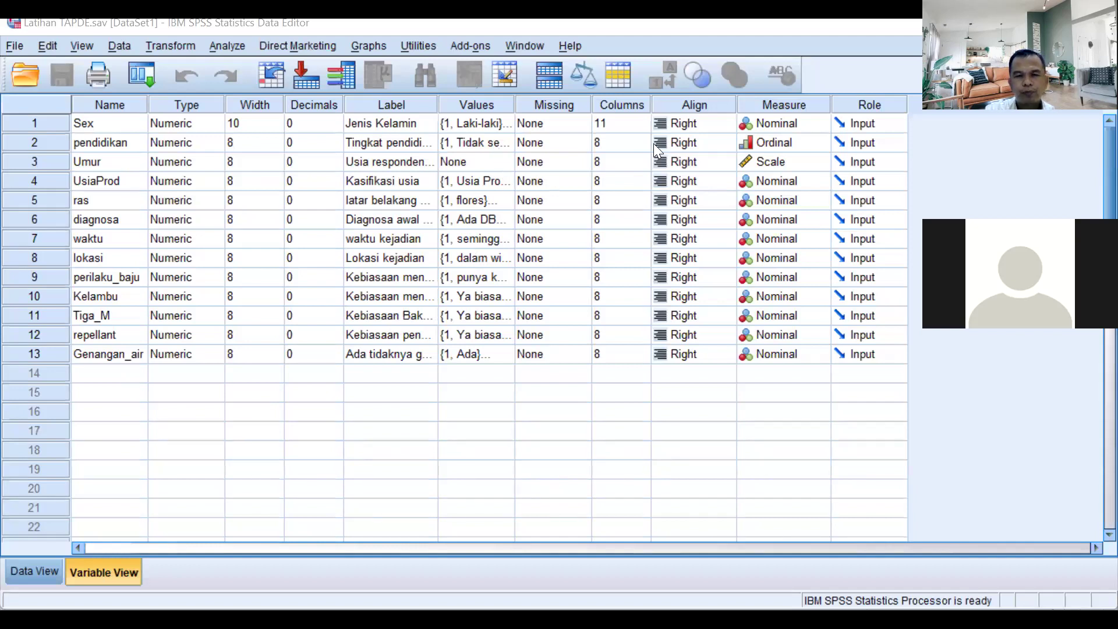
{"action": "left_click", "coordinate": [103, 382]}
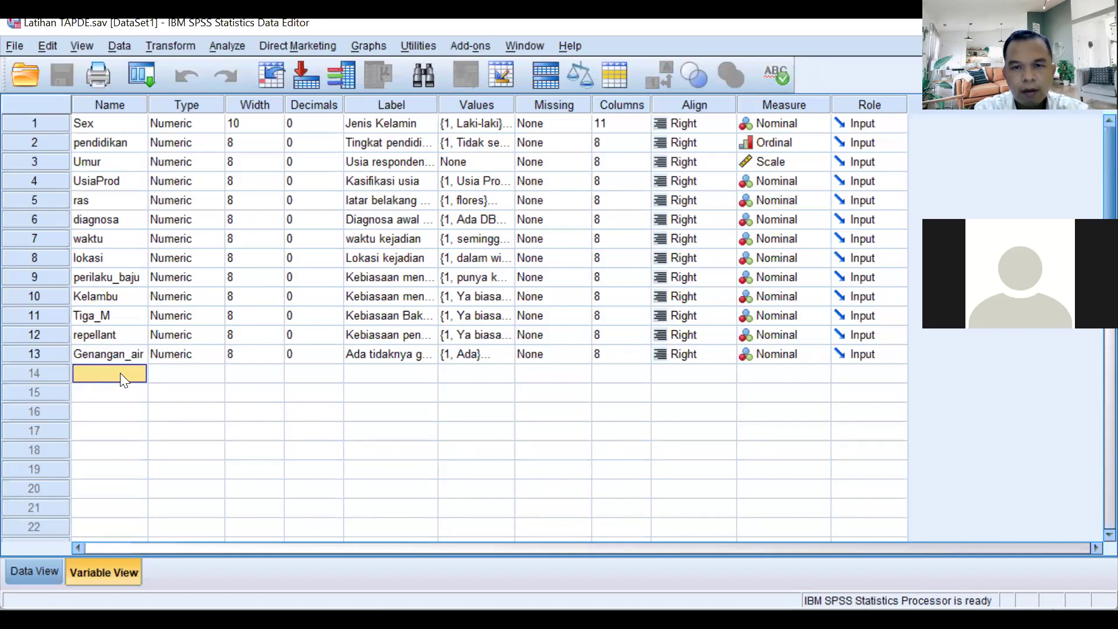
{"action": "type", "text": "ca"}
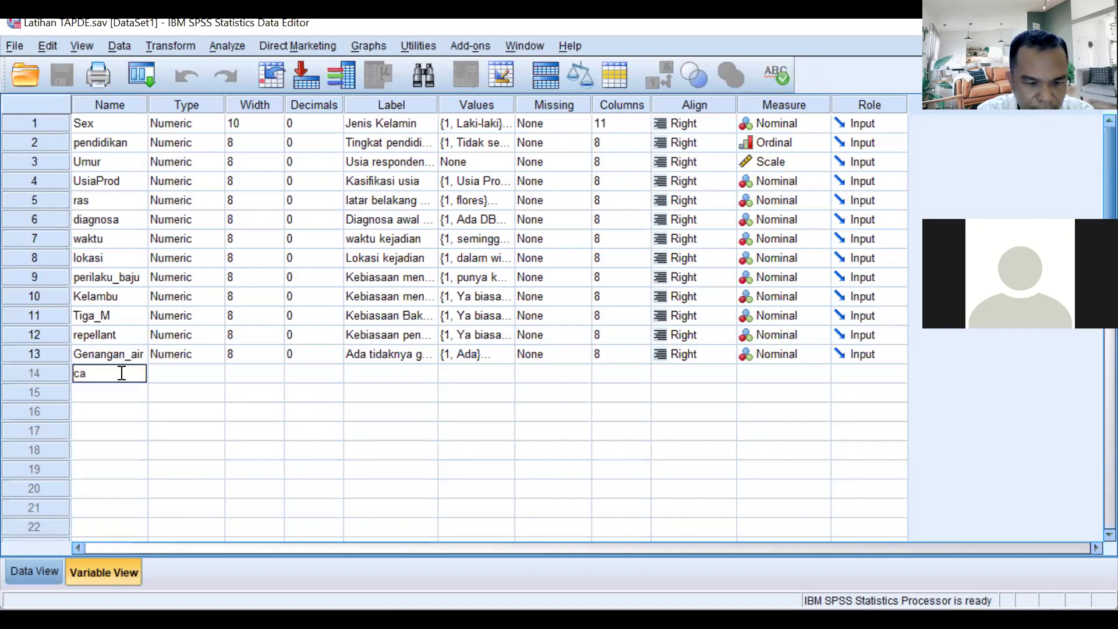
{"action": "type", "text": "_Paru"}
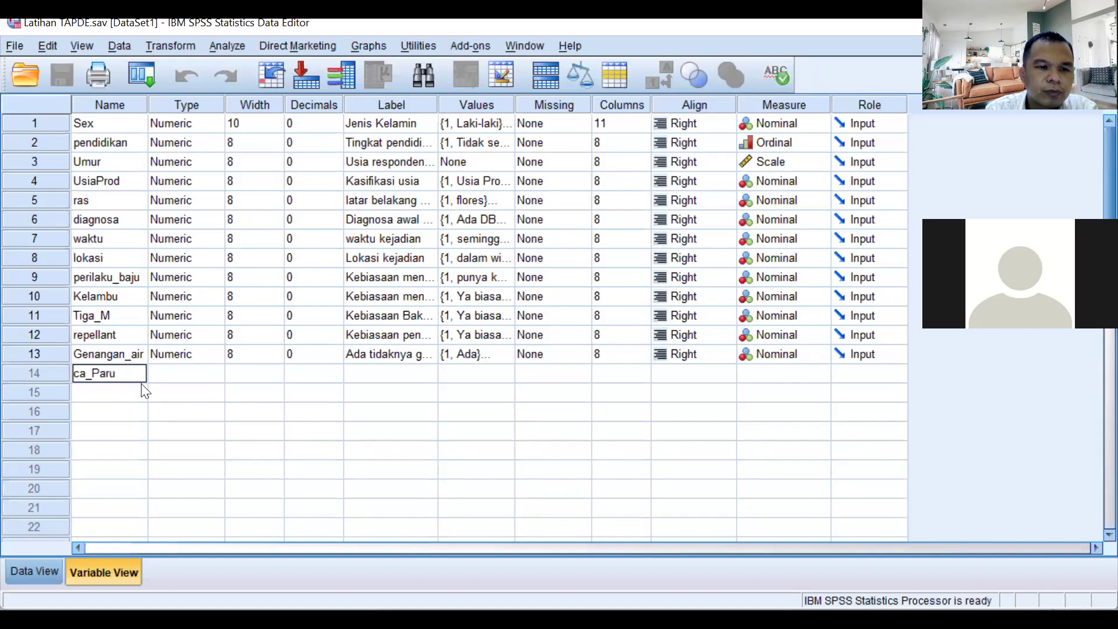
{"action": "left_click", "coordinate": [222, 378]}
{"action": "left_click", "coordinate": [218, 372]}
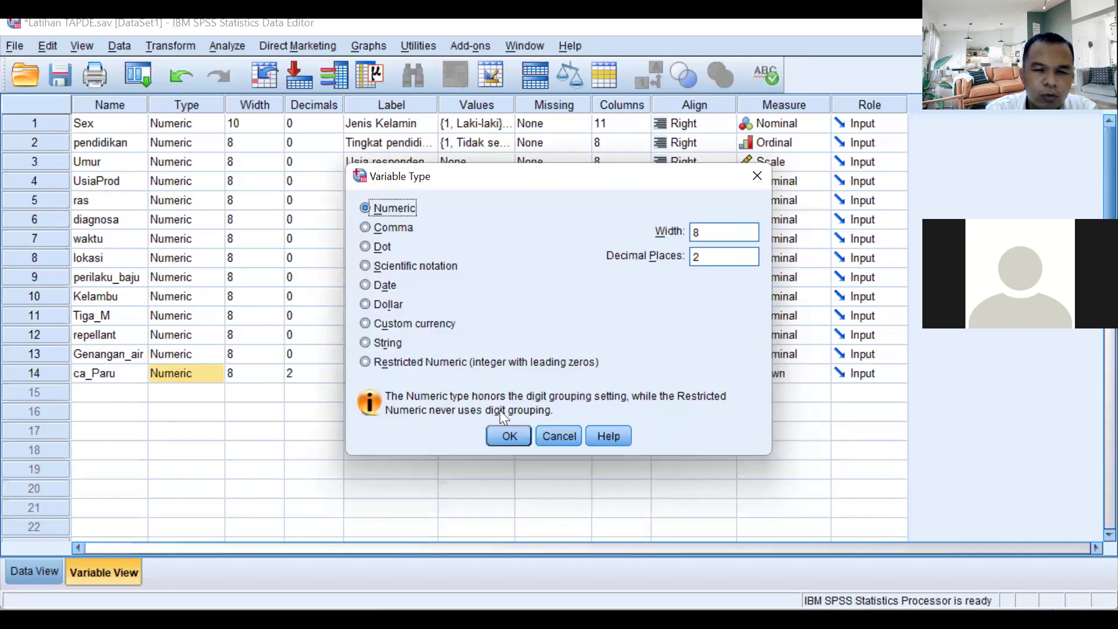
{"action": "left_click", "coordinate": [564, 437]}
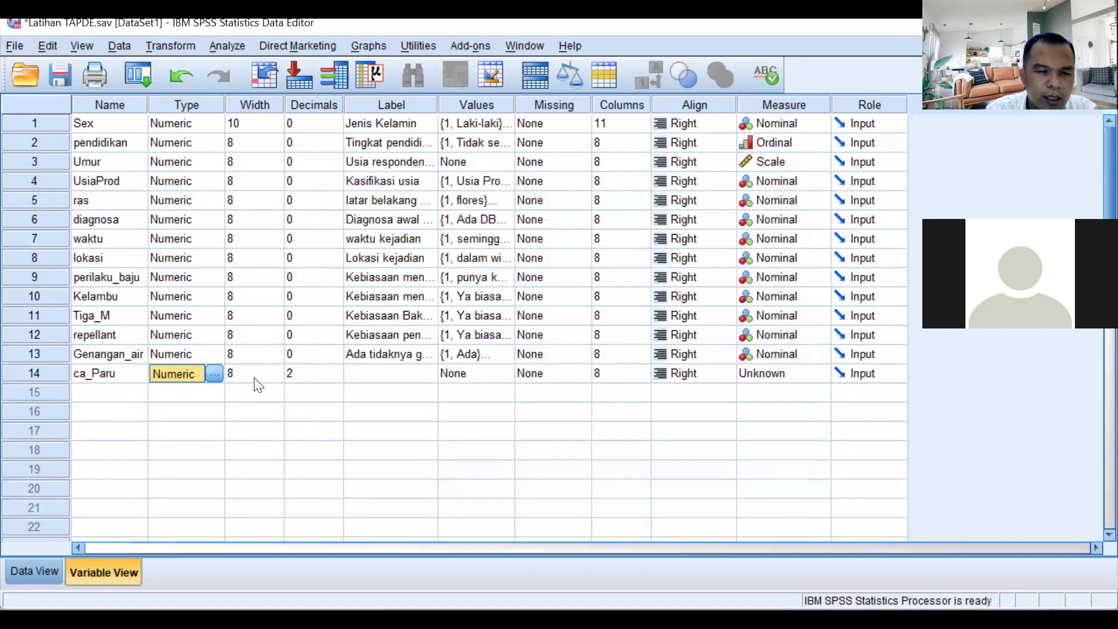
Step: Set the decimals of the ca_Paru variable to 0
{"action": "left_click", "coordinate": [334, 377]}
{"action": "left_click", "coordinate": [337, 378]}
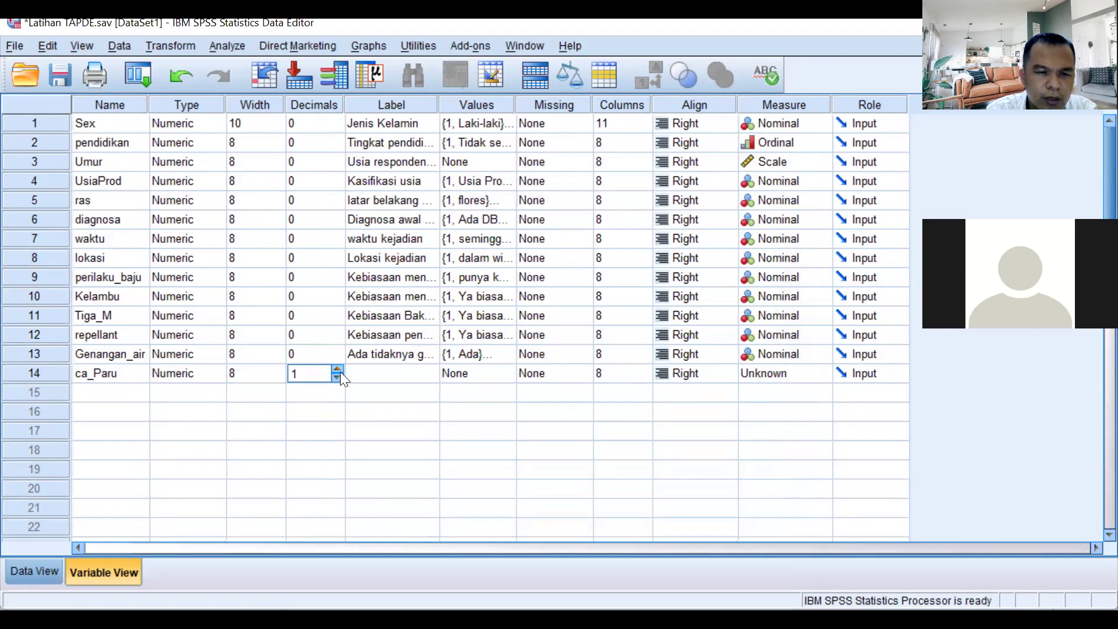
{"action": "left_click", "coordinate": [336, 377]}
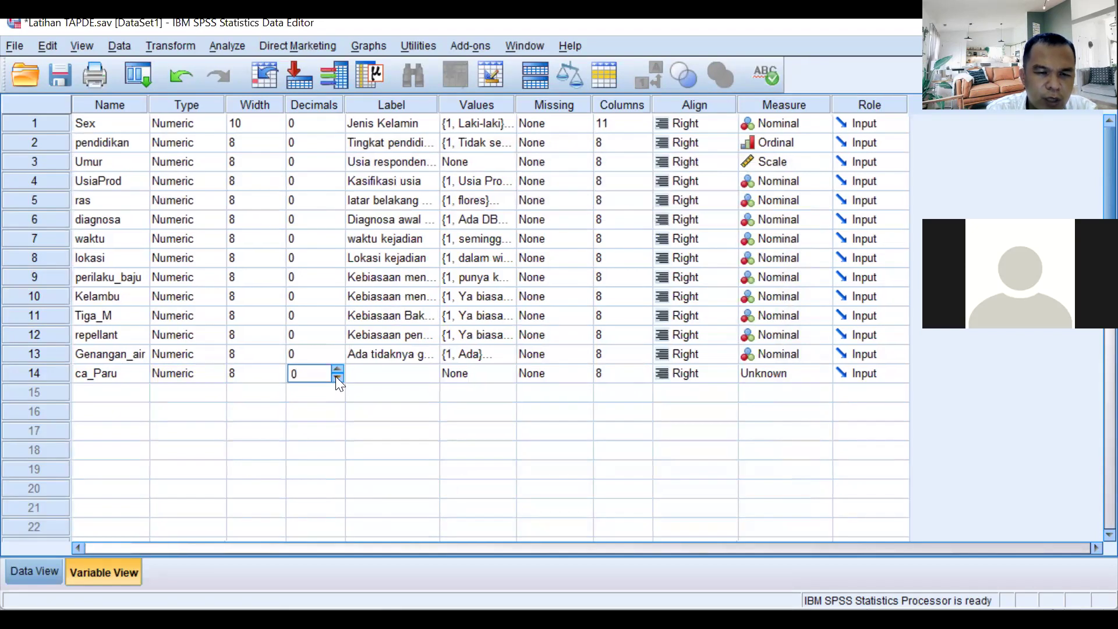
Step: Give the ca_Paru variable the label "Kejadian Kanker paru"
{"action": "left_click", "coordinate": [391, 376]}
{"action": "type", "text": "K"}
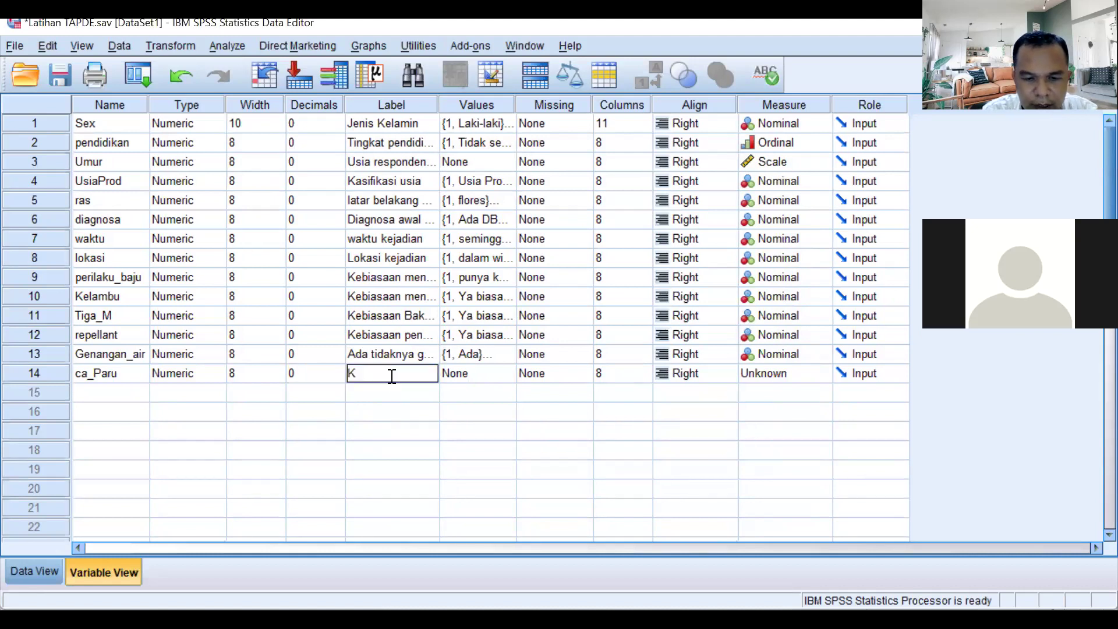
{"action": "type", "text": "ejadian Kanke"}
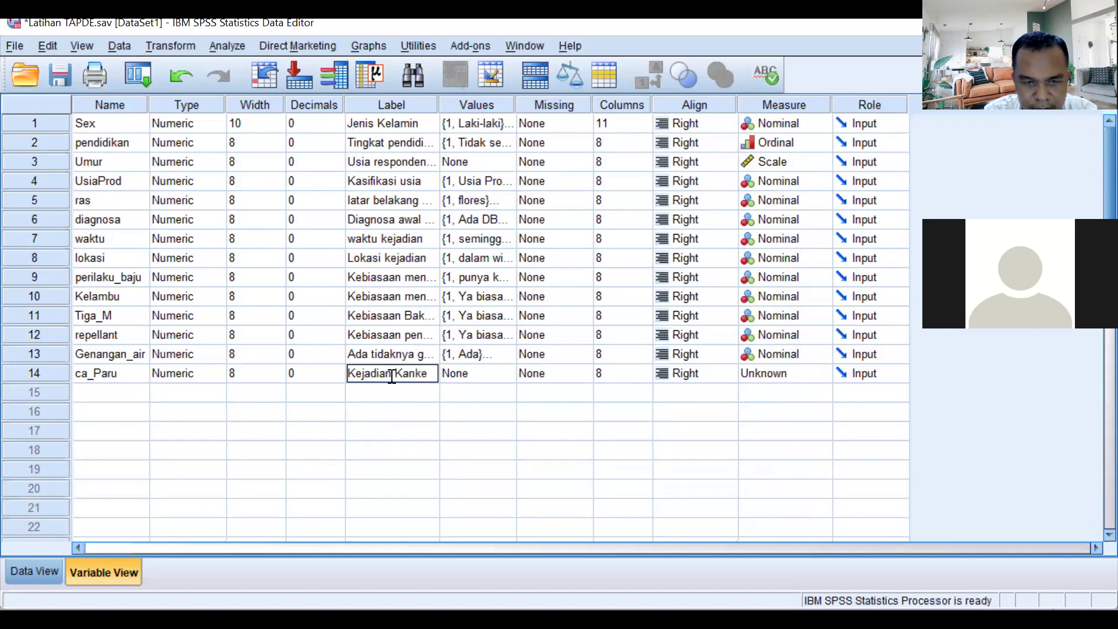
{"action": "type", "text": "r paru"}
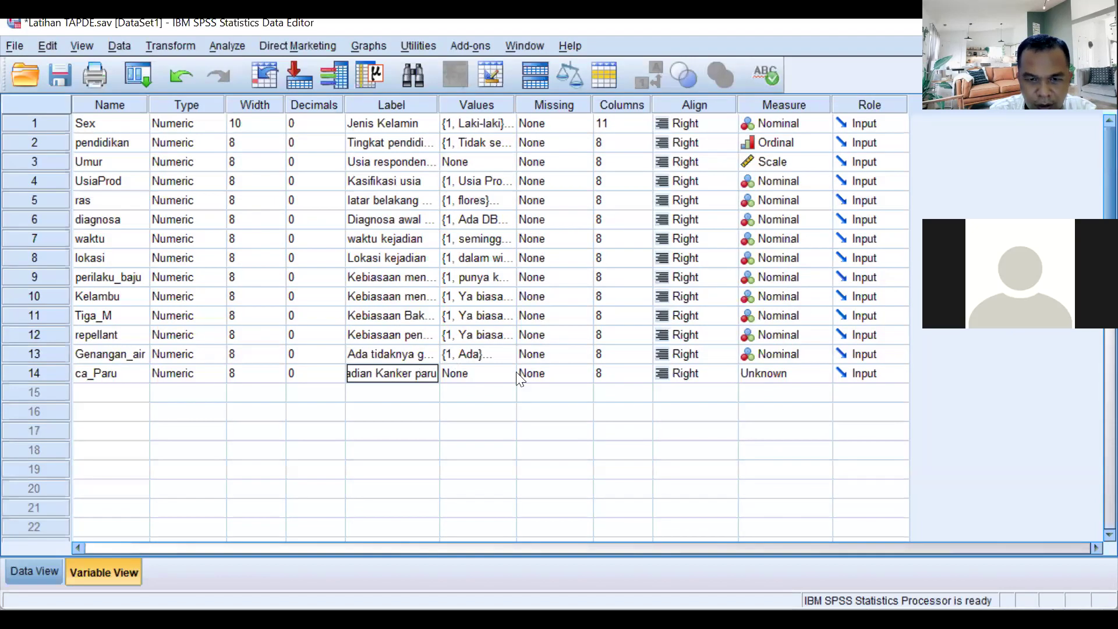
{"action": "left_click", "coordinate": [918, 138]}
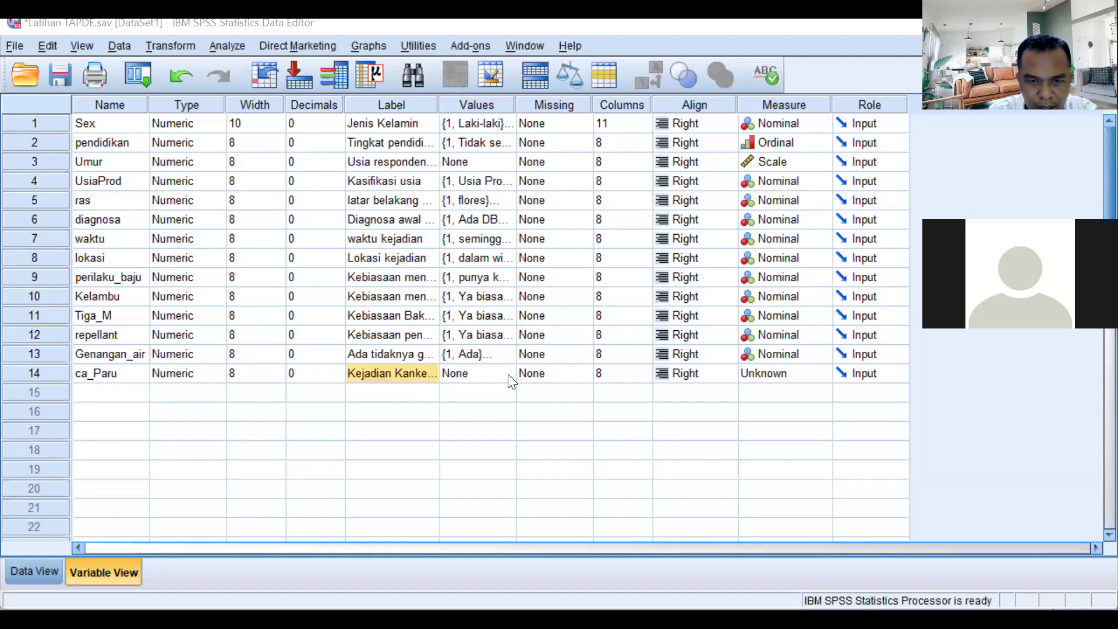
Step: Add a value label to ca_Paru that defines 1 as "ada kejadian"
{"action": "left_click", "coordinate": [510, 380]}
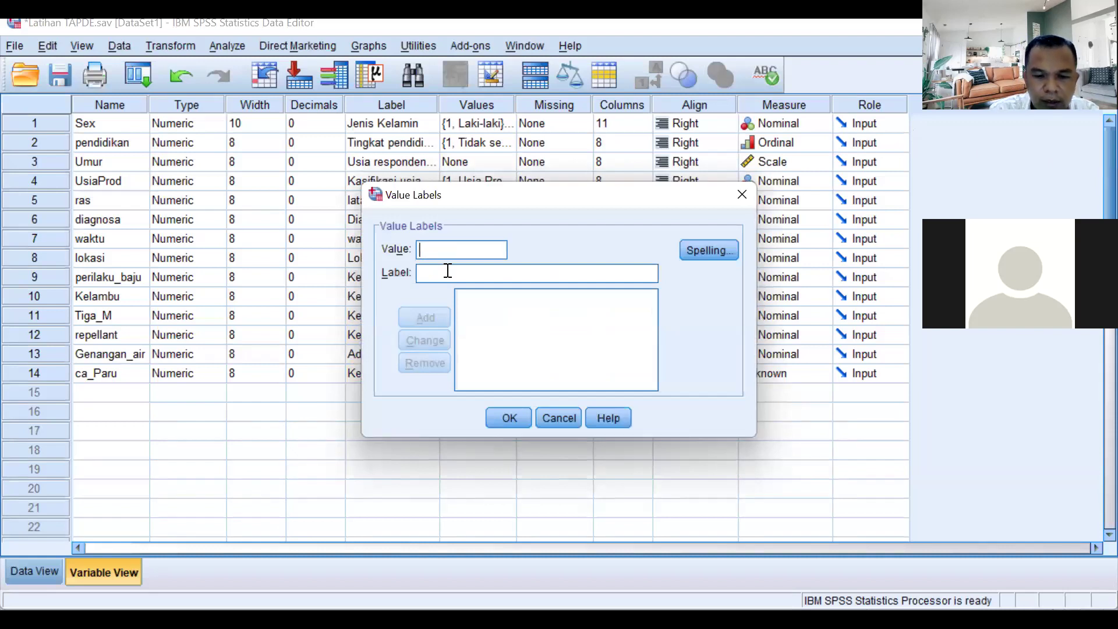
{"action": "type", "text": "1"}
{"action": "left_click", "coordinate": [448, 270]}
{"action": "type", "text": "ada"}
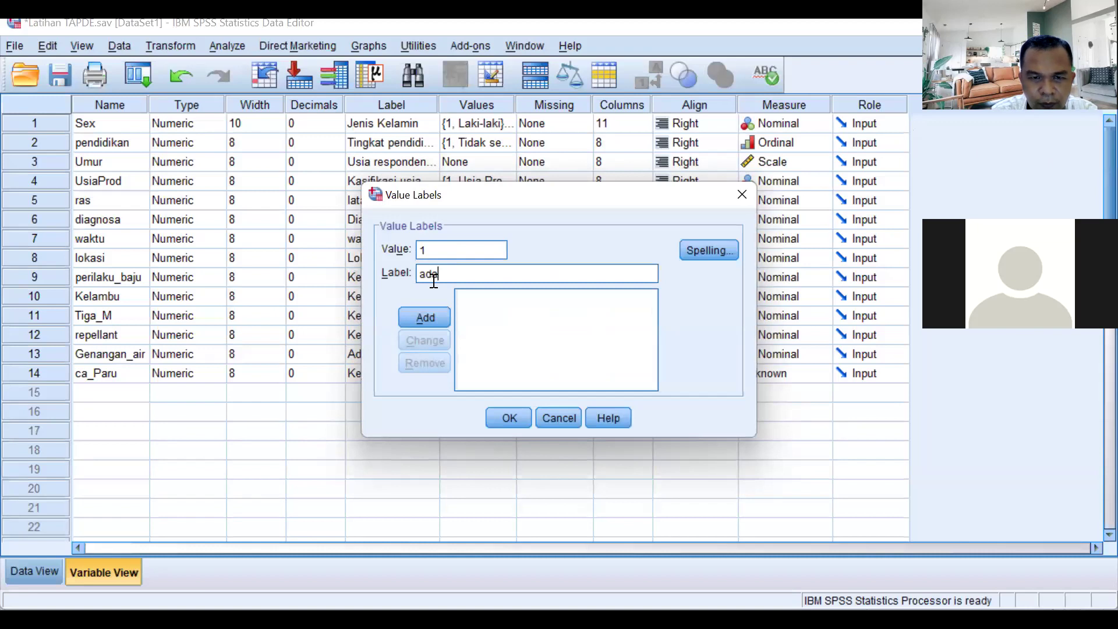
{"action": "type", "text": " kejadian"}
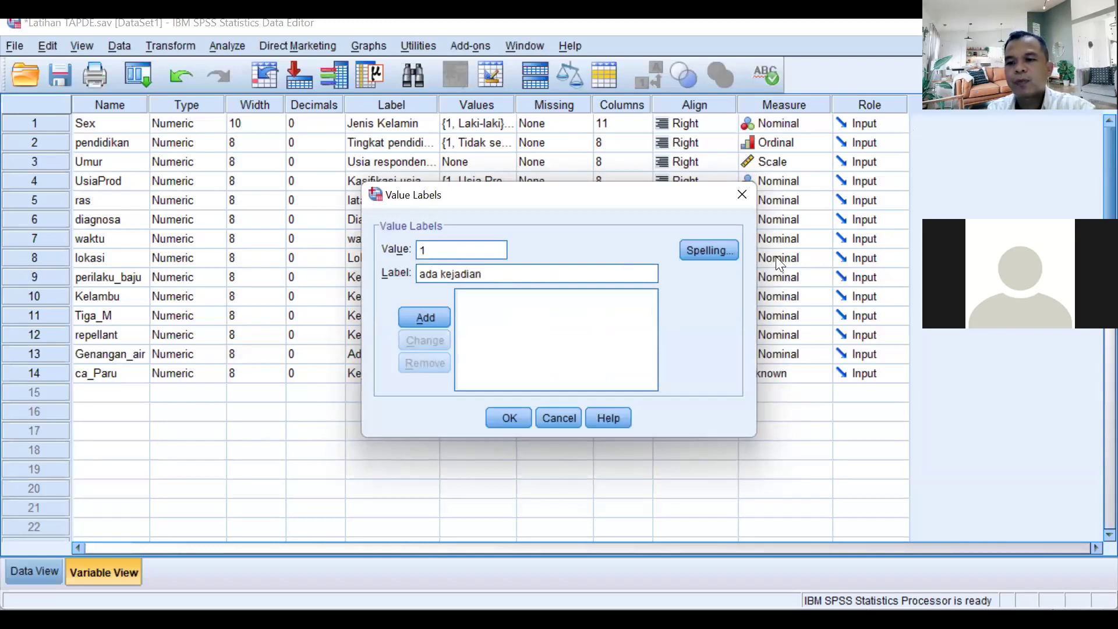
{"action": "left_click", "coordinate": [421, 317]}
Step: Define value 2 of ca_Paru as "Tidak ada kejadian" and set the variable's measurement level to Nominal
{"action": "type", "text": "2"}
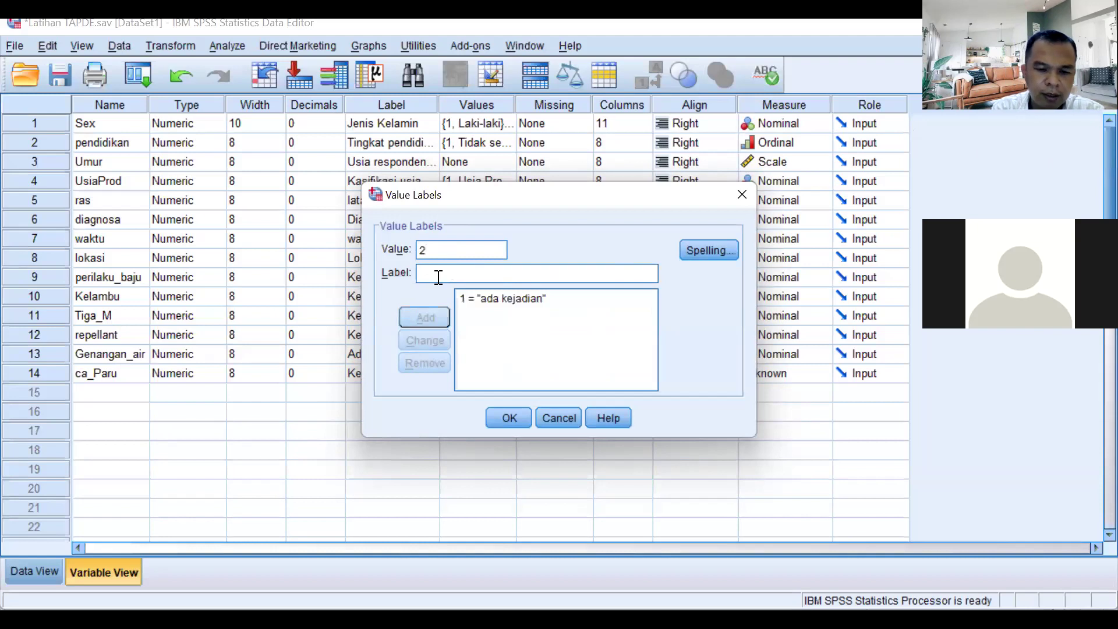
{"action": "left_click", "coordinate": [439, 274]}
{"action": "type", "text": "Tidak ad"}
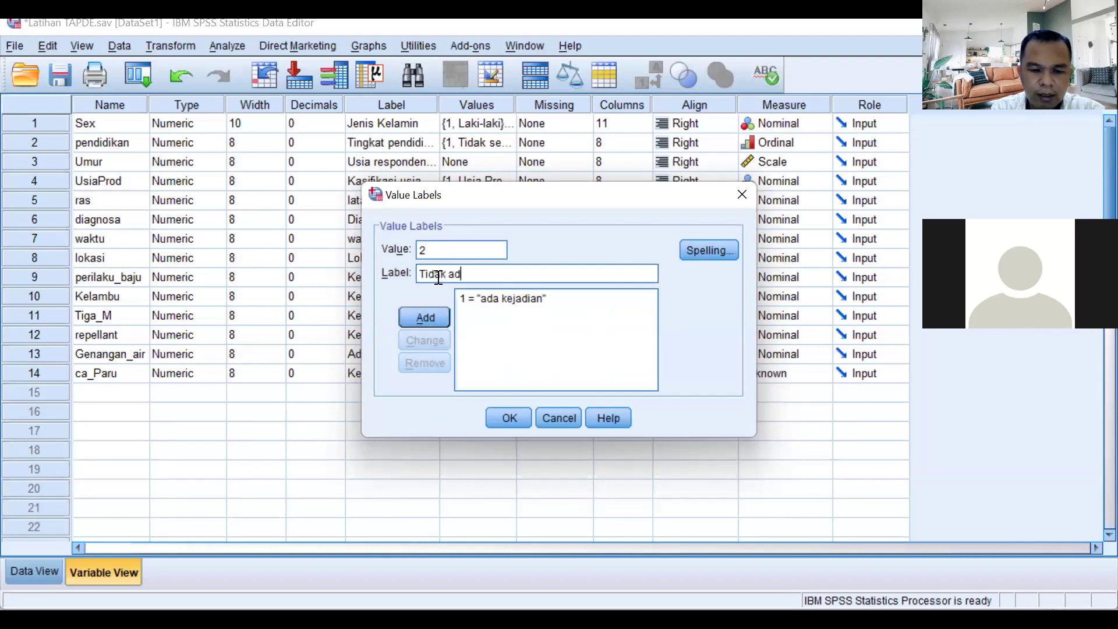
{"action": "type", "text": "a kejadian"}
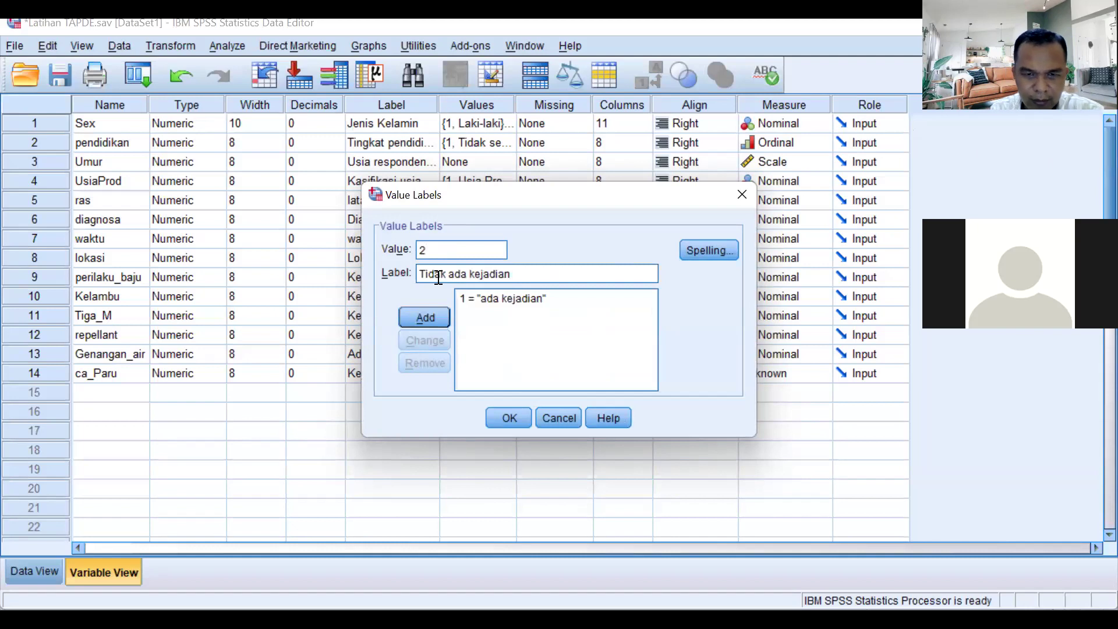
{"action": "left_click", "coordinate": [417, 314]}
{"action": "left_click", "coordinate": [499, 417]}
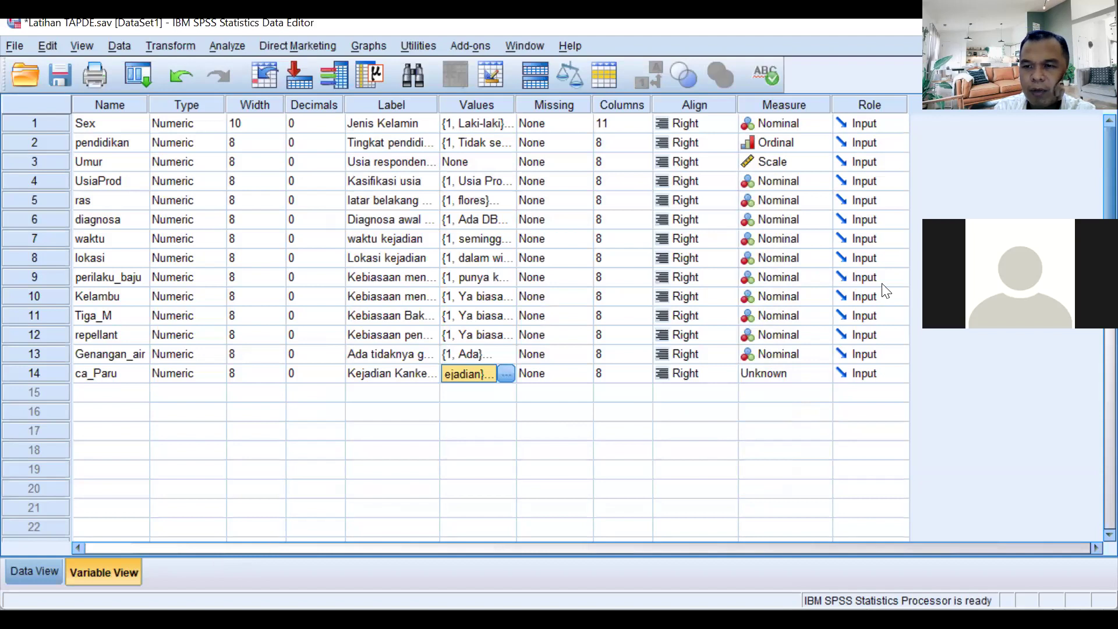
{"action": "left_click", "coordinate": [803, 380]}
{"action": "left_click", "coordinate": [796, 425]}
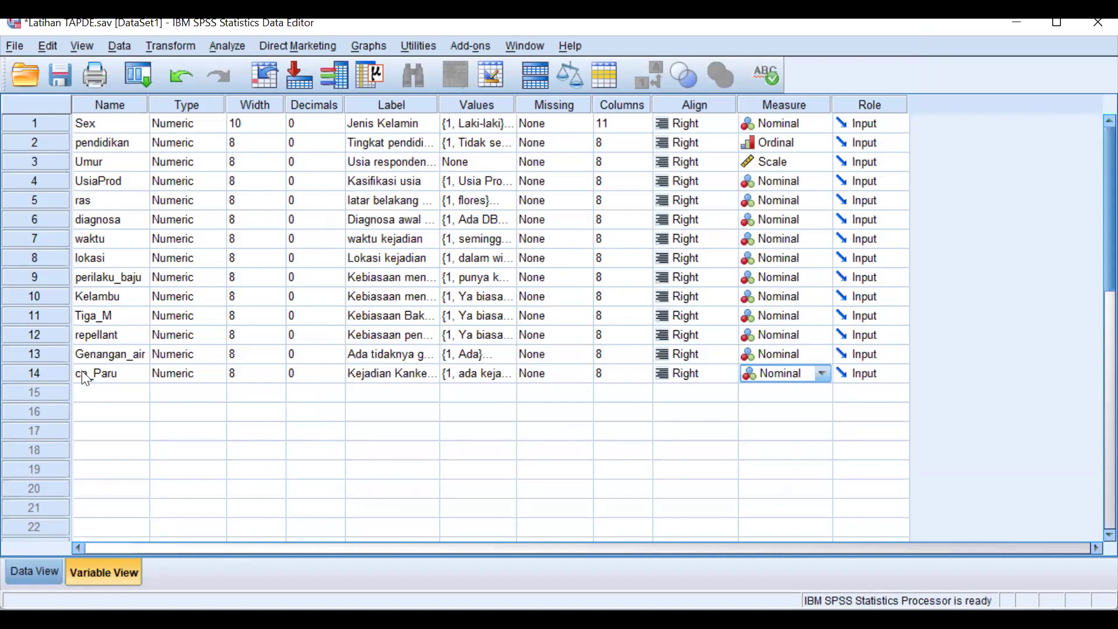
Step: Look at the ca_Paru column in the data sheet, and return to its row in the variable definitions
{"action": "left_click", "coordinate": [35, 571]}
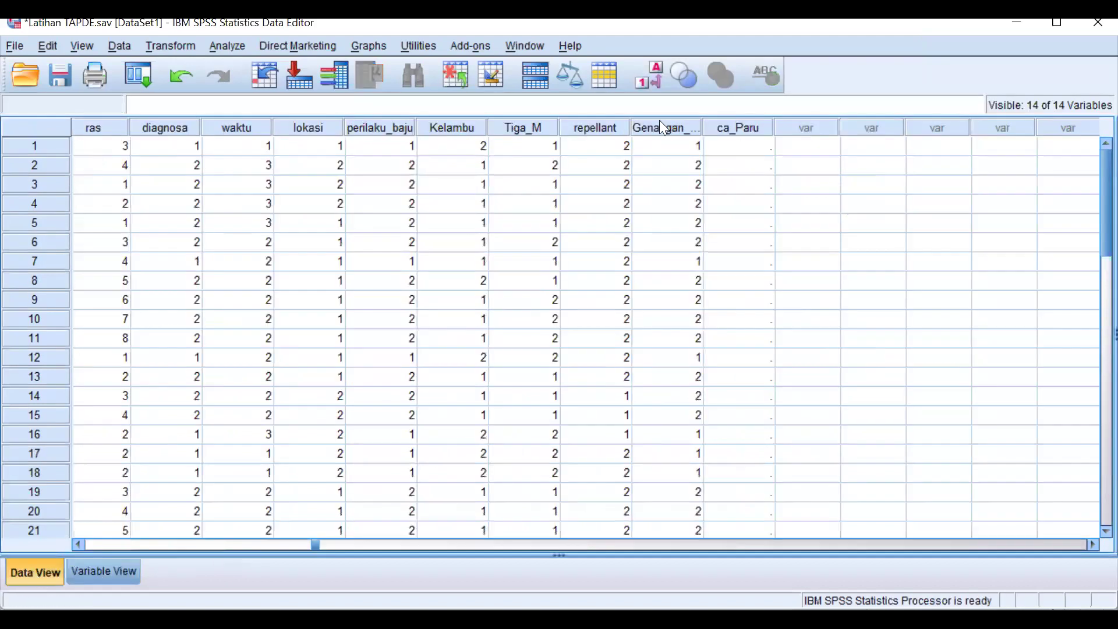
{"action": "left_click", "coordinate": [747, 129]}
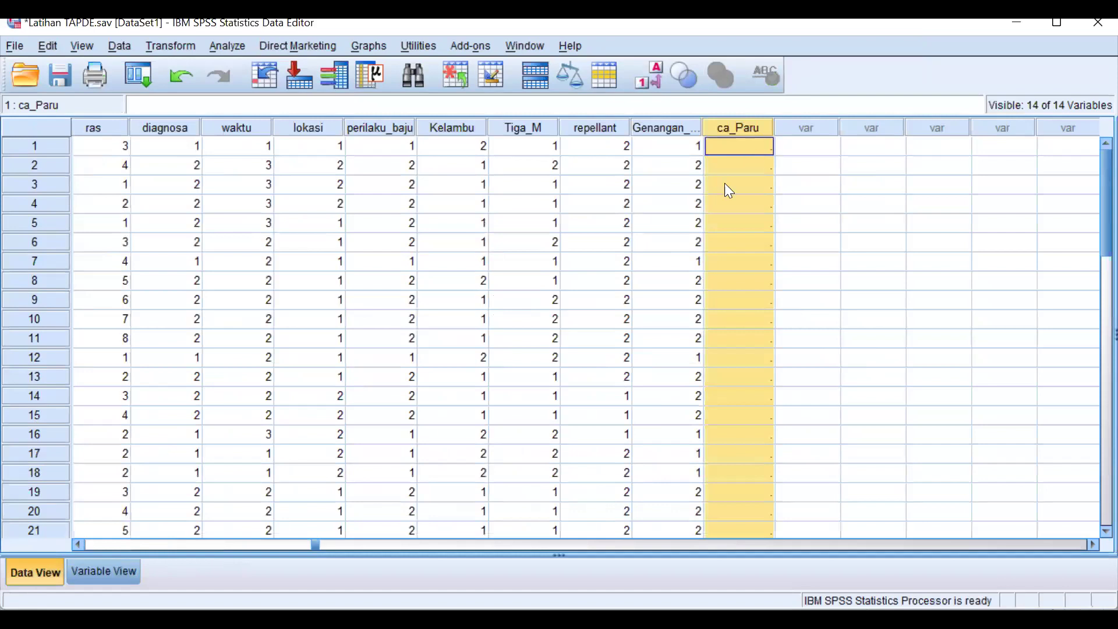
{"action": "left_click", "coordinate": [101, 571]}
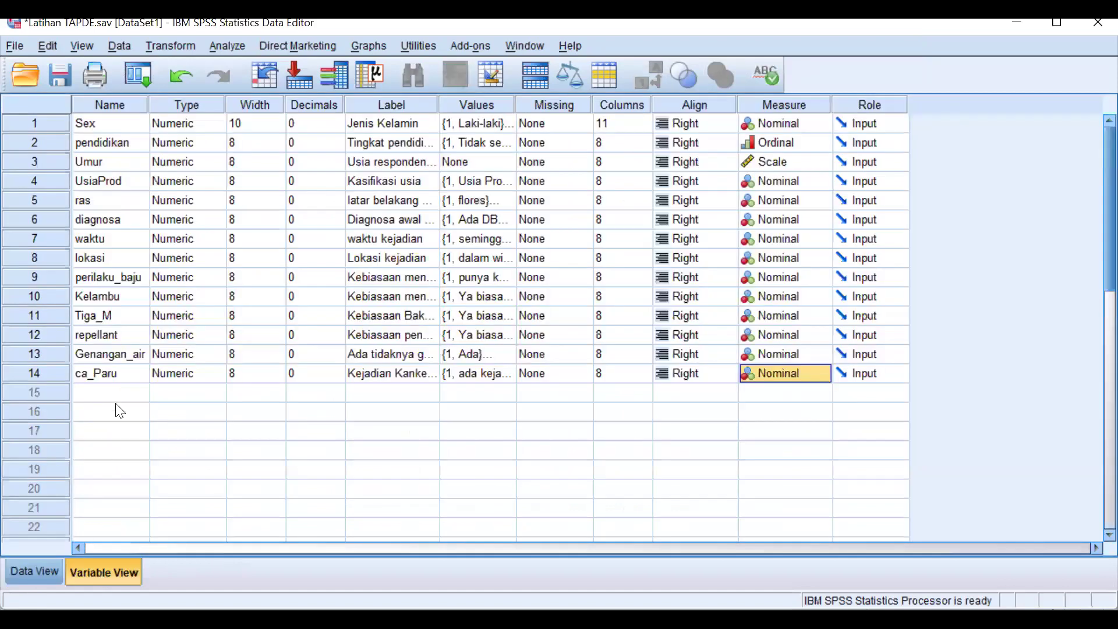
{"action": "left_click", "coordinate": [32, 373]}
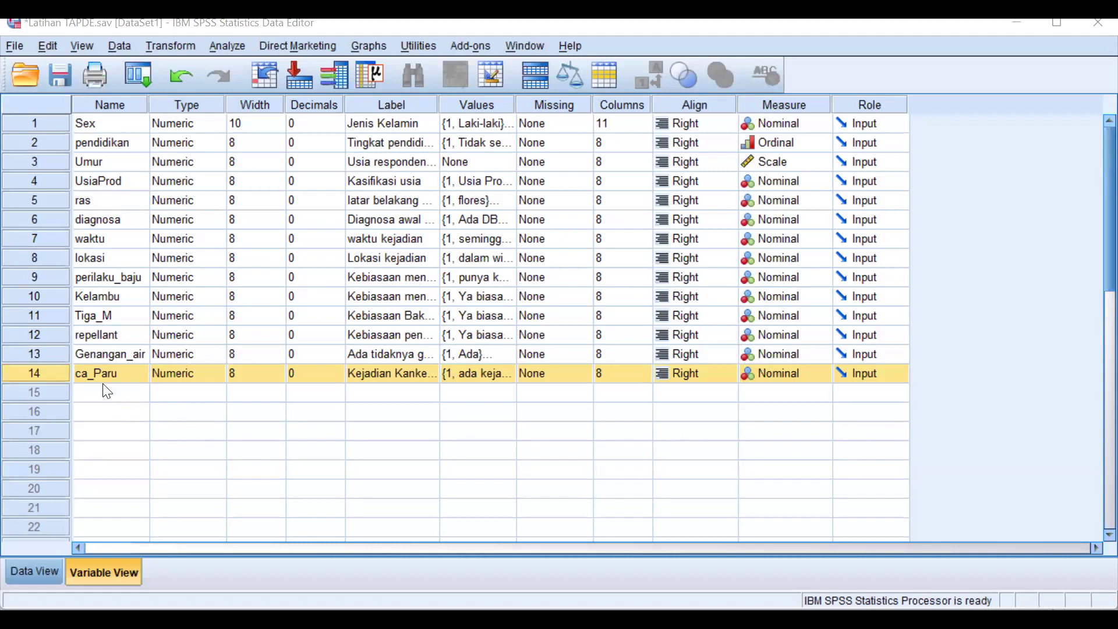
Step: Add three new variables named rokok, pasif and asap in rows 15 to 17
{"action": "left_click", "coordinate": [95, 396]}
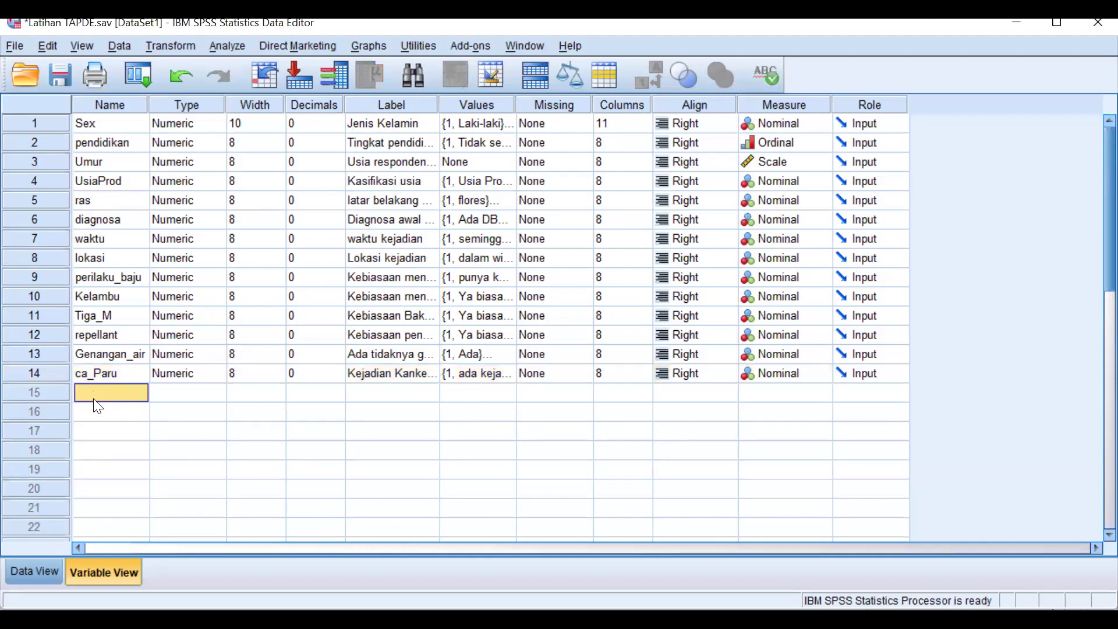
{"action": "type", "text": "rokok"}
{"action": "left_click", "coordinate": [99, 417]}
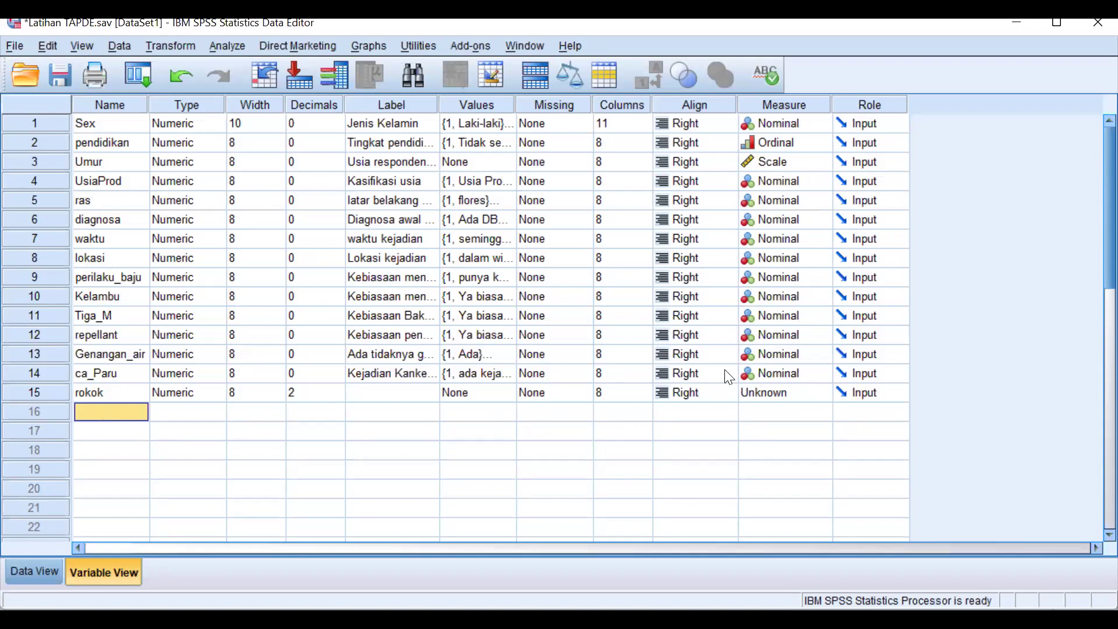
{"action": "type", "text": "pasif"}
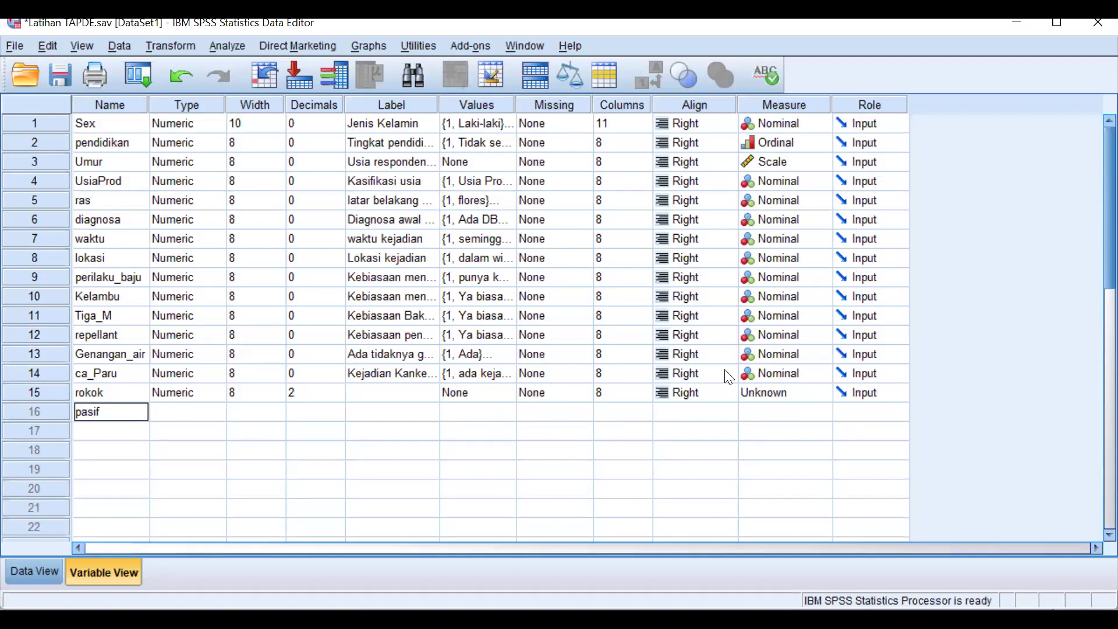
{"action": "left_click", "coordinate": [83, 394]}
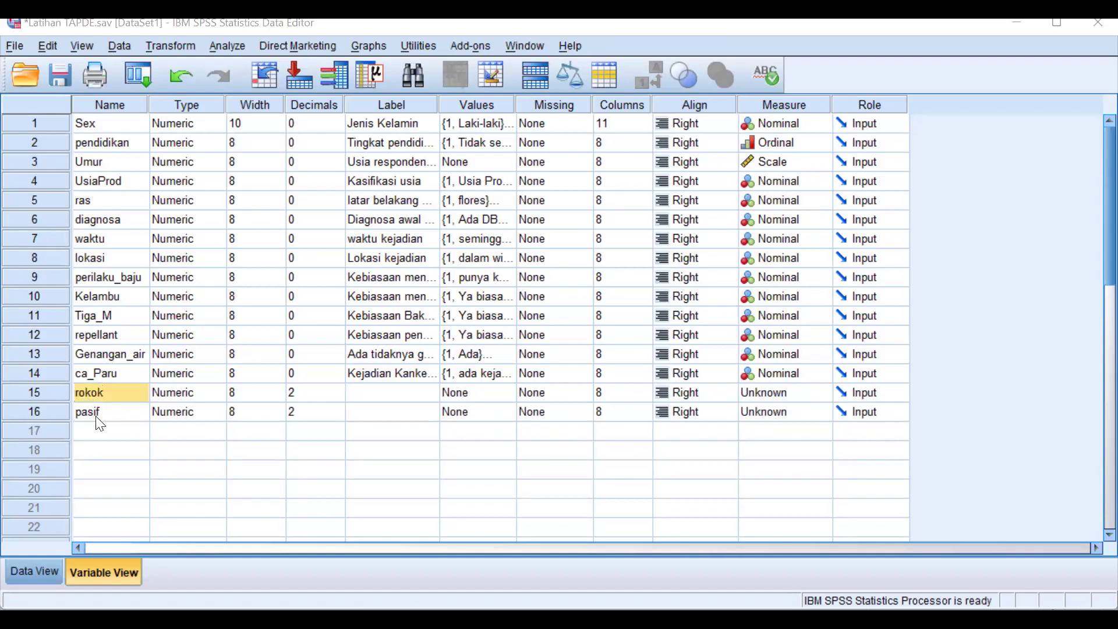
{"action": "left_click", "coordinate": [97, 438]}
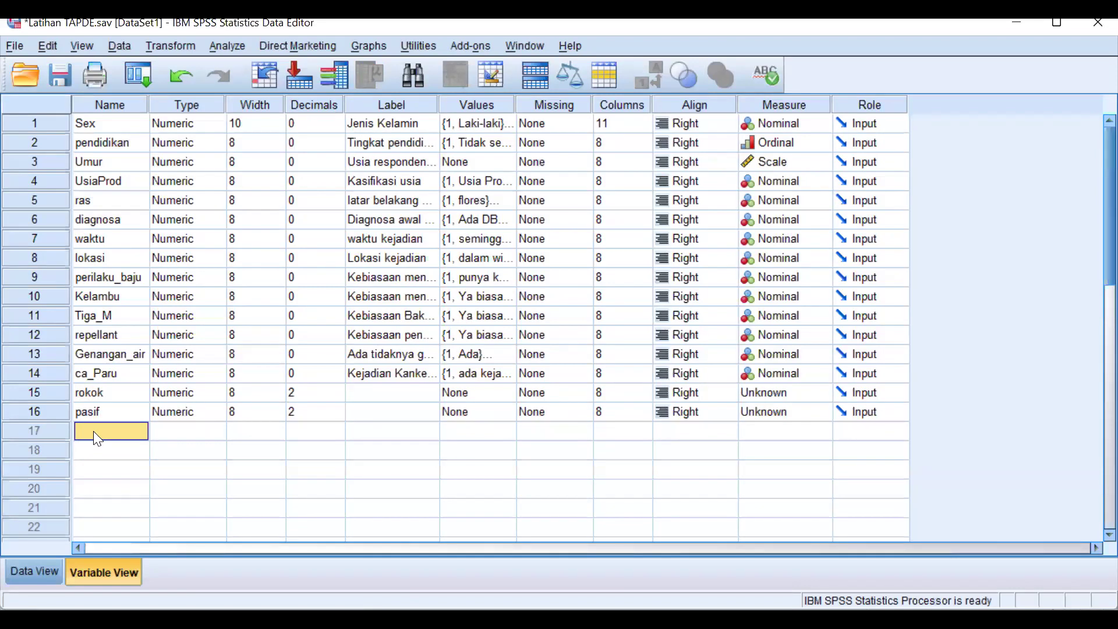
{"action": "type", "text": "asap"}
{"action": "key", "text": "Return"}
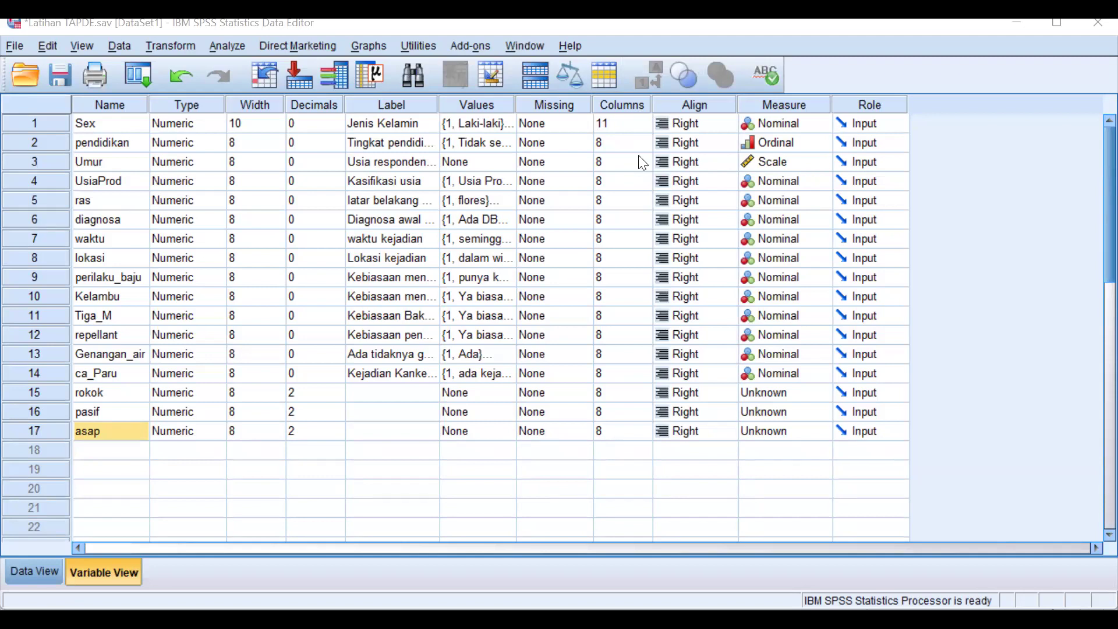
Step: Give the rokok variable the label "perokok aktif"
{"action": "left_click", "coordinate": [375, 393]}
{"action": "type", "text": "p"}
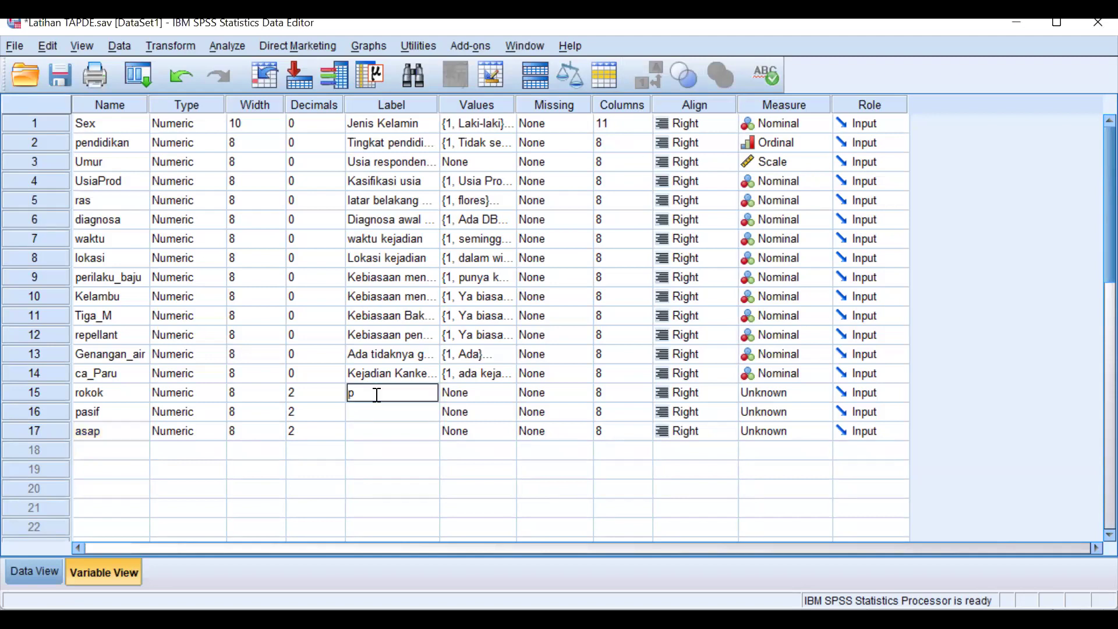
{"action": "type", "text": "erokok aktif"}
Step: Set the decimals of the rokok, pasif and asap variables to 0
{"action": "left_click", "coordinate": [340, 396]}
{"action": "left_click", "coordinate": [337, 396]}
{"action": "left_click", "coordinate": [338, 396]}
{"action": "left_click", "coordinate": [337, 415]}
{"action": "left_click", "coordinate": [338, 415]}
{"action": "left_click", "coordinate": [338, 414]}
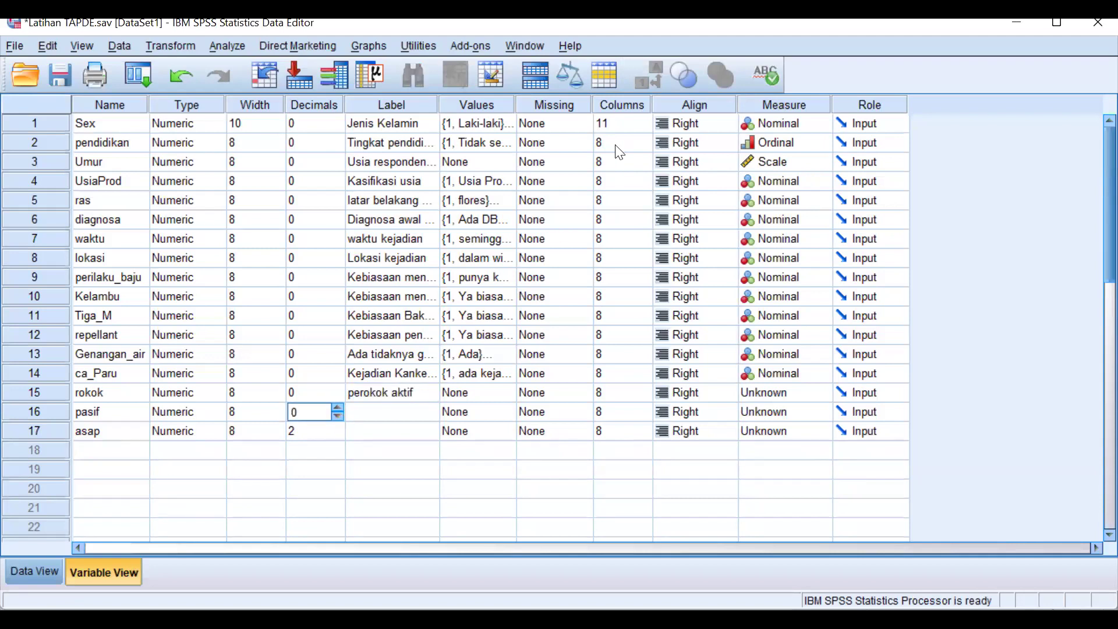
{"action": "left_click", "coordinate": [336, 435]}
{"action": "left_click", "coordinate": [336, 436]}
{"action": "left_click", "coordinate": [335, 435]}
Step: Set the measurement level of the rokok variable to Nominal
{"action": "left_click", "coordinate": [372, 412]}
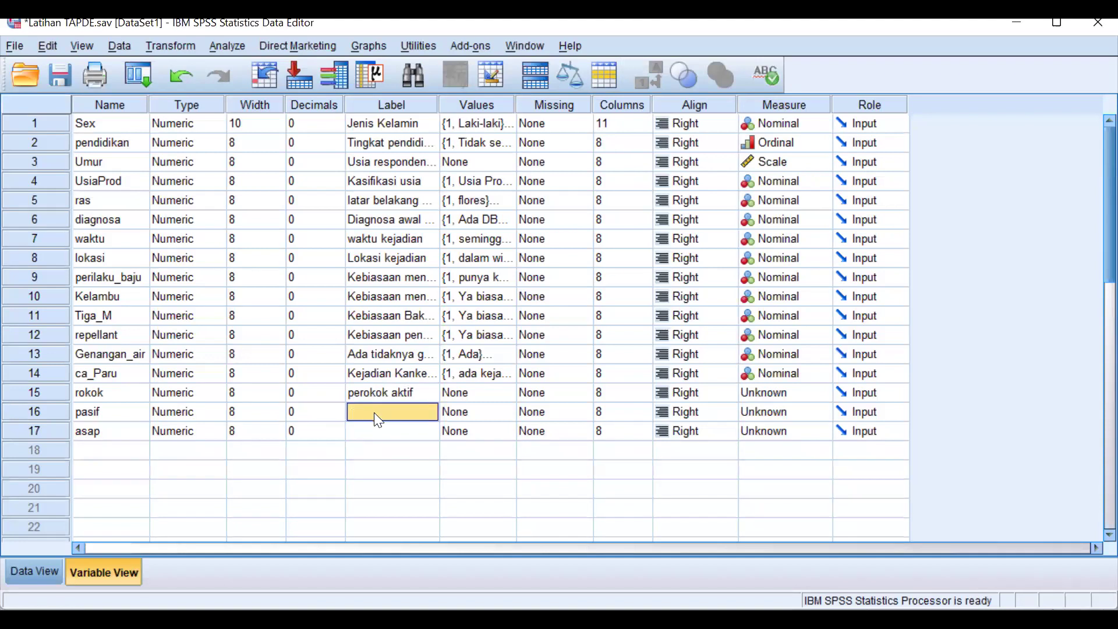
{"action": "left_click", "coordinate": [823, 393]}
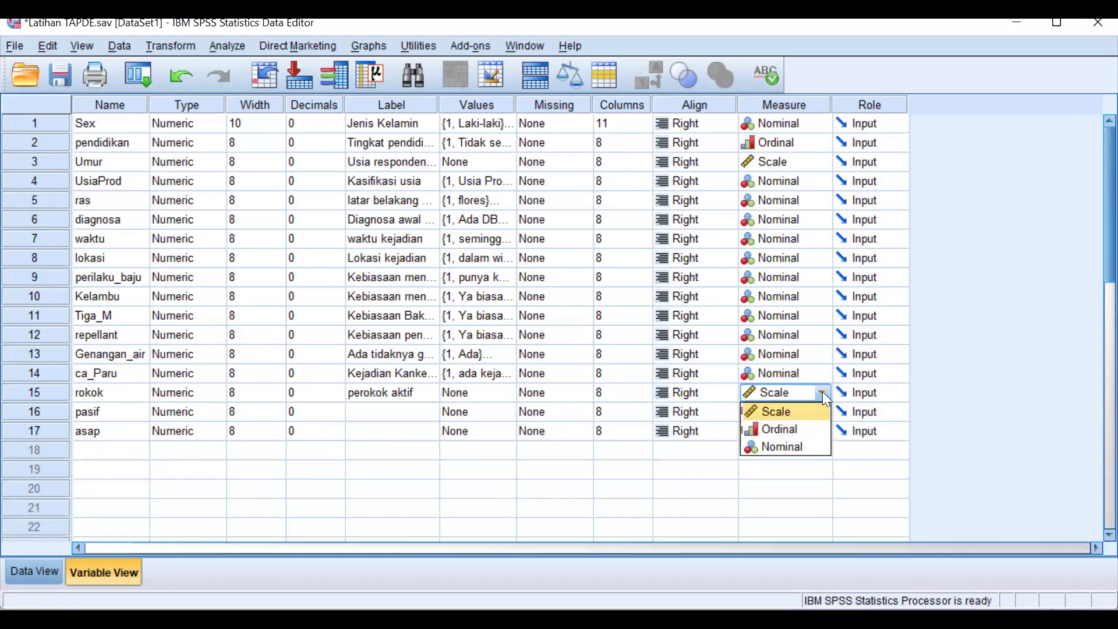
{"action": "left_click", "coordinate": [789, 447]}
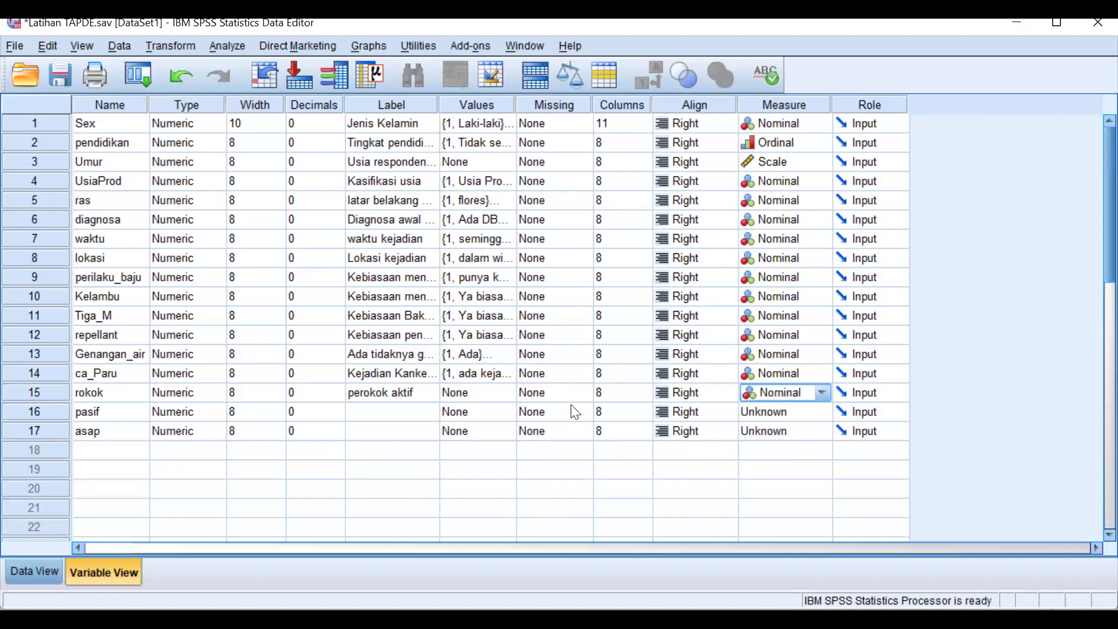
Step: Define the value labels of the rokok variable as 1 = "Ya" and 2 = "Tidak"
{"action": "left_click", "coordinate": [406, 397]}
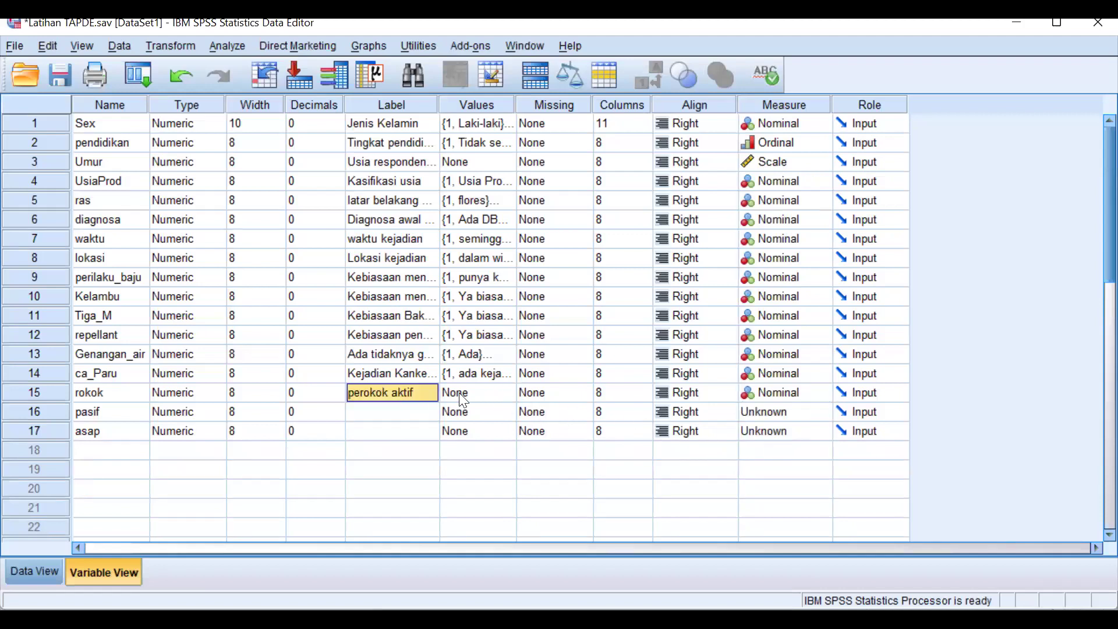
{"action": "left_click", "coordinate": [510, 396]}
{"action": "type", "text": "1"}
{"action": "left_click", "coordinate": [463, 271]}
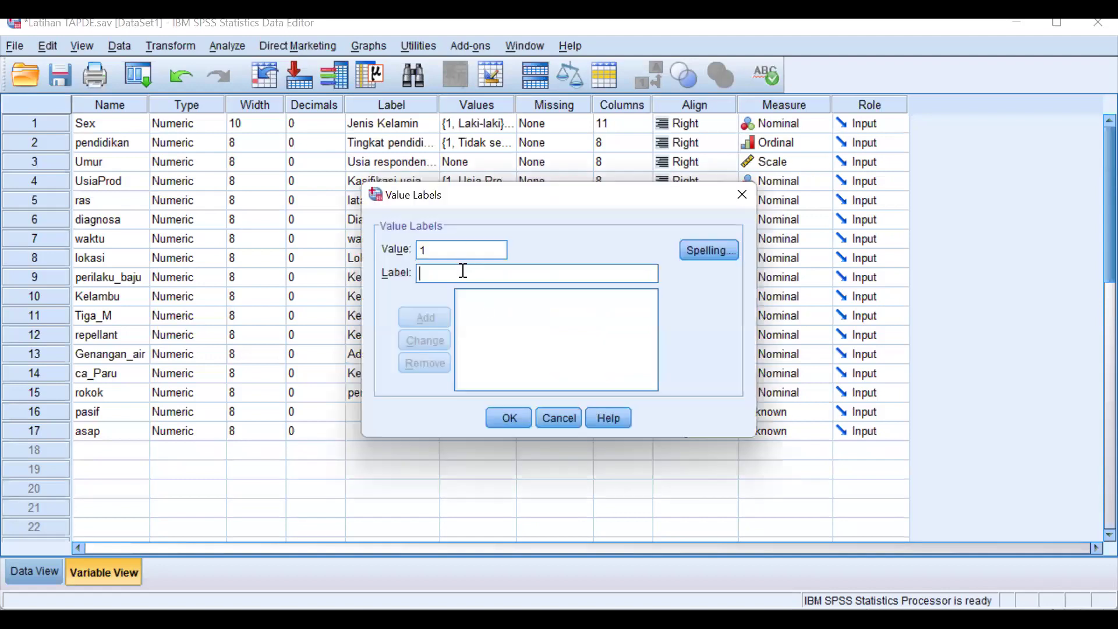
{"action": "type", "text": "Ya"}
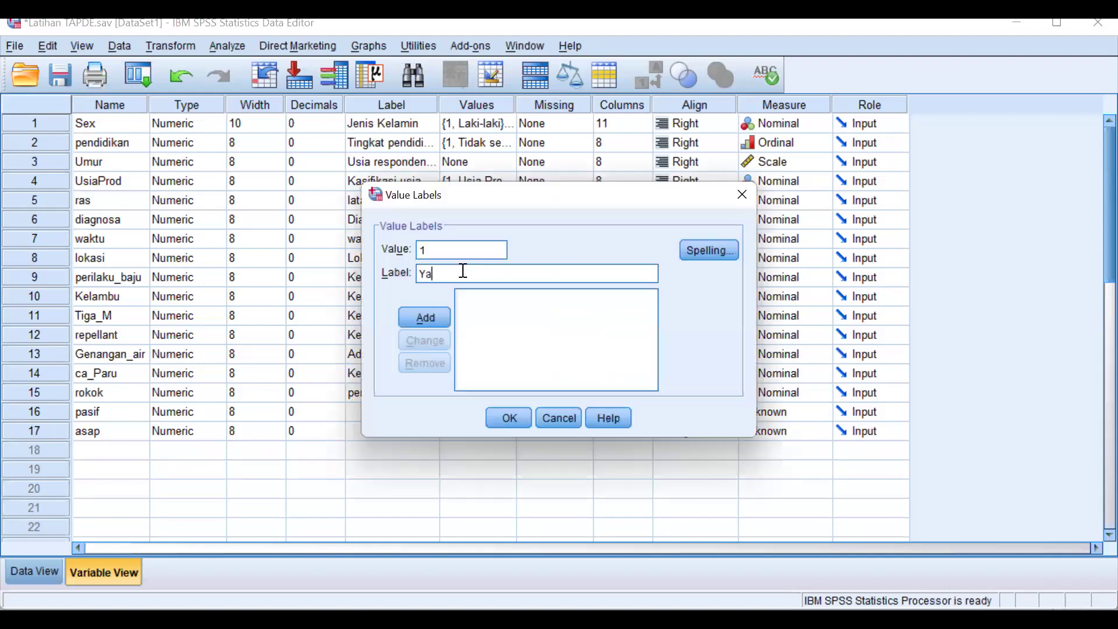
{"action": "left_click", "coordinate": [428, 323]}
{"action": "left_click", "coordinate": [438, 252]}
{"action": "type", "text": "2"}
{"action": "left_click", "coordinate": [434, 272]}
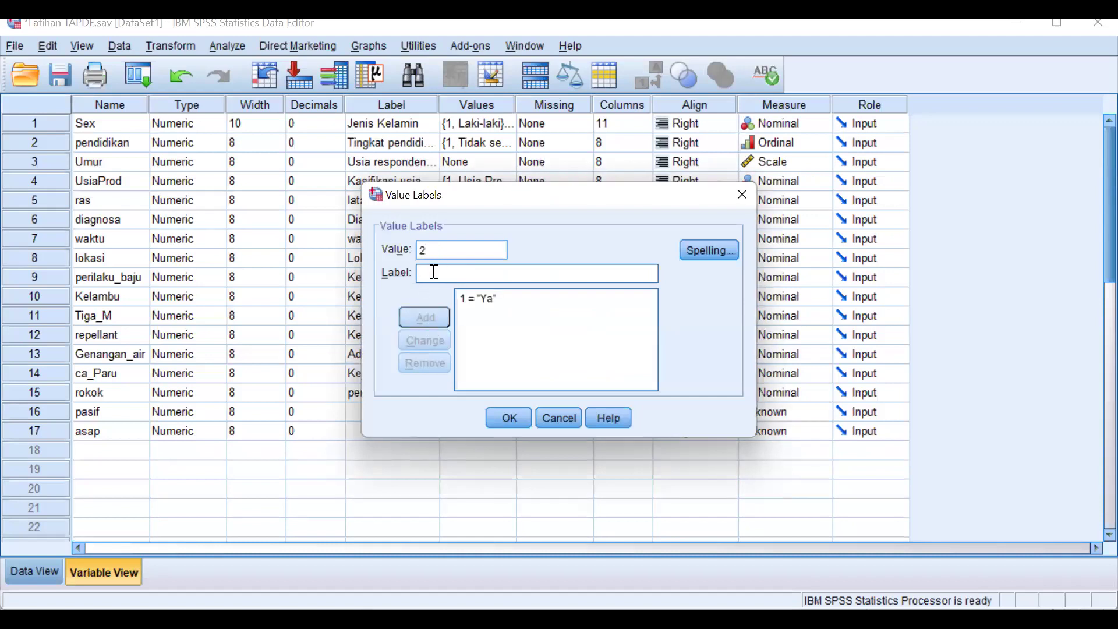
{"action": "type", "text": "Tidak"}
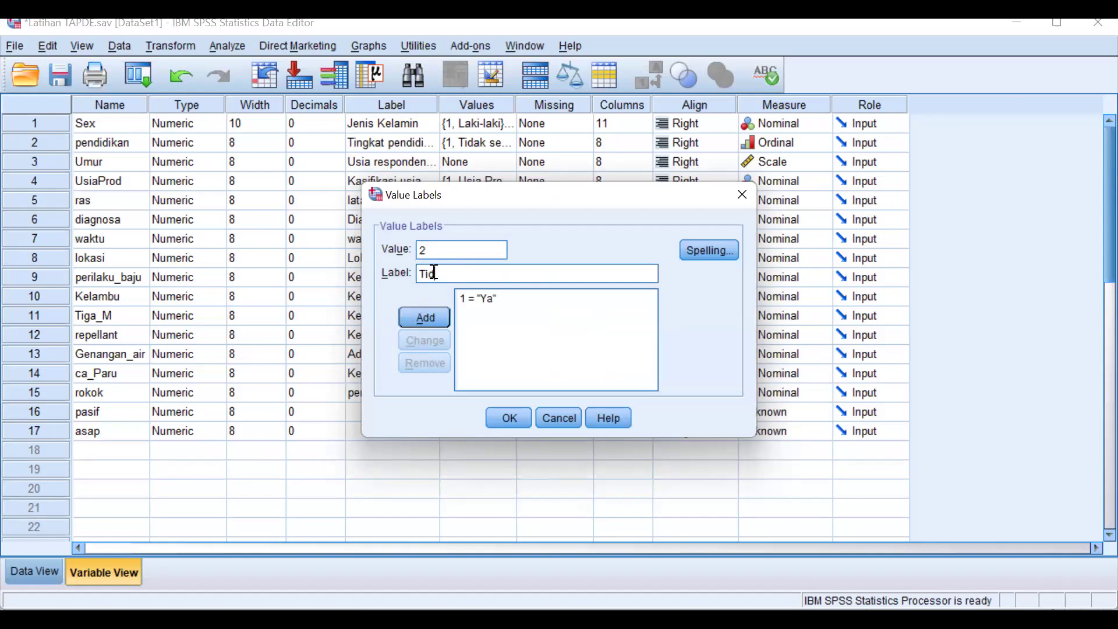
{"action": "left_click", "coordinate": [428, 320]}
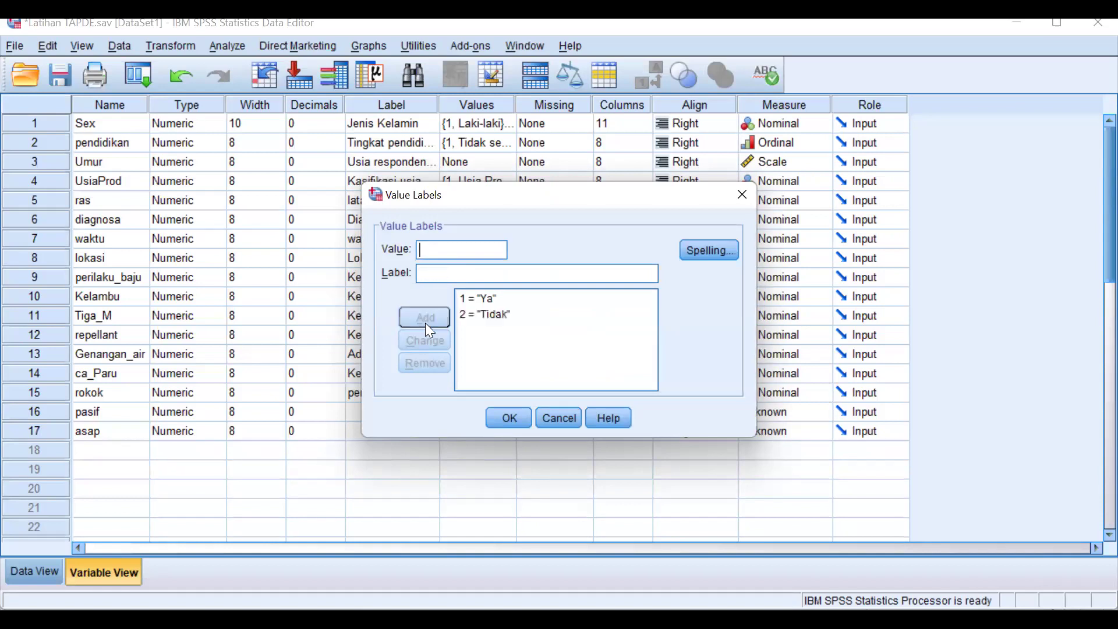
{"action": "left_click", "coordinate": [508, 418]}
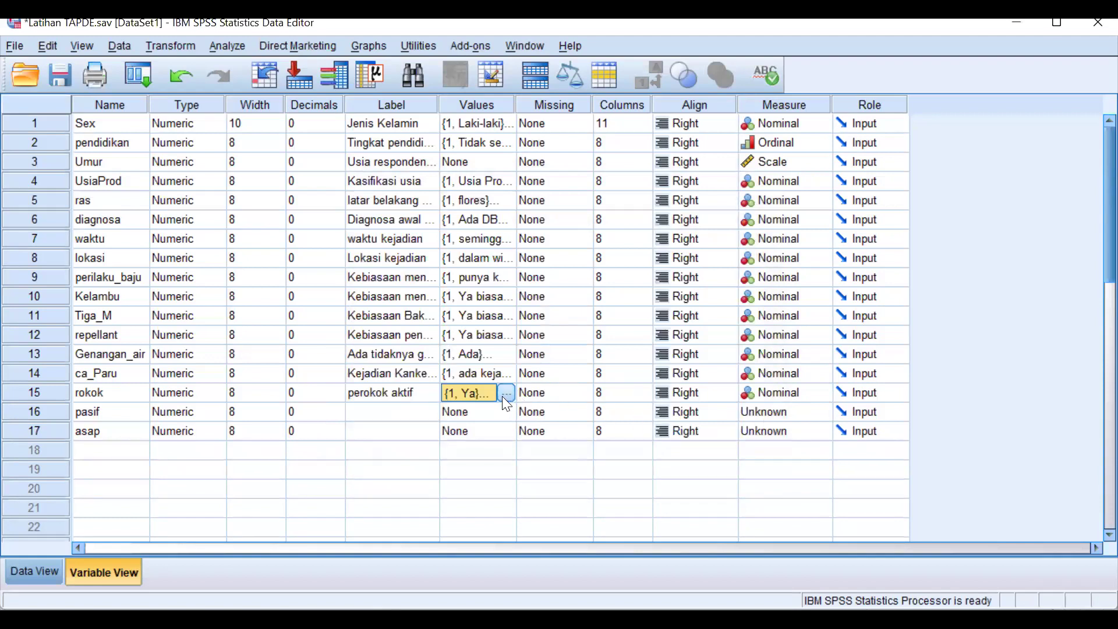
Step: Give the pasif variable the label "perokok pasif" and set its measurement level to Nominal
{"action": "left_click", "coordinate": [44, 409]}
{"action": "left_click", "coordinate": [392, 415]}
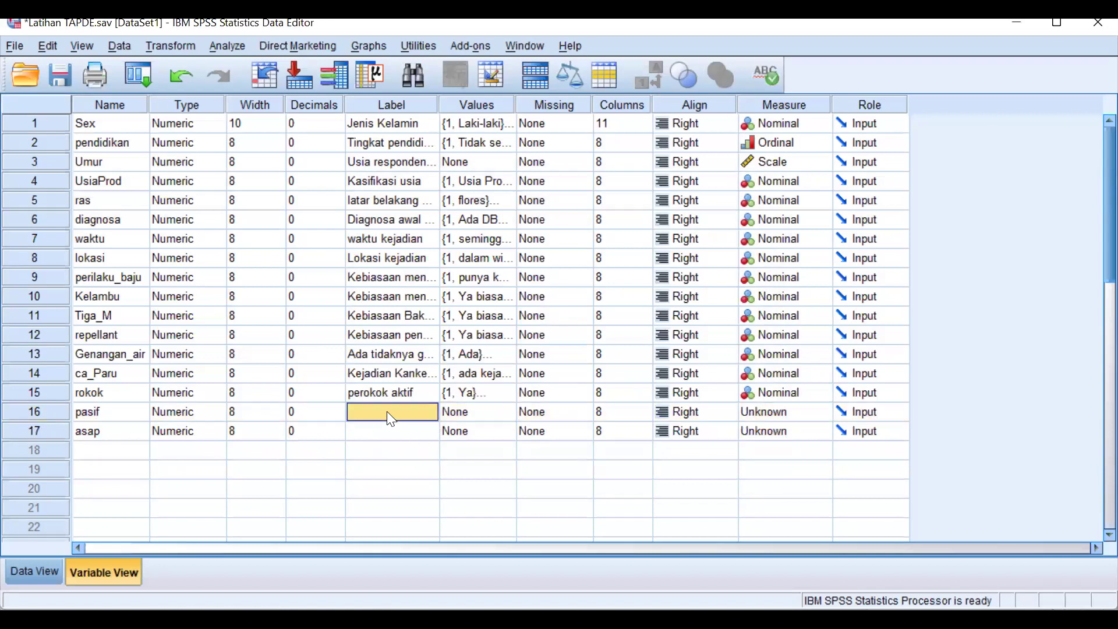
{"action": "type", "text": "perokok"}
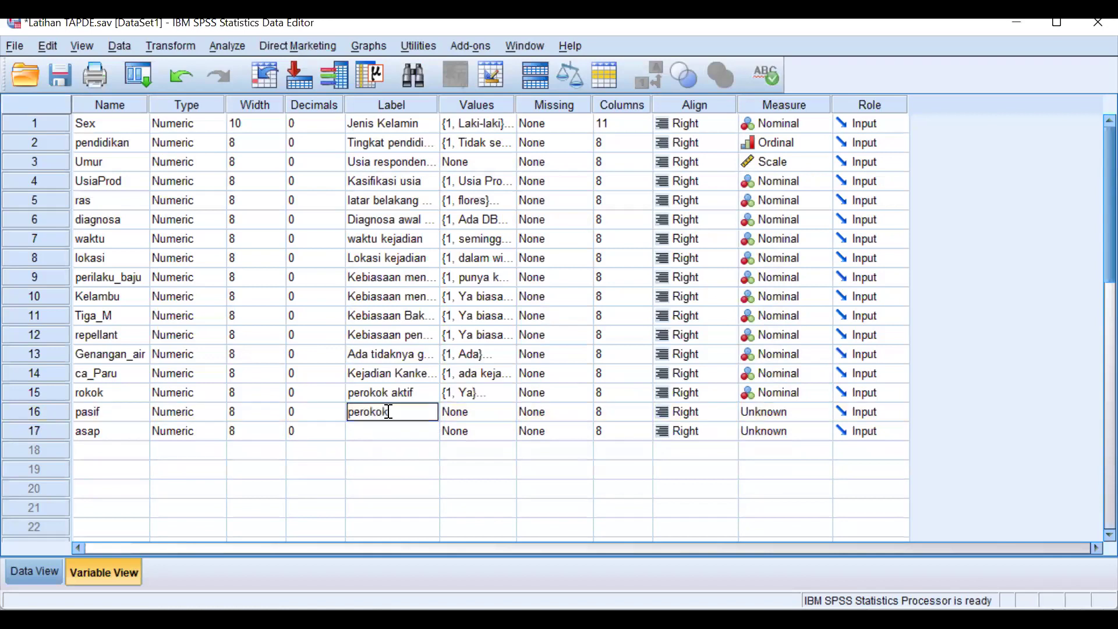
{"action": "type", "text": " pasif"}
{"action": "left_click", "coordinate": [819, 412]}
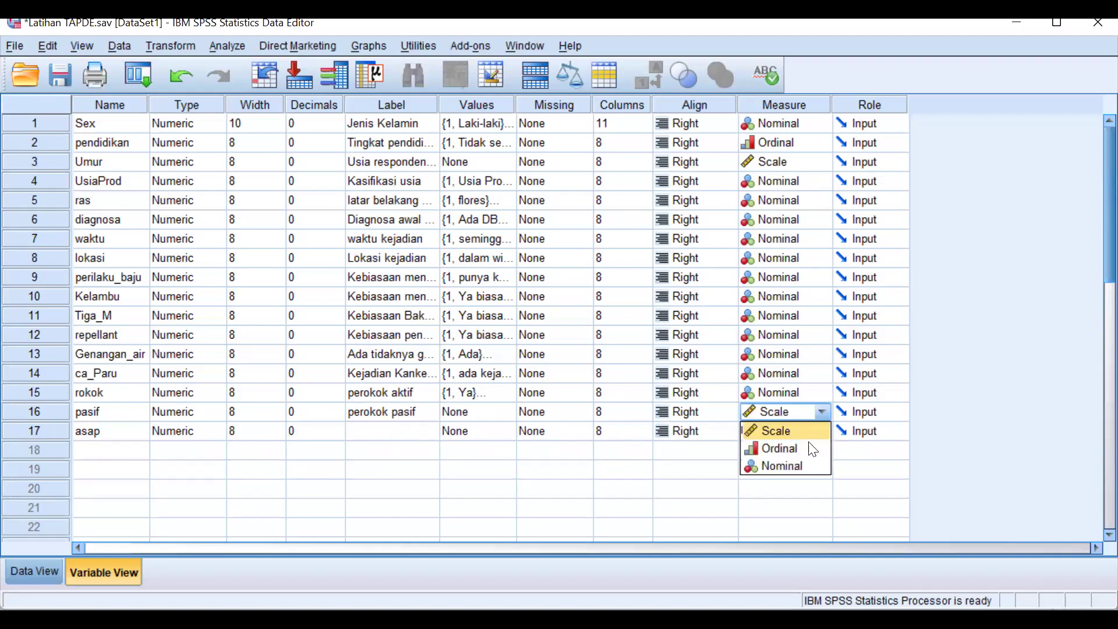
{"action": "left_click", "coordinate": [796, 466]}
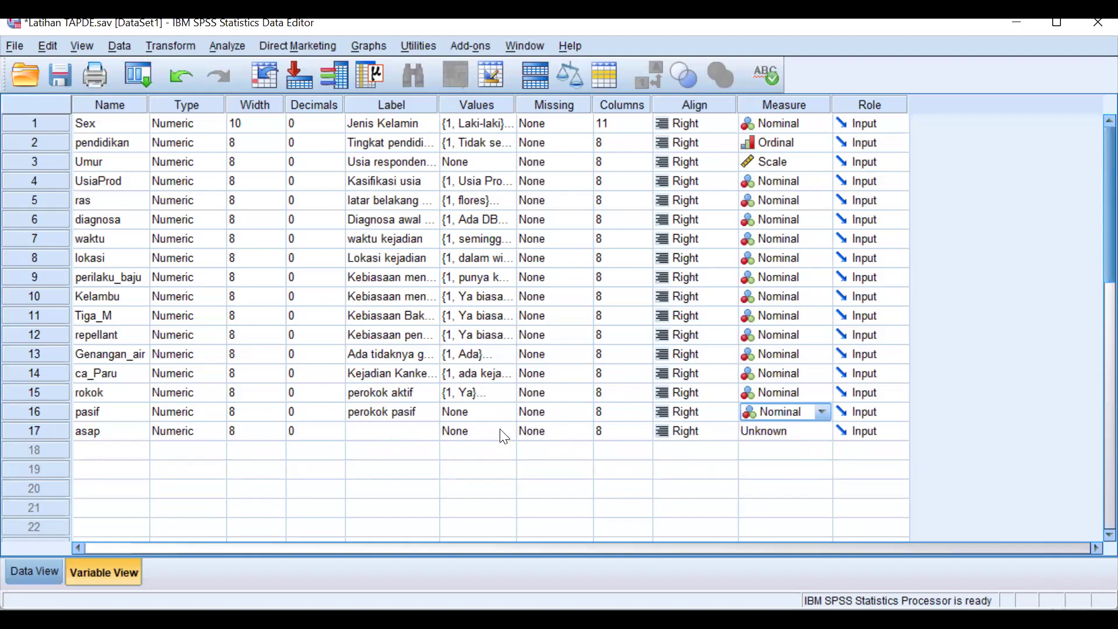
Step: Give the asap variable the label "terpapar asap kendaraan pabrik/polutan"
{"action": "left_click", "coordinate": [408, 434]}
{"action": "left_click", "coordinate": [407, 434]}
{"action": "type", "text": "terpapa"}
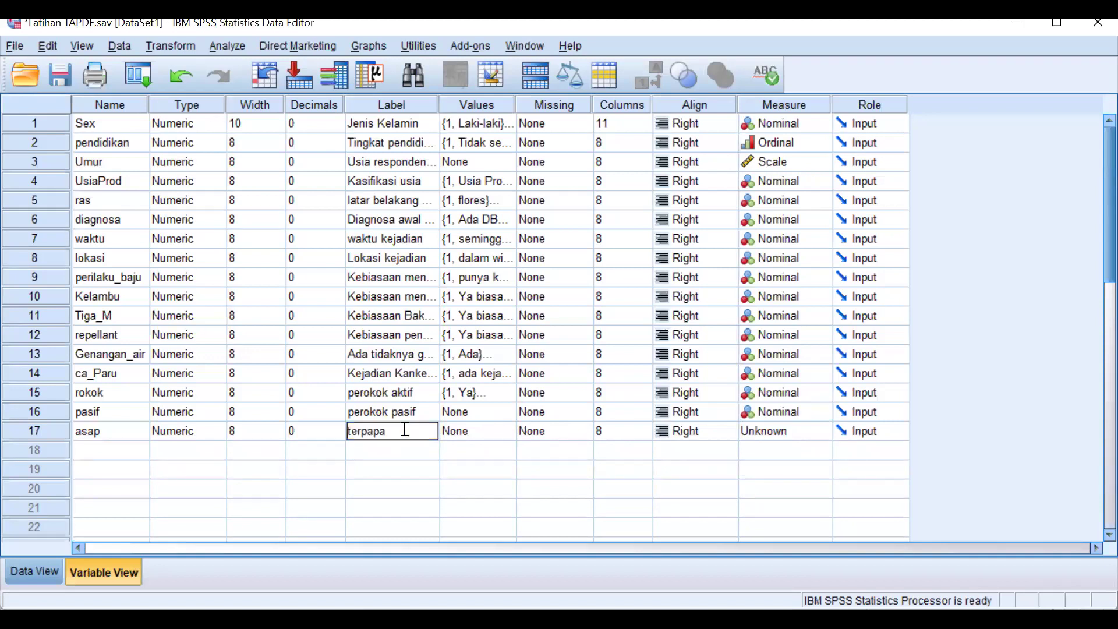
{"action": "type", "text": "r asap"}
{"action": "type", "text": " kendaraan"}
{"action": "type", "text": " pabrik"}
{"action": "type", "text": "/"}
{"action": "type", "text": "polutan"}
Step: Define the value labels of the pasif variable as 1 = "ya" and 2 = "tidak"
{"action": "left_click", "coordinate": [505, 412]}
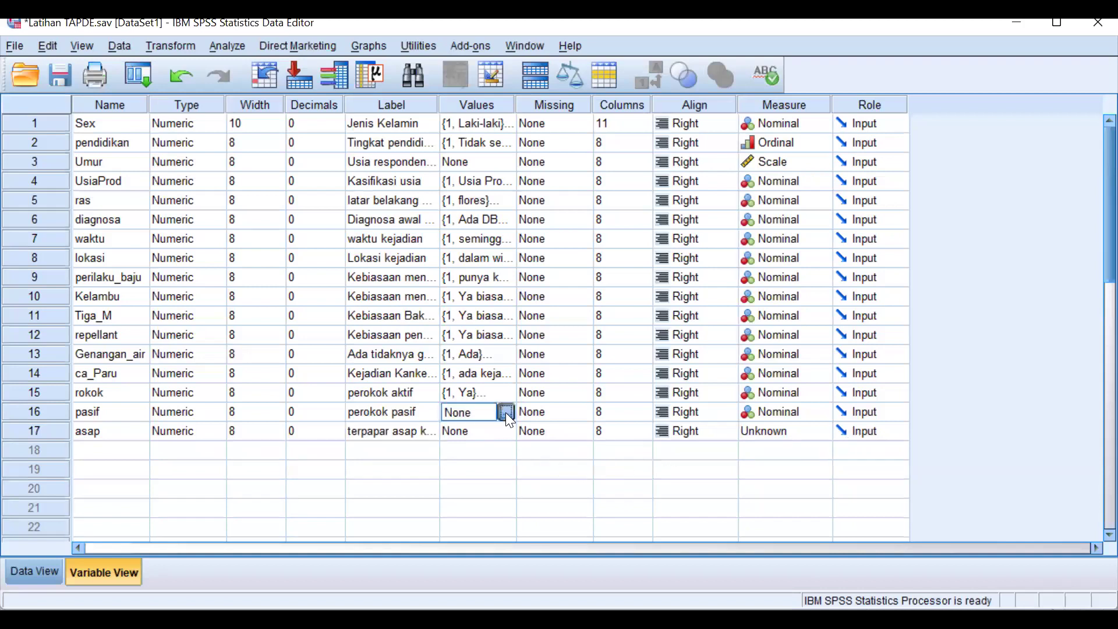
{"action": "left_click", "coordinate": [507, 412]}
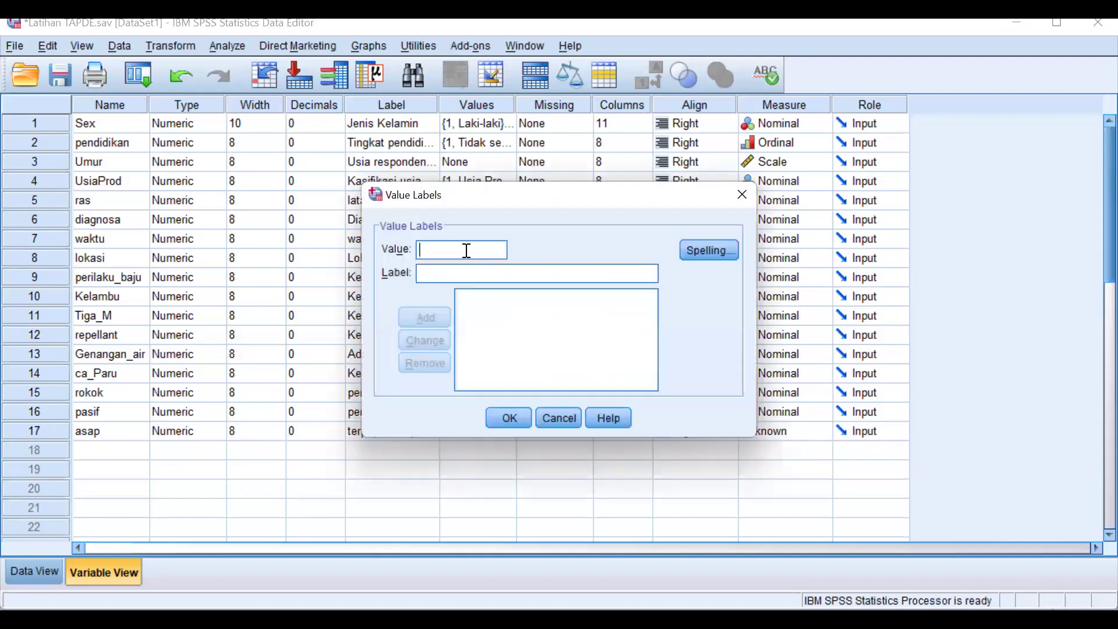
{"action": "type", "text": "1"}
{"action": "left_click", "coordinate": [475, 272]}
{"action": "type", "text": "ya"}
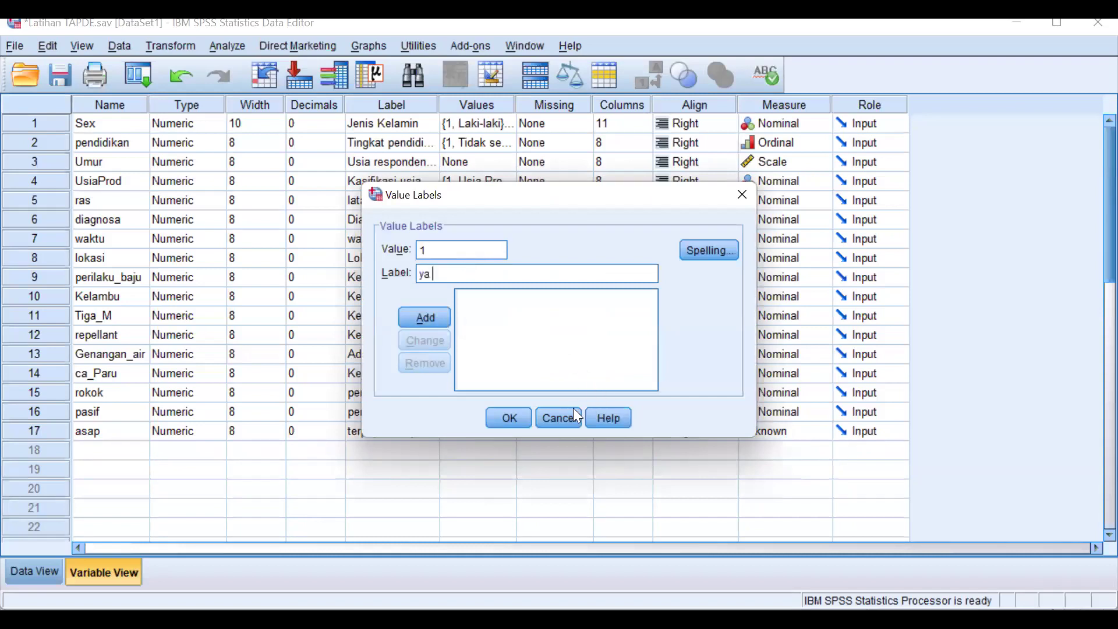
{"action": "left_click", "coordinate": [421, 318]}
{"action": "type", "text": "2"}
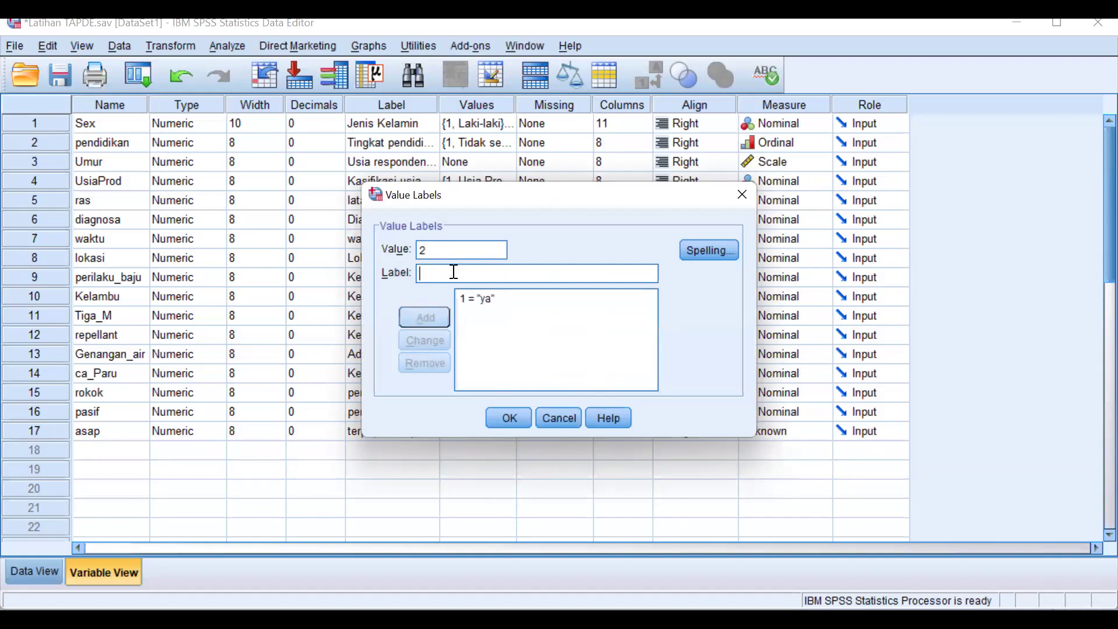
{"action": "left_click", "coordinate": [444, 267]}
{"action": "type", "text": "tidak"}
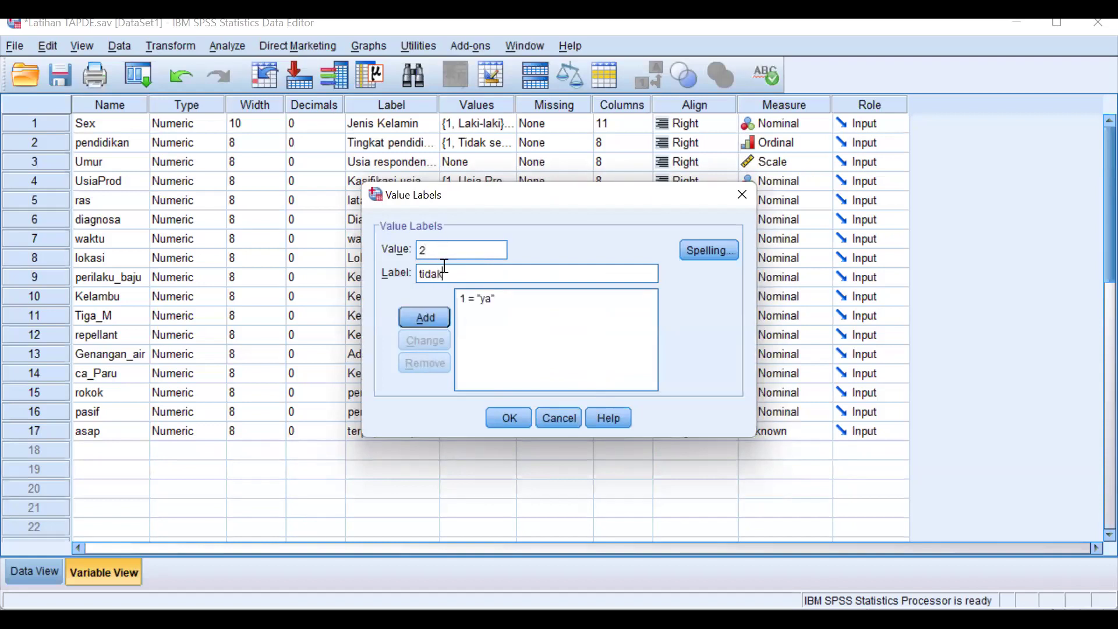
{"action": "left_click", "coordinate": [426, 318]}
{"action": "left_click", "coordinate": [515, 418]}
Step: Define the value labels of the asap variable as 1 = "Ya" and 2 = "Tidak"
{"action": "left_click", "coordinate": [509, 431]}
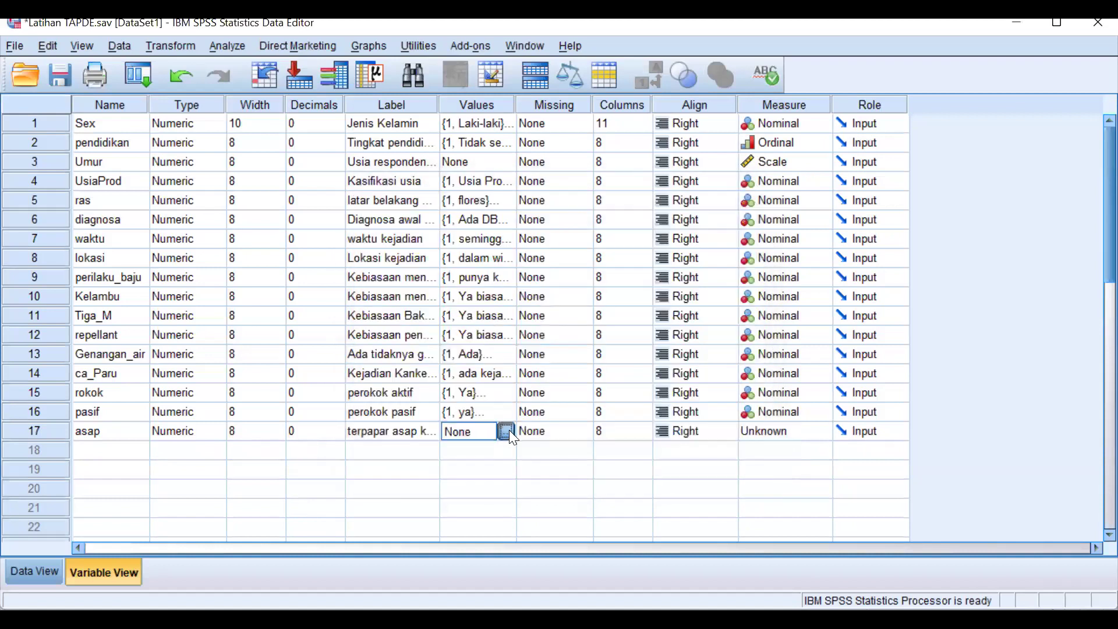
{"action": "left_click", "coordinate": [509, 430]}
{"action": "left_click", "coordinate": [434, 250]}
{"action": "type", "text": "1"}
{"action": "left_click", "coordinate": [437, 274]}
{"action": "type", "text": "Ya"}
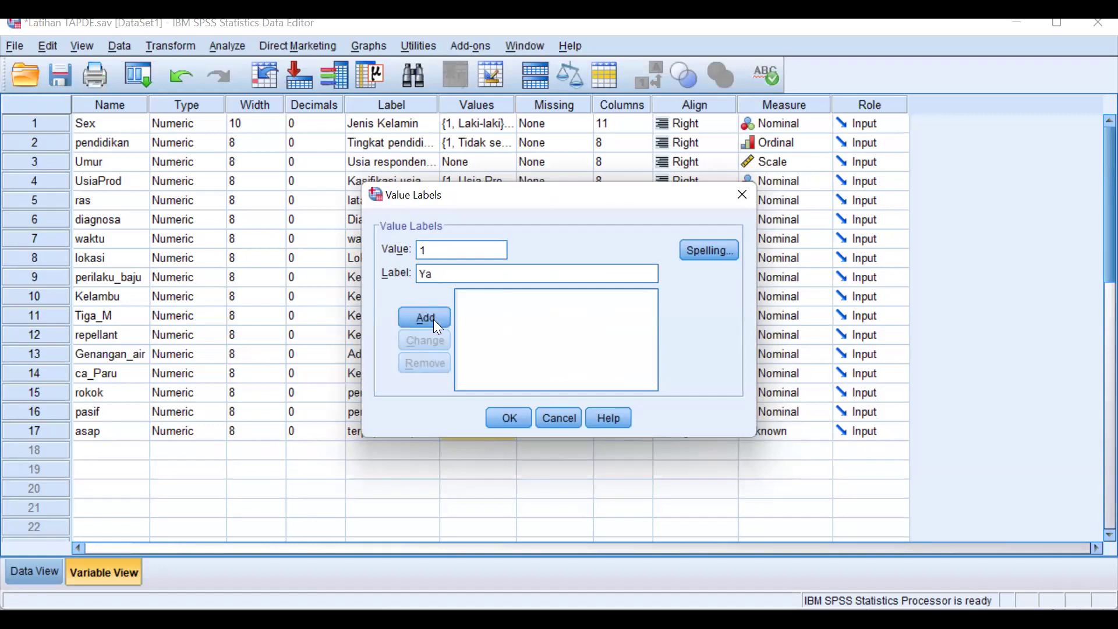
{"action": "left_click", "coordinate": [432, 318]}
{"action": "left_click", "coordinate": [444, 247]}
{"action": "type", "text": "2"}
{"action": "left_click", "coordinate": [439, 273]}
{"action": "type", "text": "Tidak"}
{"action": "left_click", "coordinate": [438, 316]}
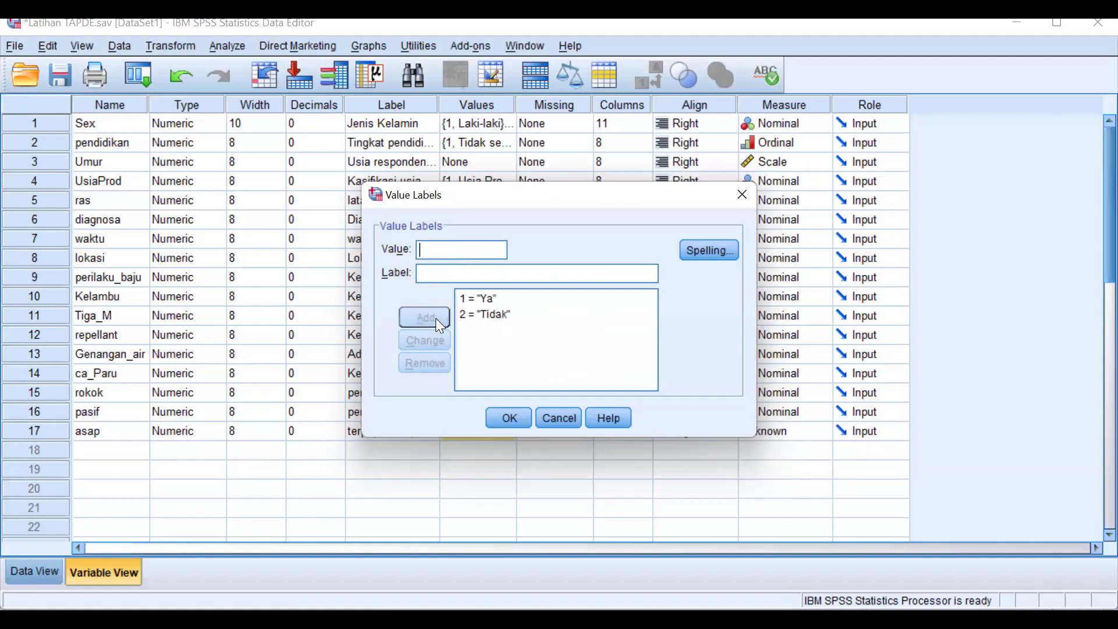
{"action": "left_click", "coordinate": [505, 421]}
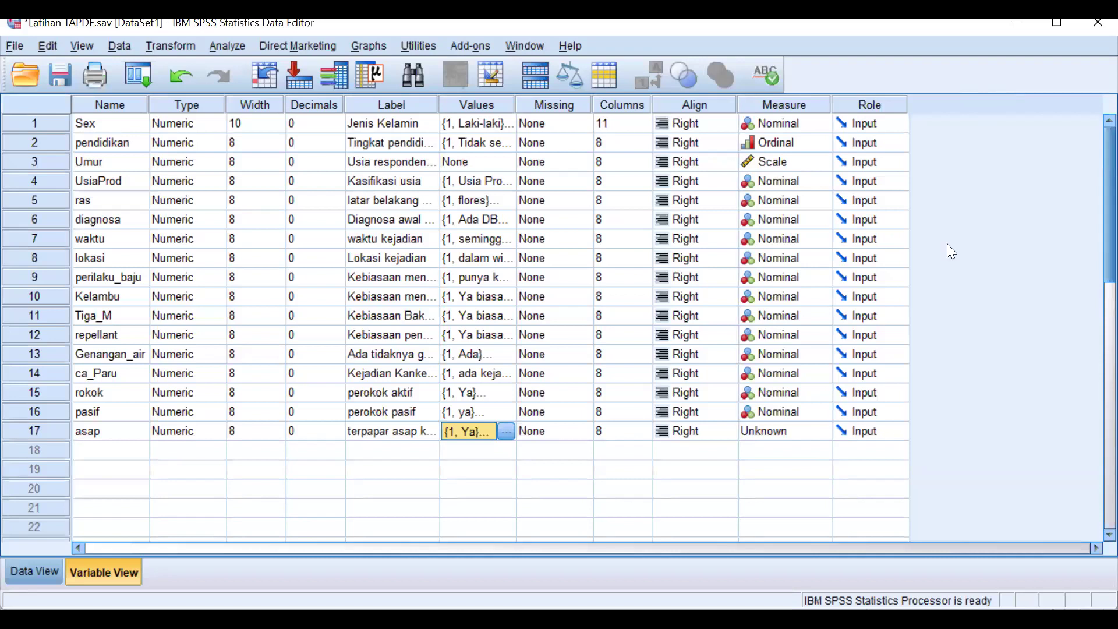
Step: Review the value labels of the asap variable and set its measurement level to Nominal
{"action": "left_click", "coordinate": [502, 429]}
{"action": "left_click", "coordinate": [505, 431]}
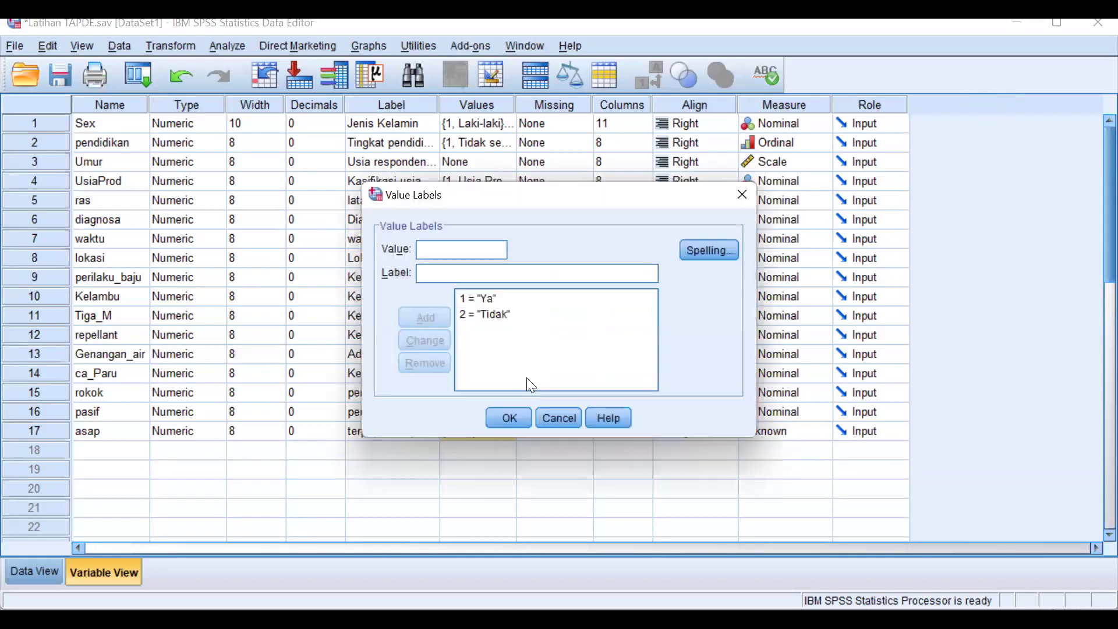
{"action": "left_click", "coordinate": [555, 417]}
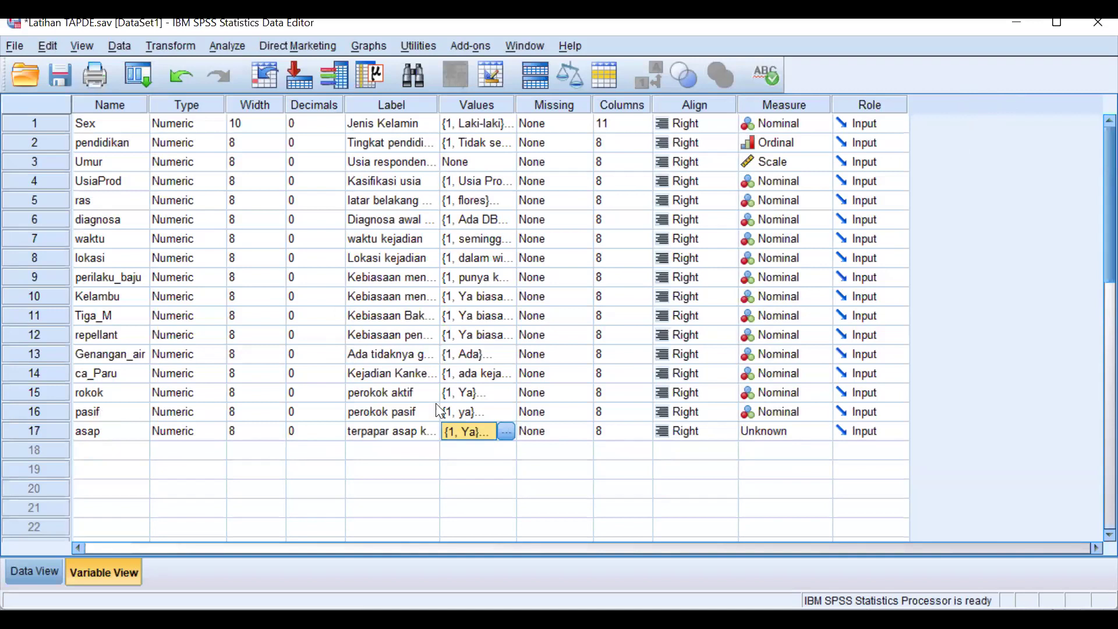
{"action": "left_click", "coordinate": [507, 431]}
{"action": "left_click", "coordinate": [557, 428]}
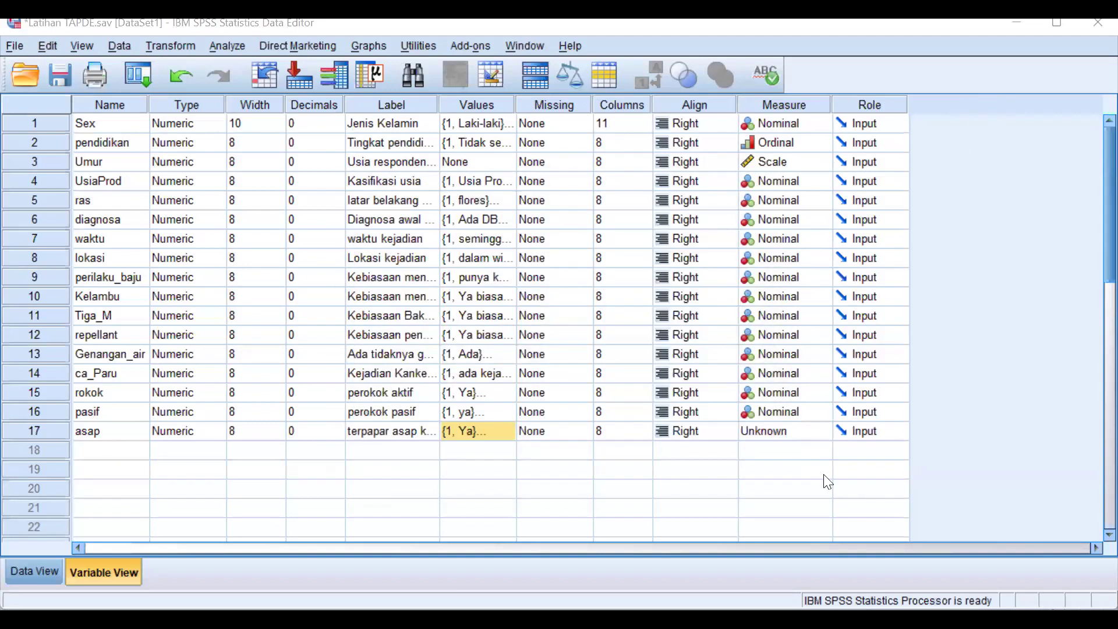
{"action": "left_click", "coordinate": [822, 430]}
{"action": "left_click", "coordinate": [816, 483]}
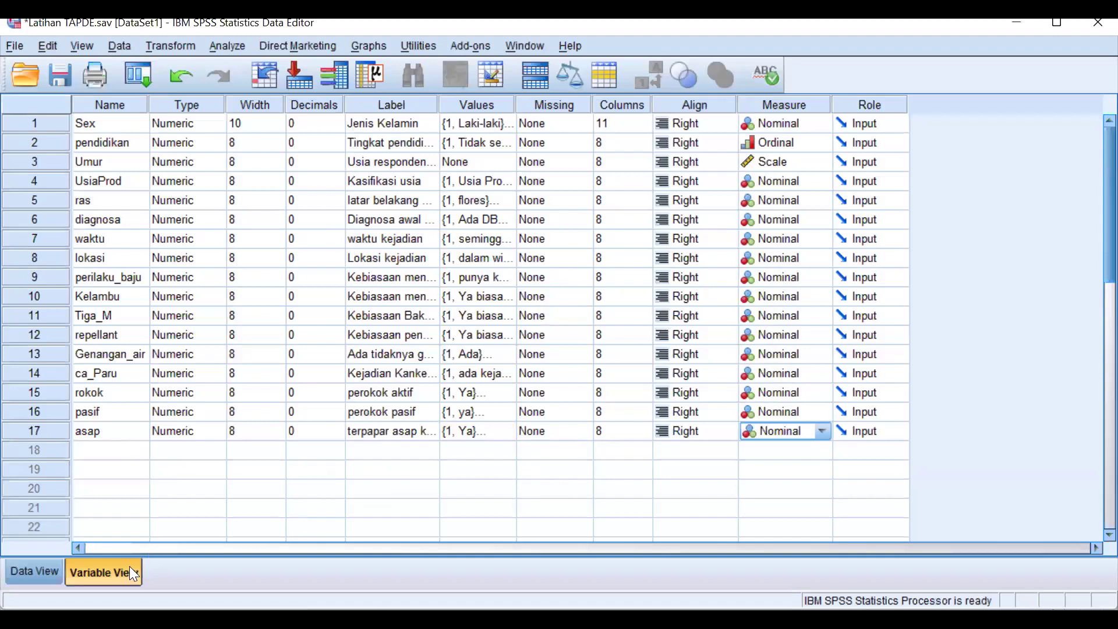
Step: Examine the new ca_Paru, rokok, pasif and asap columns in the data sheet and the value labels defined for ca_Paru
{"action": "left_click", "coordinate": [38, 570]}
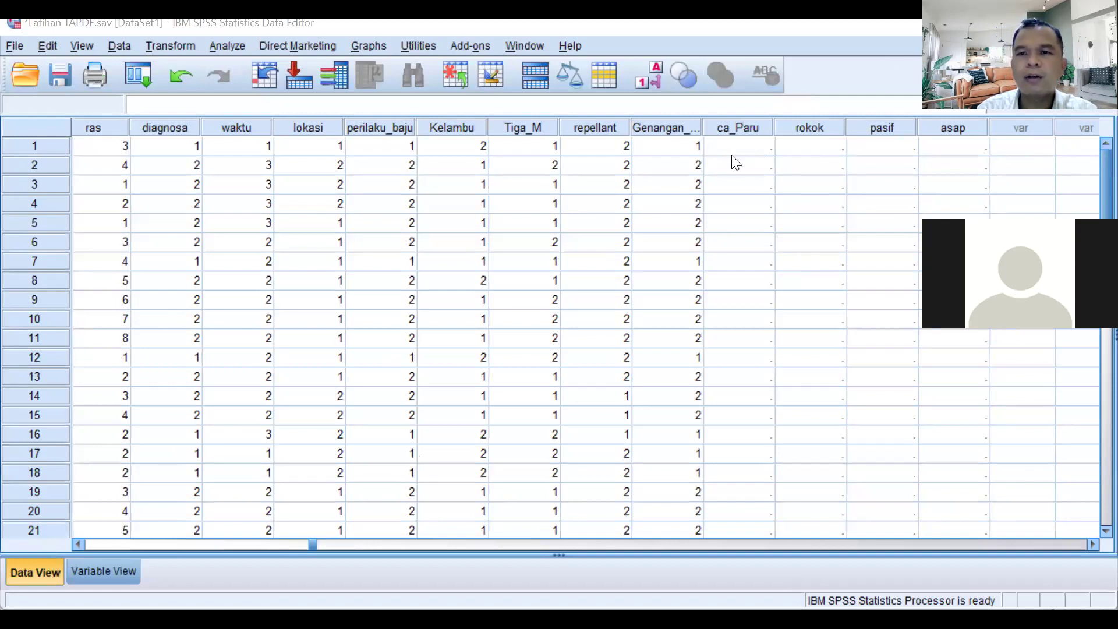
{"action": "left_click", "coordinate": [103, 575]}
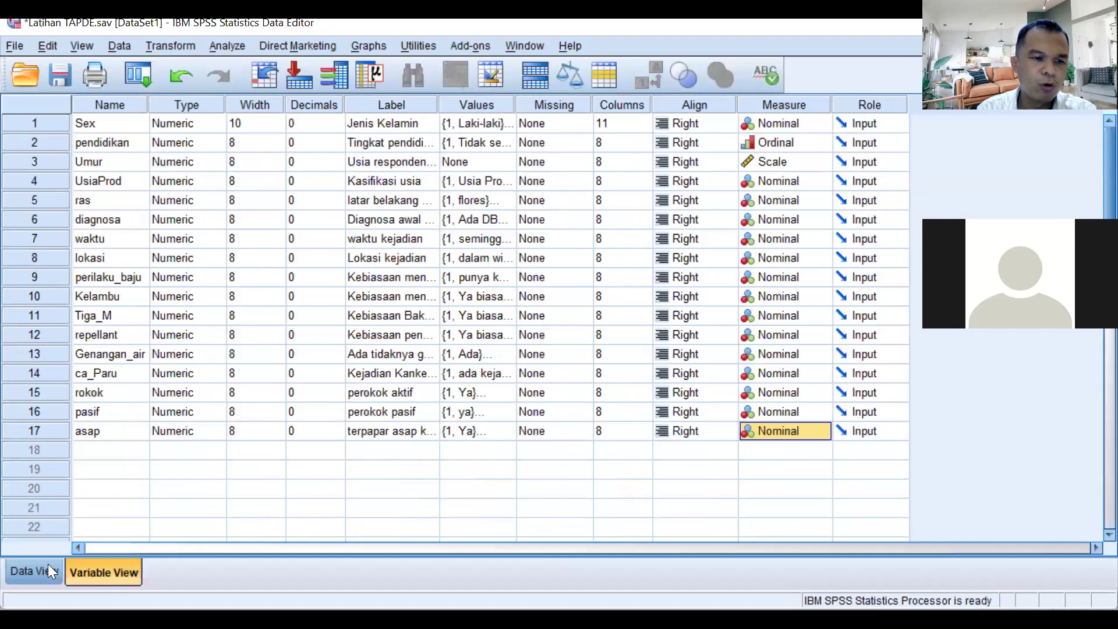
{"action": "left_click", "coordinate": [25, 565]}
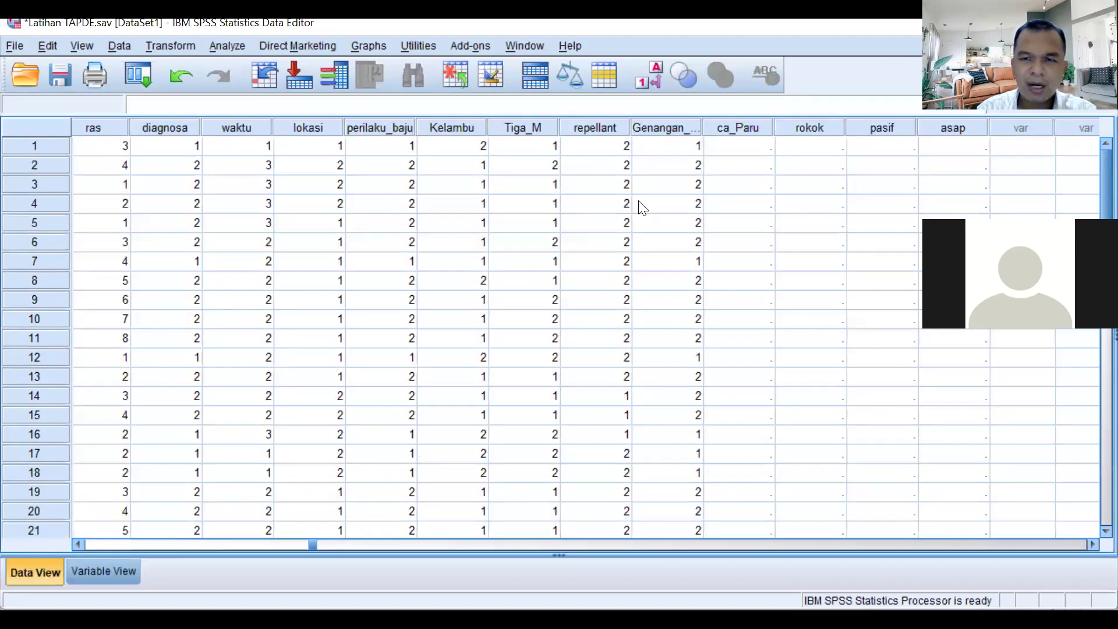
{"action": "left_click", "coordinate": [88, 573]}
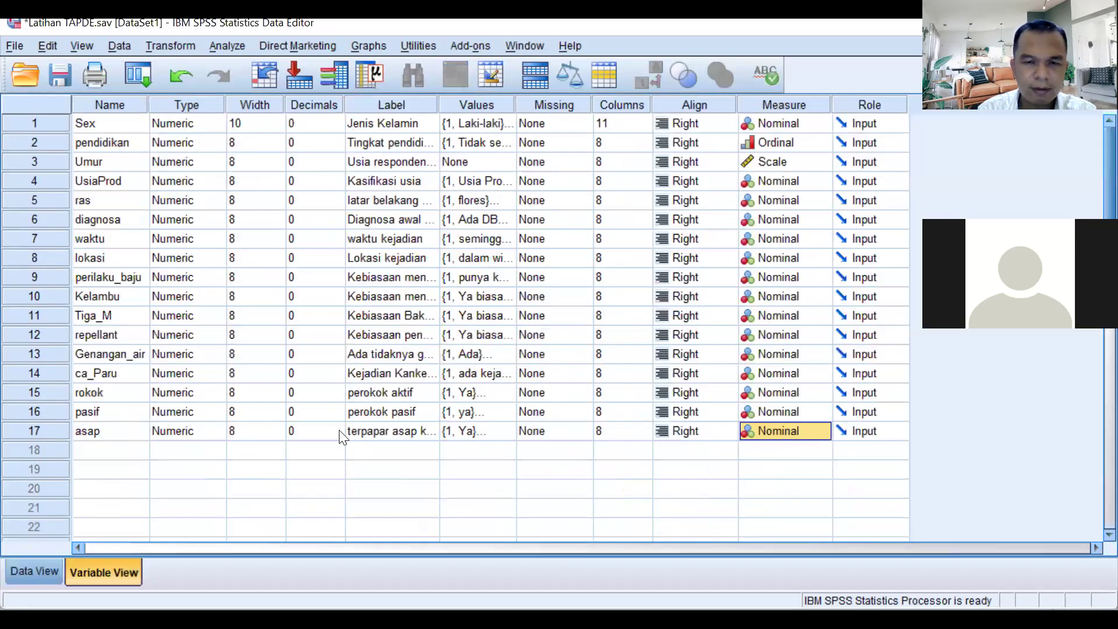
{"action": "left_click", "coordinate": [507, 372]}
{"action": "left_click", "coordinate": [509, 372]}
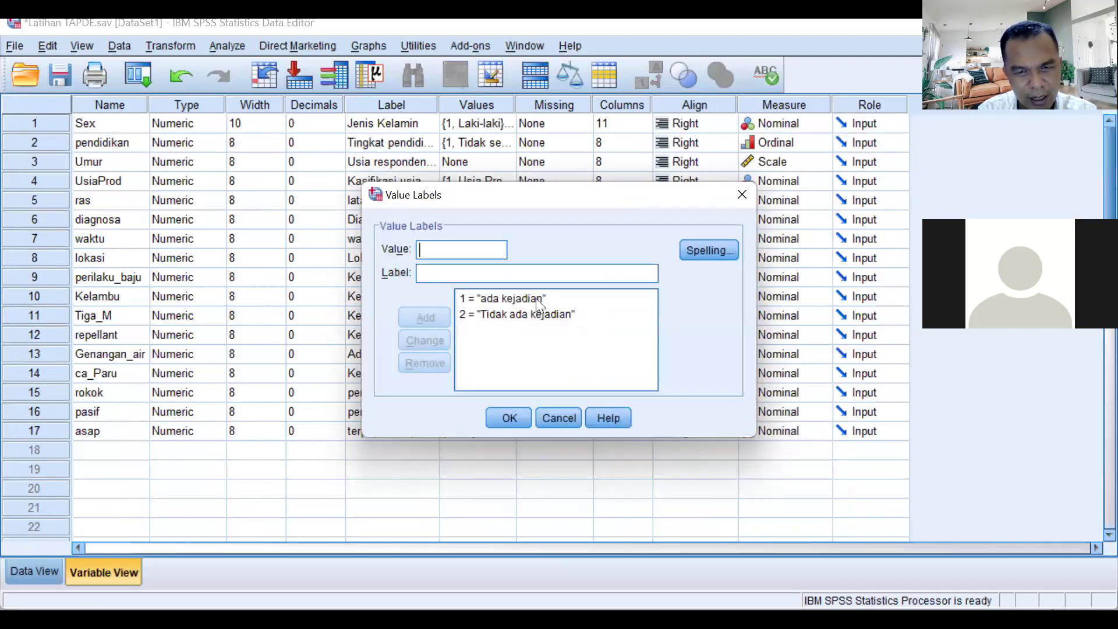
{"action": "left_click", "coordinate": [569, 419]}
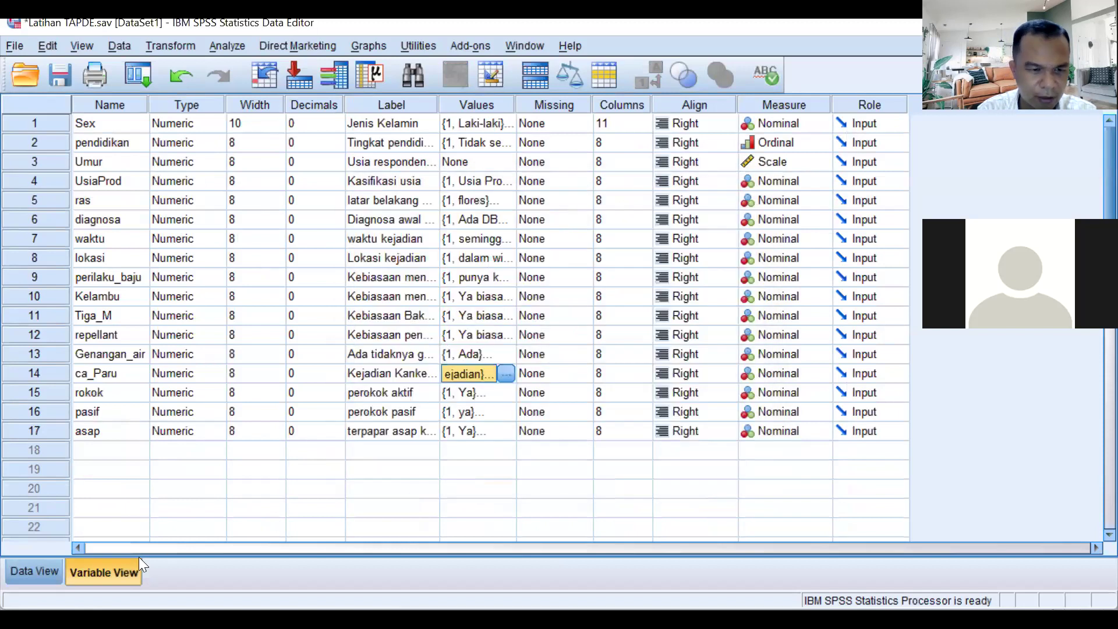
{"action": "left_click", "coordinate": [41, 572]}
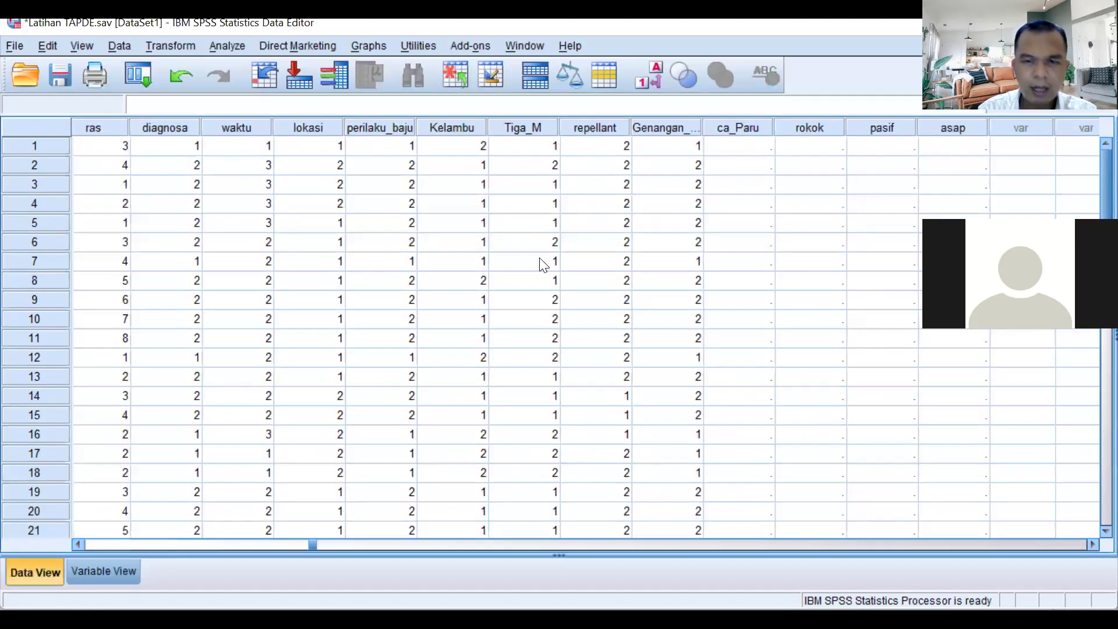
Step: Enter code 1 in the ca_Paru column for rows 3, 4, 6, 8 and 10 through 13
{"action": "left_click", "coordinate": [760, 145]}
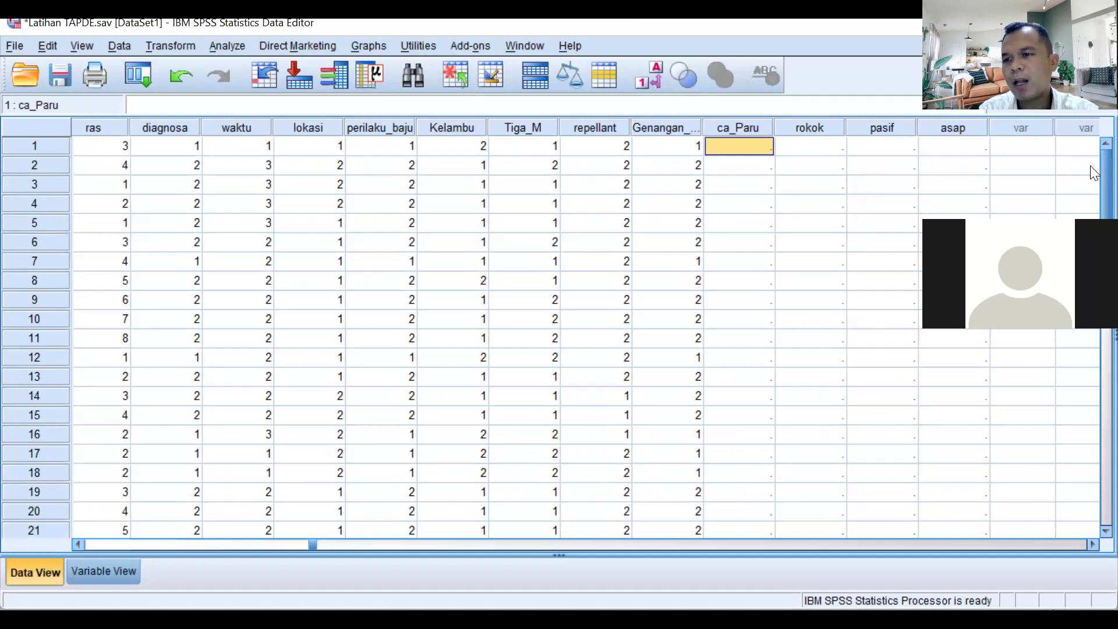
{"action": "left_click", "coordinate": [760, 184]}
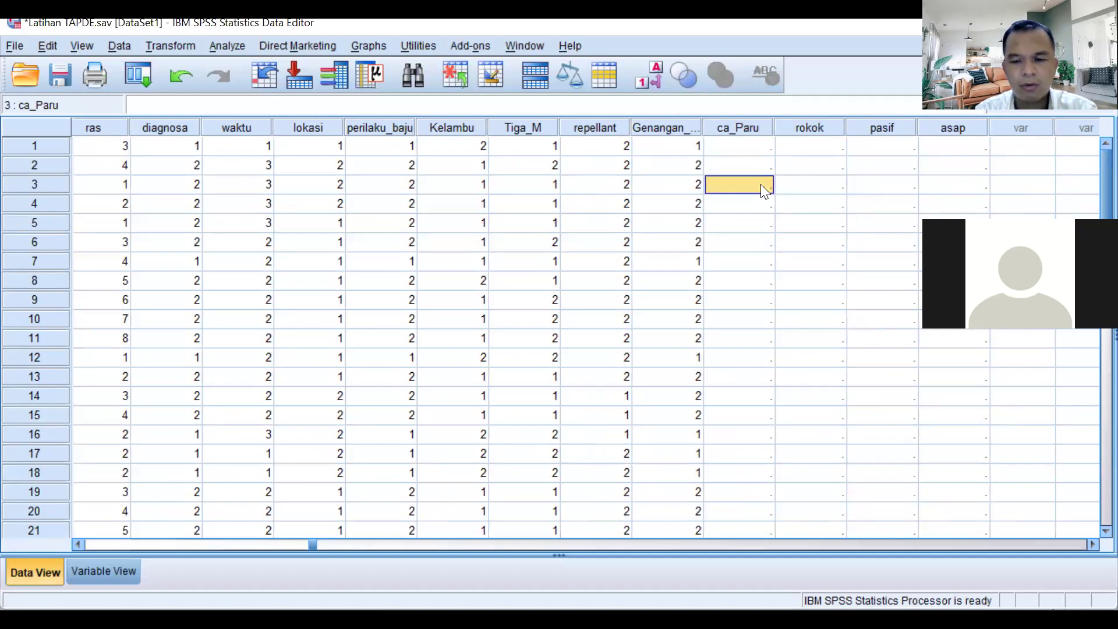
{"action": "type", "text": "1"}
{"action": "key", "text": "Return"}
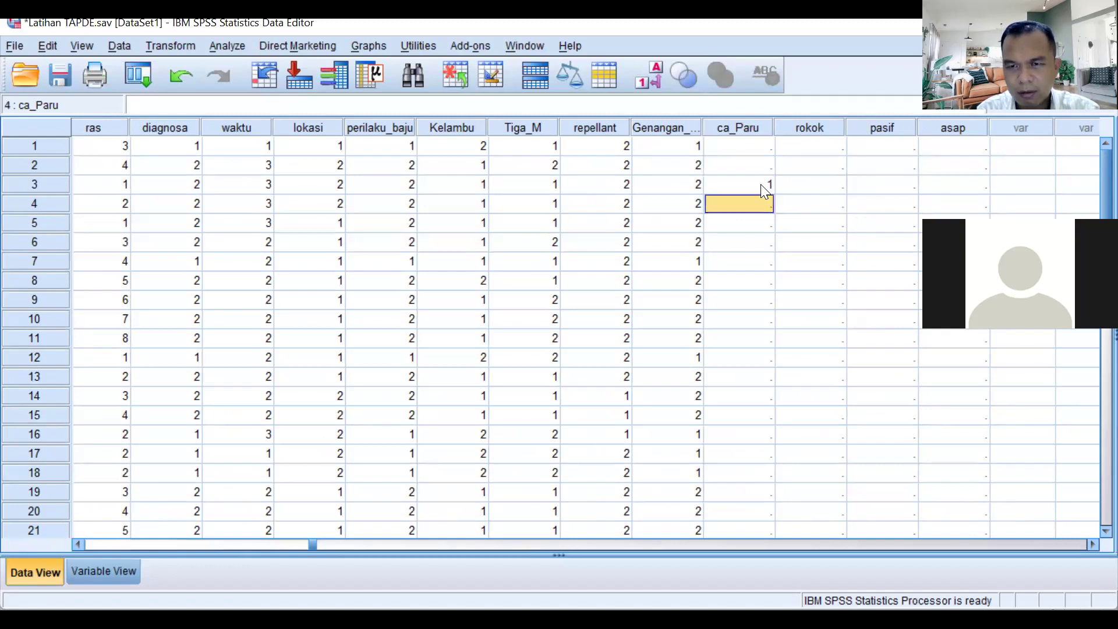
{"action": "type", "text": "1"}
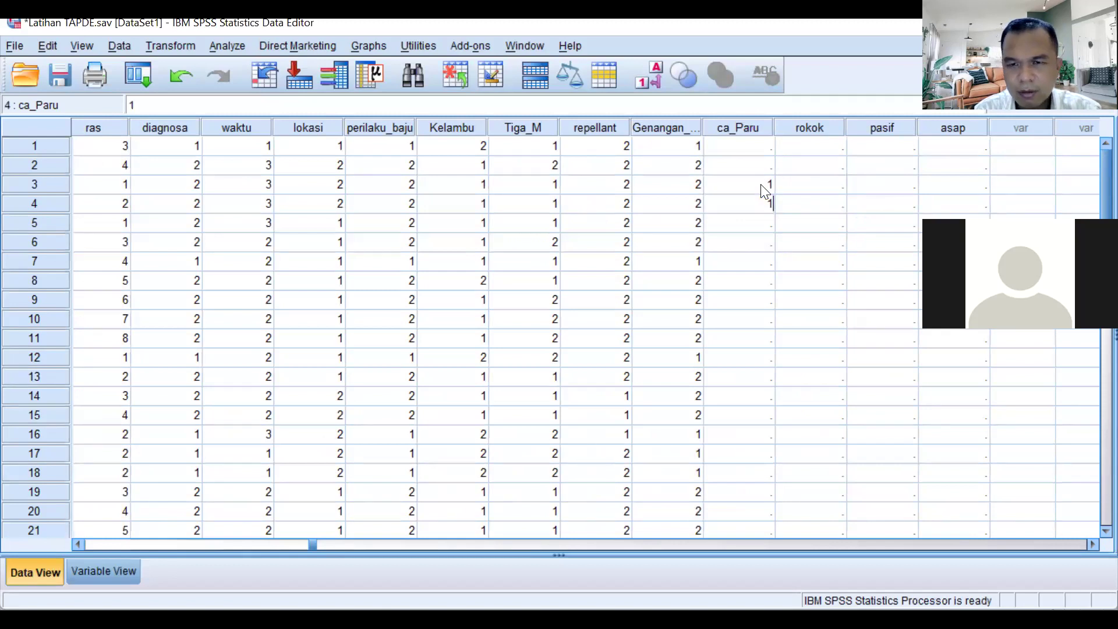
{"action": "key", "text": "Return"}
{"action": "key", "text": "Return"}
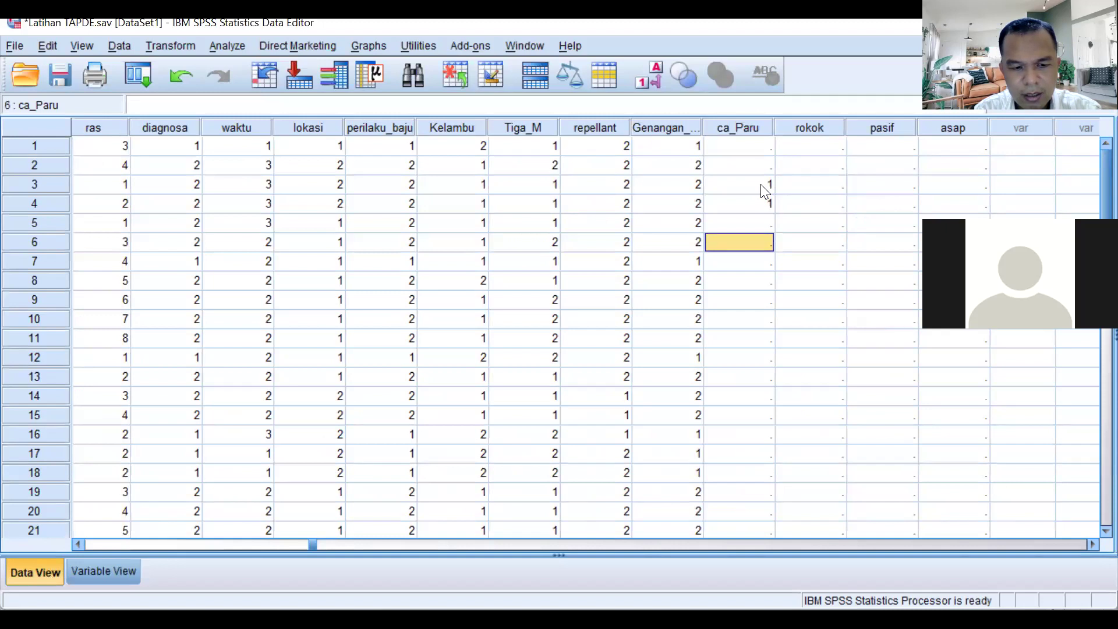
{"action": "type", "text": "1"}
{"action": "key", "text": "Return"}
{"action": "key", "text": "Return"}
{"action": "type", "text": "1"}
{"action": "key", "text": "Return"}
{"action": "key", "text": "Return"}
{"action": "type", "text": "1"}
{"action": "key", "text": "Return"}
{"action": "type", "text": "1"}
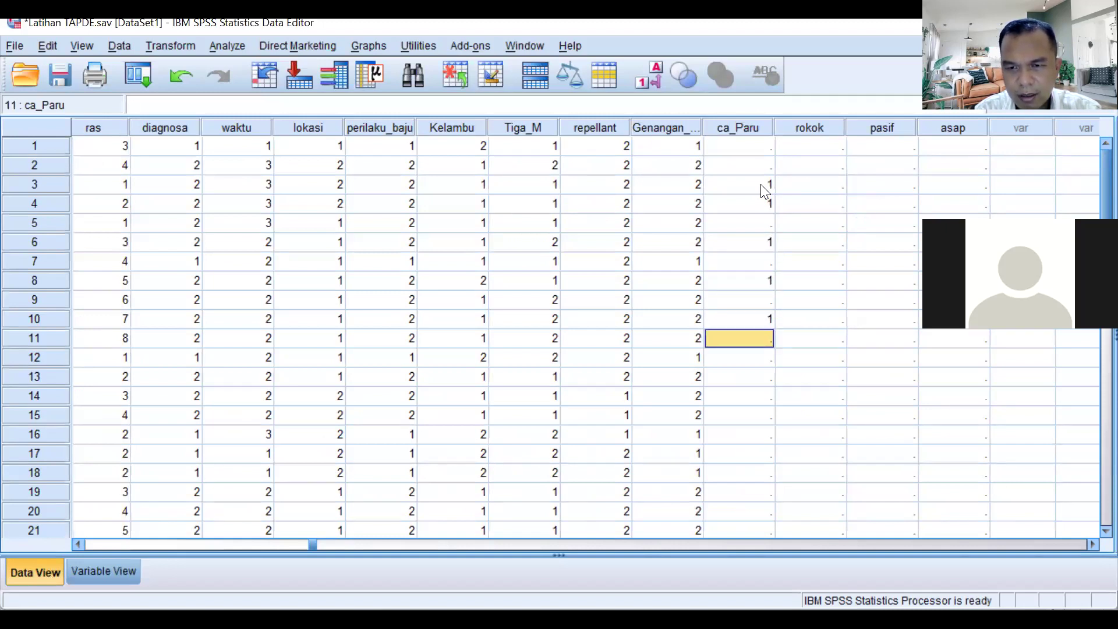
{"action": "key", "text": "Return"}
{"action": "type", "text": "1"}
{"action": "key", "text": "Return"}
{"action": "type", "text": "1"}
{"action": "key", "text": "Return"}
Step: Enter code 1 in the ca_Paru column for rows 15, 16 and 18 through 22
{"action": "key", "text": "Return"}
{"action": "type", "text": "1"}
{"action": "key", "text": "Return"}
{"action": "type", "text": "1"}
{"action": "key", "text": "Return"}
{"action": "key", "text": "Return"}
{"action": "type", "text": "1"}
{"action": "key", "text": "Return"}
{"action": "type", "text": "1"}
{"action": "key", "text": "Return"}
{"action": "type", "text": "1"}
{"action": "key", "text": "Return"}
{"action": "type", "text": "1"}
{"action": "key", "text": "Return"}
{"action": "type", "text": "1"}
{"action": "key", "text": "Return"}
Step: Enter code 1 in the ca_Paru column for rows 24, 25, 27, 29 and 30
{"action": "key", "text": "Return"}
{"action": "type", "text": "1"}
{"action": "key", "text": "Return"}
{"action": "type", "text": "1"}
{"action": "key", "text": "Return"}
{"action": "key", "text": "Return"}
{"action": "type", "text": "1"}
{"action": "key", "text": "Return"}
{"action": "key", "text": "Return"}
{"action": "type", "text": "1"}
{"action": "key", "text": "Return"}
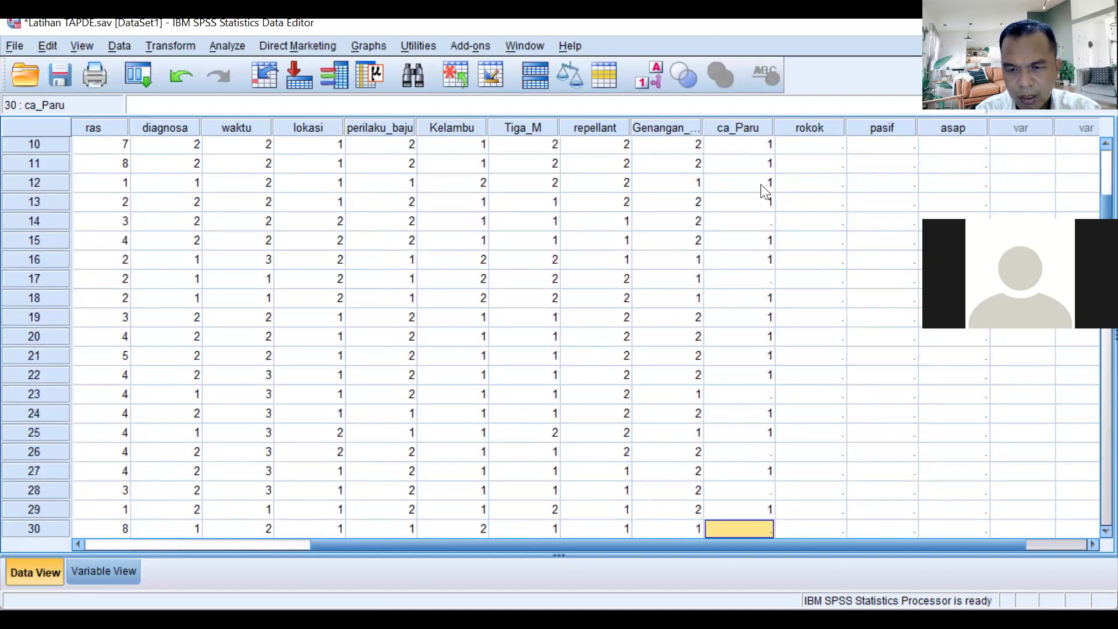
{"action": "type", "text": "1"}
{"action": "key", "text": "Return"}
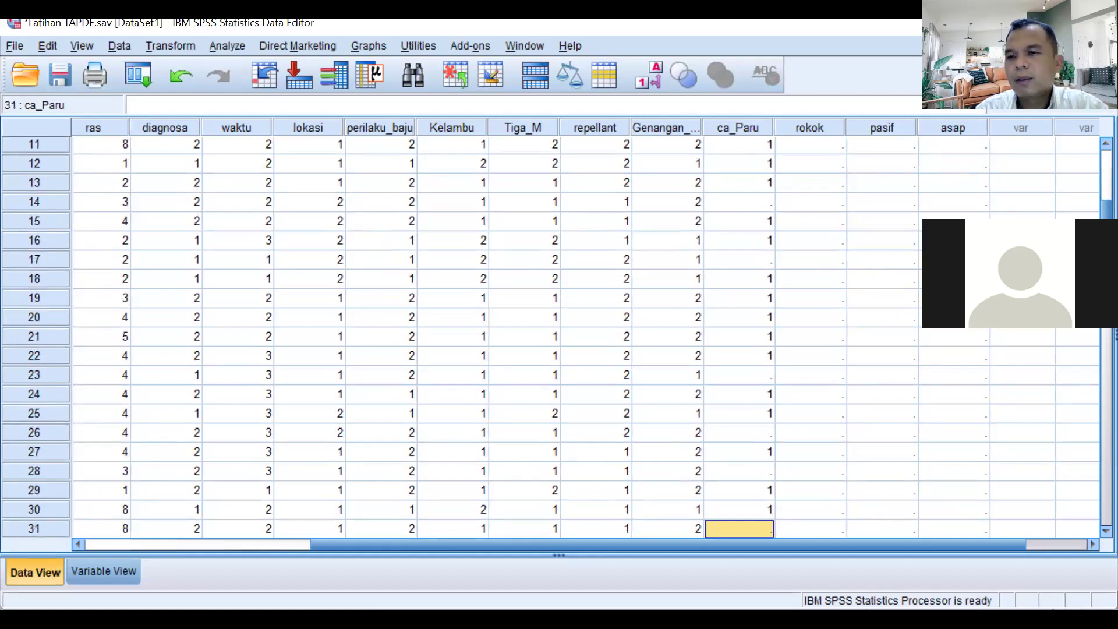
Step: Fill the empty ca_Paru cells in rows 1, 2 and 5 with code 2
{"action": "scroll", "coordinate": [553, 337], "scroll_direction": "up", "scroll_amount": 4}
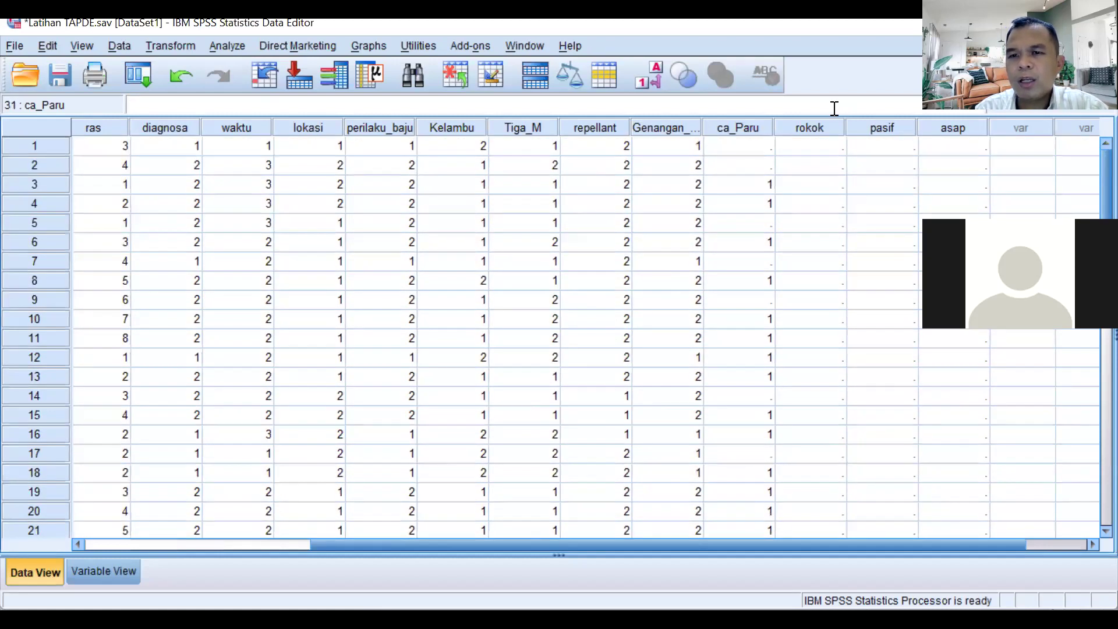
{"action": "left_click", "coordinate": [755, 149]}
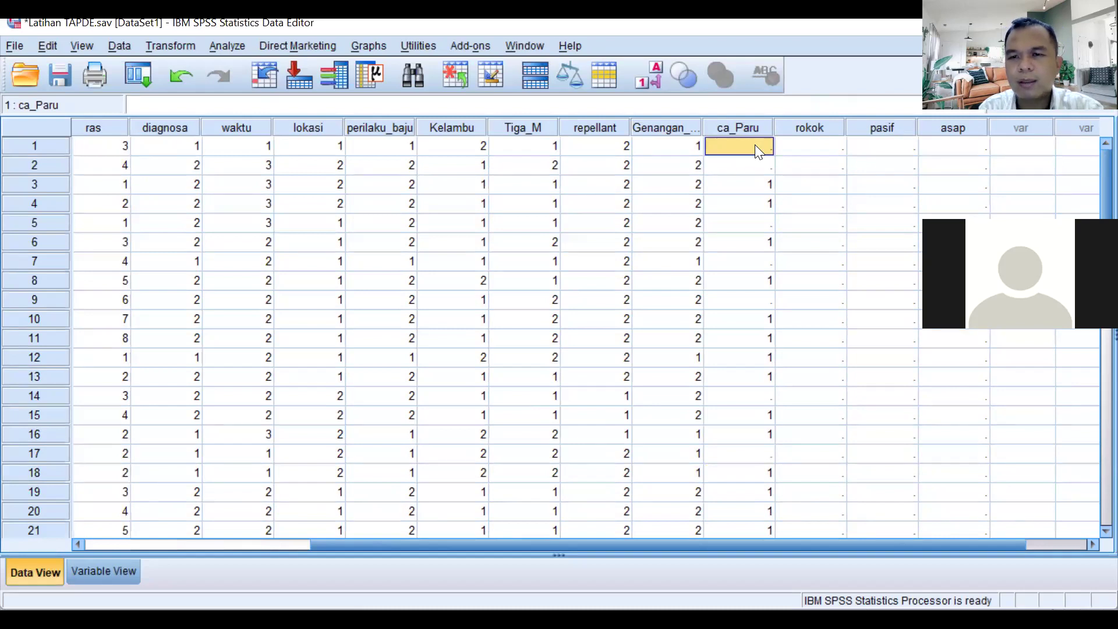
{"action": "type", "text": "2"}
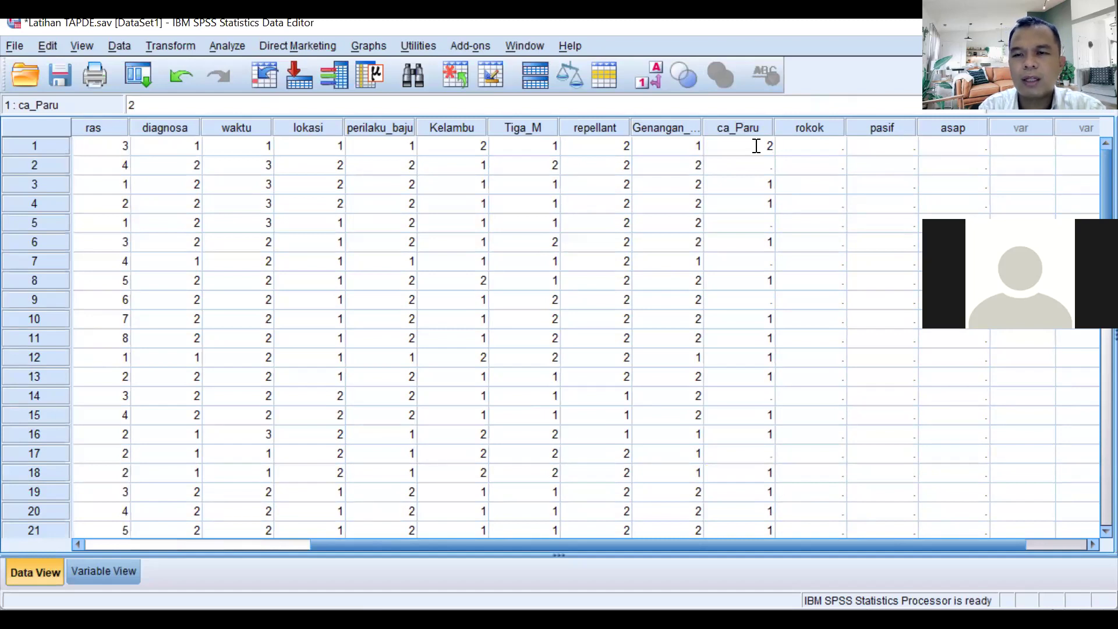
{"action": "key", "text": "Return"}
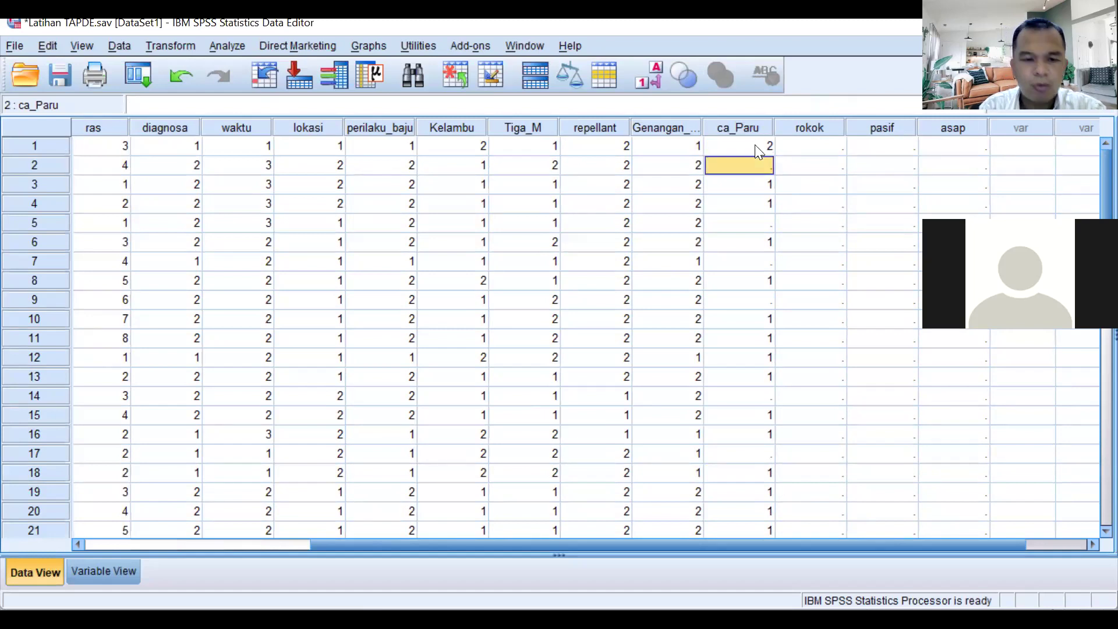
{"action": "type", "text": "2"}
{"action": "key", "text": "Return"}
{"action": "key", "text": "Down"}
{"action": "key", "text": "Down"}
{"action": "type", "text": "2"}
{"action": "key", "text": "Return"}
Step: Fill the empty ca_Paru cells in rows 7, 9, 14 and 17 with code 2
{"action": "key", "text": "Down"}
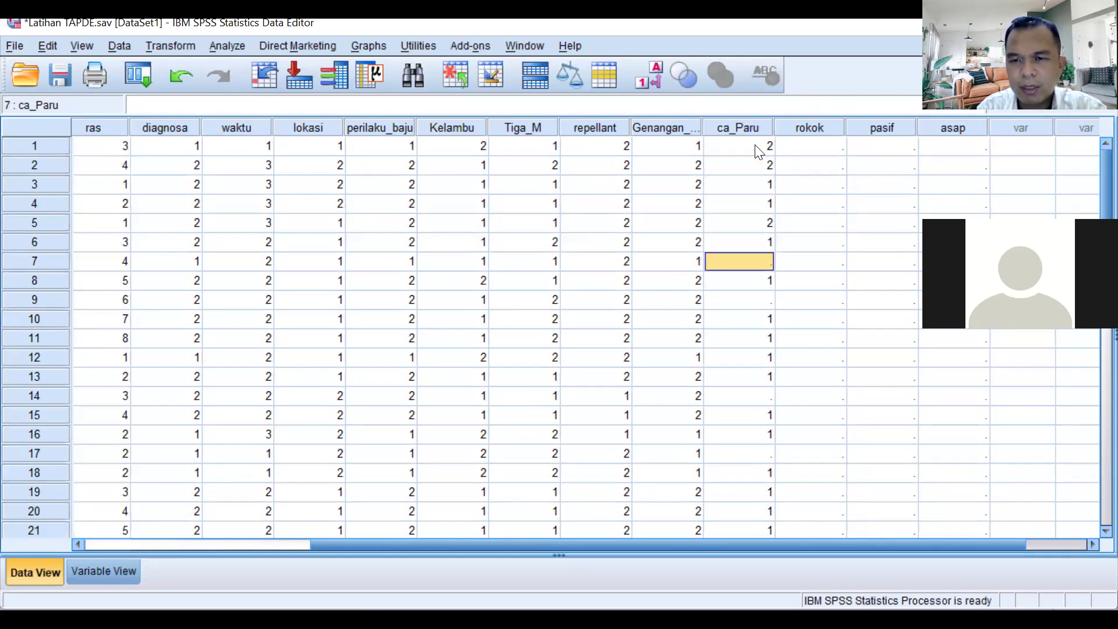
{"action": "type", "text": "2"}
{"action": "key", "text": "Return"}
{"action": "key", "text": "Down"}
{"action": "type", "text": "2"}
{"action": "key", "text": "Return"}
{"action": "key", "text": "Down"}
{"action": "key", "text": "Down"}
{"action": "key", "text": "Down"}
{"action": "key", "text": "Down"}
{"action": "type", "text": "2"}
{"action": "key", "text": "Return"}
{"action": "key", "text": "Down"}
{"action": "key", "text": "Down"}
{"action": "type", "text": "2"}
{"action": "key", "text": "Return"}
Step: Fill the empty ca_Paru cells in rows 23, 26 and 28 with code 2
{"action": "key", "text": "Down"}
{"action": "key", "text": "Down"}
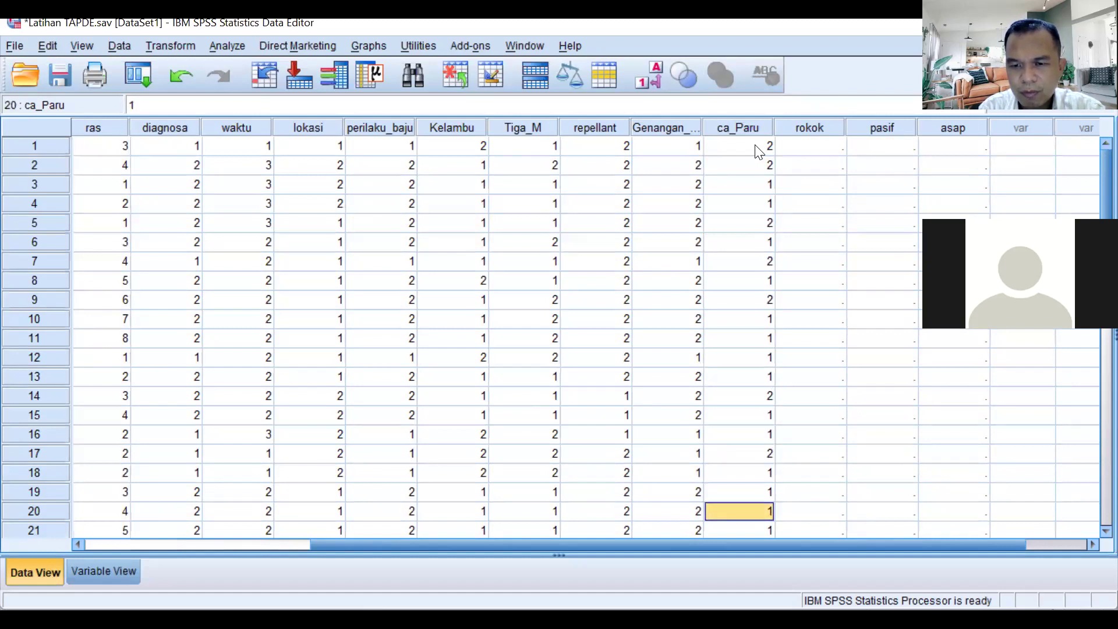
{"action": "key", "text": "Down"}
{"action": "key", "text": "Down"}
{"action": "key", "text": "Down"}
{"action": "type", "text": "2"}
{"action": "key", "text": "Return"}
{"action": "key", "text": "Down"}
{"action": "key", "text": "Down"}
{"action": "key", "text": "Down"}
{"action": "type", "text": "1"}
{"action": "key", "text": "Up"}
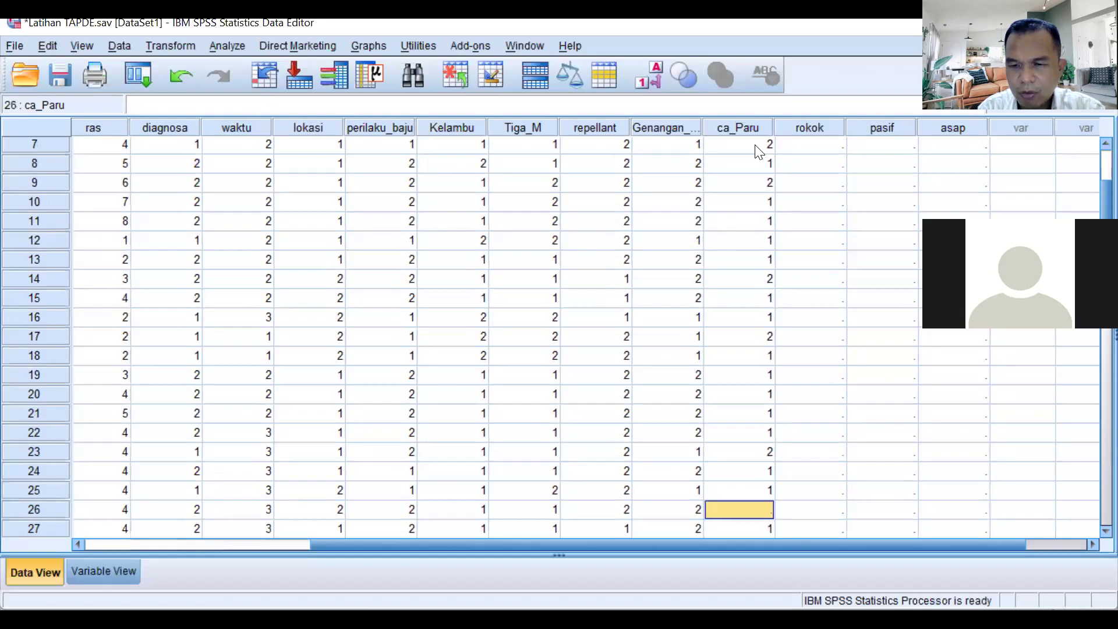
{"action": "type", "text": "2"}
{"action": "key", "text": "Return"}
{"action": "key", "text": "Down"}
{"action": "key", "text": "Down"}
{"action": "type", "text": "1"}
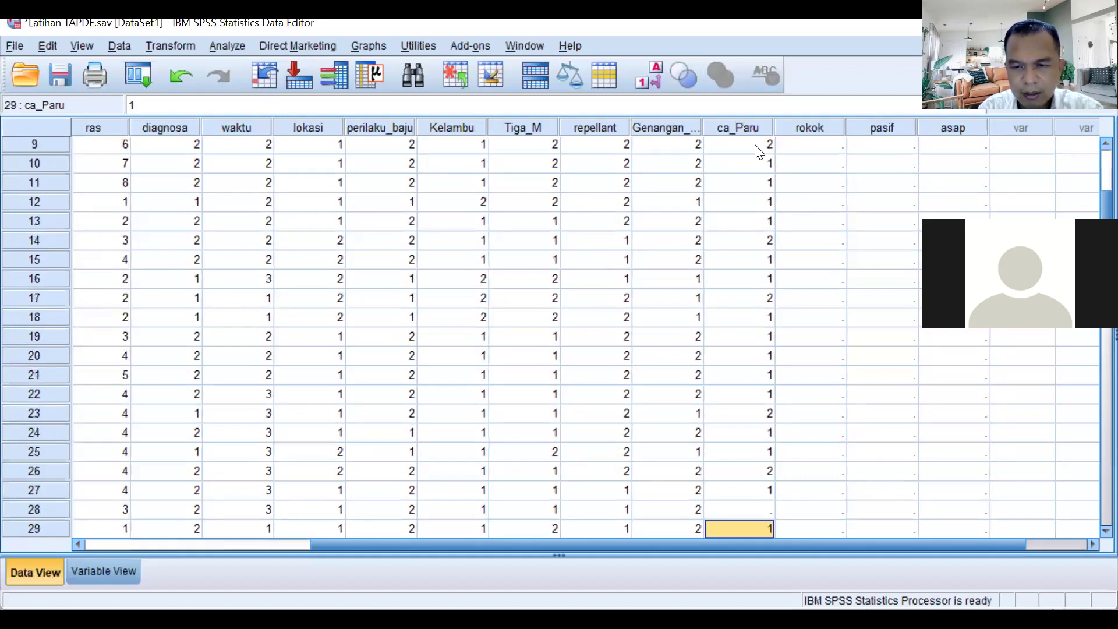
{"action": "key", "text": "Up"}
{"action": "type", "text": "2"}
{"action": "key", "text": "Return"}
Step: Enter code 2 in the ca_Paru column for rows 31 through 40, adding new cases below row 35
{"action": "key", "text": "Down"}
{"action": "type", "text": "1"}
{"action": "key", "text": "Return"}
{"action": "type", "text": "2"}
{"action": "key", "text": "Return"}
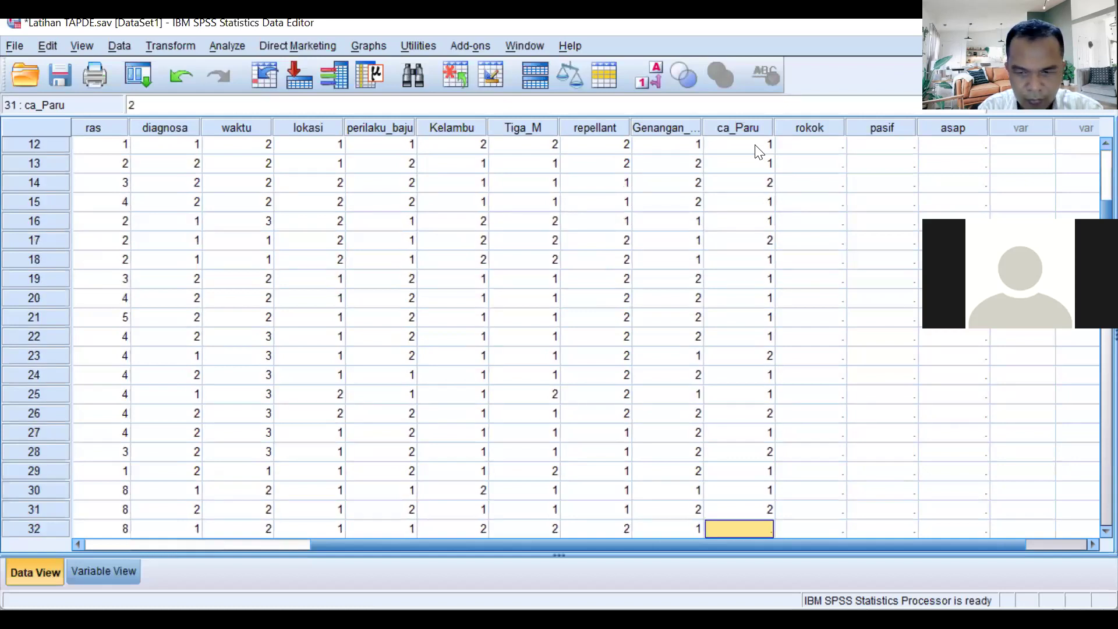
{"action": "type", "text": "2"}
{"action": "key", "text": "Return"}
{"action": "type", "text": "2"}
{"action": "key", "text": "Return"}
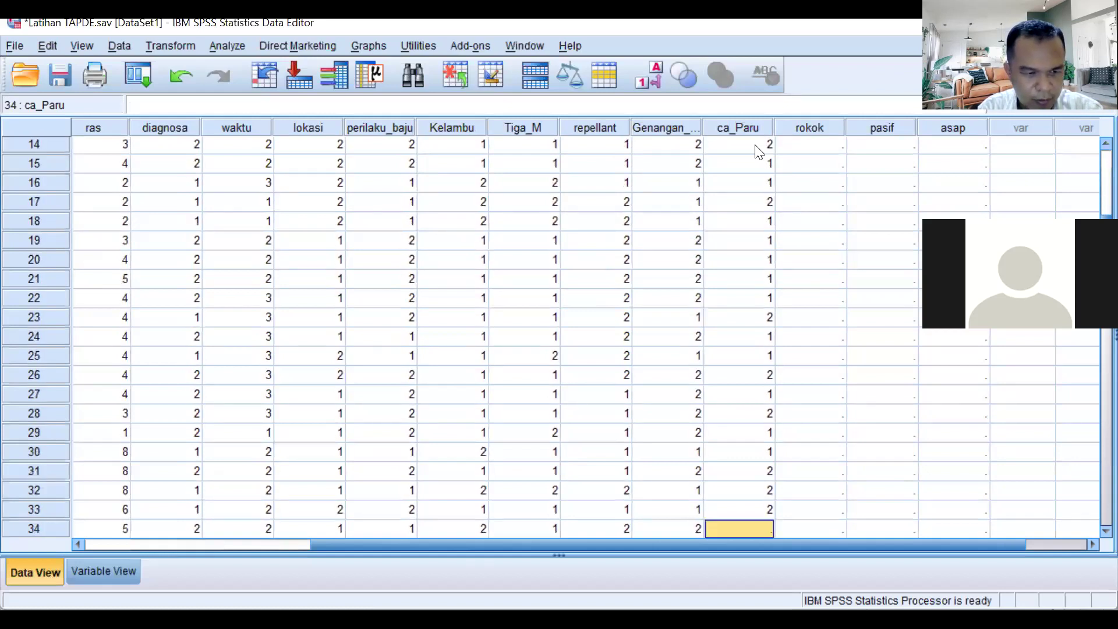
{"action": "type", "text": "2"}
{"action": "key", "text": "Return"}
{"action": "type", "text": "2"}
{"action": "key", "text": "Return"}
{"action": "type", "text": "2"}
{"action": "key", "text": "Return"}
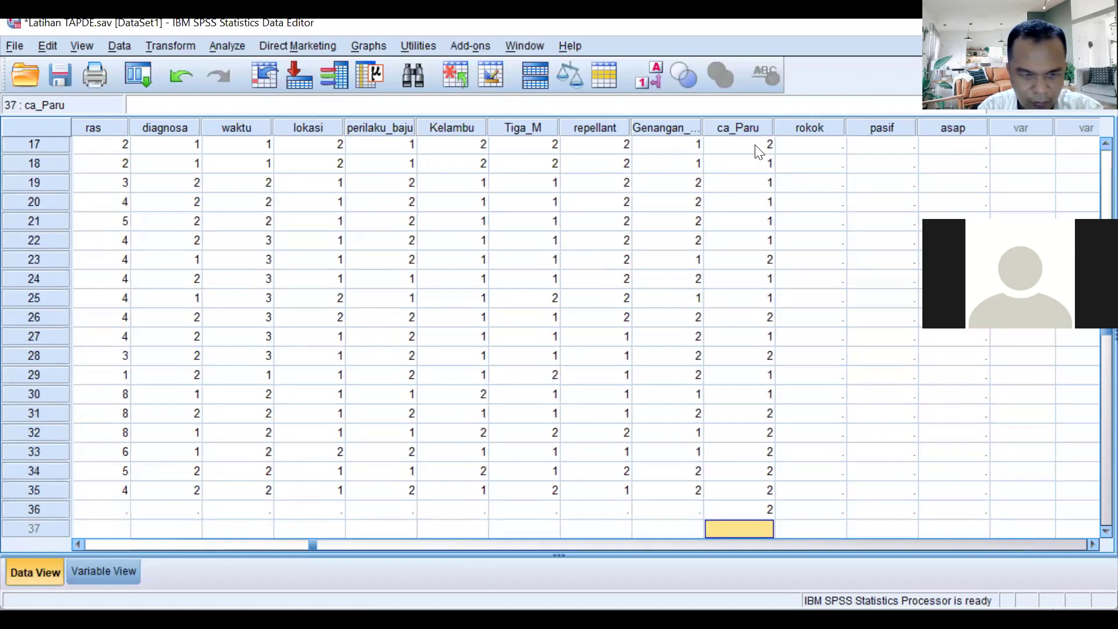
{"action": "type", "text": "2"}
{"action": "key", "text": "Return"}
{"action": "type", "text": "2"}
{"action": "key", "text": "Return"}
{"action": "type", "text": "2"}
{"action": "key", "text": "Return"}
{"action": "type", "text": "2"}
{"action": "key", "text": "Return"}
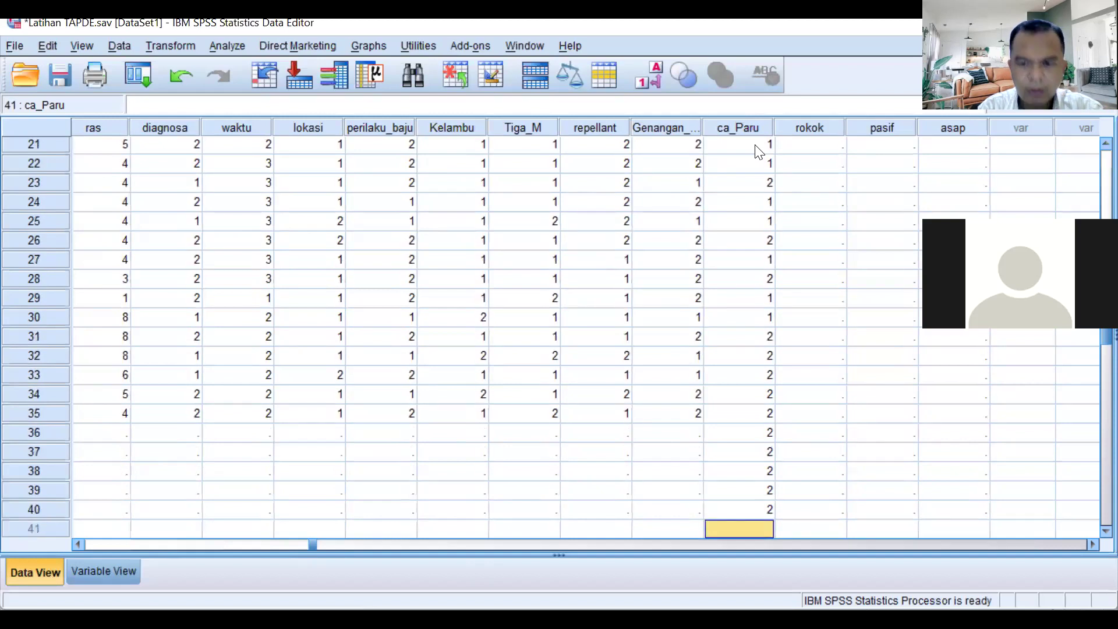
Step: Examine the whole ca_Paru column down to row 40, displayed first as value labels and again as numeric codes
{"action": "left_click", "coordinate": [658, 68]}
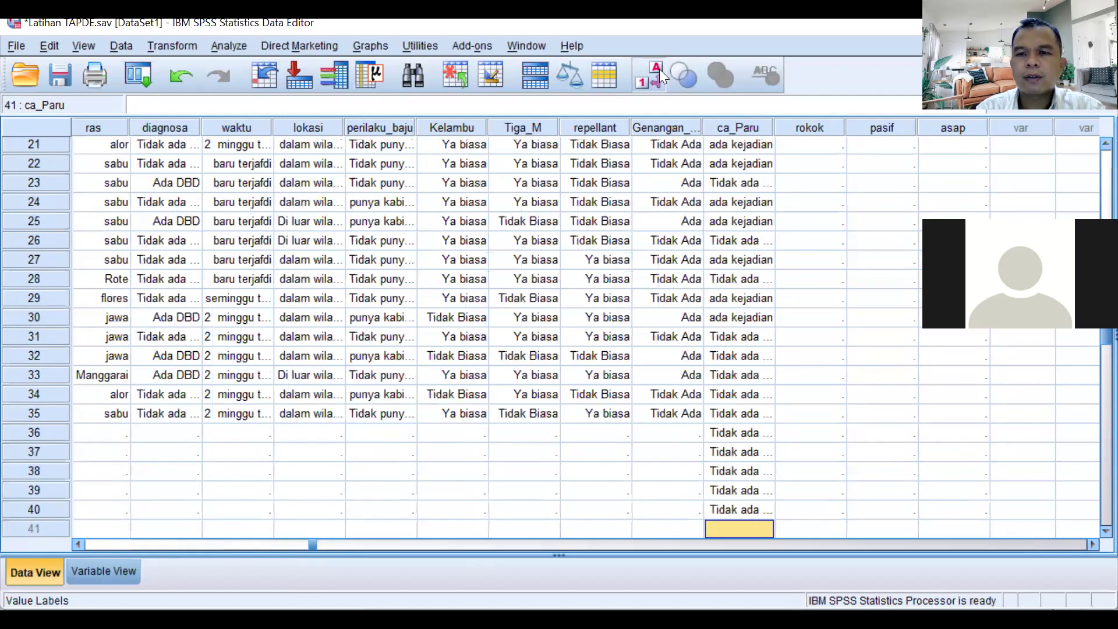
{"action": "scroll", "coordinate": [736, 152], "scroll_direction": "up", "scroll_amount": 1}
{"action": "left_click", "coordinate": [736, 126]}
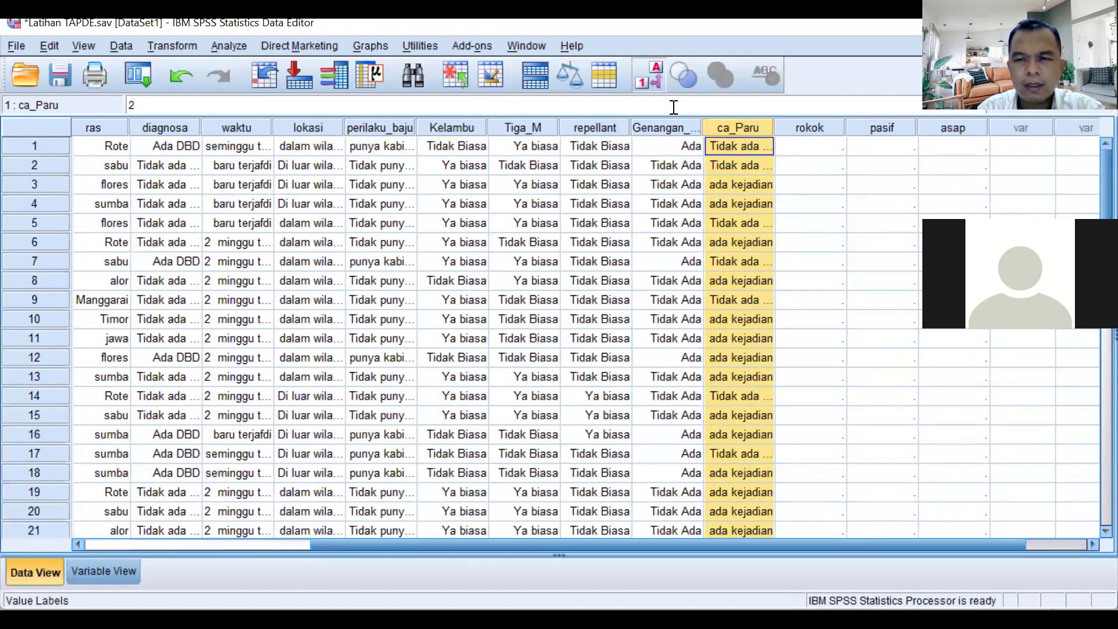
{"action": "left_click", "coordinate": [646, 73]}
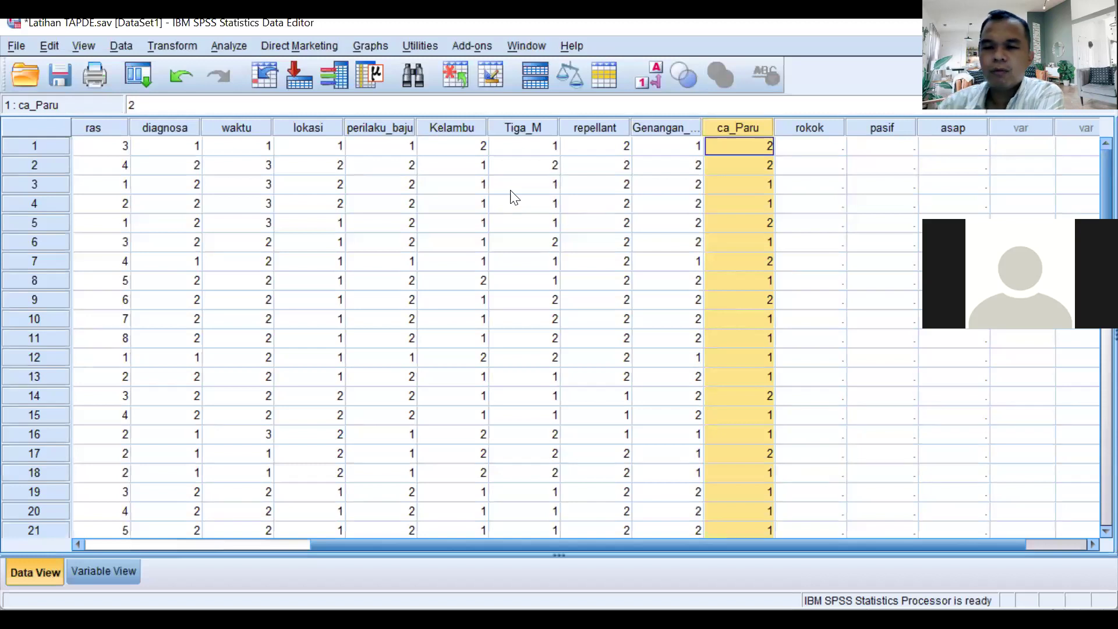
{"action": "scroll", "coordinate": [722, 405], "scroll_direction": "down", "scroll_amount": 7}
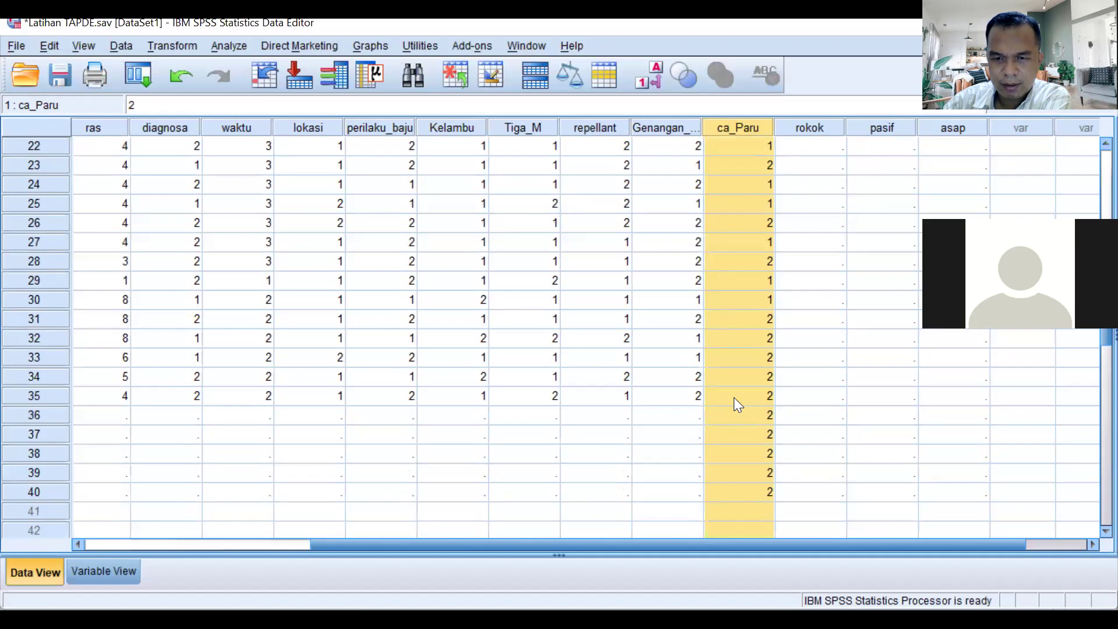
{"action": "scroll", "coordinate": [746, 491], "scroll_direction": "up", "scroll_amount": 7}
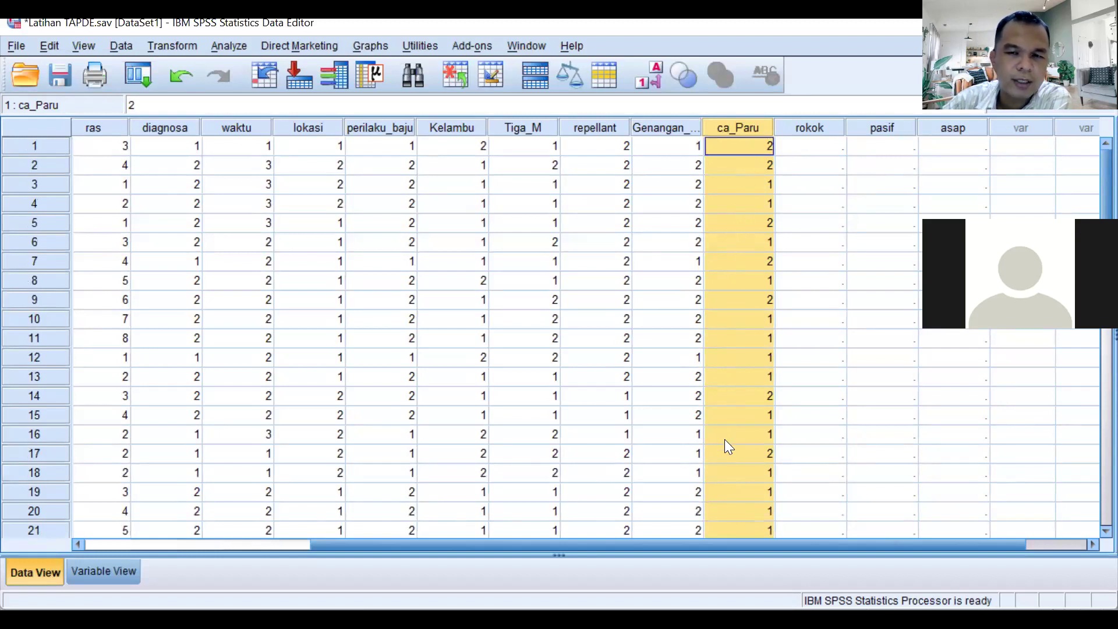
{"action": "scroll", "coordinate": [731, 446], "scroll_direction": "down", "scroll_amount": 2}
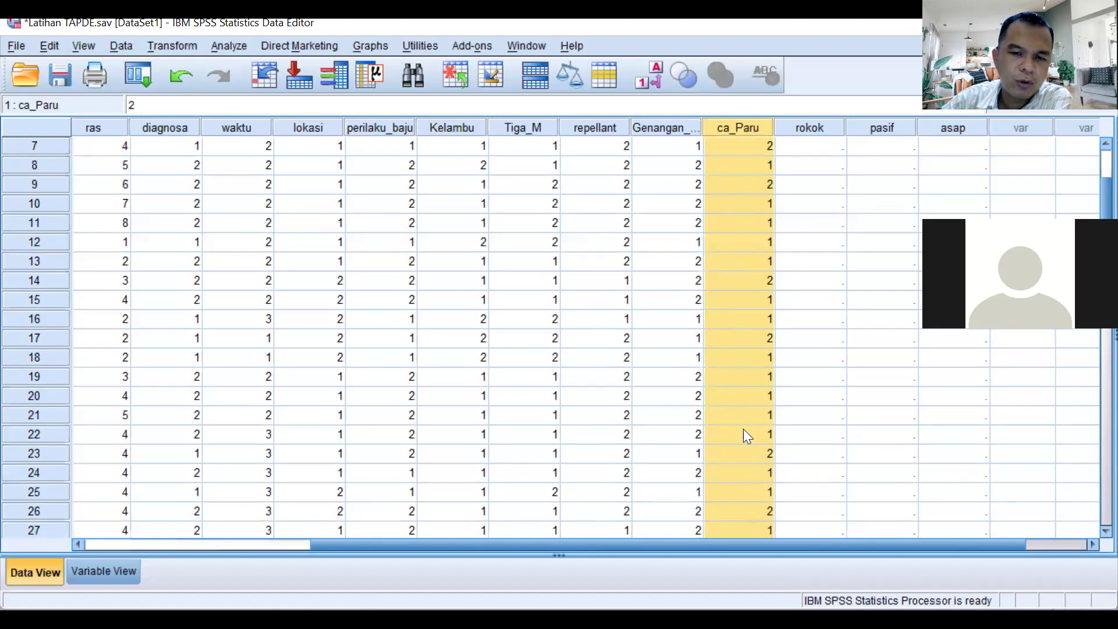
{"action": "scroll", "coordinate": [743, 435], "scroll_direction": "down", "scroll_amount": 2}
{"action": "scroll", "coordinate": [744, 432], "scroll_direction": "down", "scroll_amount": 3}
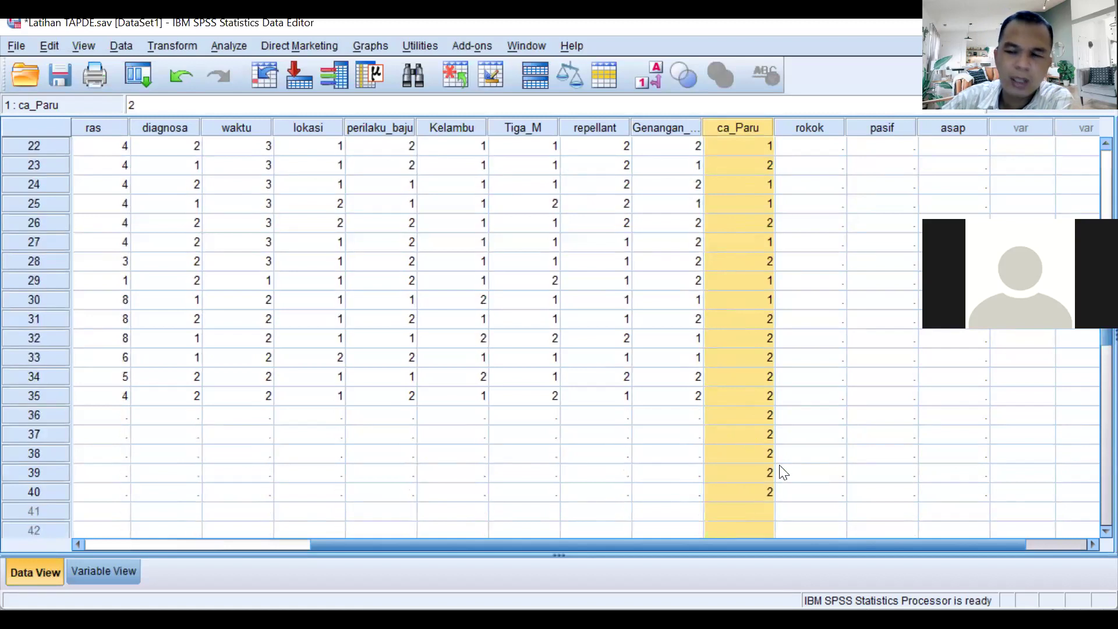
{"action": "scroll", "coordinate": [780, 457], "scroll_direction": "up", "scroll_amount": 7}
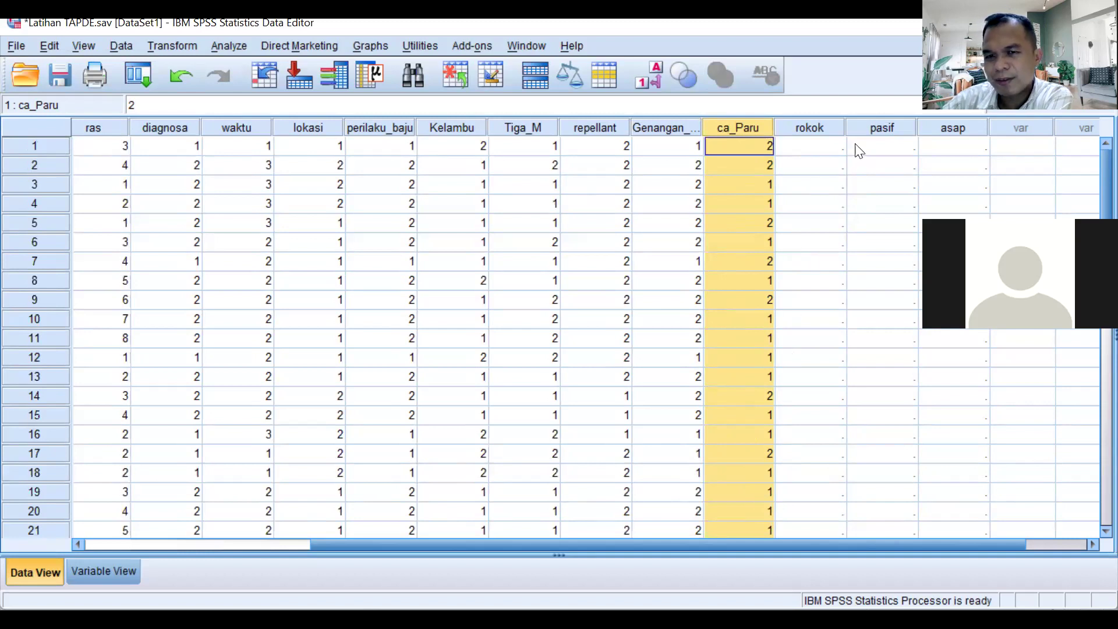
Step: Review the value labels defined for the rokok variable and select its row 3 cell in the data sheet
{"action": "left_click", "coordinate": [823, 146]}
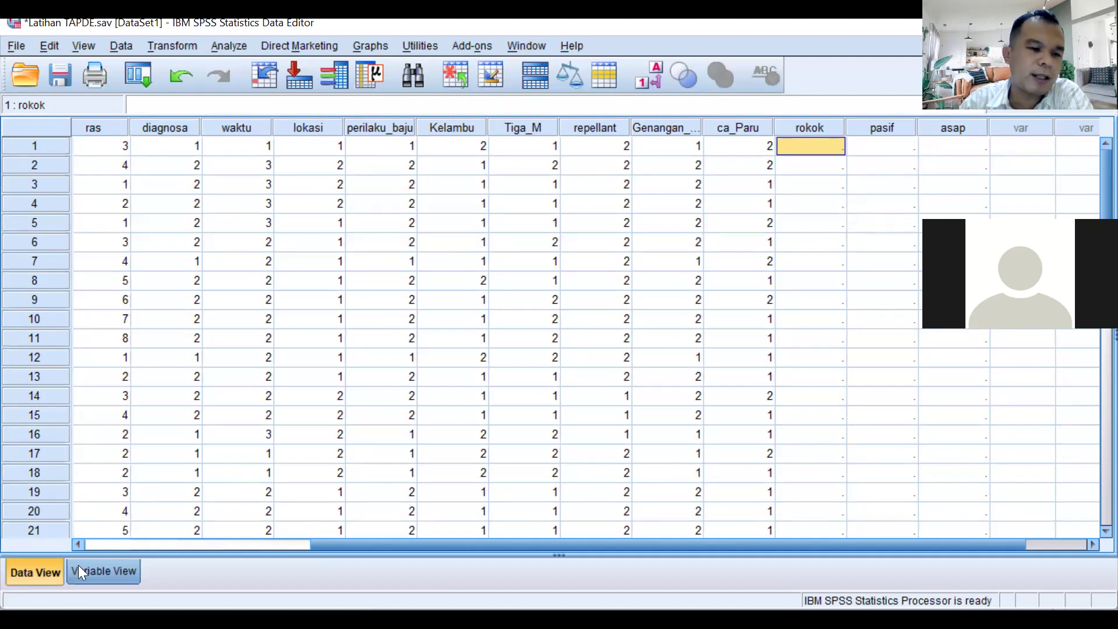
{"action": "left_click", "coordinate": [93, 572]}
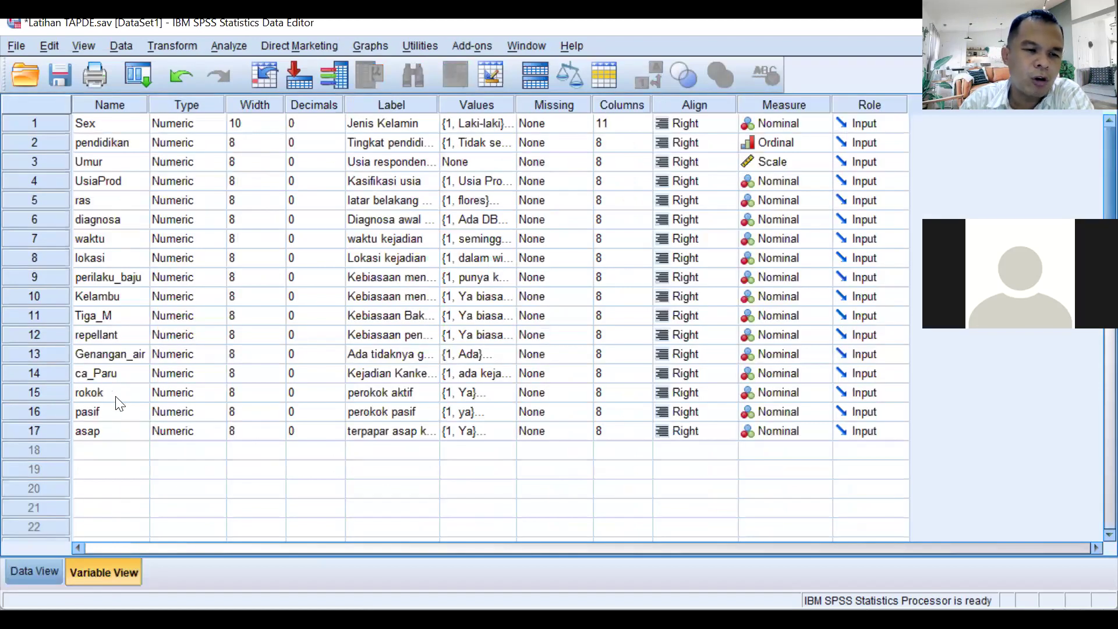
{"action": "left_click", "coordinate": [508, 392]}
{"action": "left_click", "coordinate": [508, 391]}
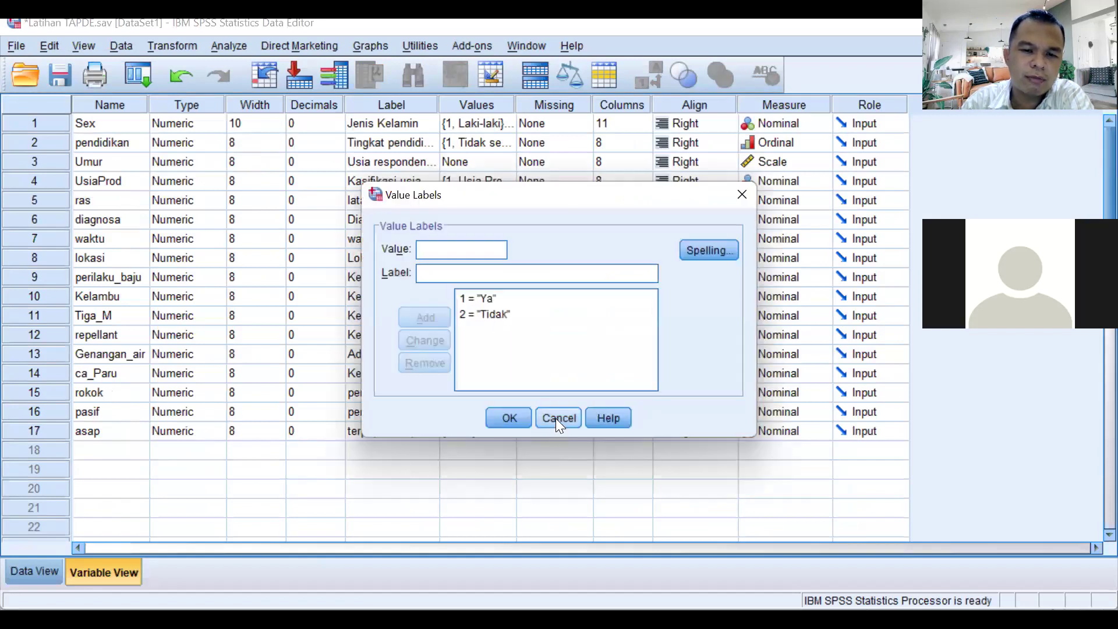
{"action": "left_click", "coordinate": [556, 418]}
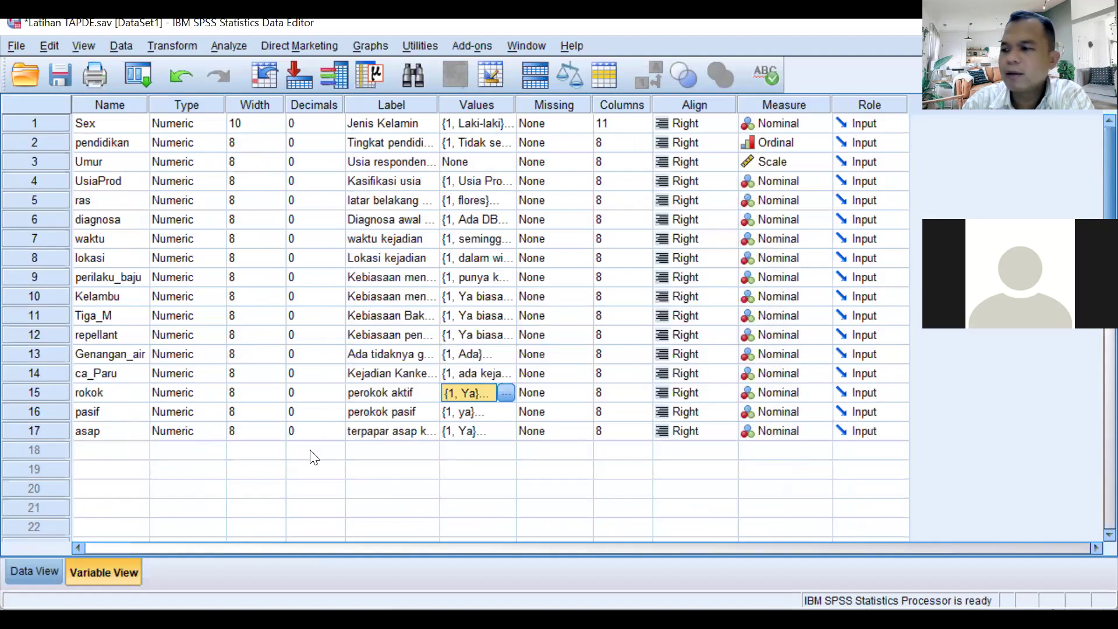
{"action": "left_click", "coordinate": [19, 571]}
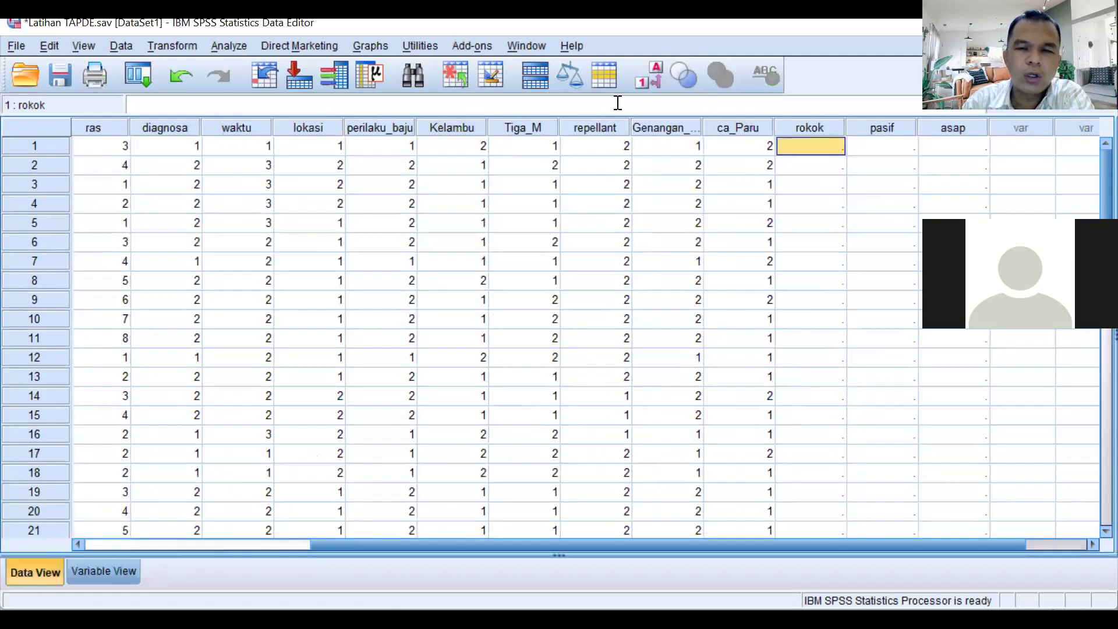
{"action": "left_click", "coordinate": [746, 185]}
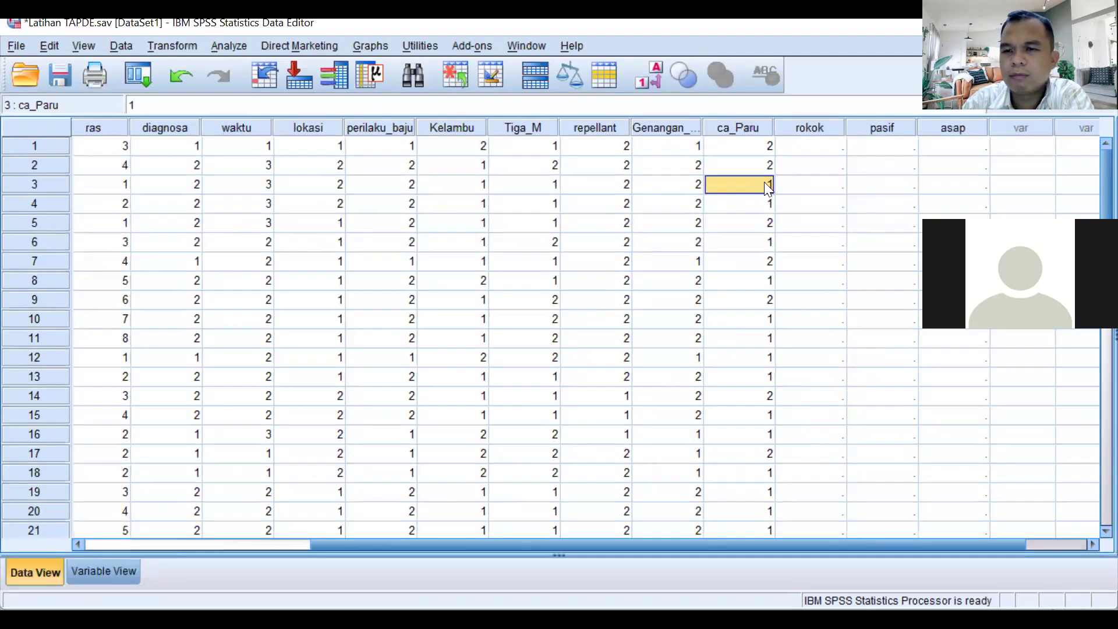
{"action": "left_click", "coordinate": [808, 185]}
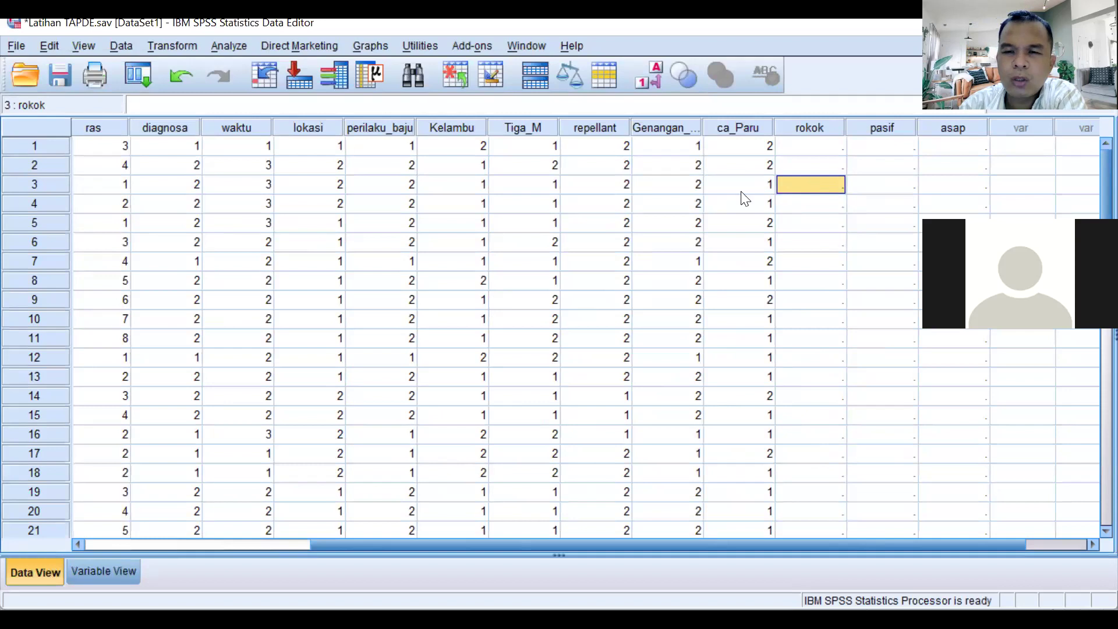
Step: Enter code 1 in the rokok column for rows 3 and 4, where ca_Paru is coded 1
{"action": "left_click", "coordinate": [744, 184]}
{"action": "left_click", "coordinate": [805, 188]}
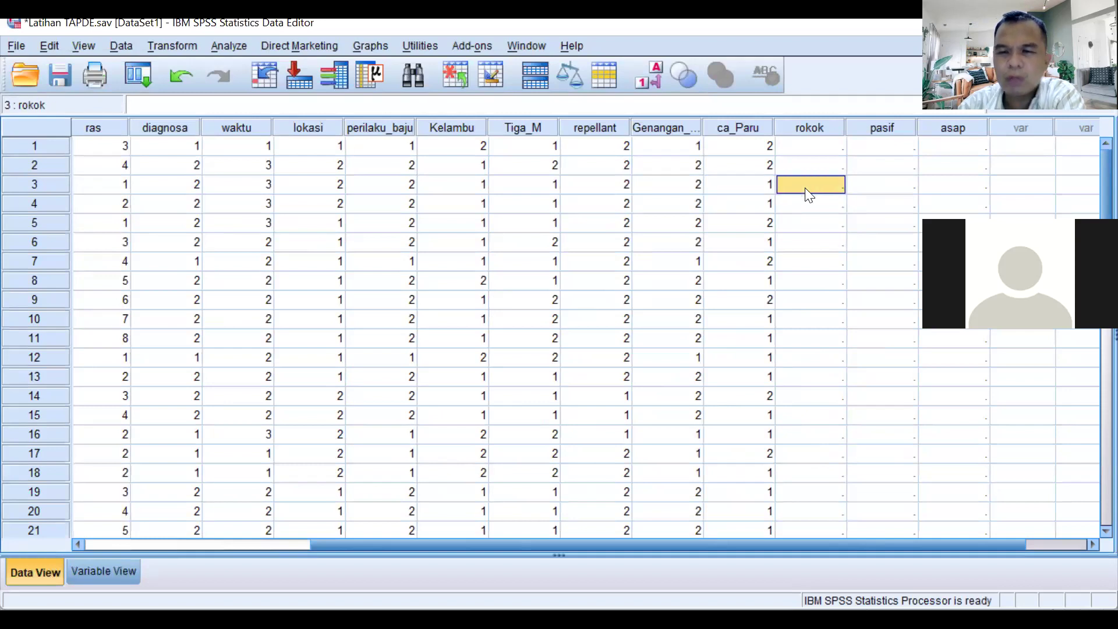
{"action": "type", "text": "1"}
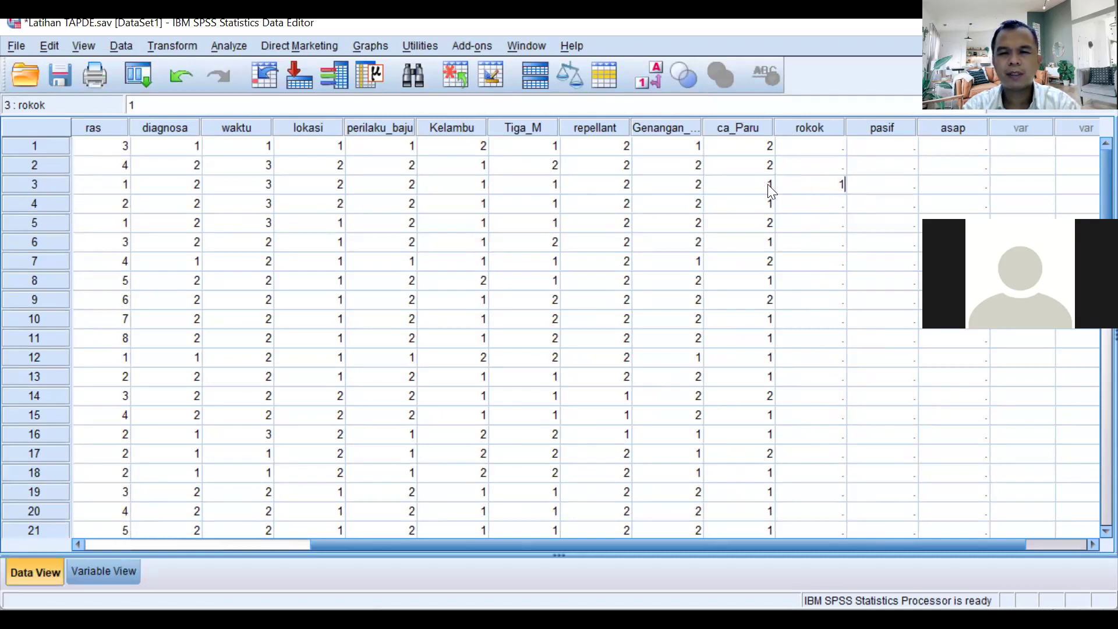
{"action": "left_click_drag", "start_coordinate": [767, 184], "coordinate": [823, 179]}
{"action": "left_click_drag", "start_coordinate": [757, 203], "coordinate": [823, 206]}
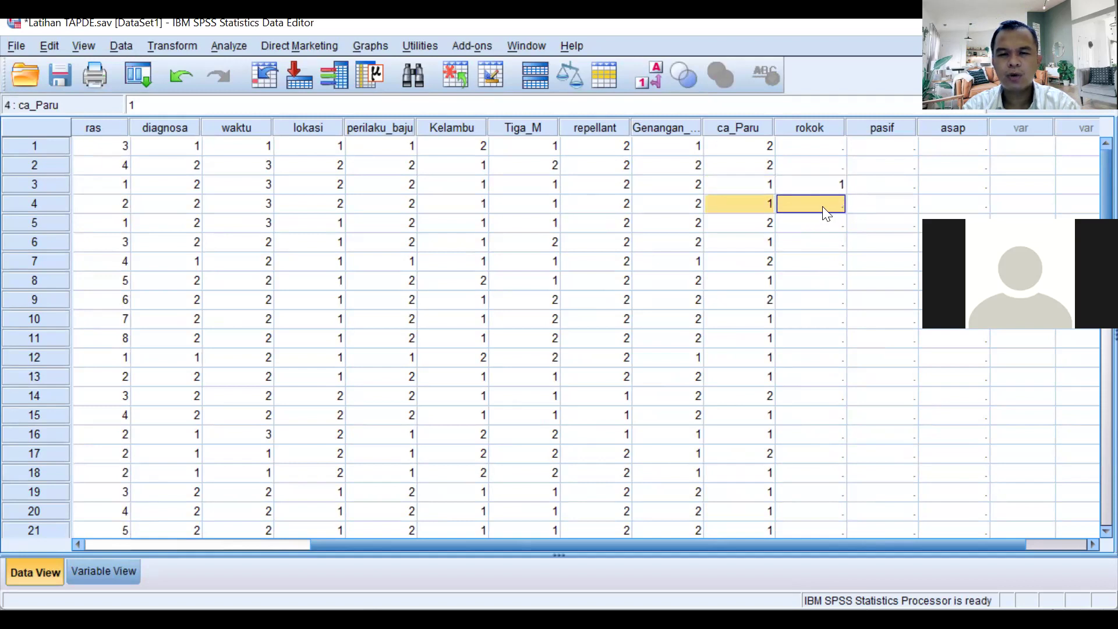
{"action": "left_click", "coordinate": [829, 205]}
{"action": "type", "text": "1"}
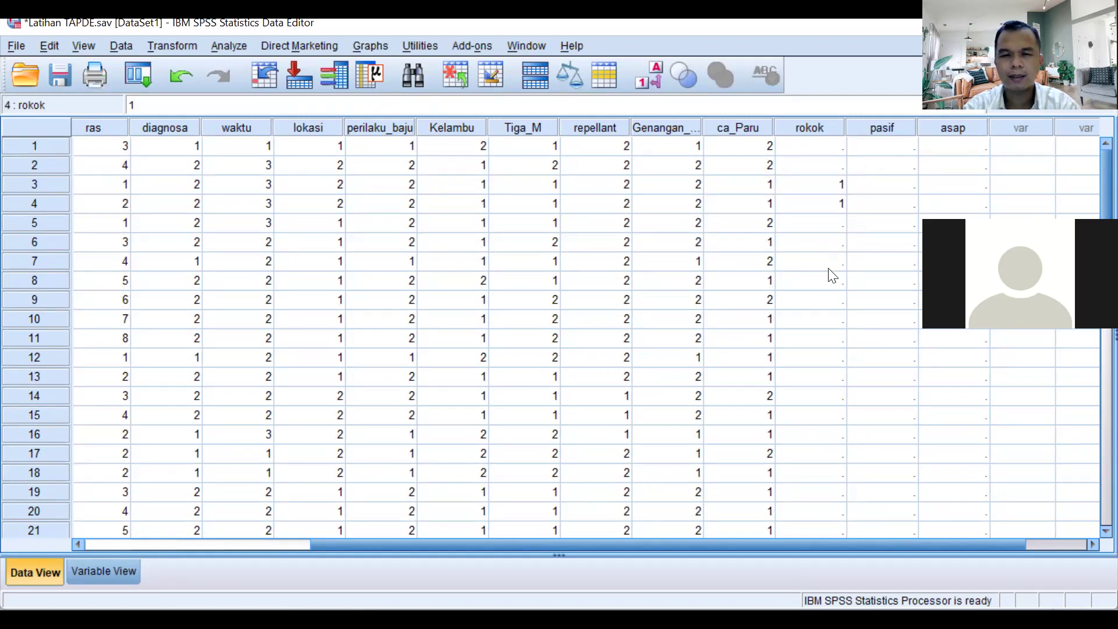
Step: Enter code 1 in the rokok column for rows 10 through 13
{"action": "left_click_drag", "start_coordinate": [757, 245], "coordinate": [839, 242]}
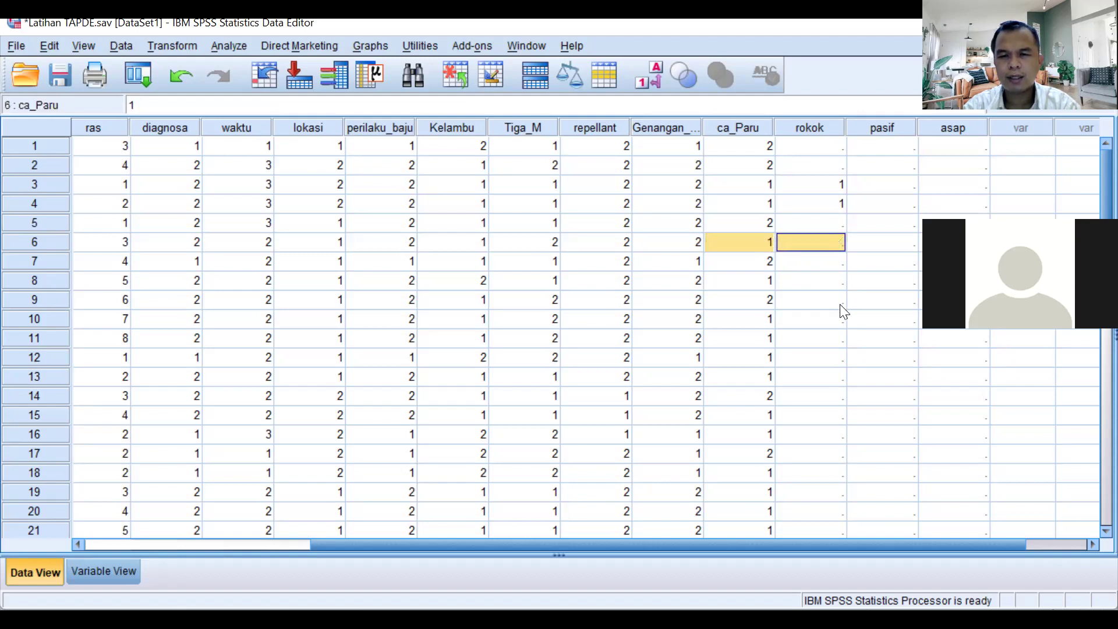
{"action": "scroll", "coordinate": [838, 297], "scroll_direction": "down", "scroll_amount": 1}
{"action": "left_click", "coordinate": [831, 262]}
{"action": "type", "text": "1"}
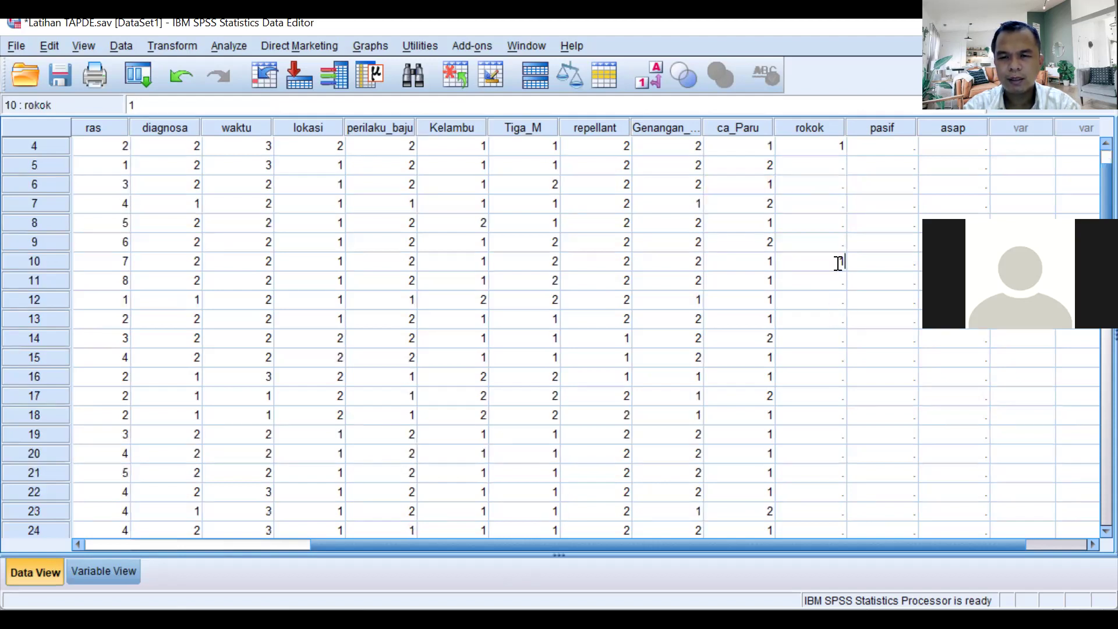
{"action": "left_click", "coordinate": [830, 296]}
{"action": "type", "text": "1"}
{"action": "left_click", "coordinate": [833, 282]}
{"action": "type", "text": "1"}
{"action": "left_click", "coordinate": [831, 318]}
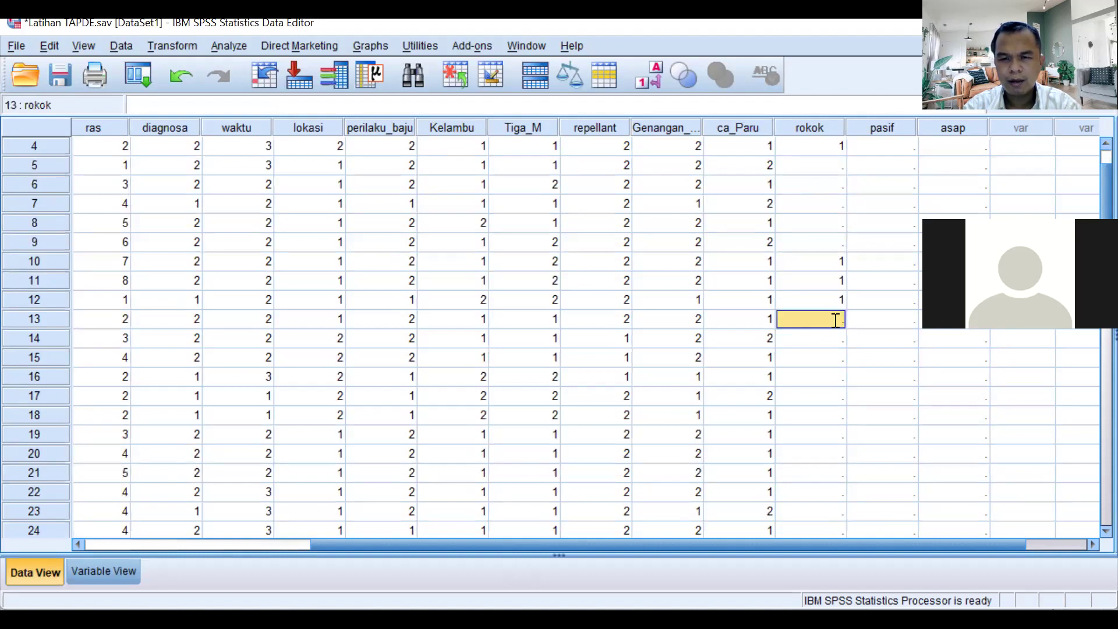
{"action": "type", "text": "1"}
Step: Enter code 1 in the rokok column for rows 15, 16 and 19
{"action": "left_click", "coordinate": [830, 359]}
{"action": "type", "text": "1"}
{"action": "left_click", "coordinate": [830, 378]}
{"action": "type", "text": "1"}
{"action": "scroll", "coordinate": [832, 448], "scroll_direction": "down", "scroll_amount": 2}
{"action": "left_click", "coordinate": [837, 320]}
{"action": "type", "text": "1"}
Step: Enter code 1 in the rokok column for rows 21, 22, 24, 29 and 30
{"action": "left_click", "coordinate": [831, 358]}
{"action": "type", "text": "1"}
{"action": "left_click", "coordinate": [833, 377]}
{"action": "type", "text": "1"}
{"action": "left_click", "coordinate": [834, 416]}
{"action": "type", "text": "1"}
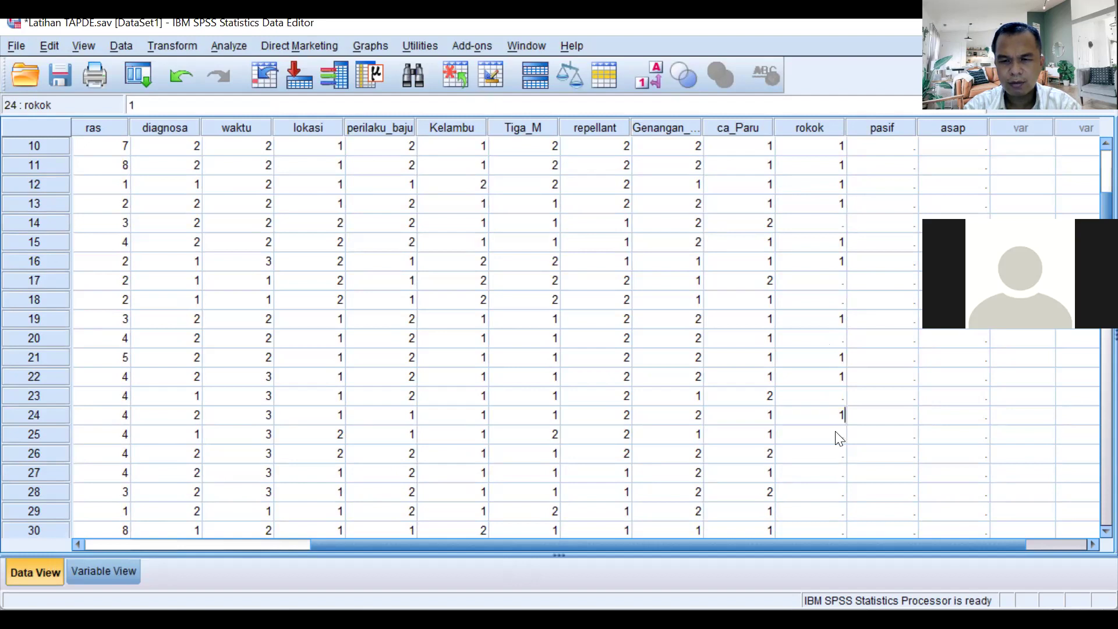
{"action": "scroll", "coordinate": [837, 440], "scroll_direction": "down", "scroll_amount": 3}
{"action": "left_click", "coordinate": [838, 339]}
{"action": "type", "text": "1"}
{"action": "left_click", "coordinate": [834, 360]}
{"action": "type", "text": "1"}
Step: Fill the empty rokok cells in rows 6, 8 and 20 with code 2
{"action": "scroll", "coordinate": [914, 332], "scroll_direction": "up", "scroll_amount": 6}
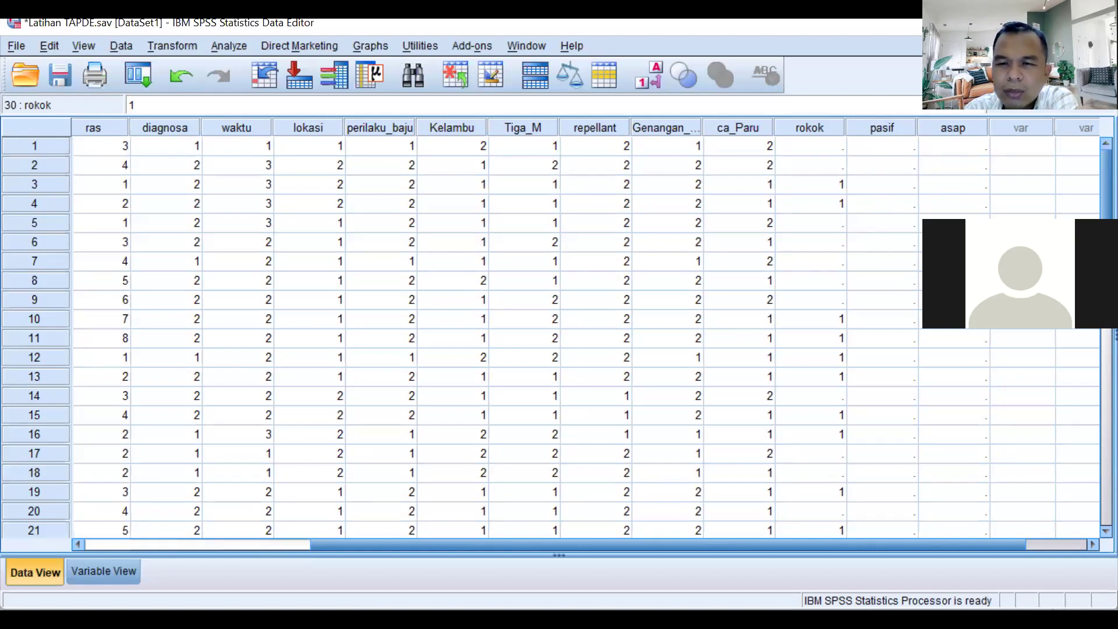
{"action": "left_click", "coordinate": [824, 247]}
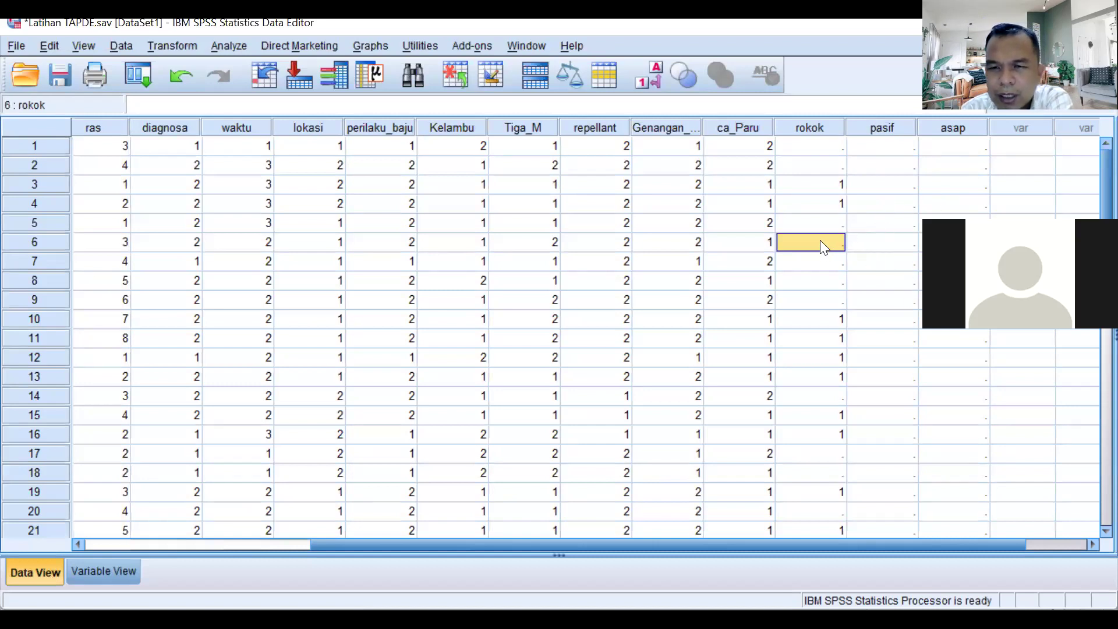
{"action": "type", "text": "2"}
{"action": "left_click", "coordinate": [837, 283]}
{"action": "type", "text": "2"}
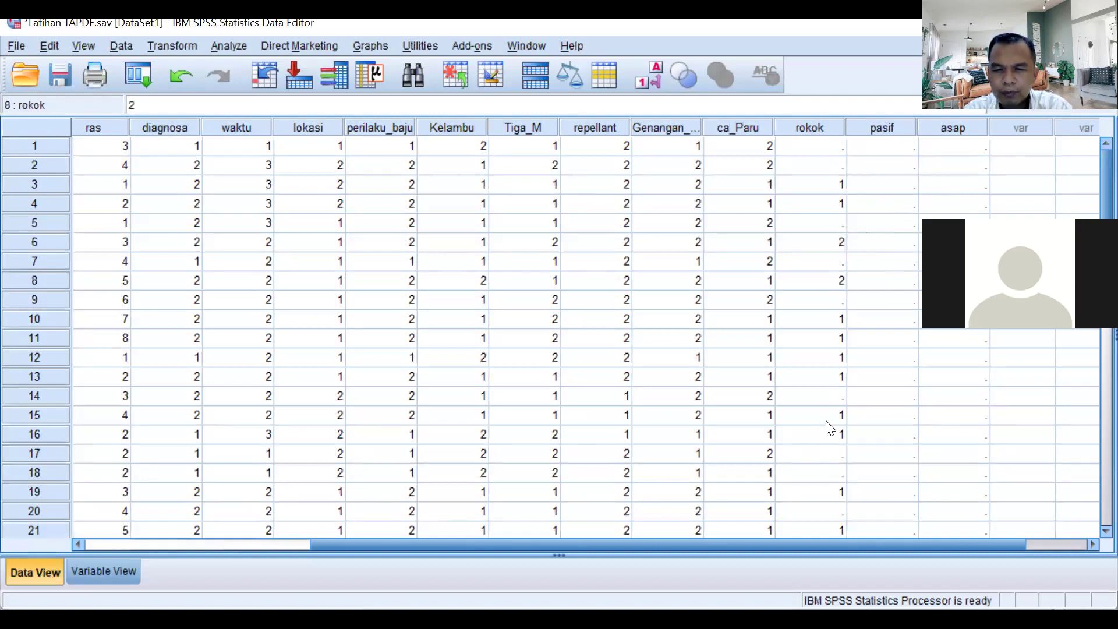
{"action": "scroll", "coordinate": [838, 462], "scroll_direction": "down", "scroll_amount": 2}
{"action": "left_click", "coordinate": [838, 396]}
{"action": "type", "text": "2"}
Step: Fill the empty rokok cells in rows 25, 27 and 18 with code 2
{"action": "left_click", "coordinate": [838, 492]}
{"action": "type", "text": "2"}
{"action": "scroll", "coordinate": [842, 495], "scroll_direction": "down", "scroll_amount": 2}
{"action": "left_click", "coordinate": [833, 415]}
{"action": "type", "text": "2"}
{"action": "scroll", "coordinate": [839, 485], "scroll_direction": "down", "scroll_amount": 2}
{"action": "scroll", "coordinate": [840, 486], "scroll_direction": "down", "scroll_amount": 1}
{"action": "scroll", "coordinate": [851, 466], "scroll_direction": "up", "scroll_amount": 2}
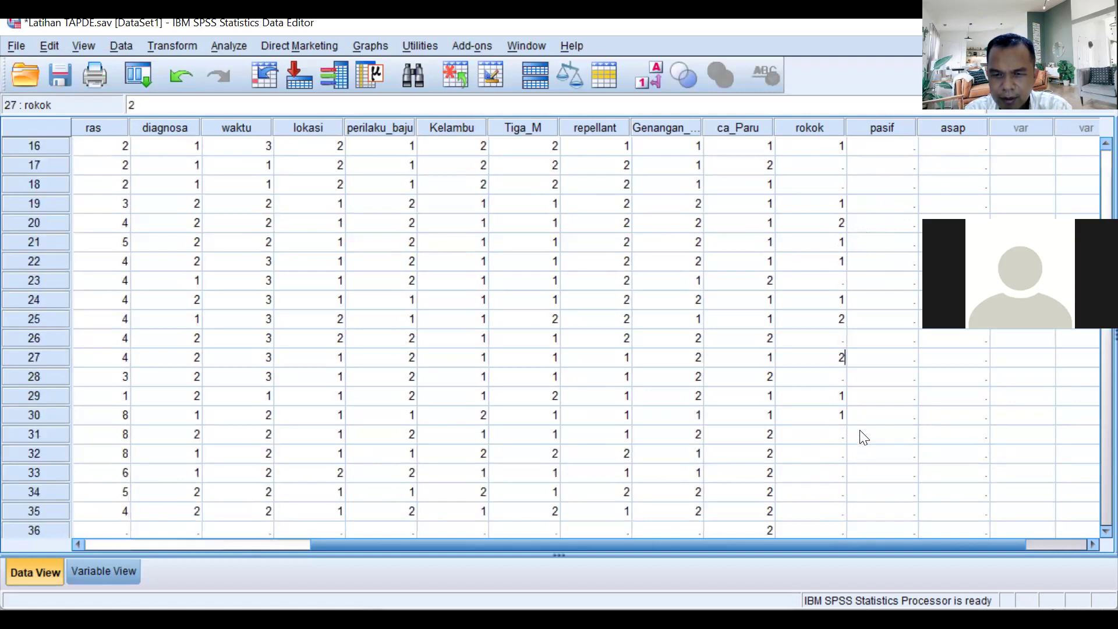
{"action": "scroll", "coordinate": [833, 396], "scroll_direction": "up", "scroll_amount": 1}
{"action": "left_click", "coordinate": [837, 247]}
{"action": "type", "text": "2"}
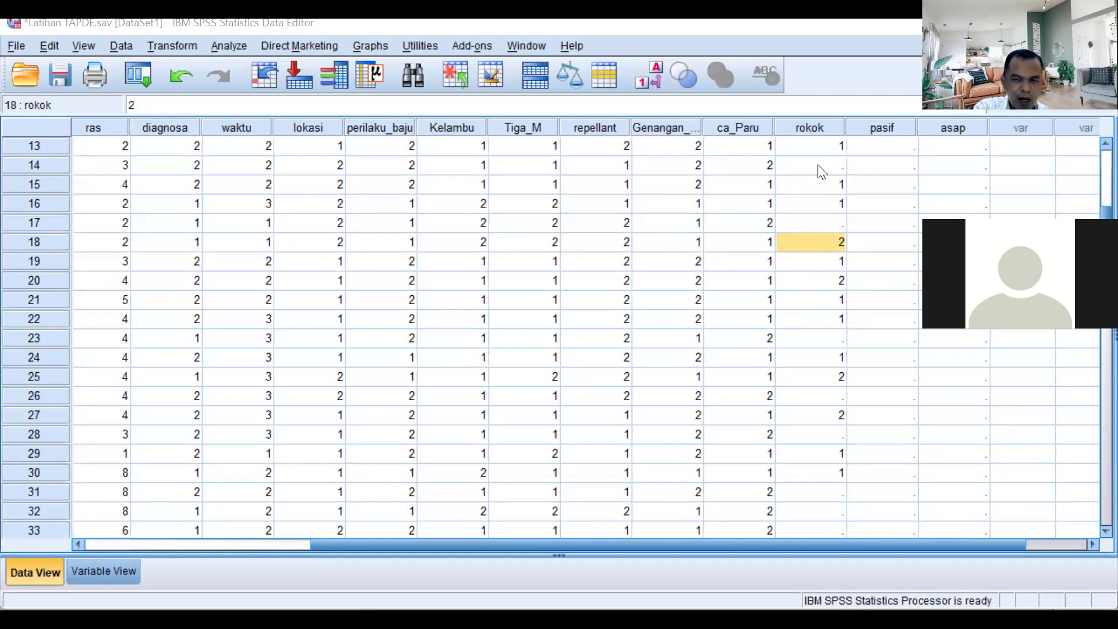
Step: Select the rokok cell in row 1 and review the value labels defined for the rokok variable
{"action": "left_click", "coordinate": [760, 167]}
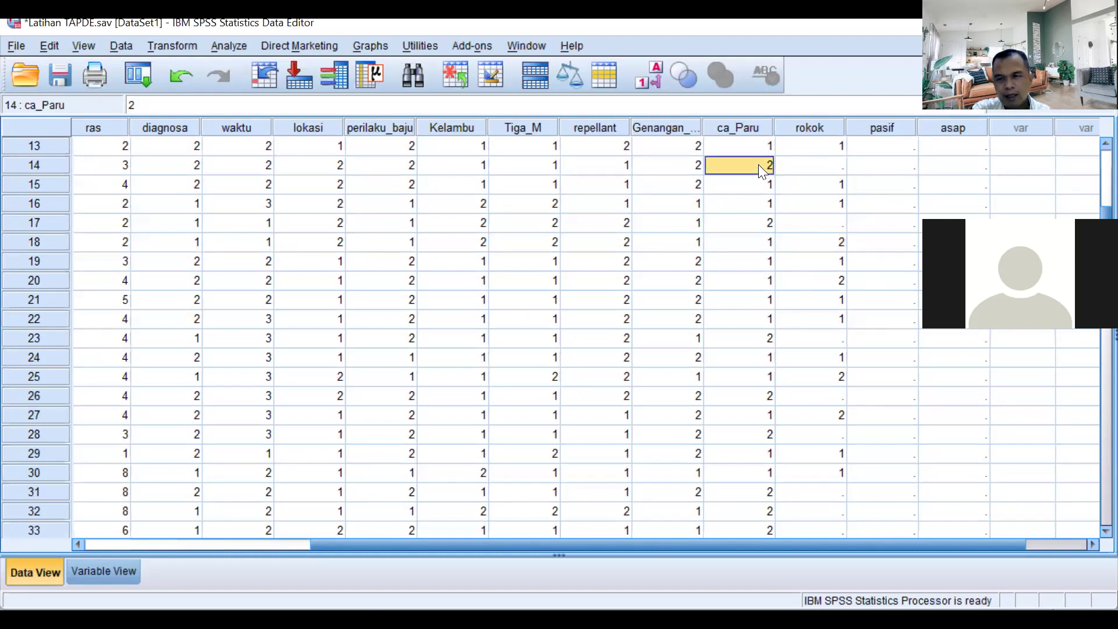
{"action": "scroll", "coordinate": [759, 167], "scroll_direction": "up", "scroll_amount": 4}
{"action": "left_click", "coordinate": [754, 146]}
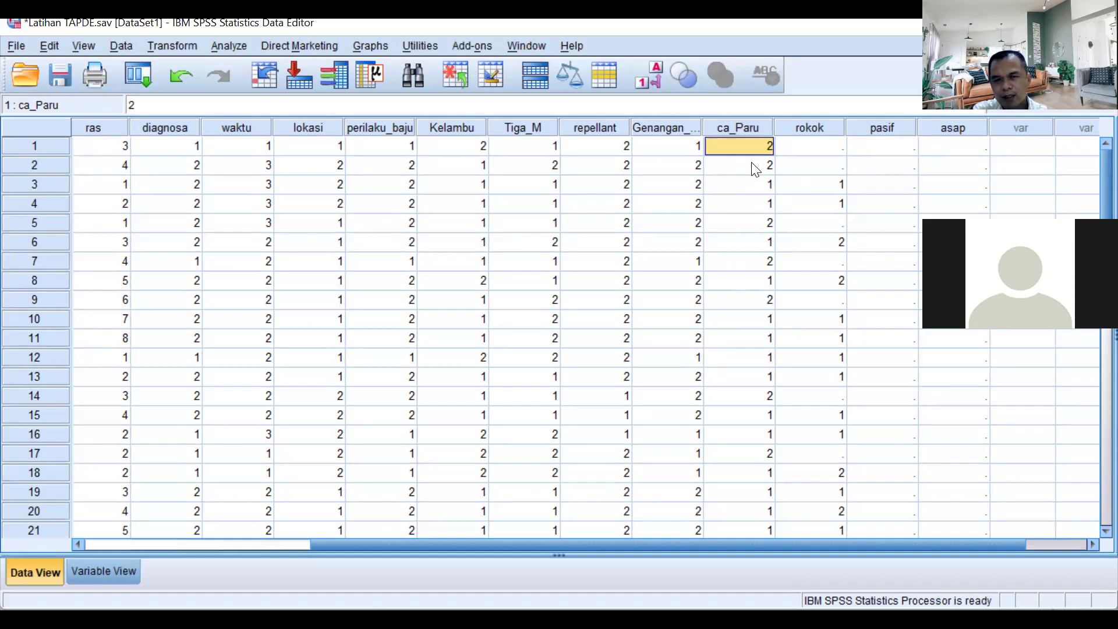
{"action": "left_click", "coordinate": [821, 153]}
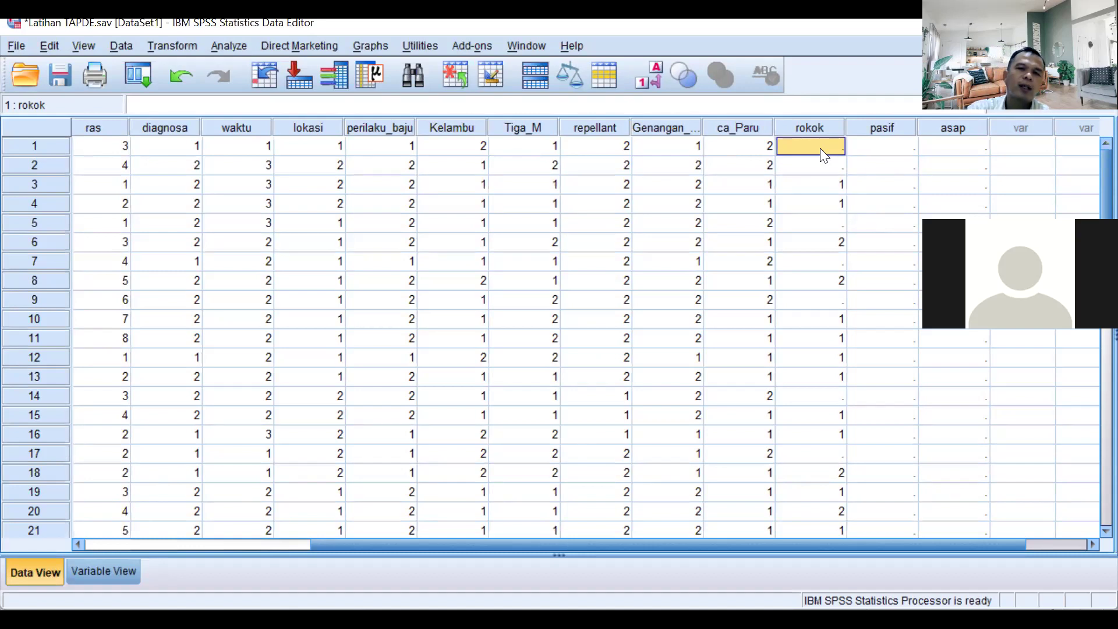
{"action": "left_click", "coordinate": [102, 565]}
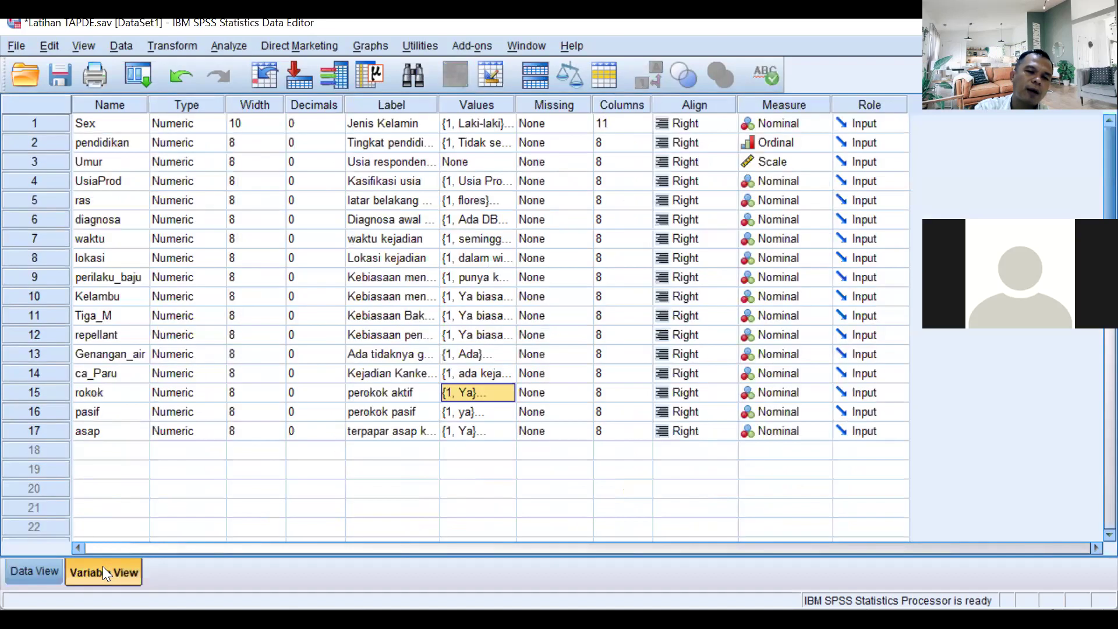
{"action": "left_click", "coordinate": [510, 386]}
{"action": "left_click", "coordinate": [509, 387]}
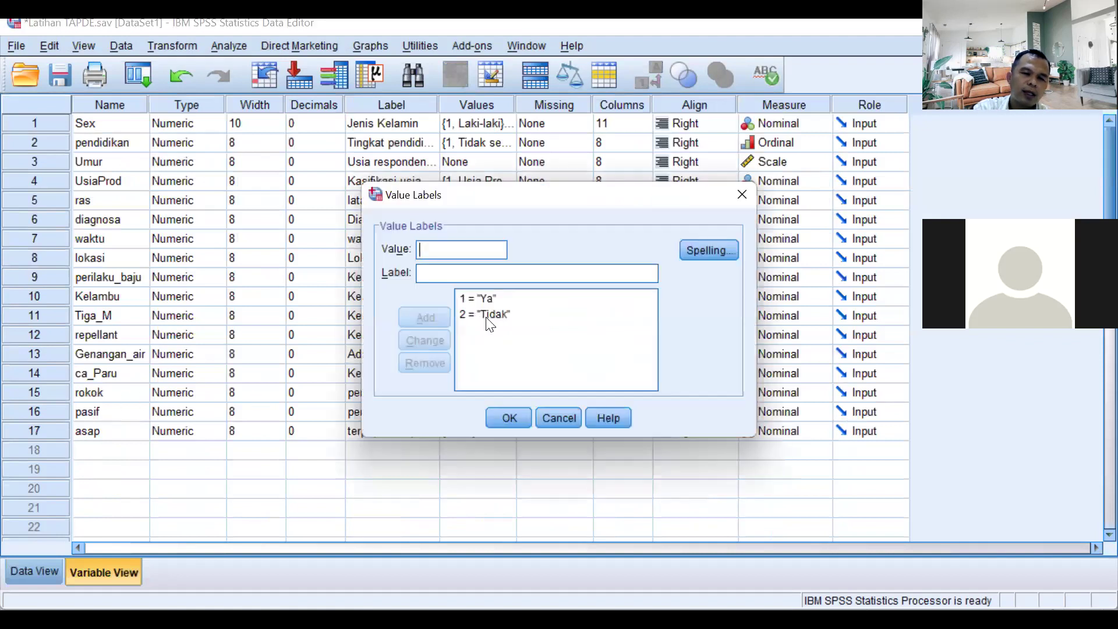
{"action": "left_click", "coordinate": [550, 419]}
Step: Review the value labels defined for the ca_Paru variable and leave them as they are
{"action": "left_click", "coordinate": [106, 371]}
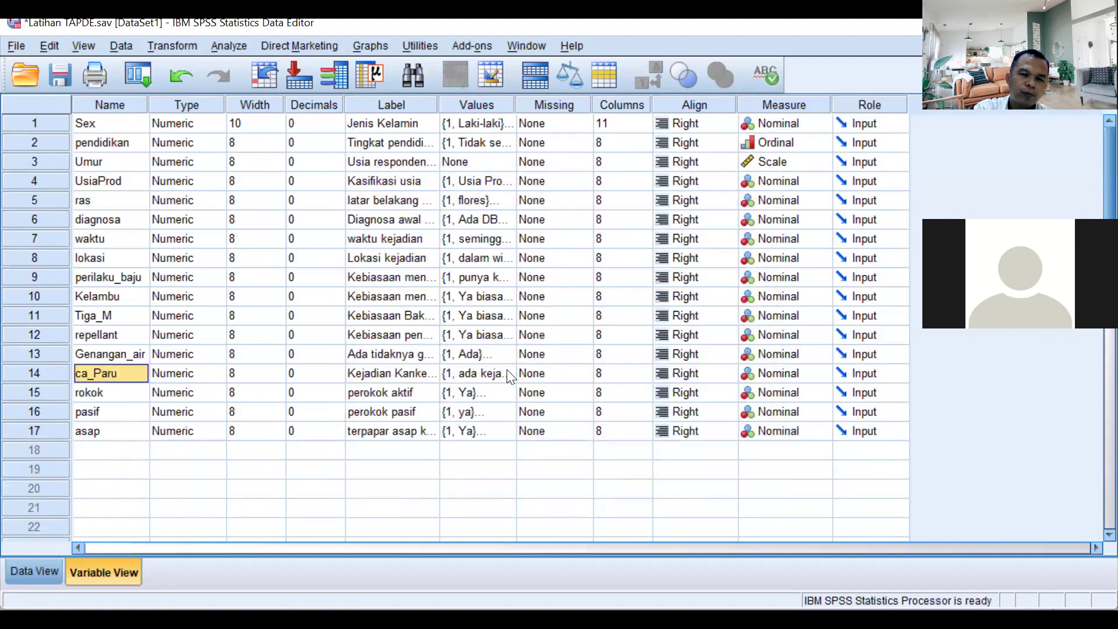
{"action": "left_click", "coordinate": [506, 369]}
{"action": "left_click", "coordinate": [507, 370]}
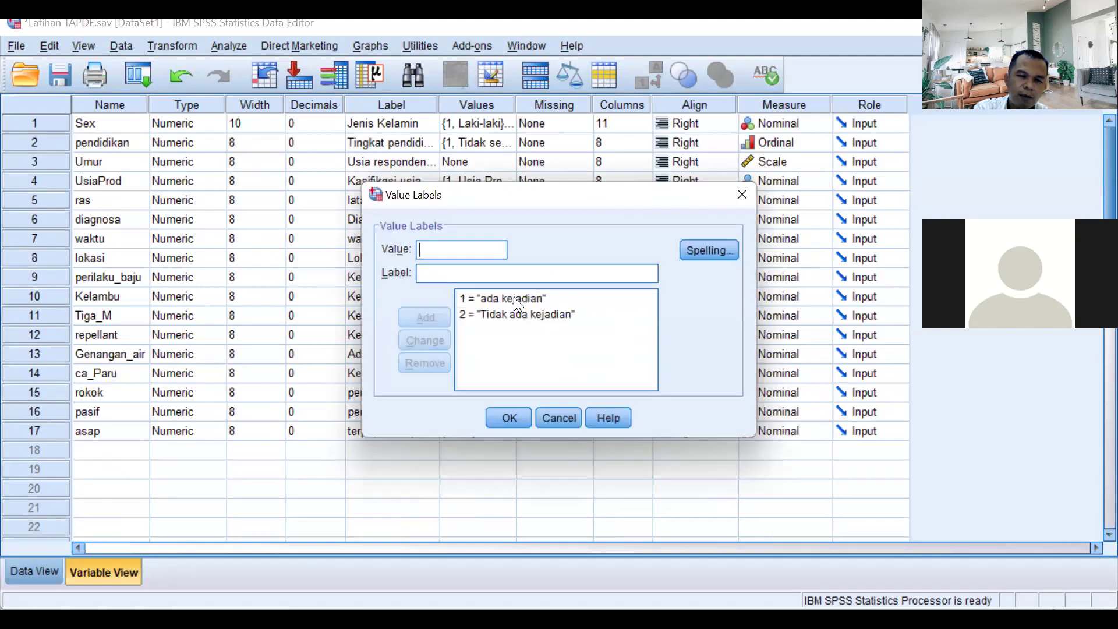
{"action": "left_click", "coordinate": [523, 315]}
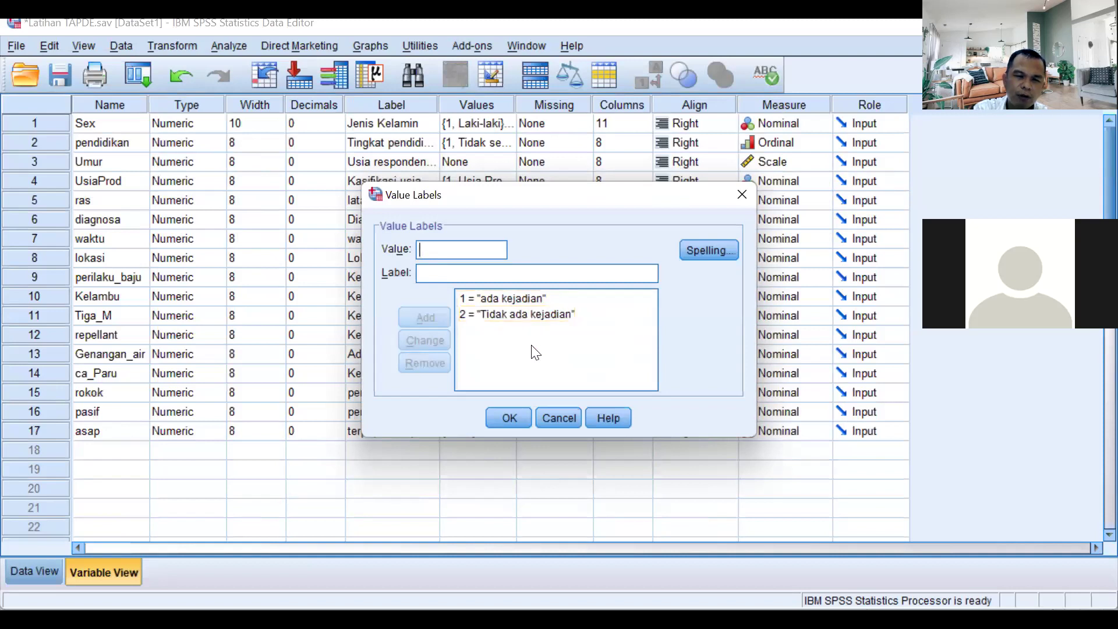
{"action": "left_click", "coordinate": [556, 418]}
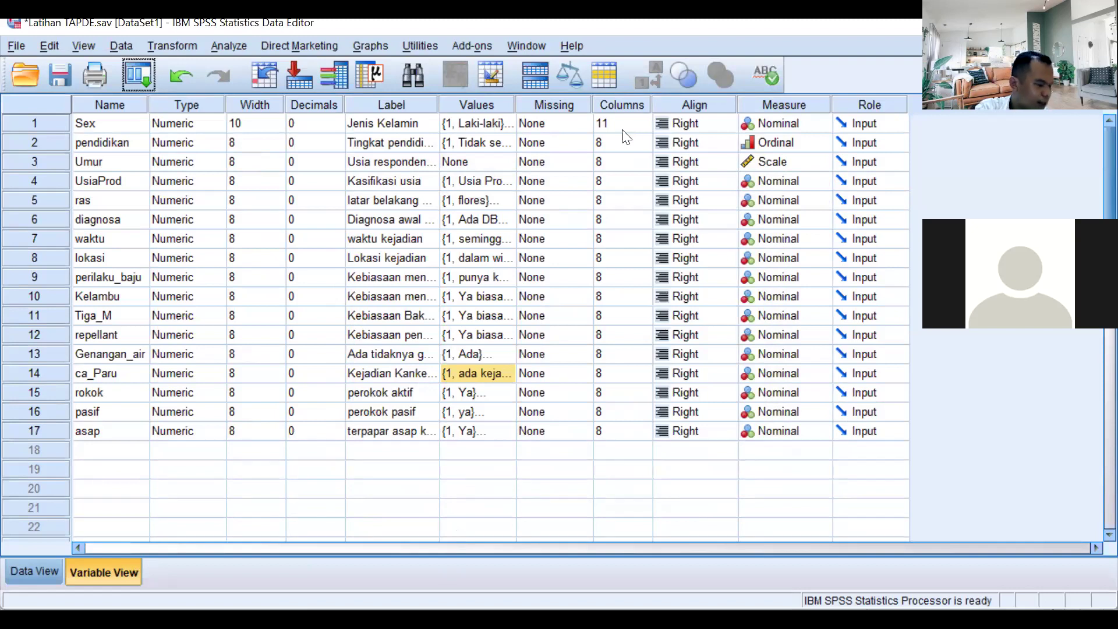
Step: Return to the data sheet and enter code 1 in the rokok column for rows 1 and 2
{"action": "left_click", "coordinate": [41, 575]}
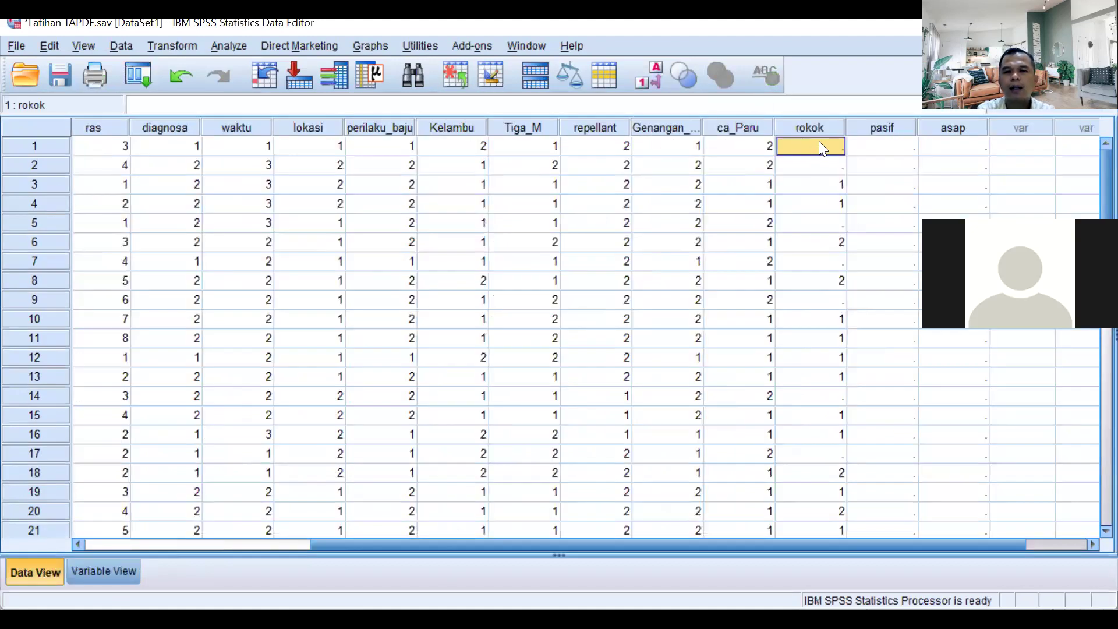
{"action": "type", "text": "1"}
{"action": "key", "text": "Return"}
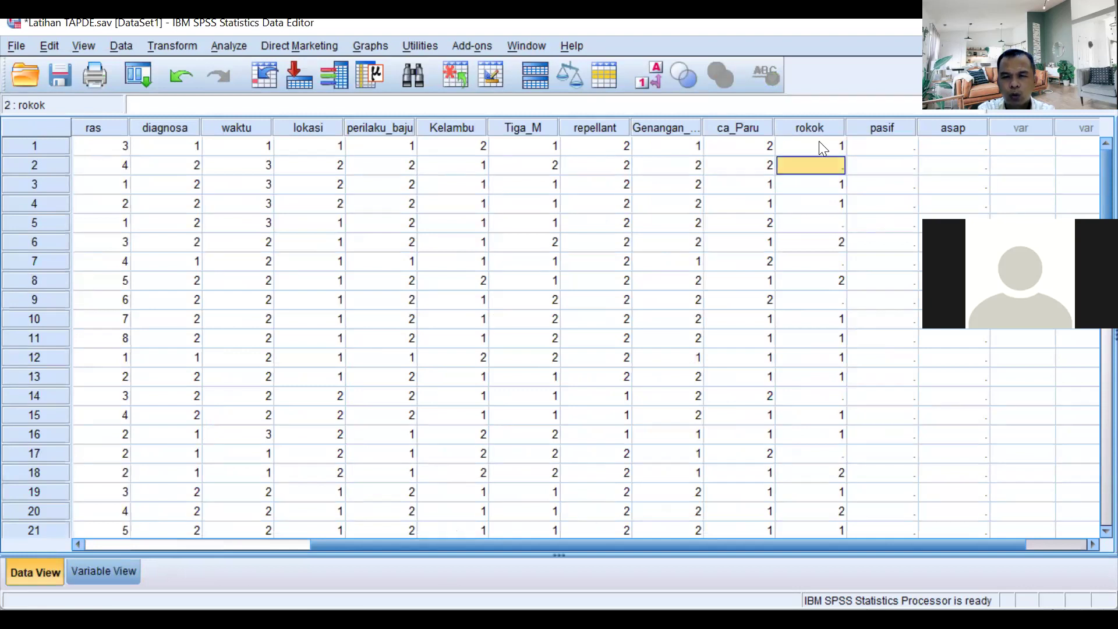
{"action": "type", "text": "1"}
{"action": "key", "text": "Return"}
{"action": "key", "text": "Return"}
{"action": "key", "text": "Return"}
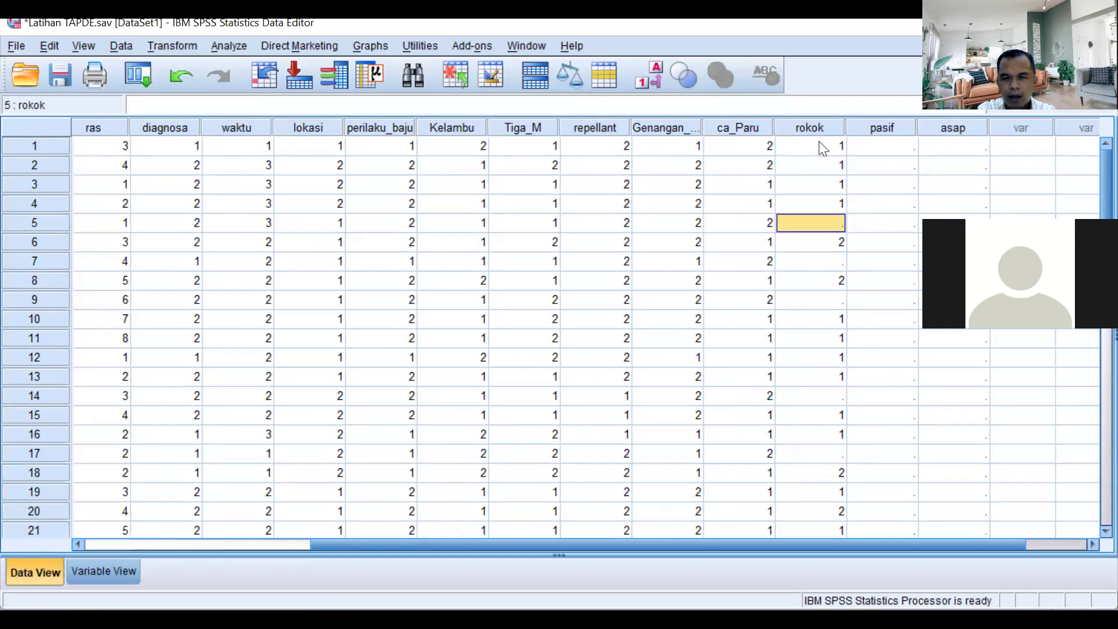
Step: Fill the empty rokok cells in rows 5 and 7 with code 1
{"action": "type", "text": "1"}
{"action": "key", "text": "Return"}
{"action": "key", "text": "Return"}
{"action": "key", "text": "Return"}
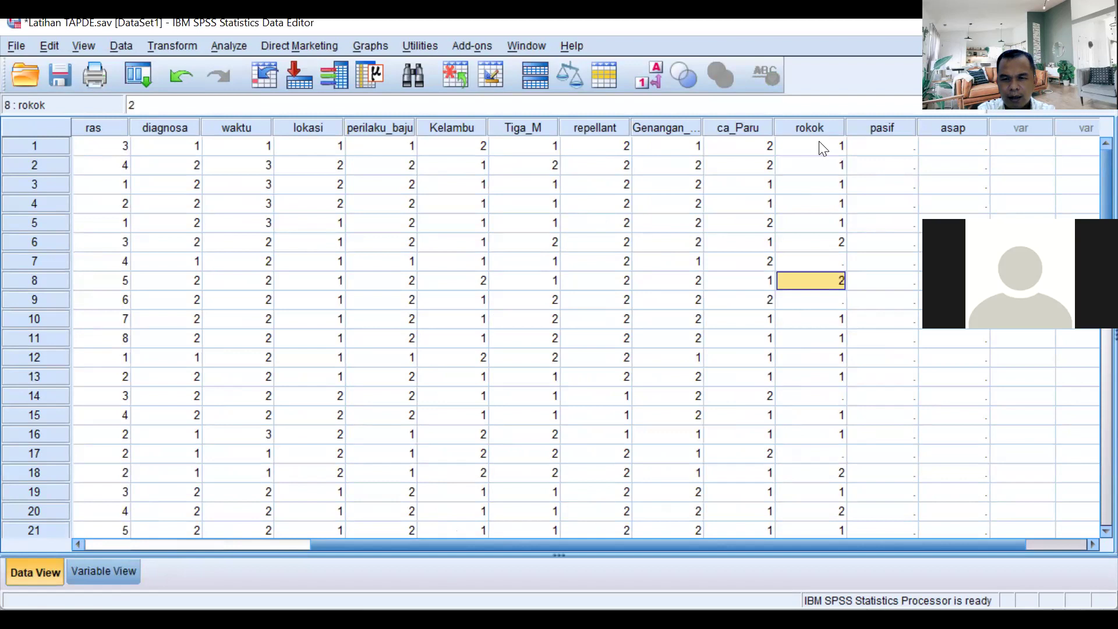
{"action": "key", "text": "Up"}
{"action": "type", "text": "1"}
{"action": "key", "text": "Return"}
{"action": "key", "text": "Return"}
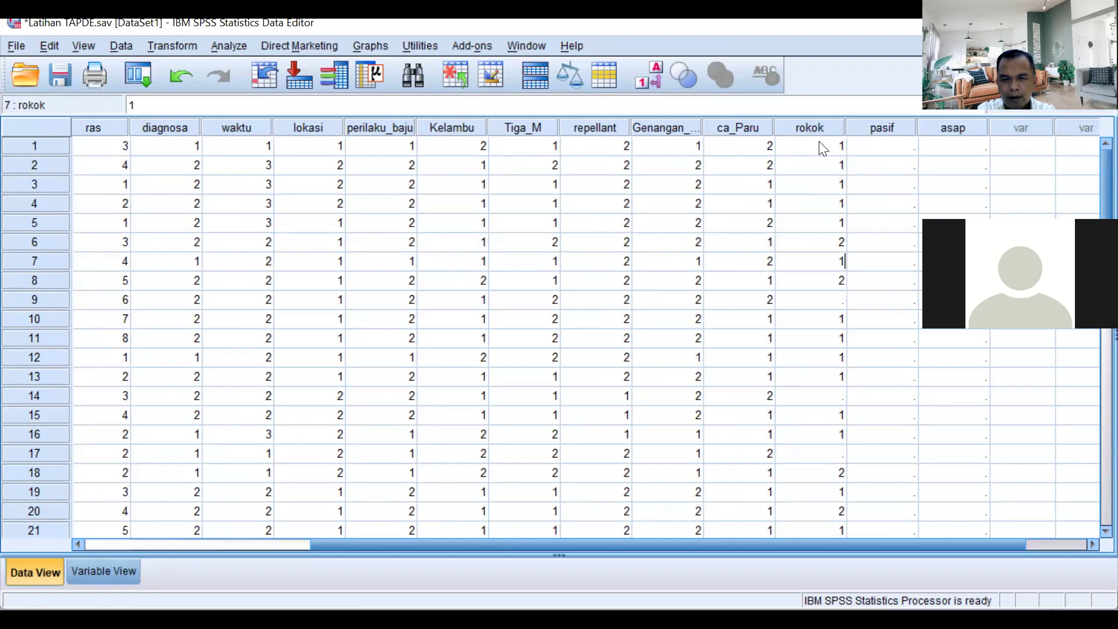
Step: Fill the empty rokok cells in rows 9 and 14 with code 1
{"action": "type", "text": "1"}
{"action": "key", "text": "Return"}
{"action": "key", "text": "Return"}
{"action": "key", "text": "Return"}
{"action": "key", "text": "Return"}
{"action": "key", "text": "Return"}
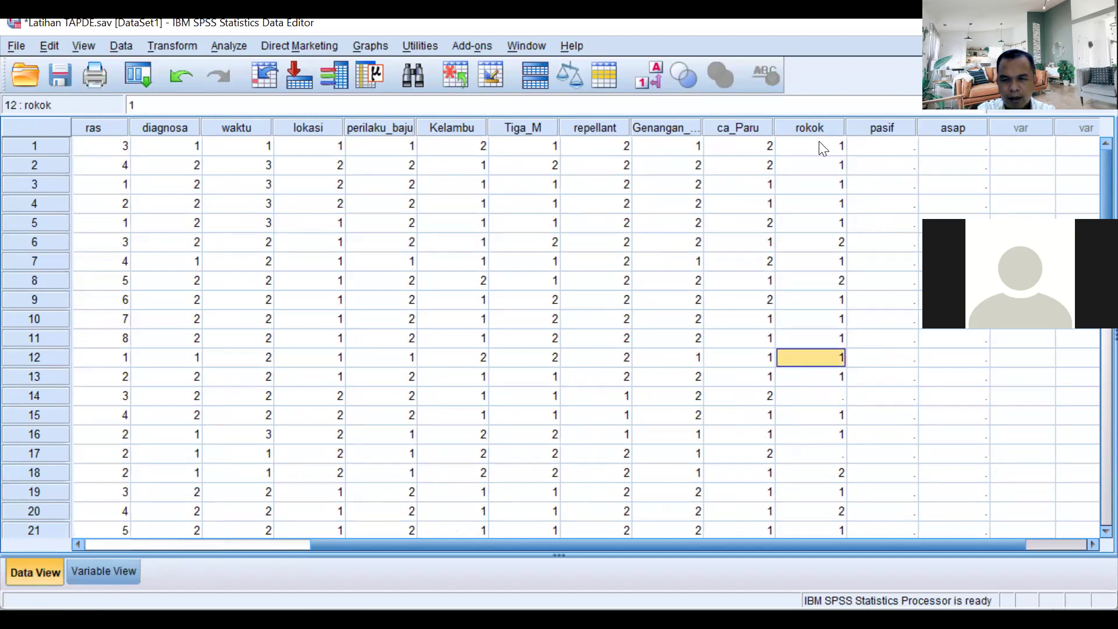
{"action": "type", "text": "1"}
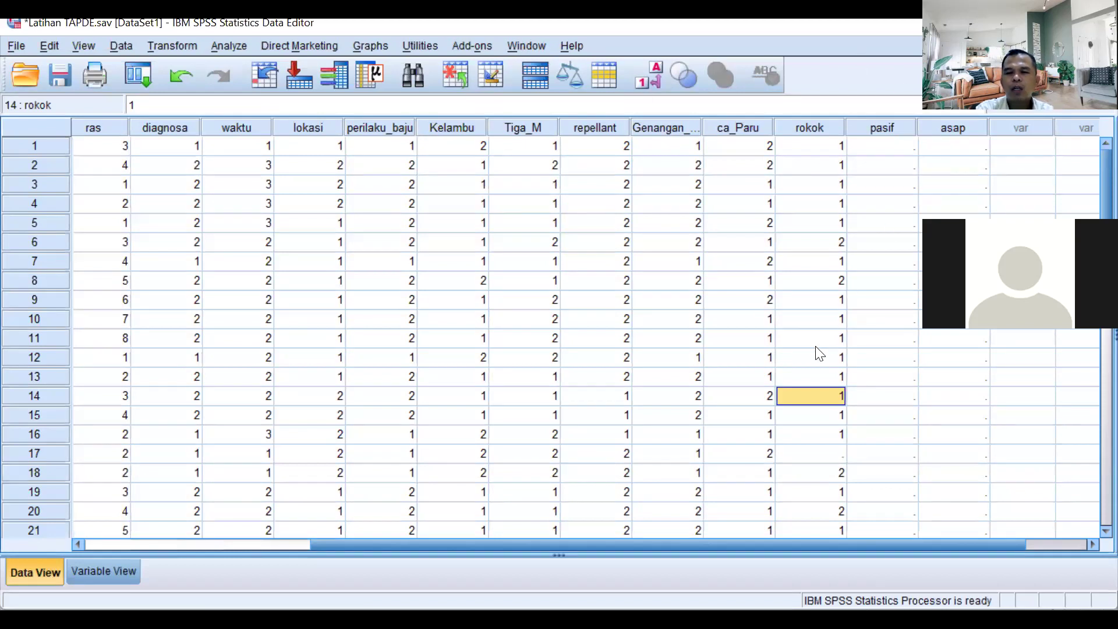
Step: Look over the remaining empty rokok cells down to row 39 and enter code 2 in row 17
{"action": "scroll", "coordinate": [814, 357], "scroll_direction": "down", "scroll_amount": 3}
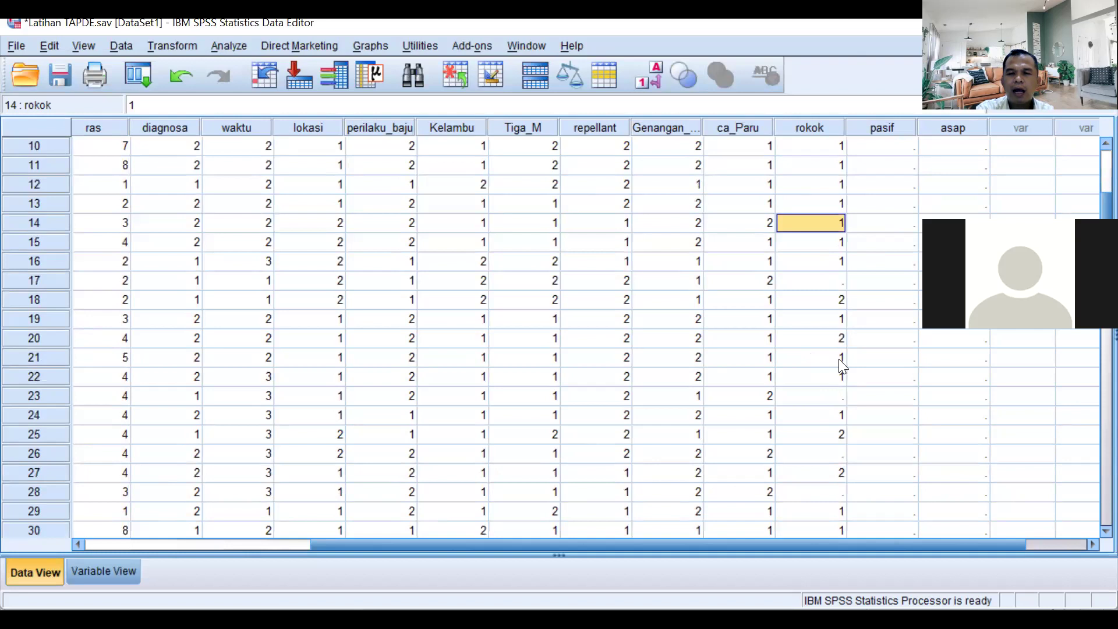
{"action": "scroll", "coordinate": [834, 367], "scroll_direction": "down", "scroll_amount": 3}
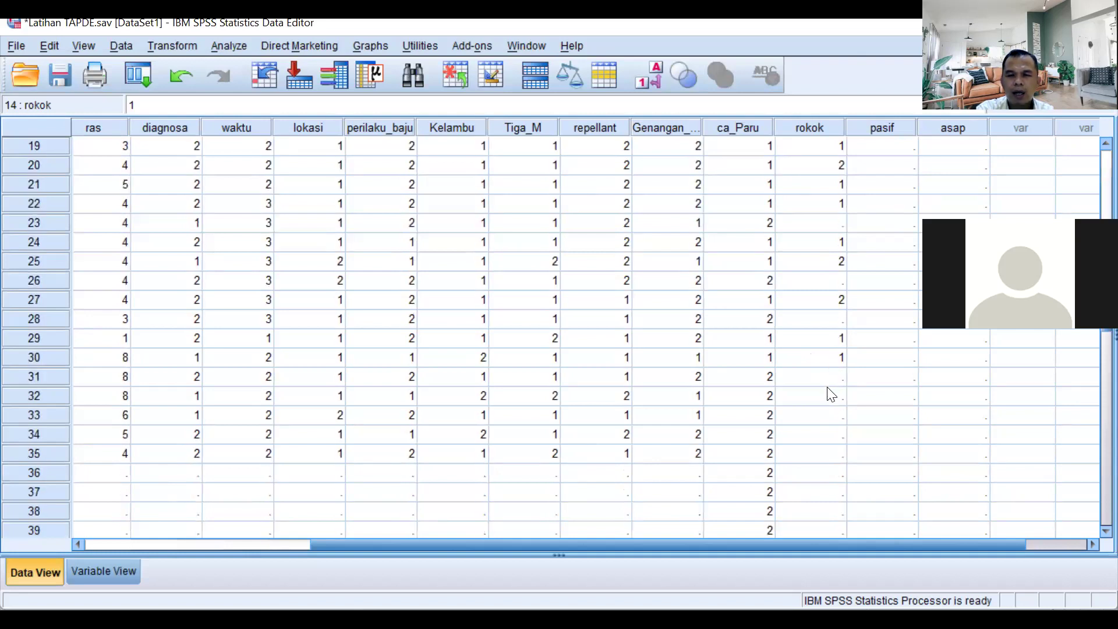
{"action": "scroll", "coordinate": [832, 394], "scroll_direction": "up", "scroll_amount": 1}
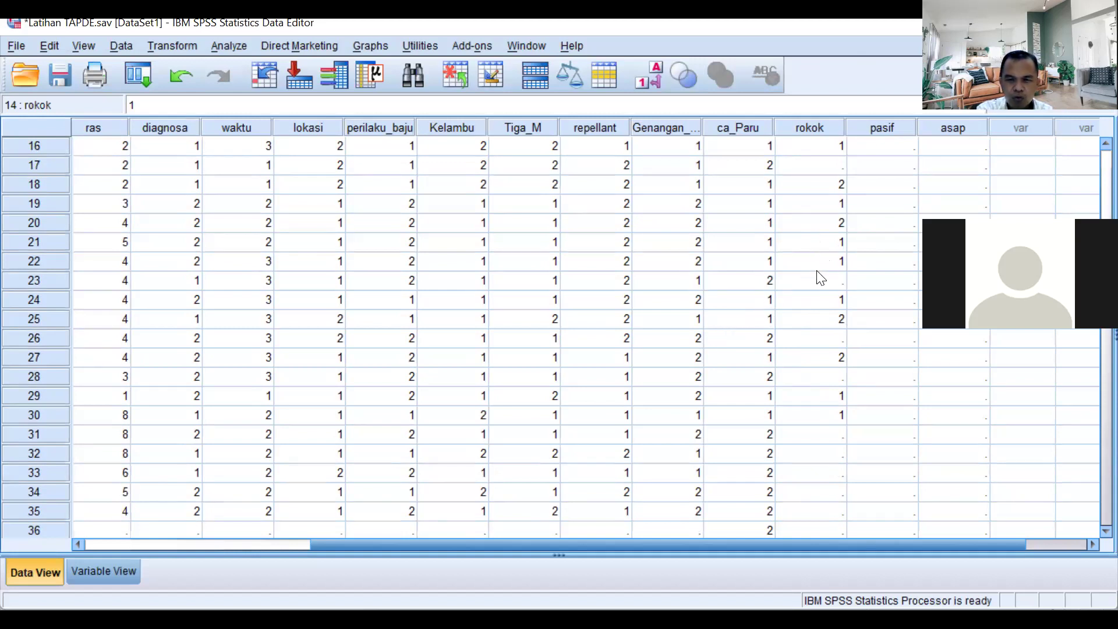
{"action": "scroll", "coordinate": [804, 273], "scroll_direction": "up", "scroll_amount": 4}
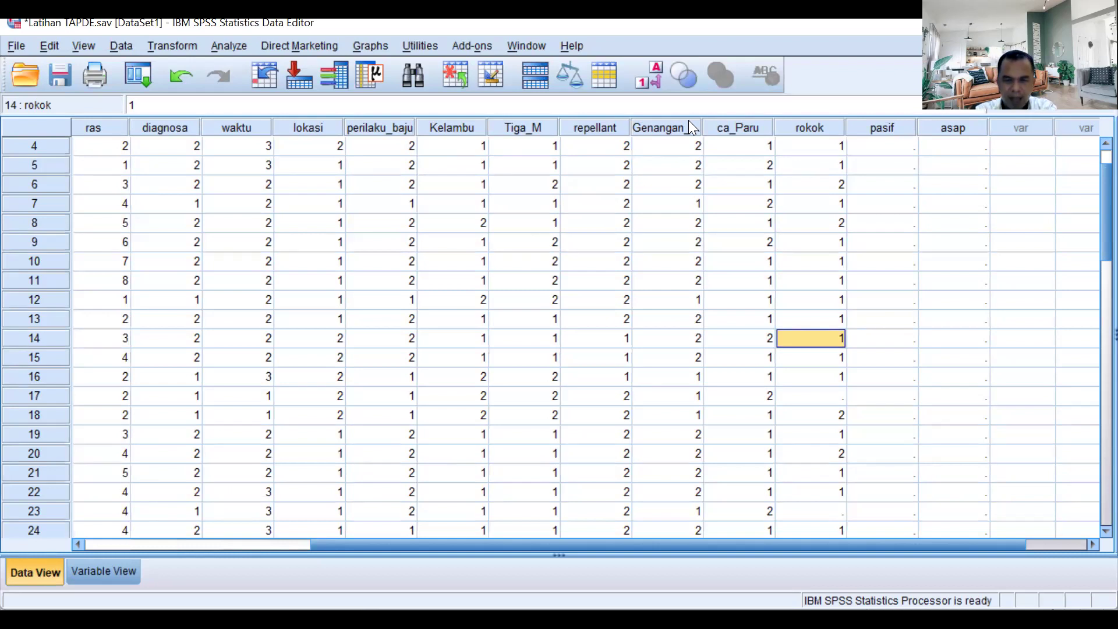
{"action": "left_click", "coordinate": [823, 398]}
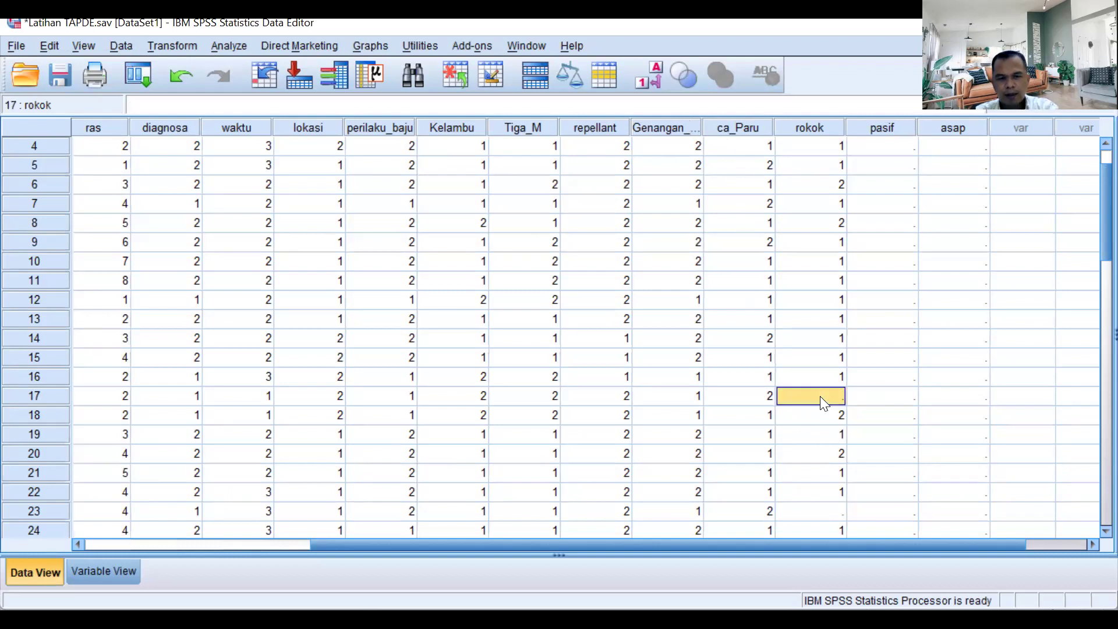
{"action": "type", "text": "2"}
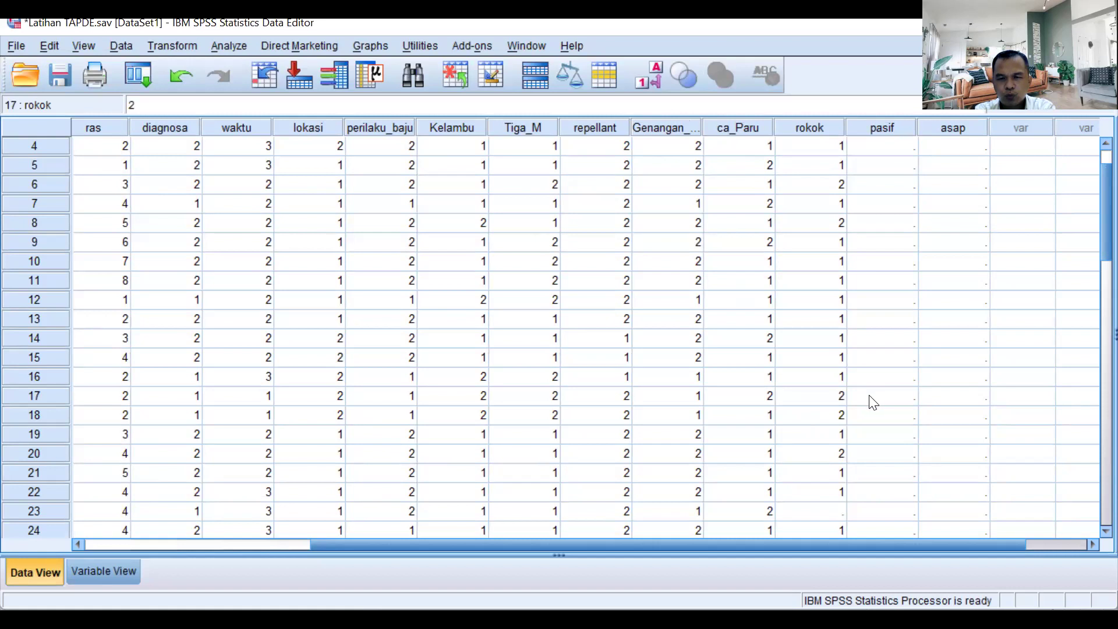
Step: Fill the empty rokok cells in rows 23, 26 and 28 with code 2
{"action": "scroll", "coordinate": [871, 396], "scroll_direction": "down", "scroll_amount": 3}
{"action": "left_click", "coordinate": [824, 338]}
{"action": "type", "text": "2"}
{"action": "left_click", "coordinate": [827, 398]}
{"action": "type", "text": "2"}
{"action": "left_click", "coordinate": [818, 435]}
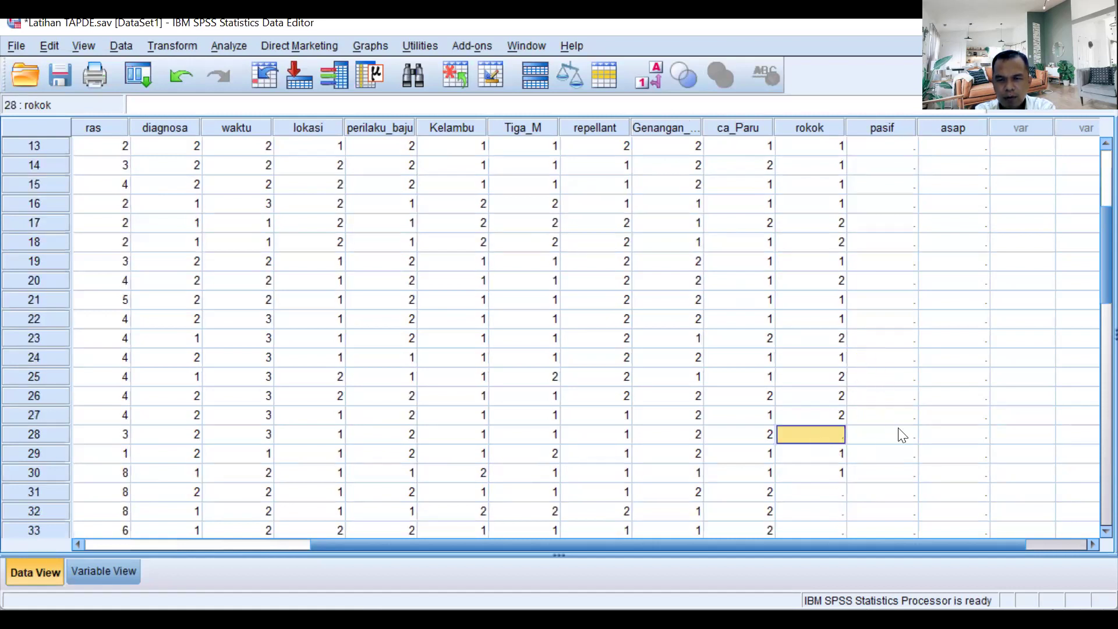
{"action": "type", "text": "2"}
Step: Fill the empty rokok cells in rows 31 through 35 with code 2
{"action": "scroll", "coordinate": [899, 447], "scroll_direction": "down", "scroll_amount": 1}
{"action": "left_click", "coordinate": [823, 433]}
{"action": "type", "text": "2"}
{"action": "left_click", "coordinate": [828, 453]}
{"action": "type", "text": "2"}
{"action": "left_click", "coordinate": [826, 474]}
{"action": "type", "text": "2"}
{"action": "left_click", "coordinate": [827, 493]}
{"action": "type", "text": "2"}
{"action": "left_click", "coordinate": [832, 516]}
{"action": "type", "text": "2"}
Step: Complete the rokok column by entering code 2 in rows 36 through 40
{"action": "scroll", "coordinate": [891, 489], "scroll_direction": "down", "scroll_amount": 3}
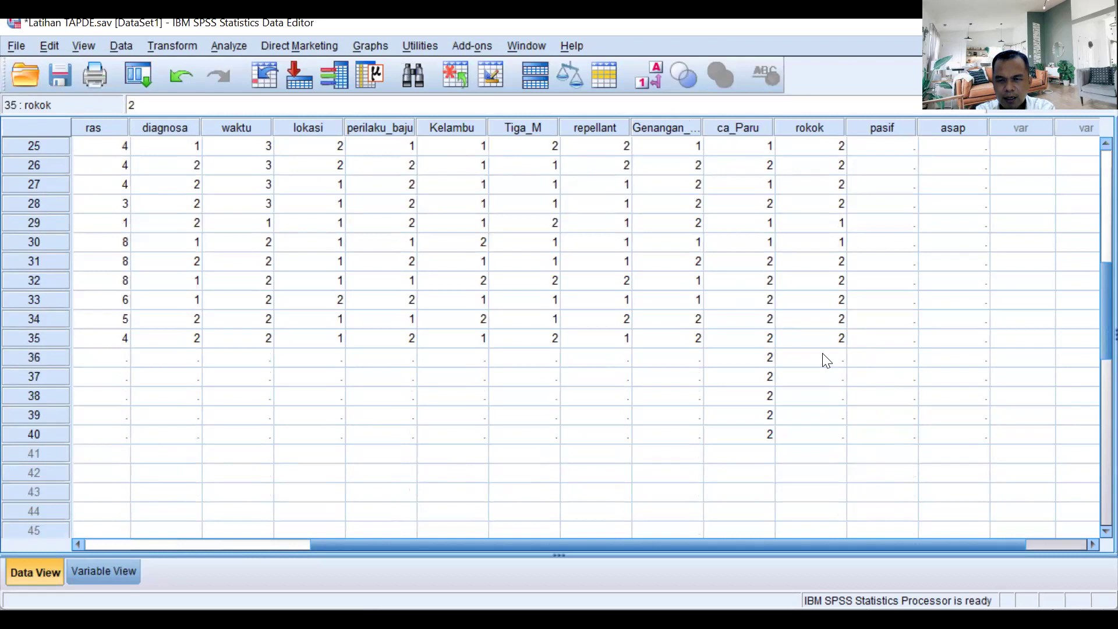
{"action": "left_click_drag", "start_coordinate": [823, 357], "coordinate": [826, 375]}
{"action": "type", "text": "2"}
{"action": "left_click", "coordinate": [821, 379]}
{"action": "type", "text": "2"}
{"action": "left_click", "coordinate": [824, 396]}
{"action": "type", "text": "2"}
{"action": "left_click", "coordinate": [821, 415]}
{"action": "type", "text": "2"}
{"action": "left_click", "coordinate": [819, 435]}
{"action": "type", "text": "2"}
Step: Compare the ca_Paru column with the rokok and pasif columns from the first row of the data sheet
{"action": "scroll", "coordinate": [920, 425], "scroll_direction": "up", "scroll_amount": 8}
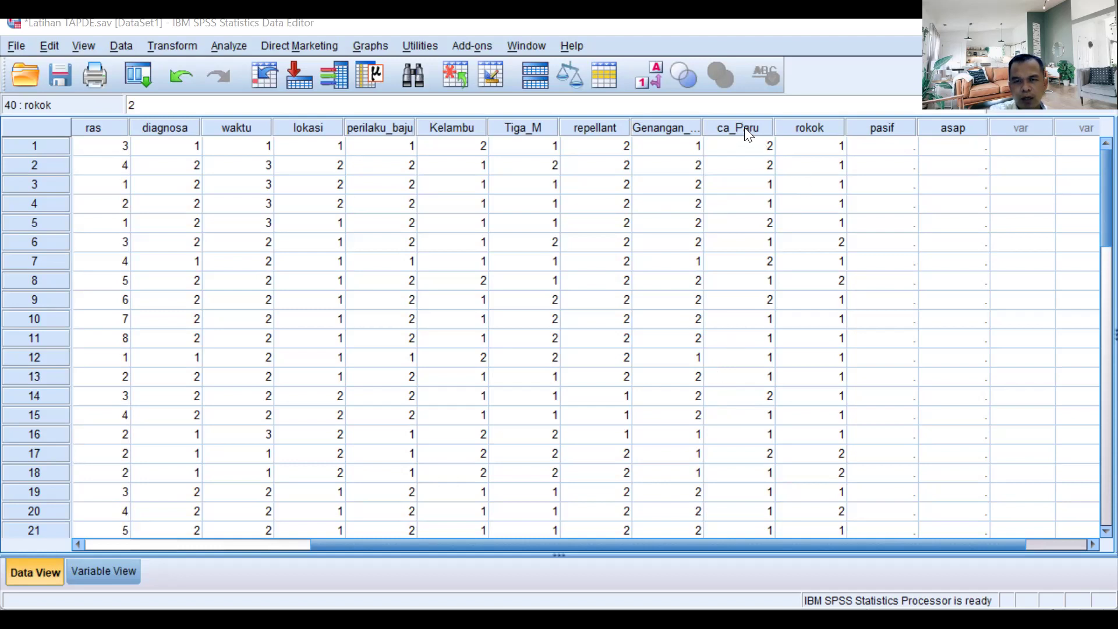
{"action": "left_click", "coordinate": [818, 126]}
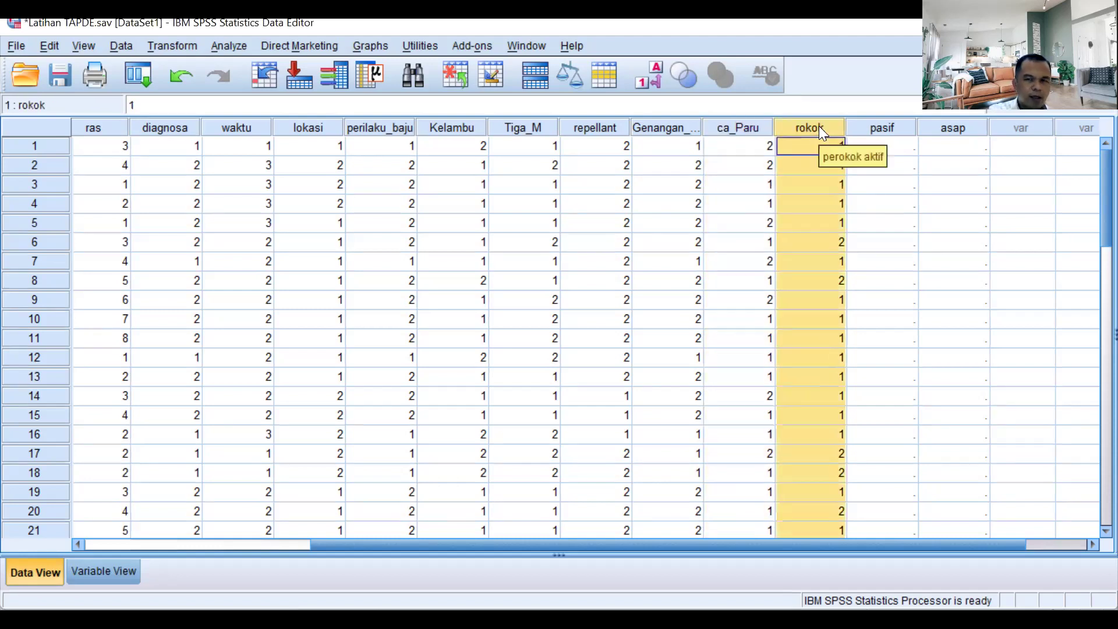
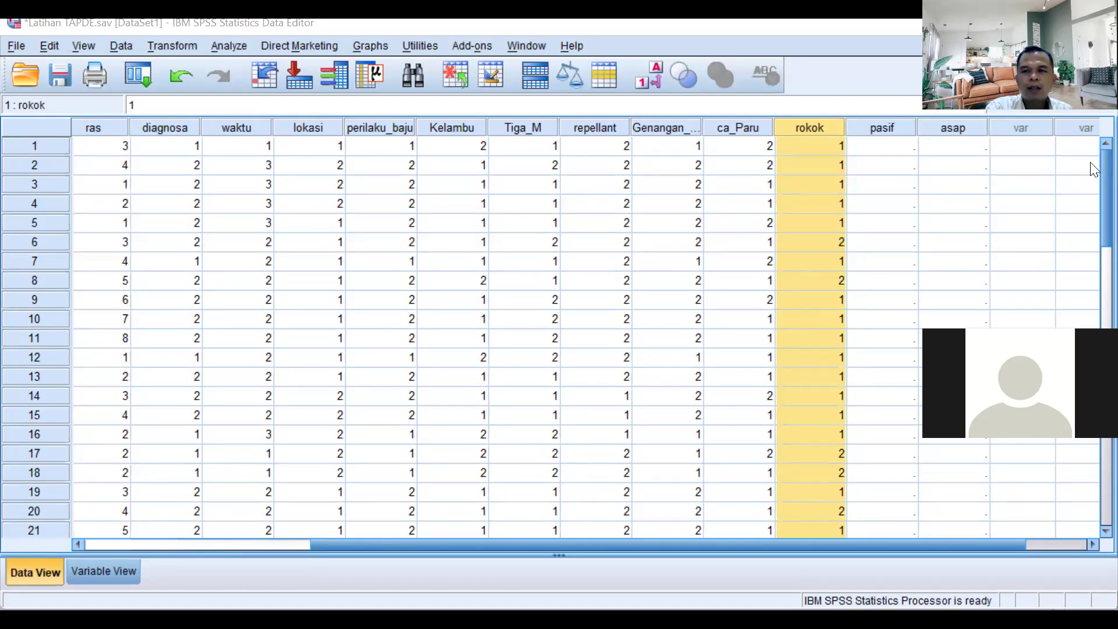
{"action": "left_click", "coordinate": [883, 148]}
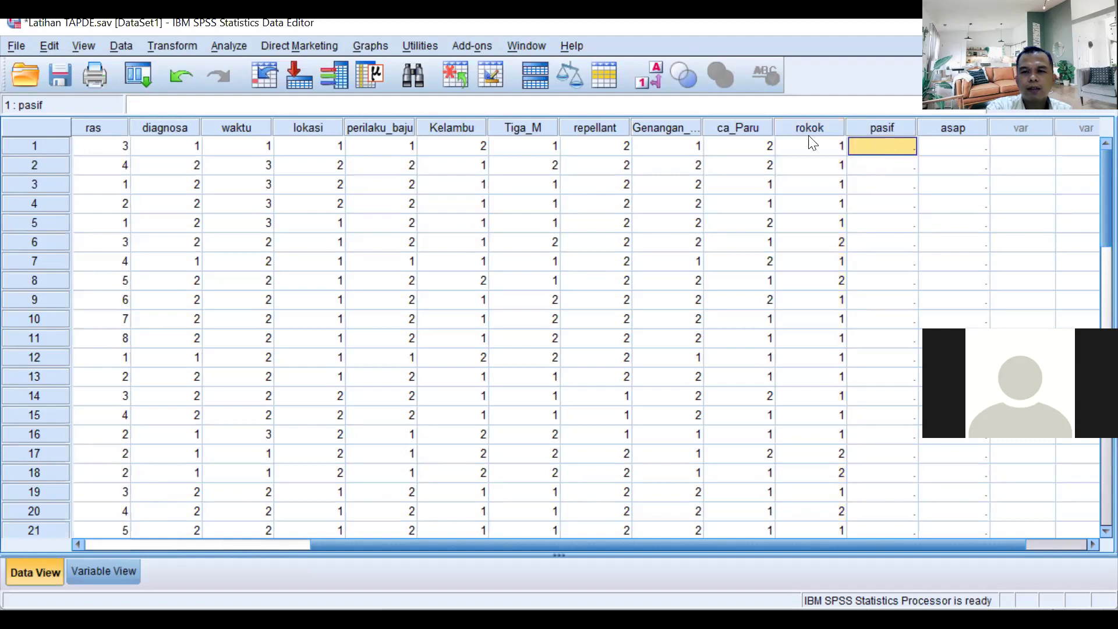
{"action": "left_click", "coordinate": [734, 126]}
{"action": "left_click", "coordinate": [882, 128]}
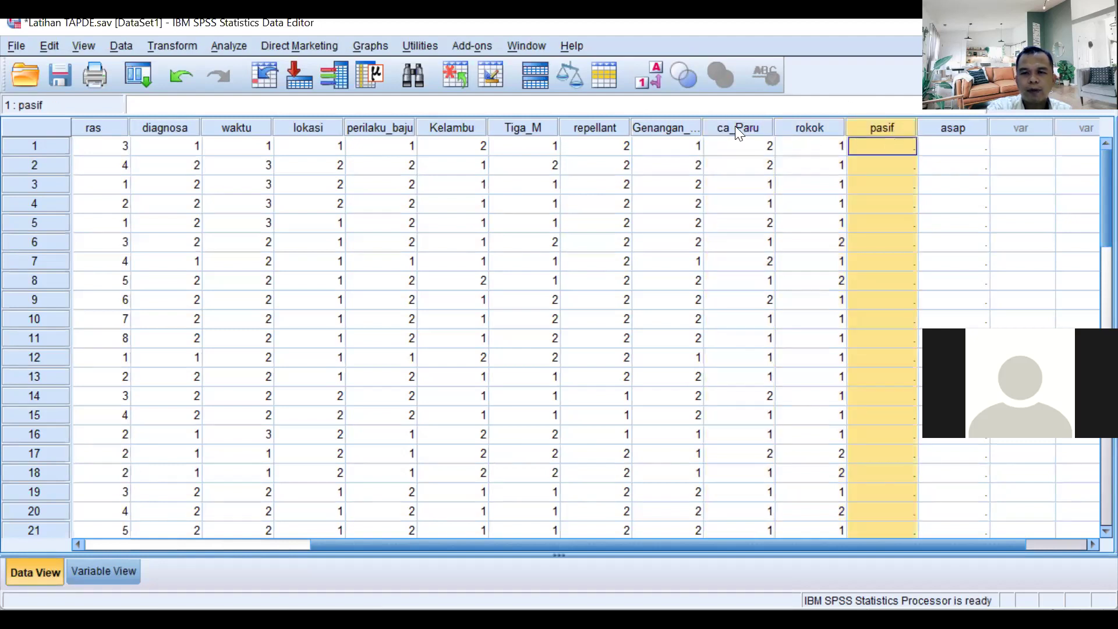
{"action": "left_click", "coordinate": [733, 127]}
{"action": "left_click", "coordinate": [892, 126]}
{"action": "left_click", "coordinate": [809, 129]}
{"action": "left_click", "coordinate": [768, 129]}
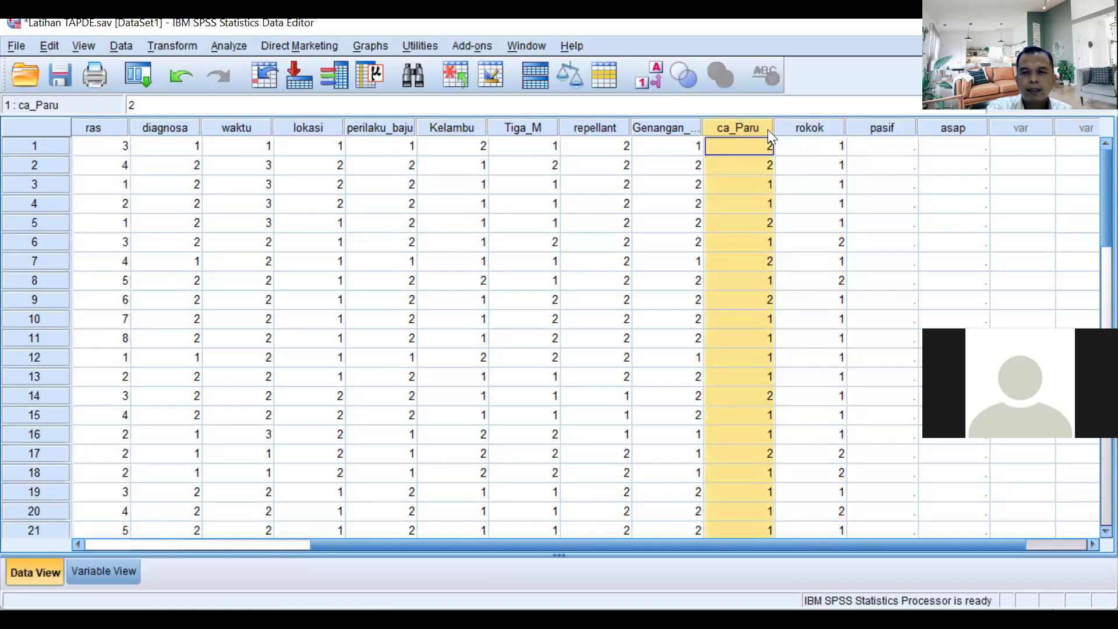
{"action": "left_click", "coordinate": [879, 129]}
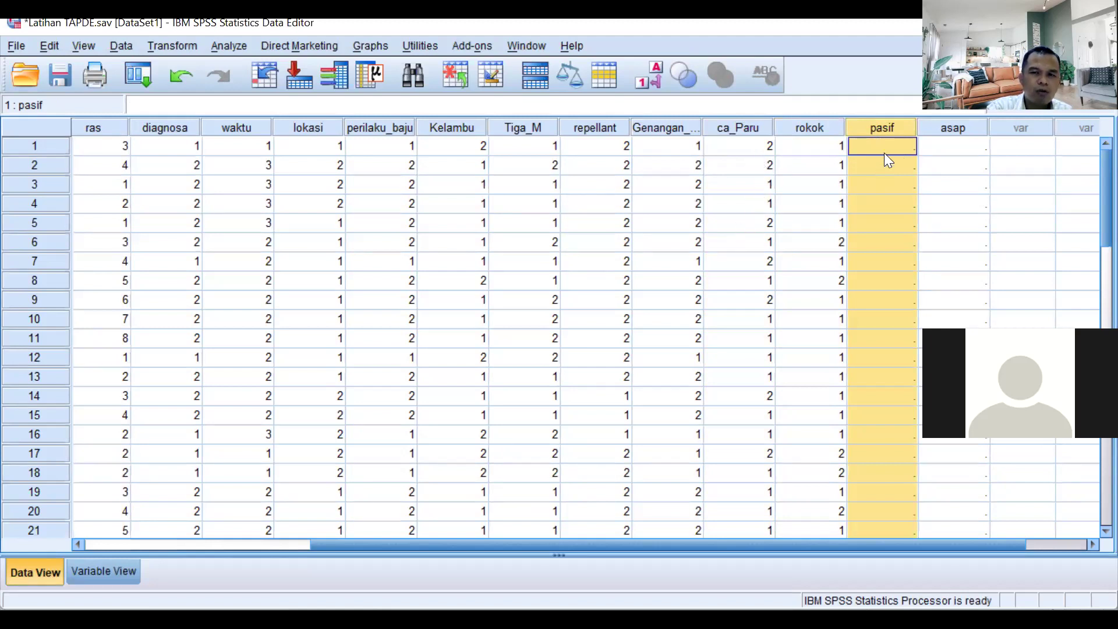
{"action": "left_click", "coordinate": [756, 188]}
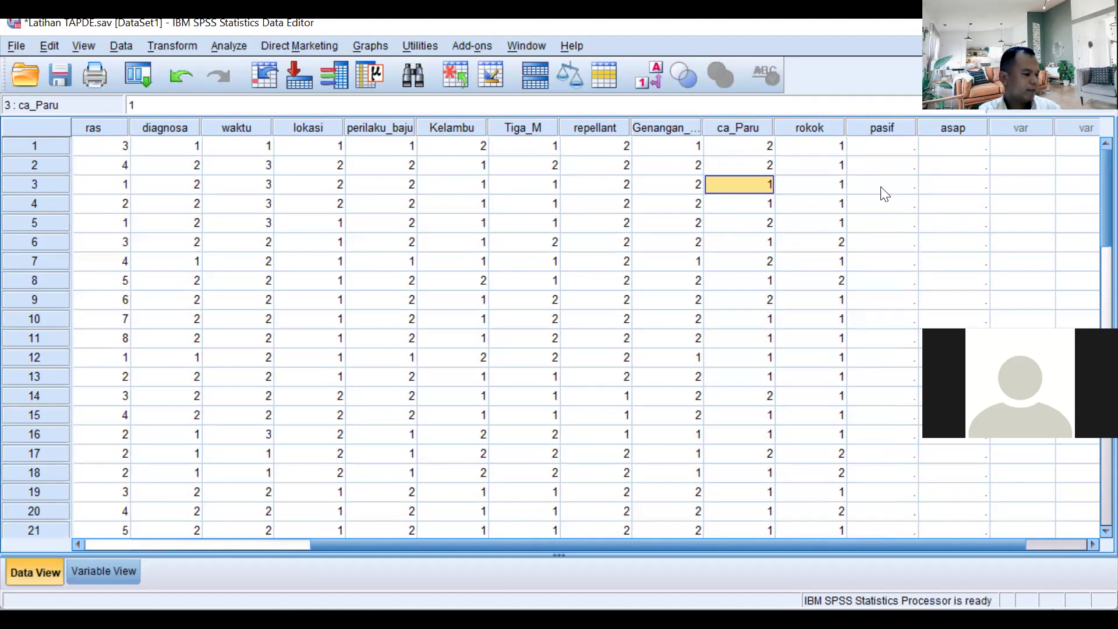
{"action": "left_click", "coordinate": [725, 124]}
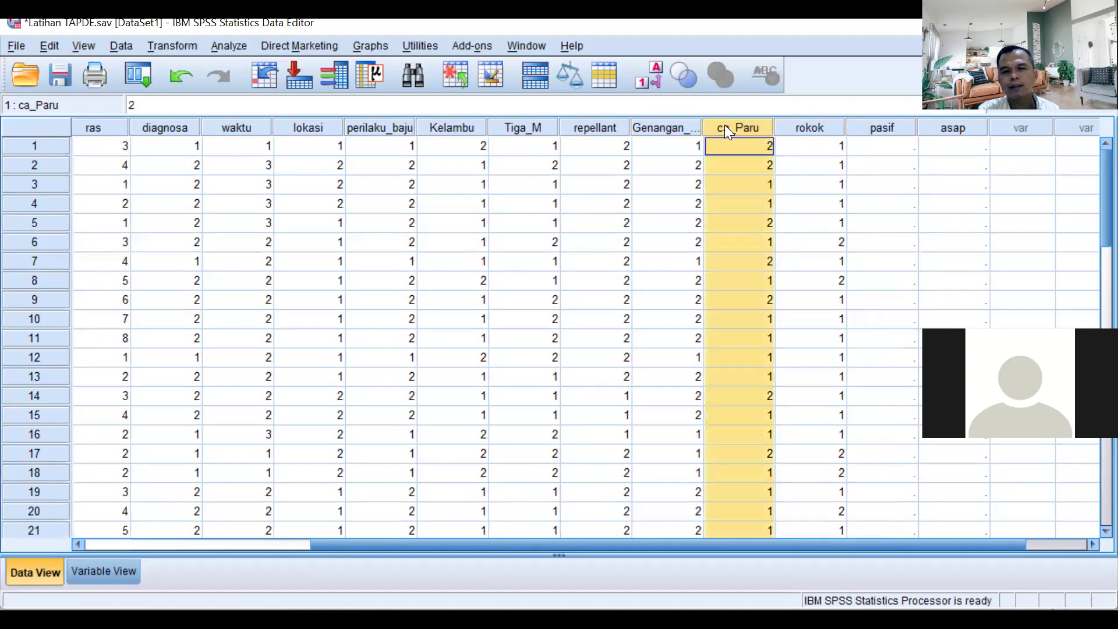
Step: Check the ca_Paru codes of rows 3 and 4 and enter code 1 in their pasif cells
{"action": "left_click", "coordinate": [887, 185]}
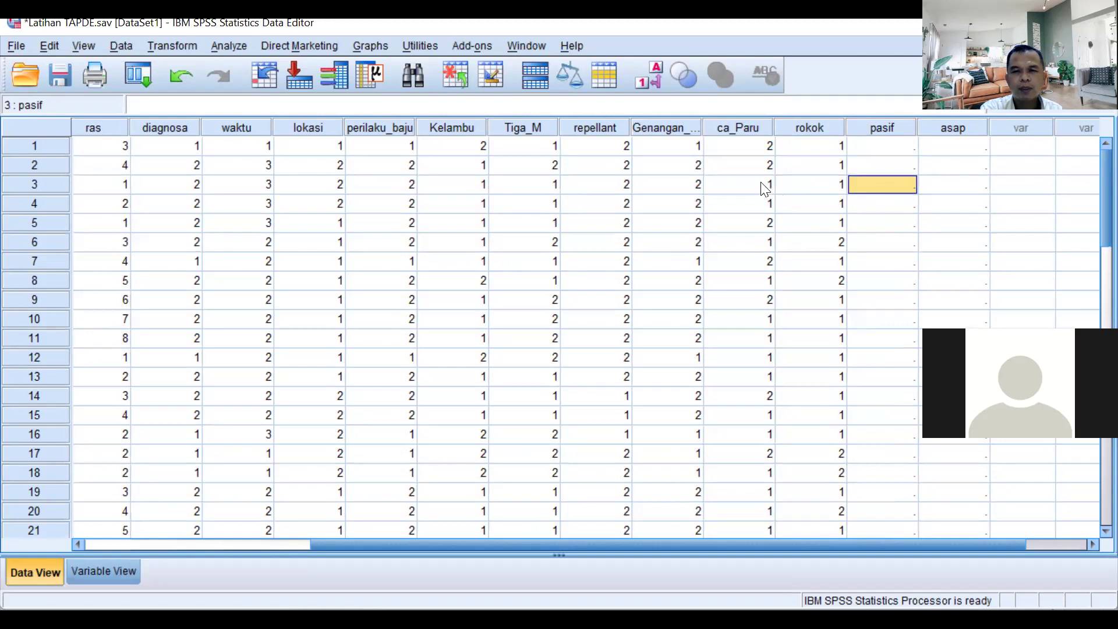
{"action": "left_click", "coordinate": [765, 188]}
{"action": "left_click", "coordinate": [895, 186]}
{"action": "left_click", "coordinate": [761, 187]}
{"action": "left_click", "coordinate": [894, 184]}
{"action": "left_click", "coordinate": [746, 184]}
{"action": "left_click", "coordinate": [895, 186]}
{"action": "type", "text": "1"}
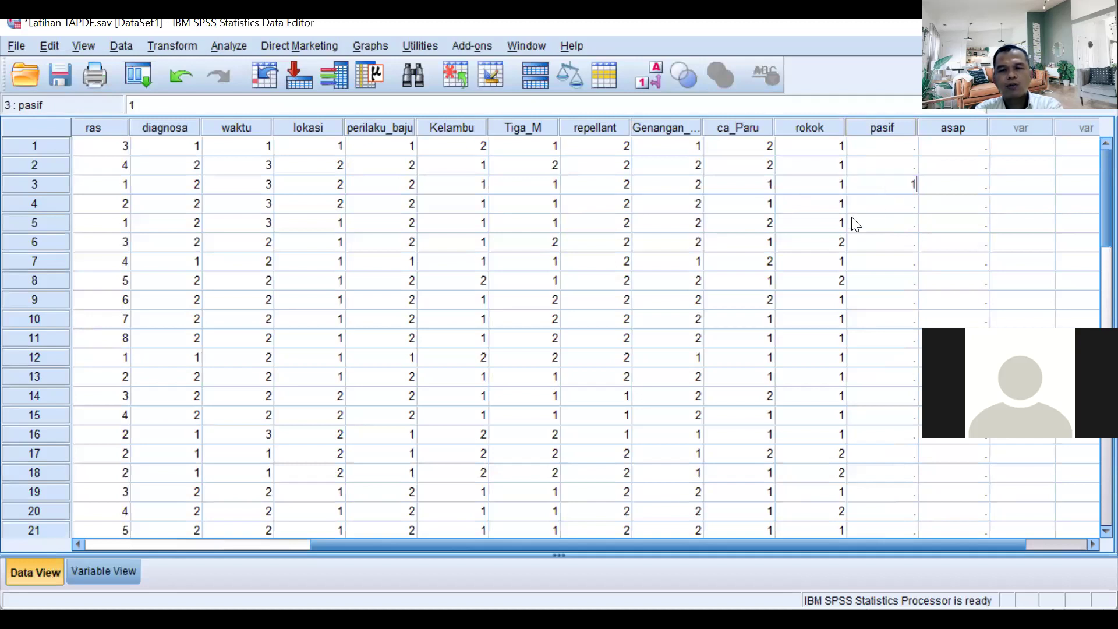
{"action": "left_click", "coordinate": [763, 206]}
{"action": "left_click", "coordinate": [910, 205]}
{"action": "type", "text": "1"}
Step: Enter code 1 in the pasif column for rows 10, 12 and 13, checking each row's ca_Paru code
{"action": "left_click", "coordinate": [758, 243]}
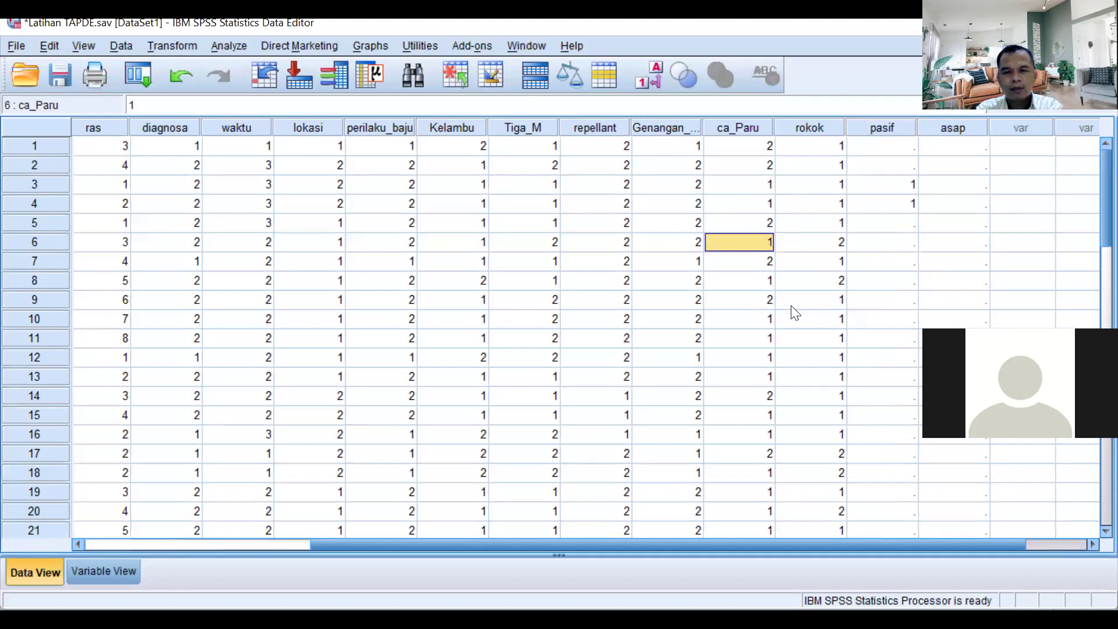
{"action": "left_click", "coordinate": [749, 320]}
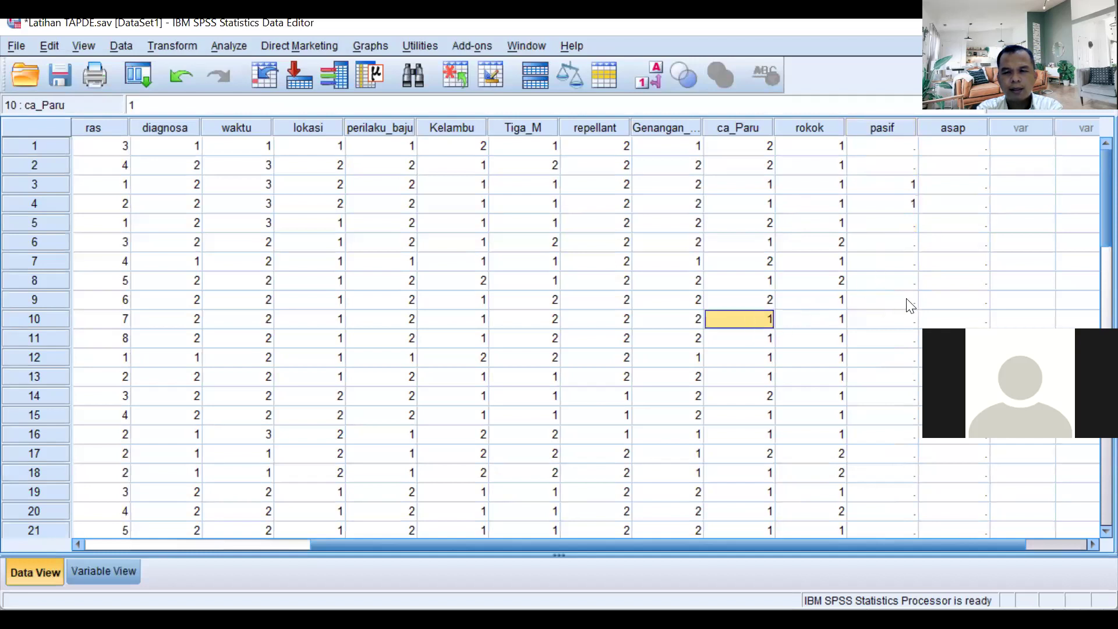
{"action": "left_click", "coordinate": [909, 320]}
{"action": "type", "text": "1"}
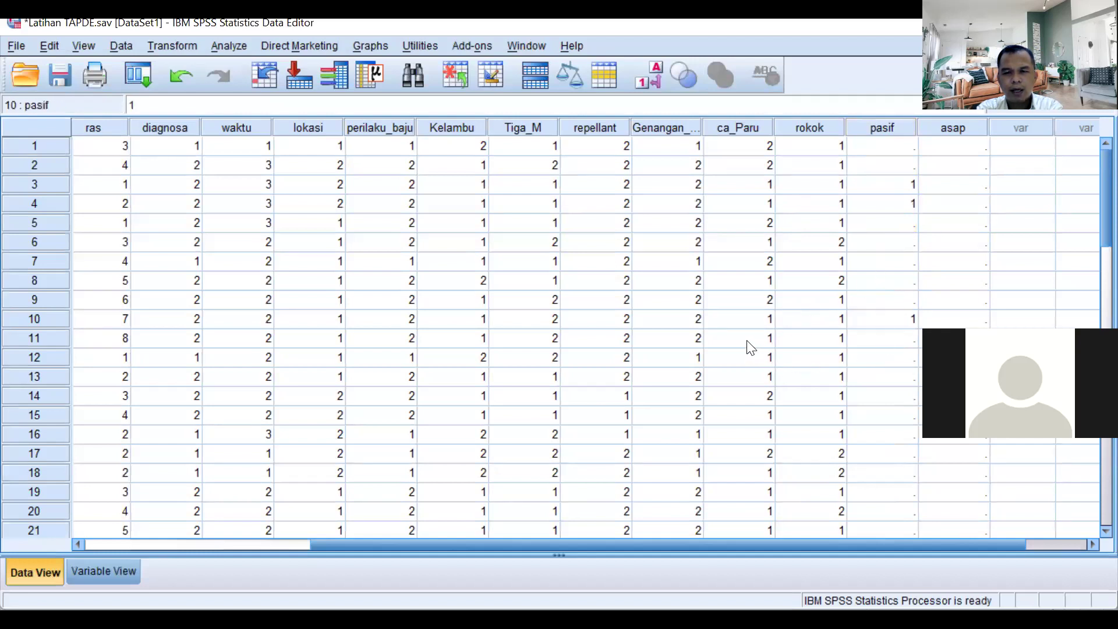
{"action": "left_click", "coordinate": [770, 362]}
{"action": "left_click", "coordinate": [903, 357]}
{"action": "type", "text": "1"}
{"action": "left_click", "coordinate": [756, 378]}
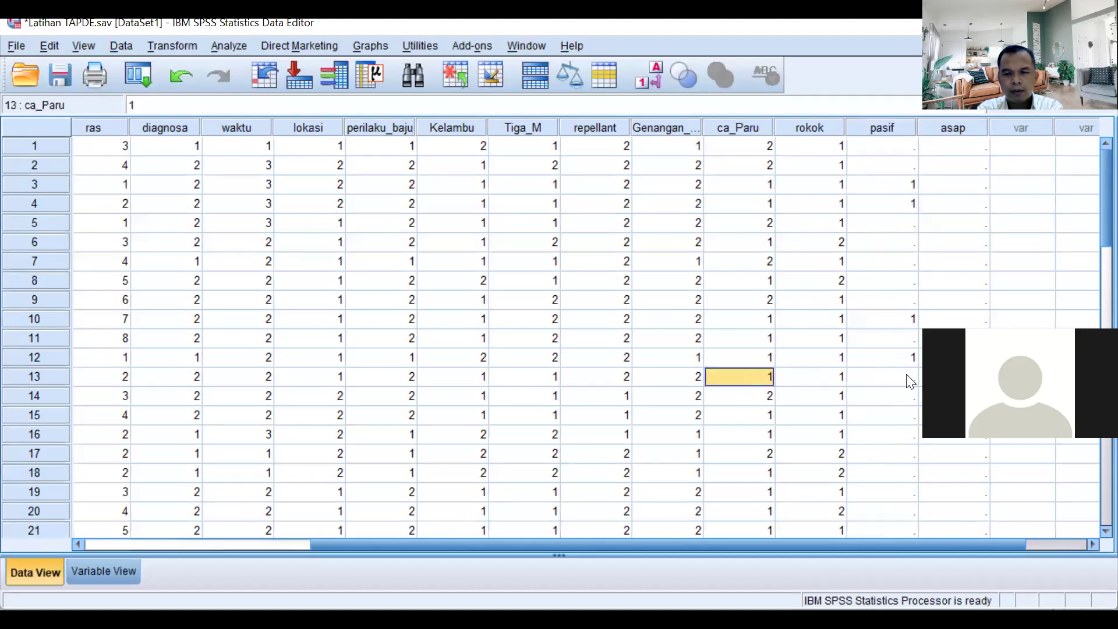
{"action": "left_click", "coordinate": [903, 376]}
{"action": "type", "text": "1"}
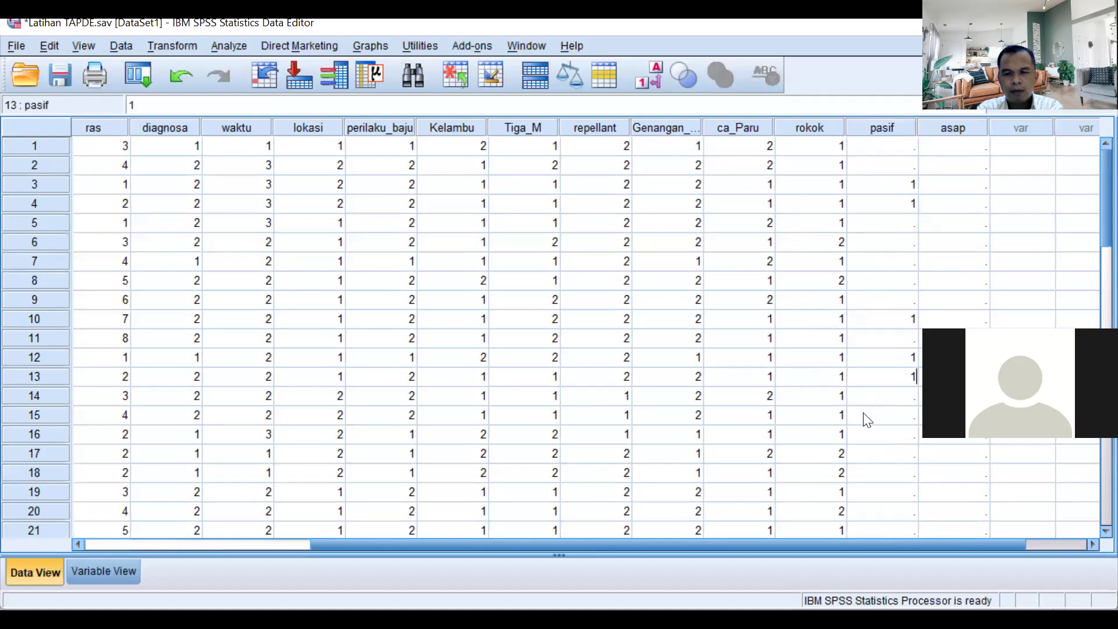
Step: Enter code 1 in the pasif column for rows 16, 19 and 25, checking each row's ca_Paru code
{"action": "left_click", "coordinate": [740, 436]}
{"action": "left_click", "coordinate": [909, 435]}
{"action": "type", "text": "1"}
{"action": "left_click", "coordinate": [760, 492]}
{"action": "left_click", "coordinate": [900, 498]}
{"action": "type", "text": "1"}
{"action": "scroll", "coordinate": [795, 527], "scroll_direction": "down", "scroll_amount": 2}
{"action": "left_click", "coordinate": [750, 494]}
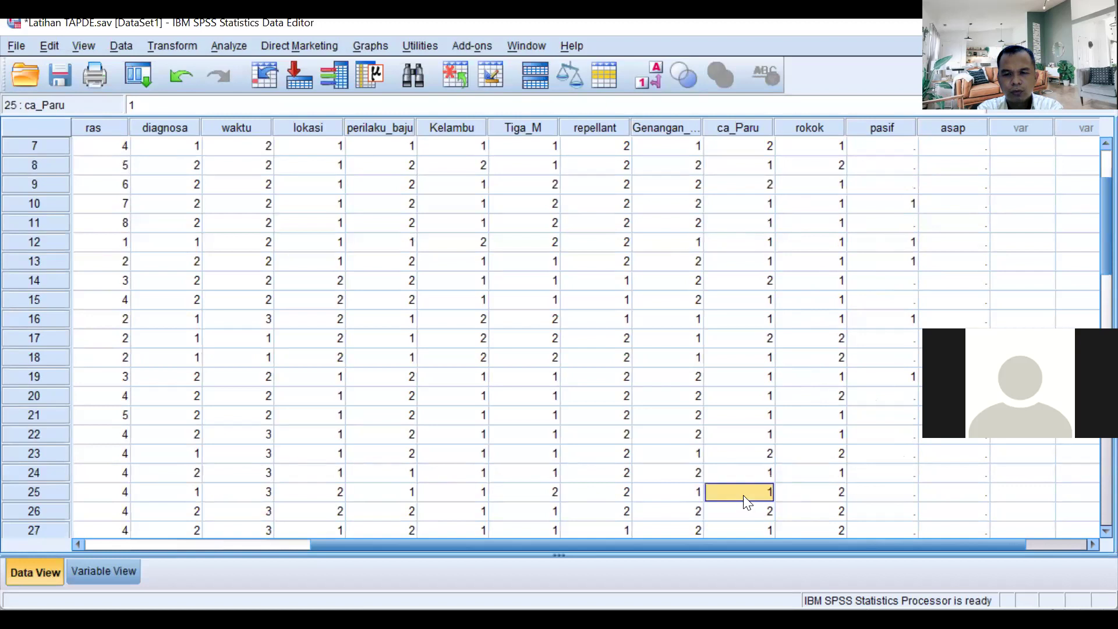
{"action": "left_click", "coordinate": [897, 494]}
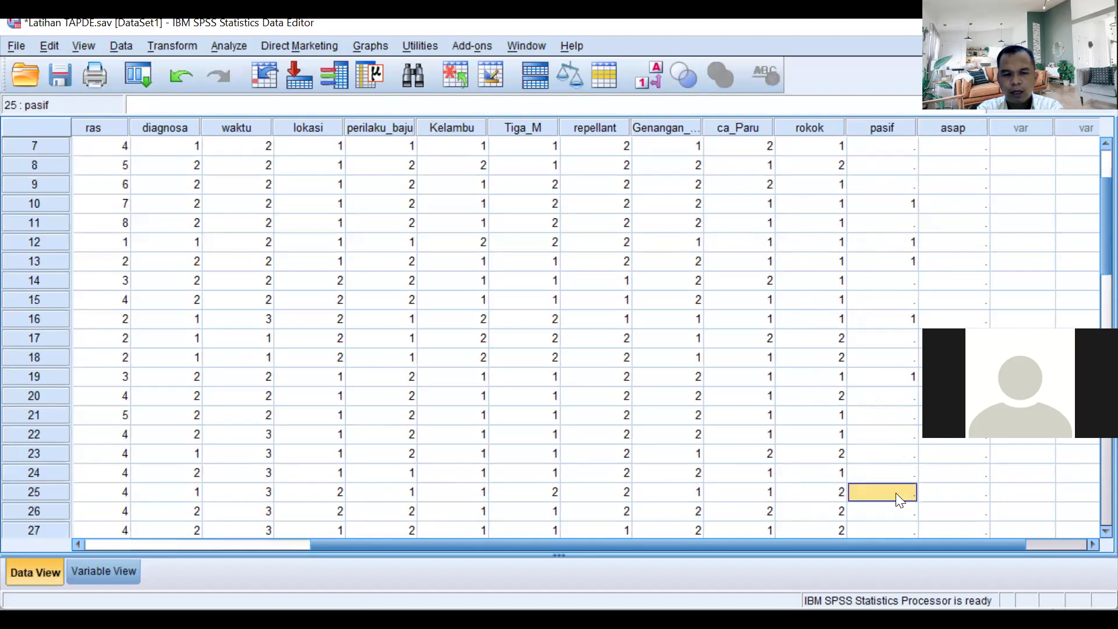
{"action": "type", "text": "1"}
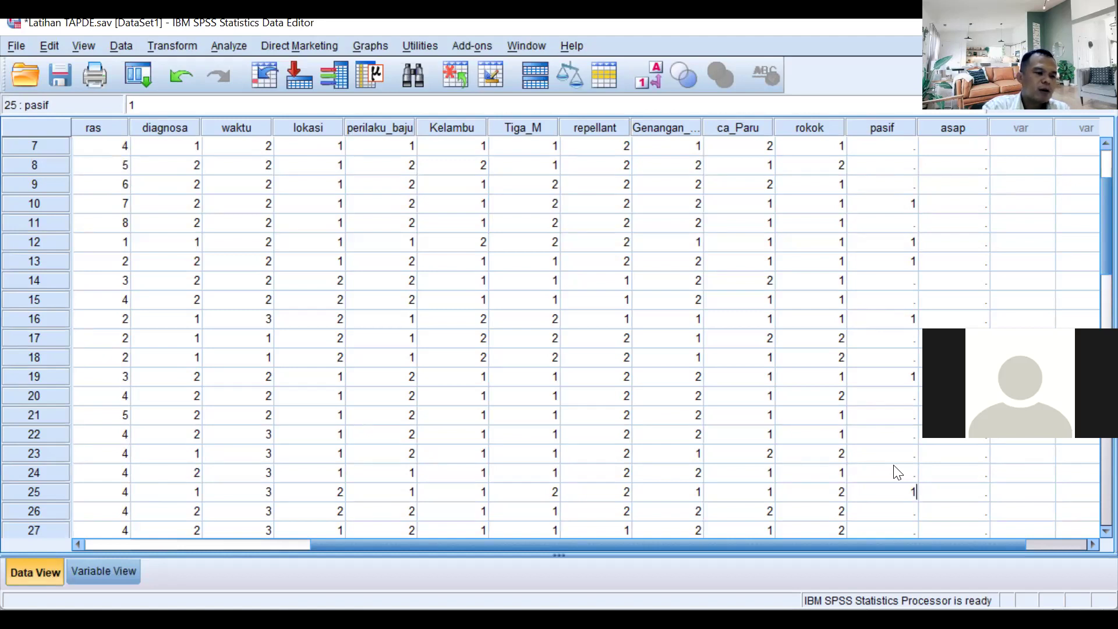
Step: Go back to the start of the data and enter code 1 in the pasif column for rows 1 and 2
{"action": "scroll", "coordinate": [905, 457], "scroll_direction": "up", "scroll_amount": 2}
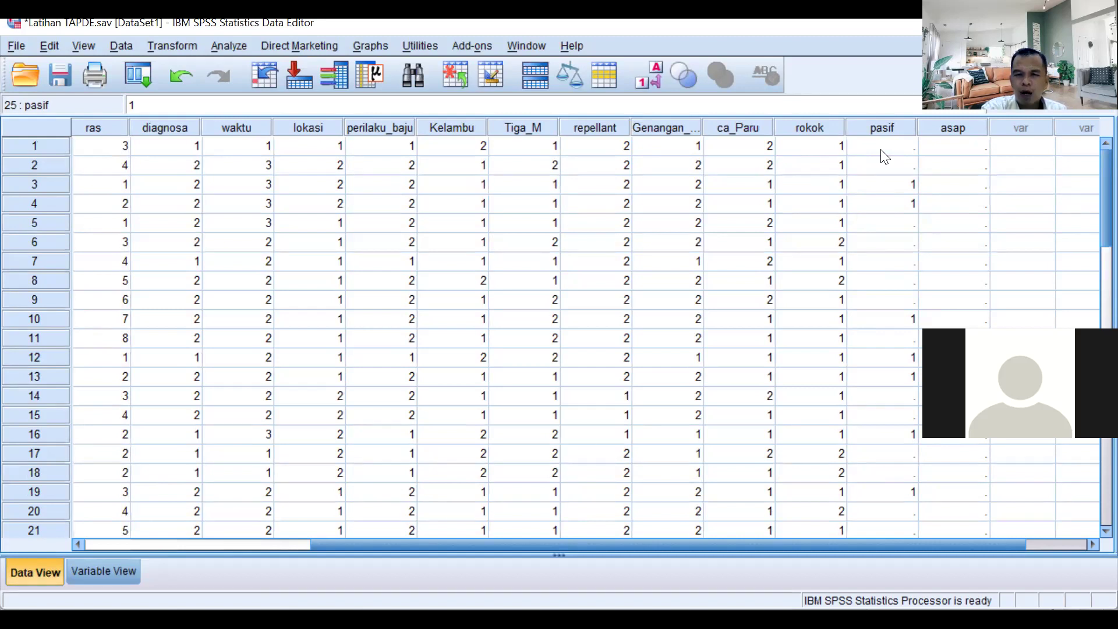
{"action": "left_click", "coordinate": [762, 146]}
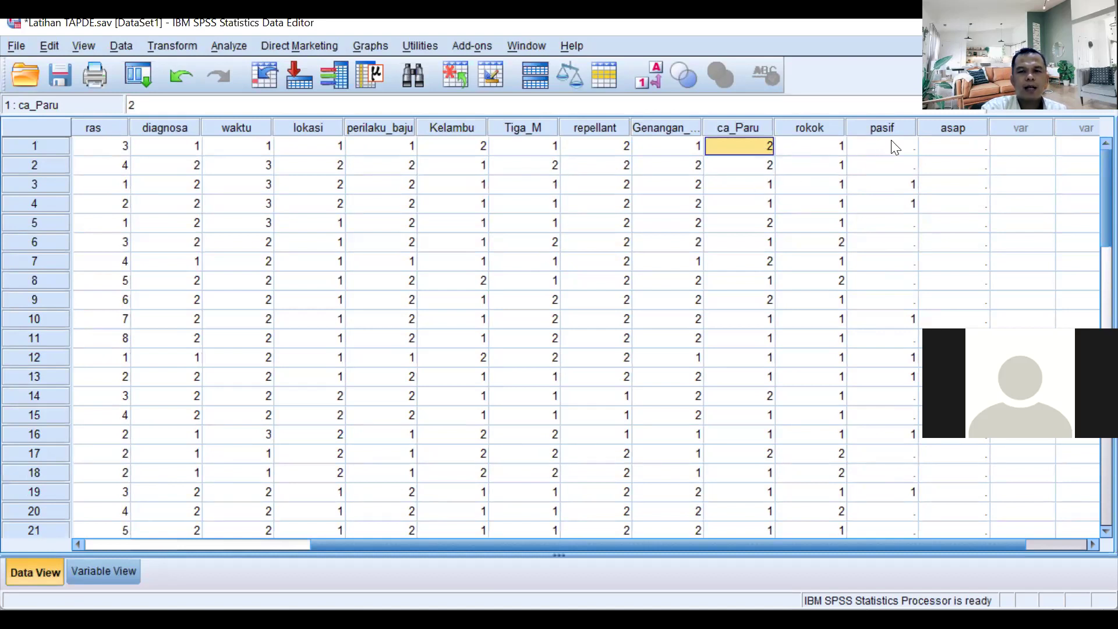
{"action": "left_click", "coordinate": [906, 148]}
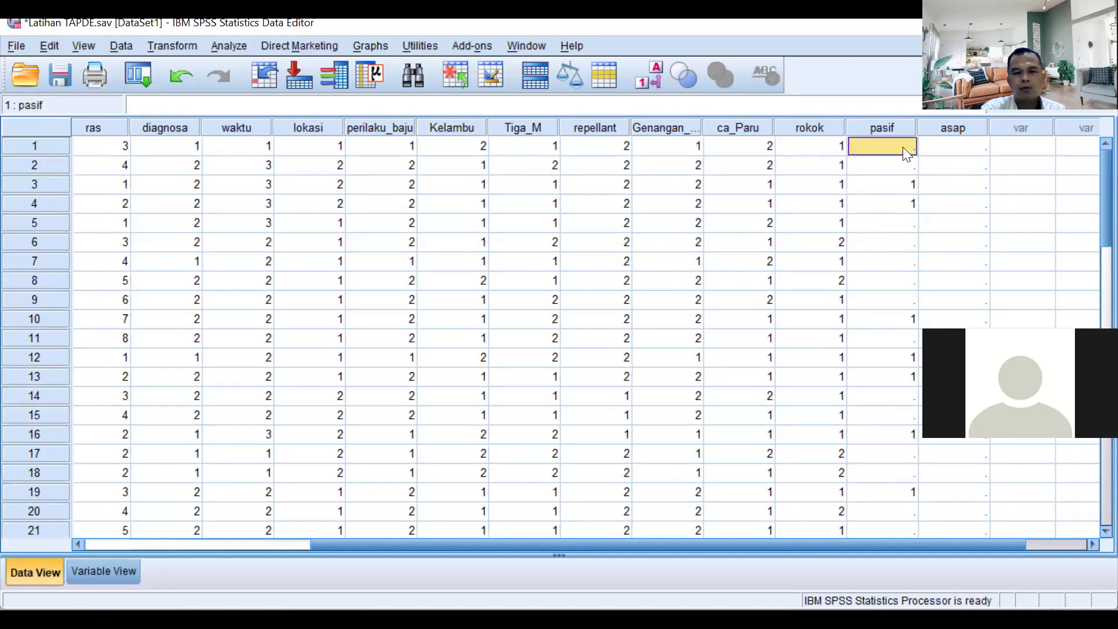
{"action": "type", "text": "1"}
{"action": "left_click", "coordinate": [754, 165]}
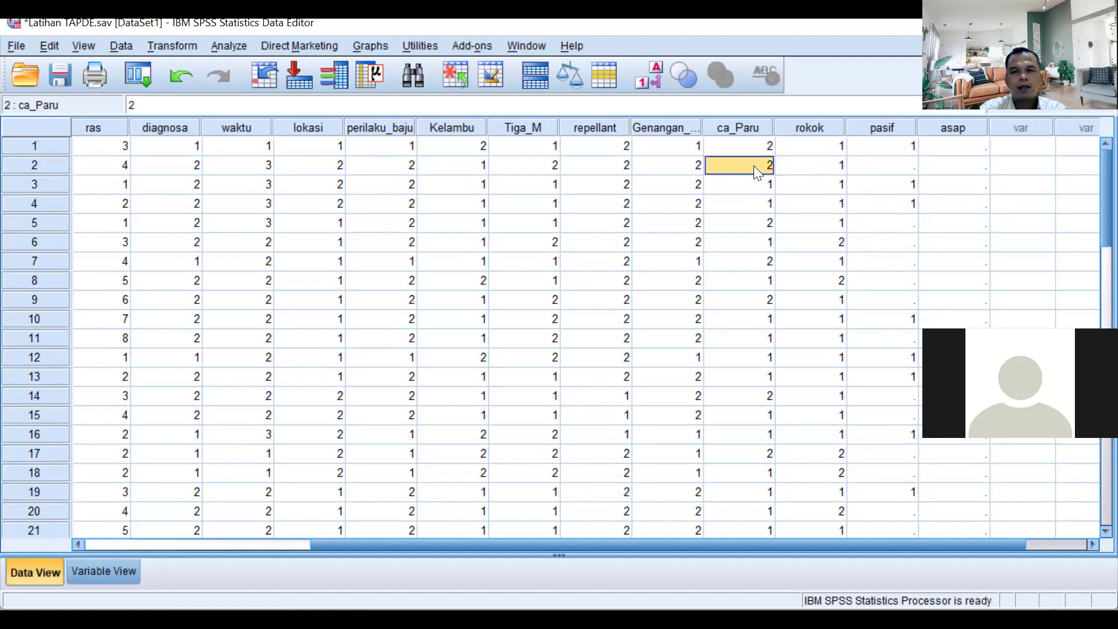
{"action": "left_click", "coordinate": [904, 166]}
{"action": "type", "text": "1"}
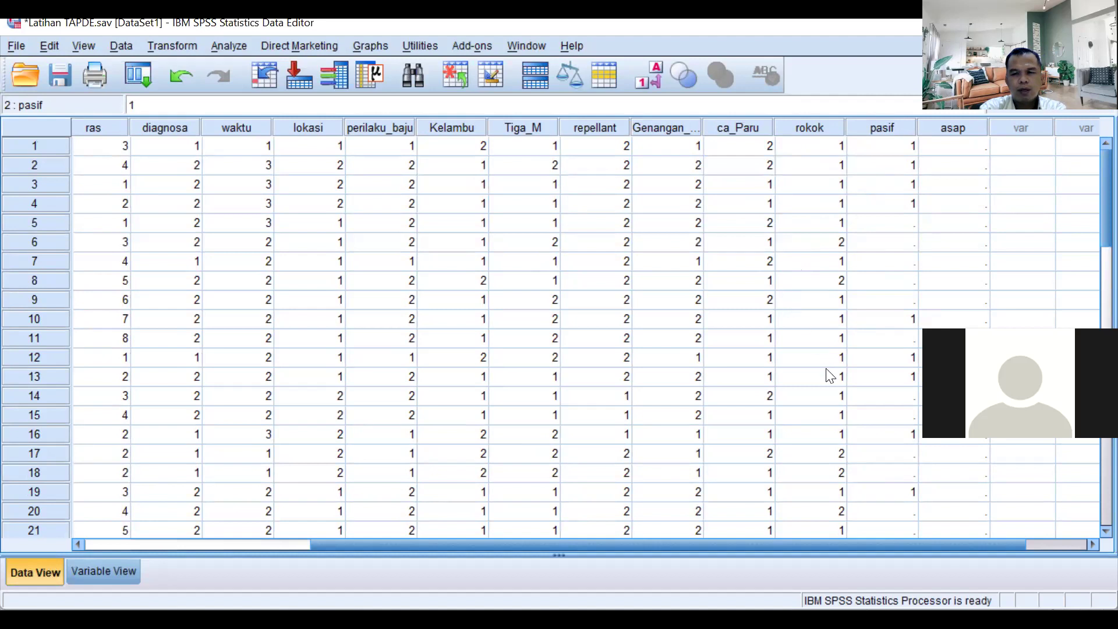
Step: Enter code 1 in the pasif column for rows 34 and 35
{"action": "scroll", "coordinate": [827, 376], "scroll_direction": "down", "scroll_amount": 5}
{"action": "scroll", "coordinate": [805, 446], "scroll_direction": "down", "scroll_amount": 3}
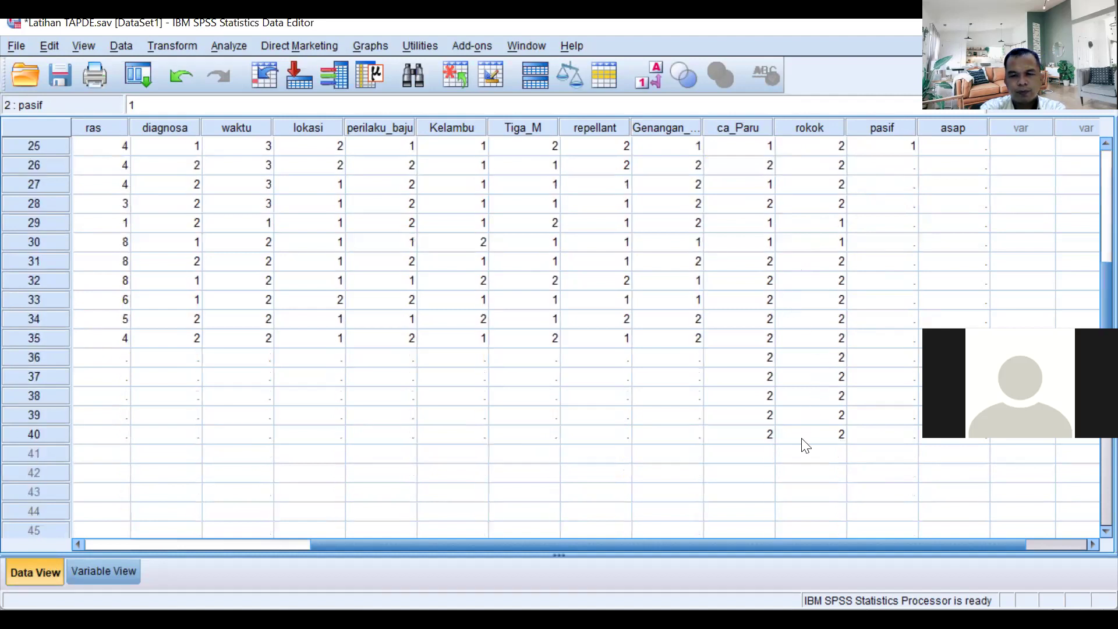
{"action": "left_click", "coordinate": [757, 320]}
{"action": "left_click", "coordinate": [903, 319]}
{"action": "type", "text": "1"}
{"action": "left_click", "coordinate": [753, 339]}
{"action": "left_click", "coordinate": [905, 341]}
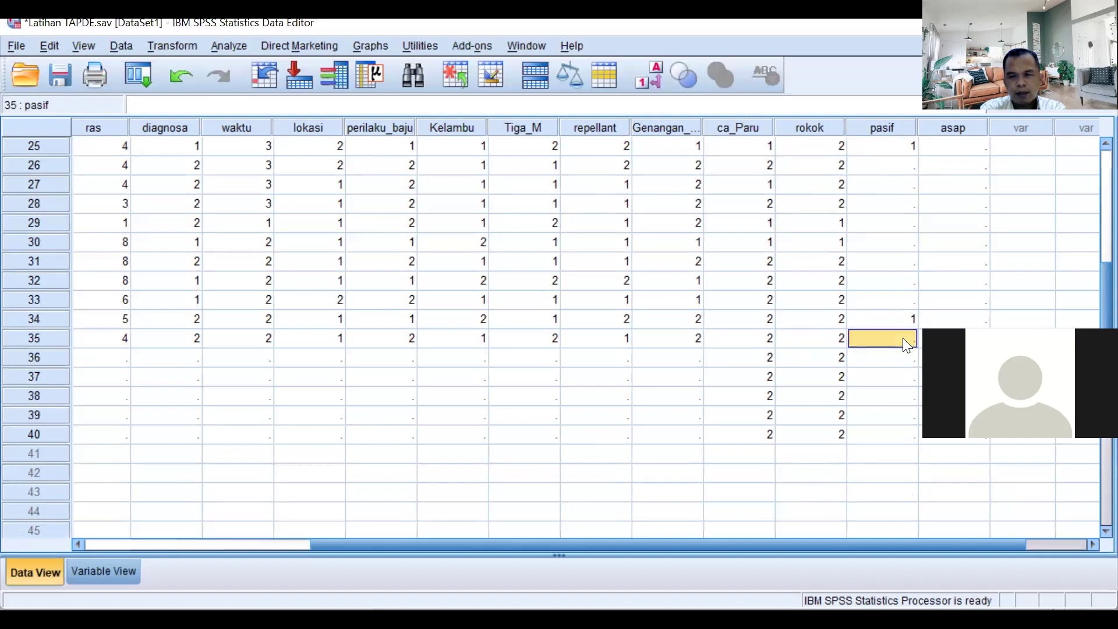
Step: Check the ca_Paru codes of rows 3 and 6 and enter code 1 in the pasif cell of row 6
{"action": "scroll", "coordinate": [885, 350], "scroll_direction": "up", "scroll_amount": 8}
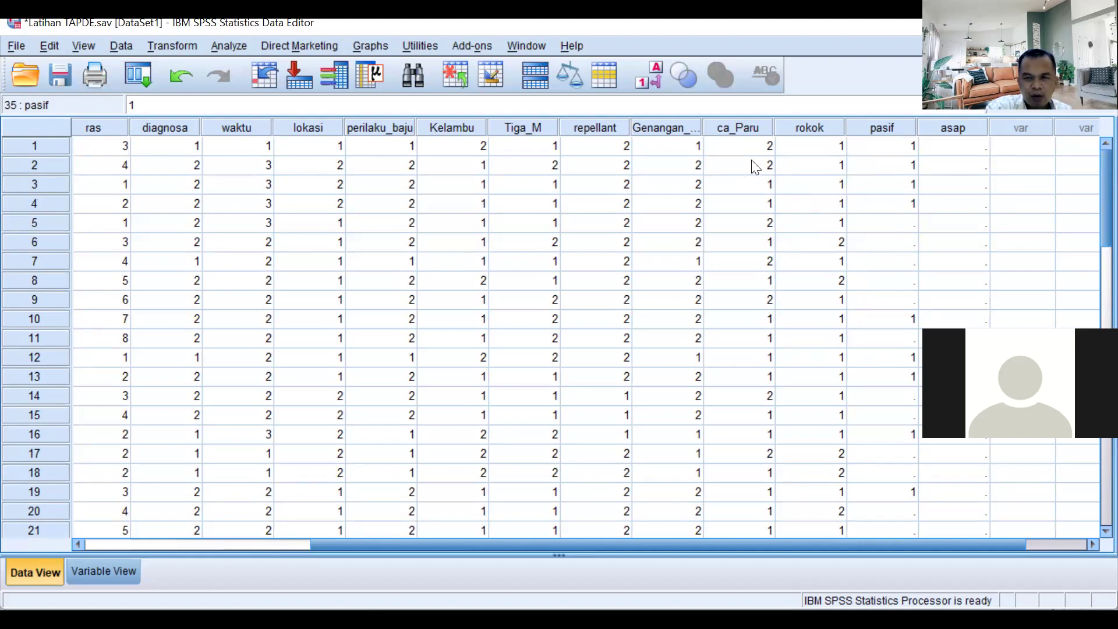
{"action": "left_click", "coordinate": [757, 185]}
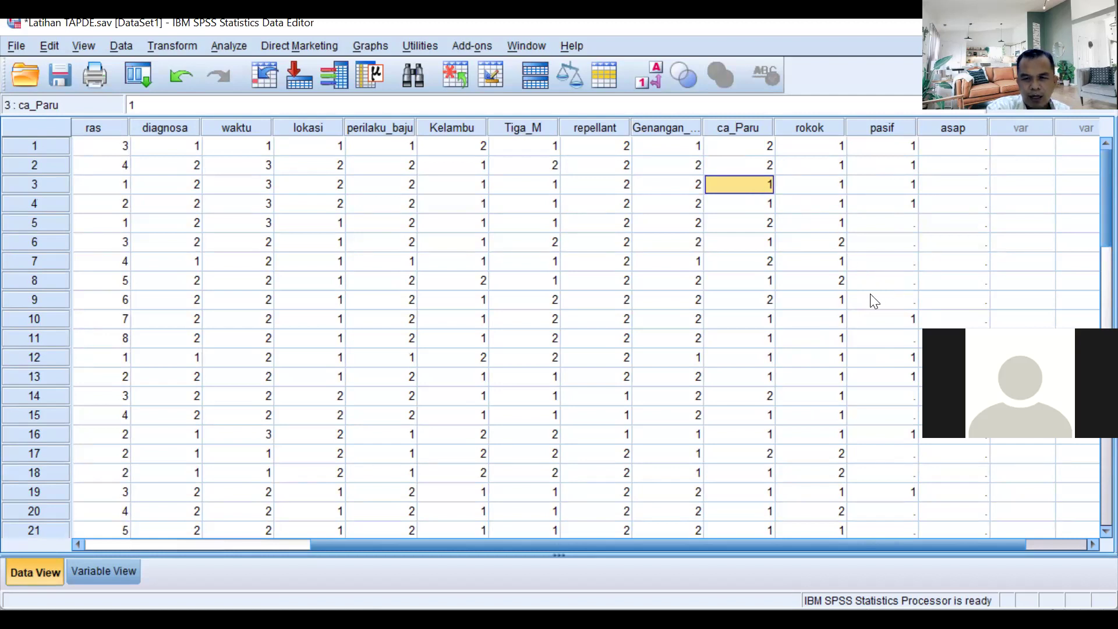
{"action": "left_click", "coordinate": [746, 239]}
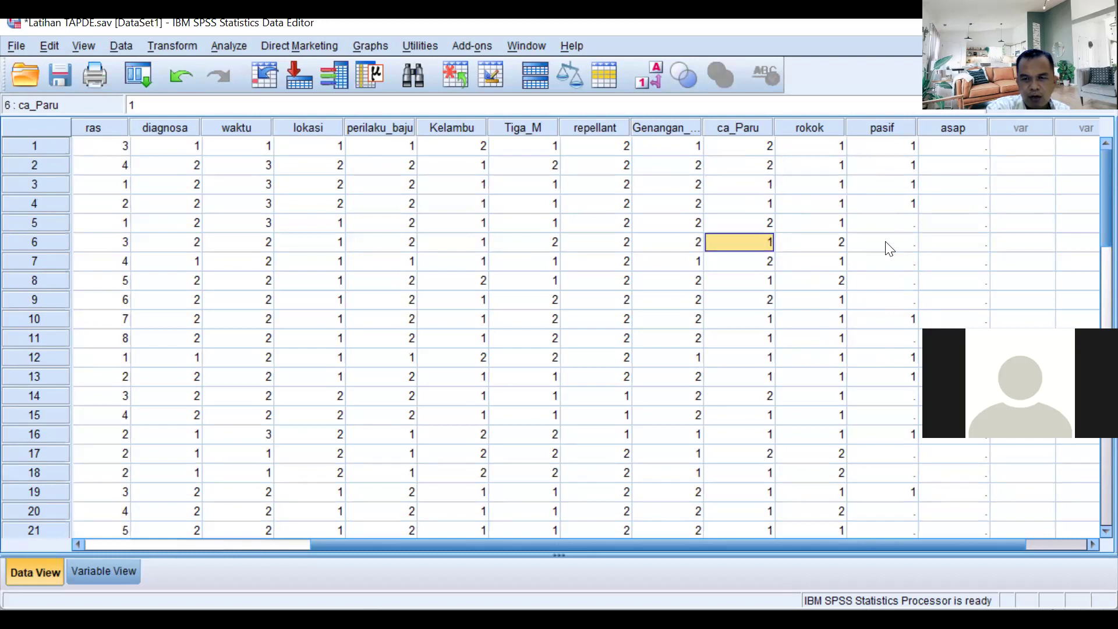
{"action": "left_click", "coordinate": [903, 248]}
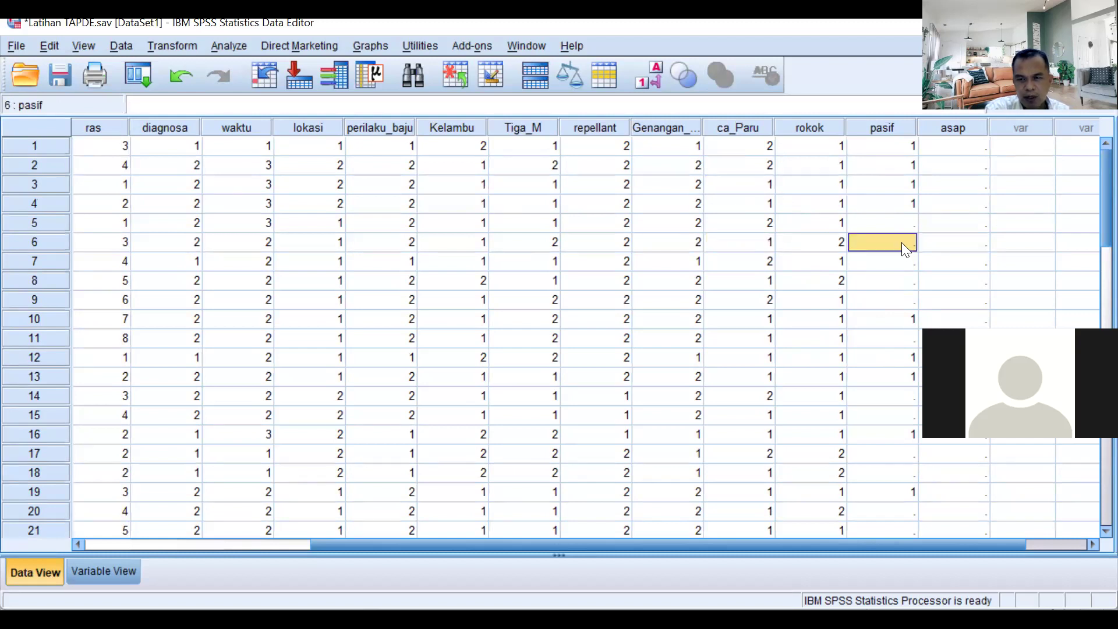
{"action": "type", "text": "1"}
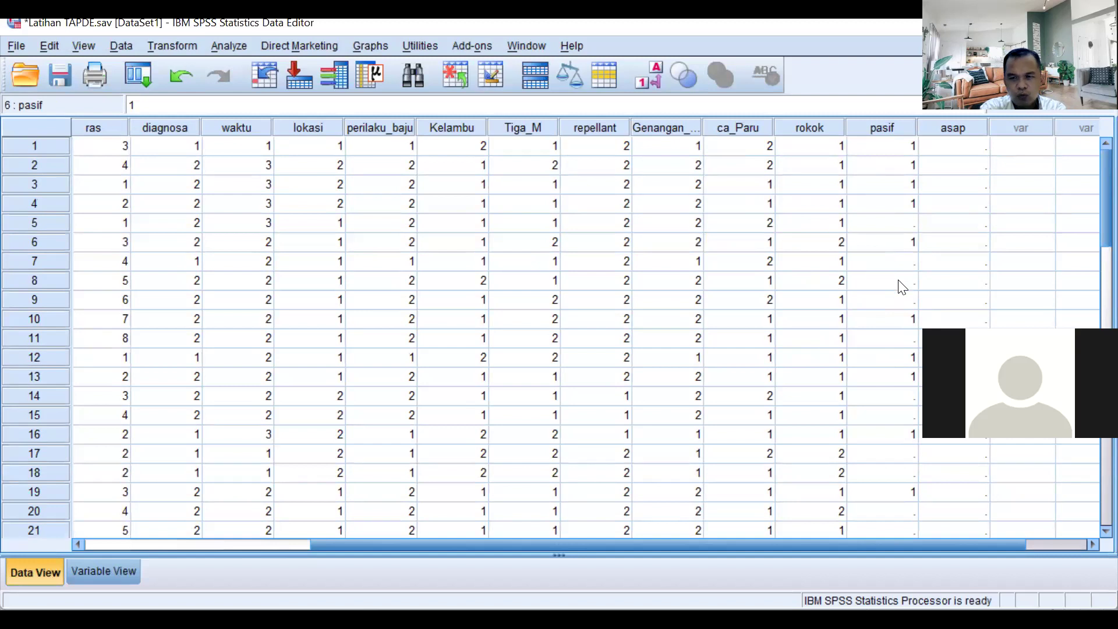
Step: Change the pasif code in row 6 to 2 and fill the pasif cells in rows 8, 11 and 15 with code 2
{"action": "left_click", "coordinate": [899, 280]}
{"action": "left_click", "coordinate": [895, 237]}
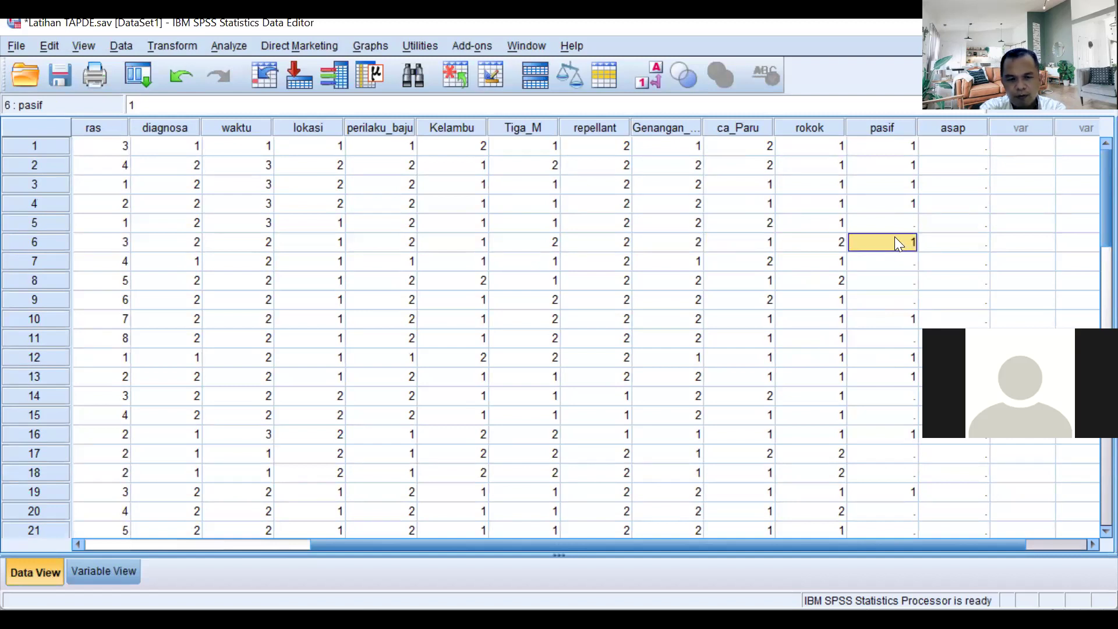
{"action": "type", "text": "2"}
{"action": "left_click", "coordinate": [901, 281]}
{"action": "type", "text": "2"}
{"action": "left_click", "coordinate": [903, 337]}
{"action": "type", "text": "2"}
{"action": "left_click", "coordinate": [899, 414]}
{"action": "type", "text": "2"}
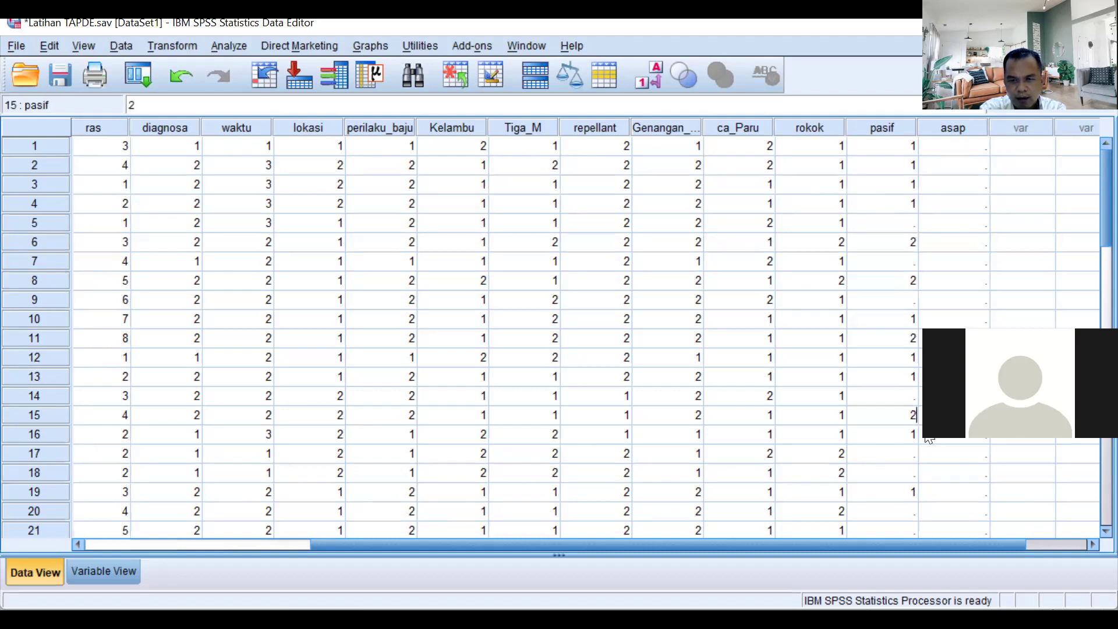
Step: Enter code 2 in the pasif column for rows 18 and 20
{"action": "left_click", "coordinate": [897, 473]}
{"action": "type", "text": "2"}
{"action": "left_click", "coordinate": [902, 511]}
{"action": "type", "text": "2"}
Step: Enter code 2 in the pasif column for rows 21, 22 and 24
{"action": "scroll", "coordinate": [929, 504], "scroll_direction": "down", "scroll_amount": 2}
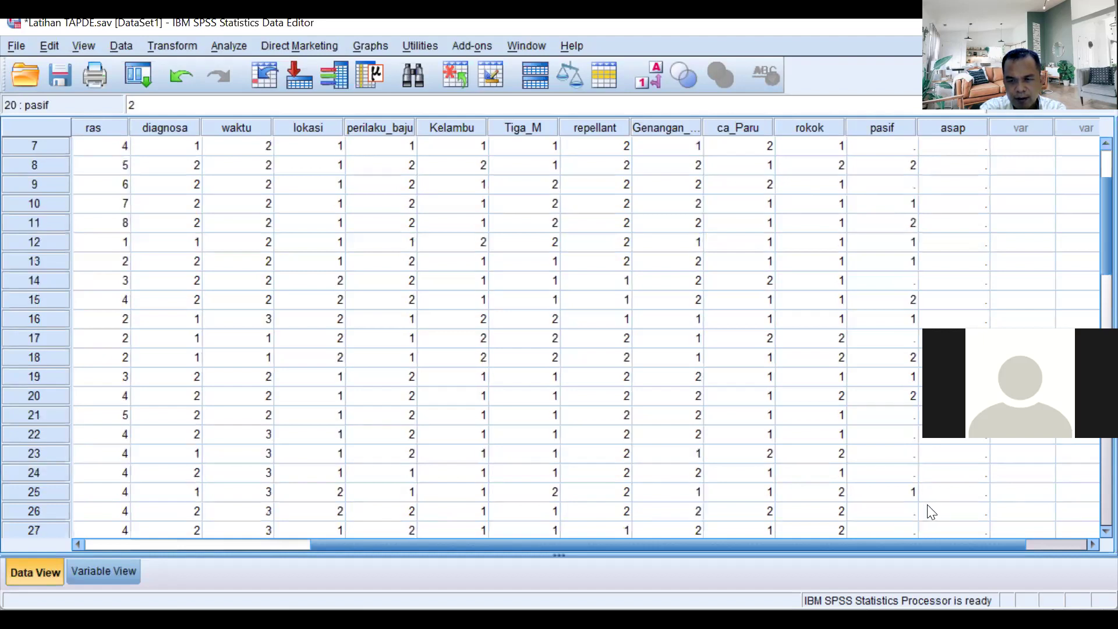
{"action": "left_click", "coordinate": [897, 417]}
{"action": "type", "text": "2"}
{"action": "left_click", "coordinate": [899, 435]}
{"action": "type", "text": "2"}
{"action": "left_click", "coordinate": [898, 470]}
{"action": "type", "text": "2"}
Step: Enter code 2 in the pasif column for rows 27, 29 and 30
{"action": "scroll", "coordinate": [897, 472], "scroll_direction": "down", "scroll_amount": 1}
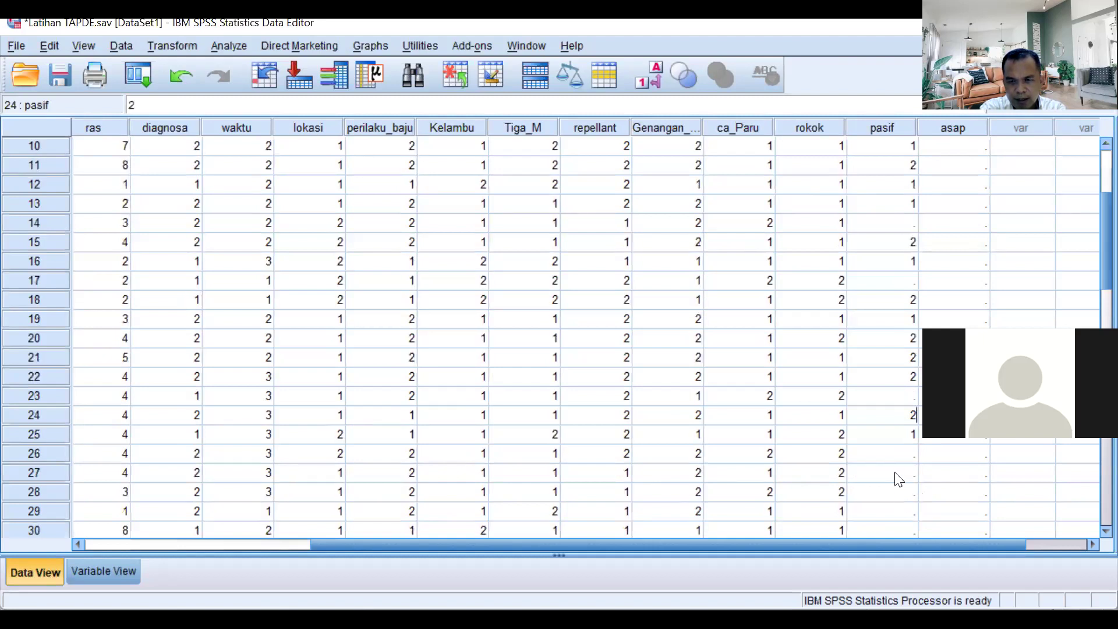
{"action": "left_click", "coordinate": [899, 476]}
{"action": "type", "text": "2"}
{"action": "left_click", "coordinate": [899, 505]}
{"action": "type", "text": "2"}
{"action": "scroll", "coordinate": [897, 486], "scroll_direction": "down", "scroll_amount": 1}
{"action": "left_click", "coordinate": [893, 473]}
{"action": "type", "text": "2"}
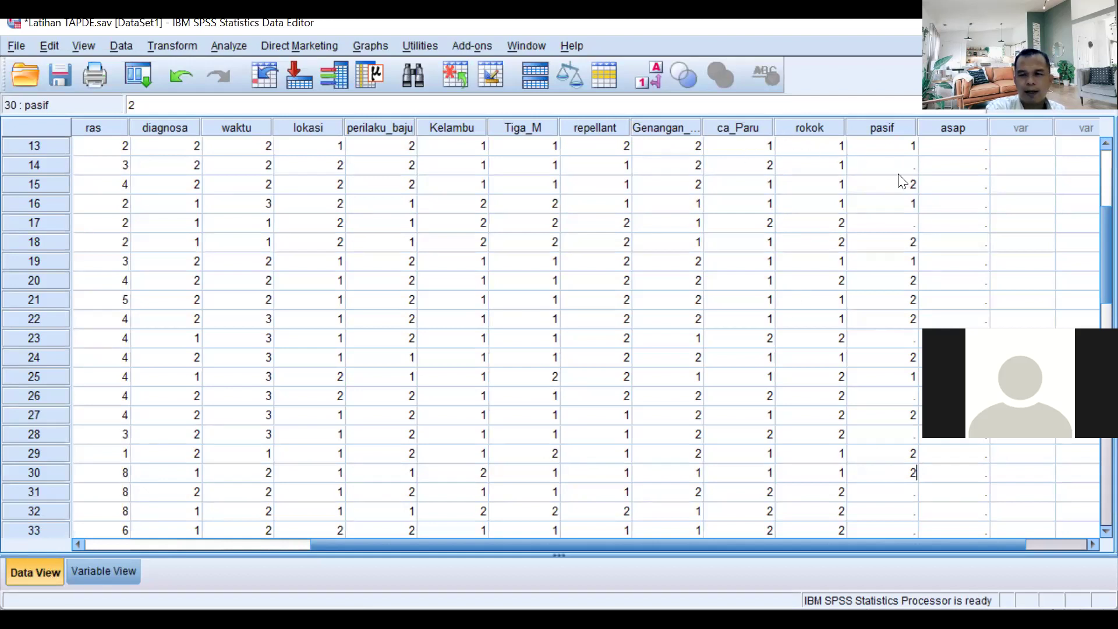
Step: Return to the first rows, check the ca_Paru cell of row 5, and enter code 2 in the pasif cells of rows 5, 7 and 9
{"action": "scroll", "coordinate": [902, 181], "scroll_direction": "up", "scroll_amount": 4}
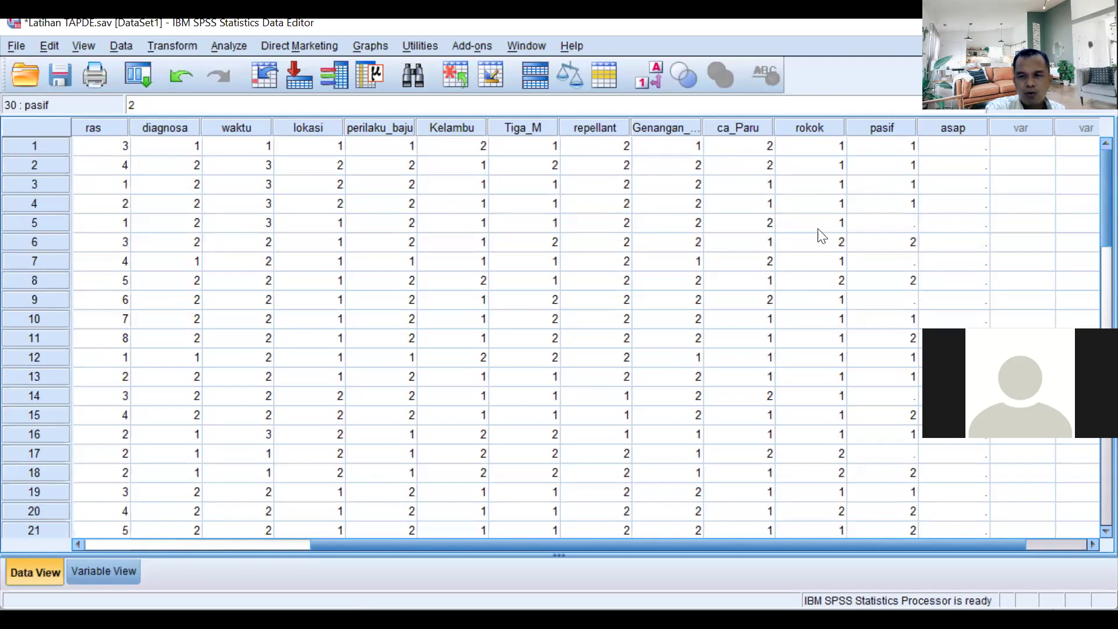
{"action": "left_click", "coordinate": [736, 227]}
{"action": "left_click", "coordinate": [884, 224]}
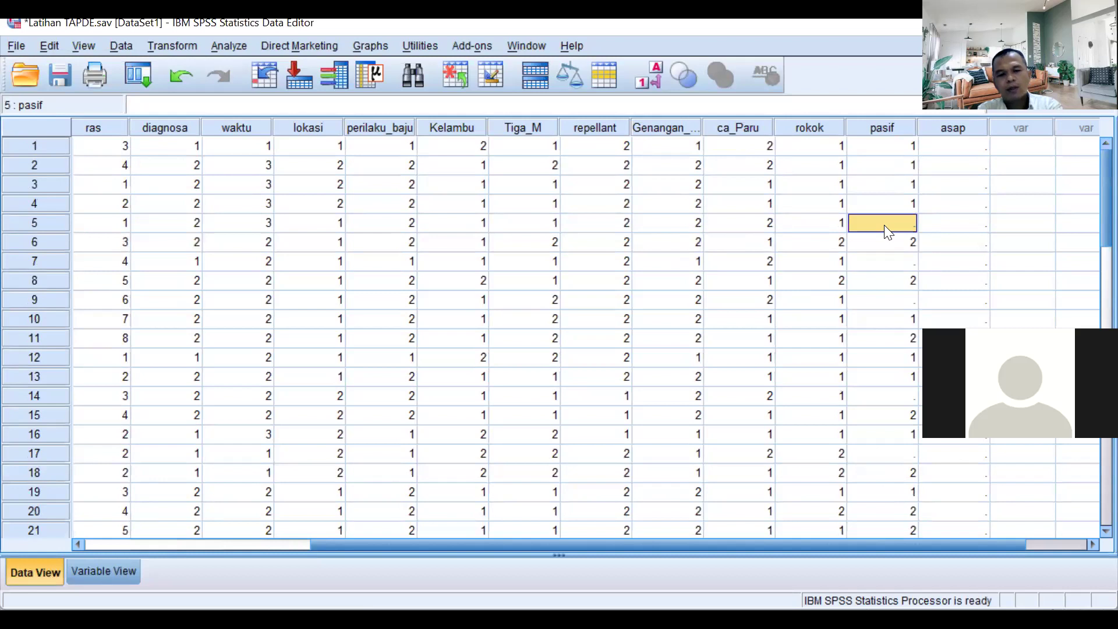
{"action": "type", "text": "2"}
{"action": "left_click", "coordinate": [904, 261]}
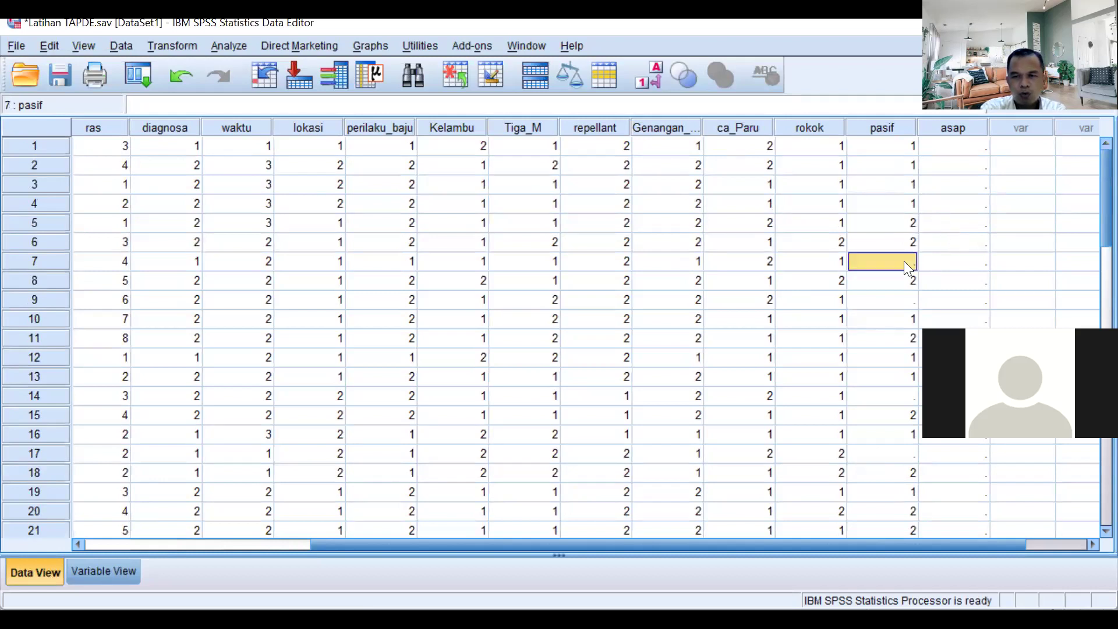
{"action": "type", "text": "2"}
{"action": "left_click", "coordinate": [902, 299]}
{"action": "type", "text": "2"}
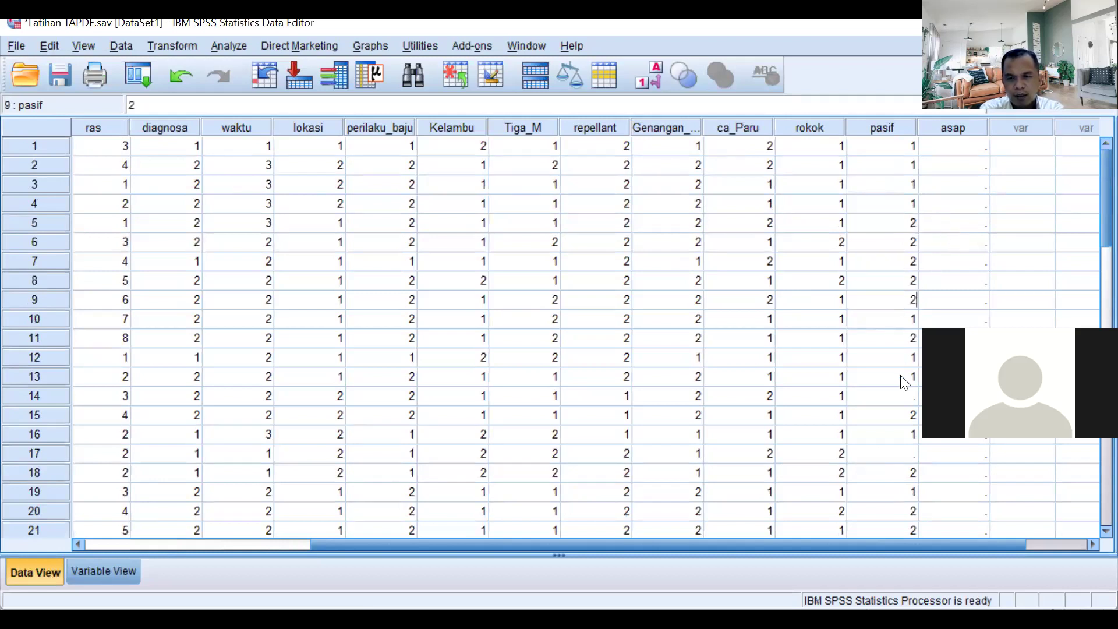
Step: Enter code 2 in the empty pasif cells of rows 14, 17, 23 and 26
{"action": "left_click", "coordinate": [903, 396]}
{"action": "type", "text": "2"}
{"action": "left_click", "coordinate": [898, 455]}
{"action": "type", "text": "2"}
{"action": "scroll", "coordinate": [915, 462], "scroll_direction": "down", "scroll_amount": 2}
{"action": "left_click", "coordinate": [903, 453]}
{"action": "type", "text": "2"}
{"action": "left_click", "coordinate": [897, 512]}
{"action": "type", "text": "2"}
Step: Enter code 2 in the empty pasif cells of rows 28 and 31
{"action": "scroll", "coordinate": [916, 505], "scroll_direction": "down", "scroll_amount": 2}
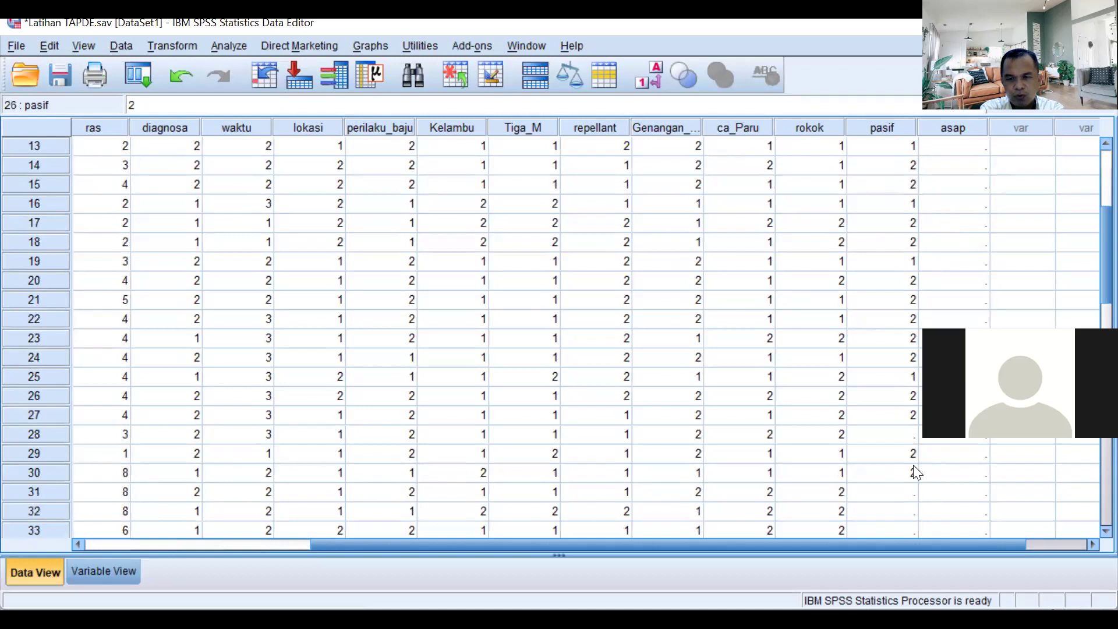
{"action": "left_click", "coordinate": [897, 436]}
{"action": "type", "text": "2"}
{"action": "left_click", "coordinate": [904, 493]}
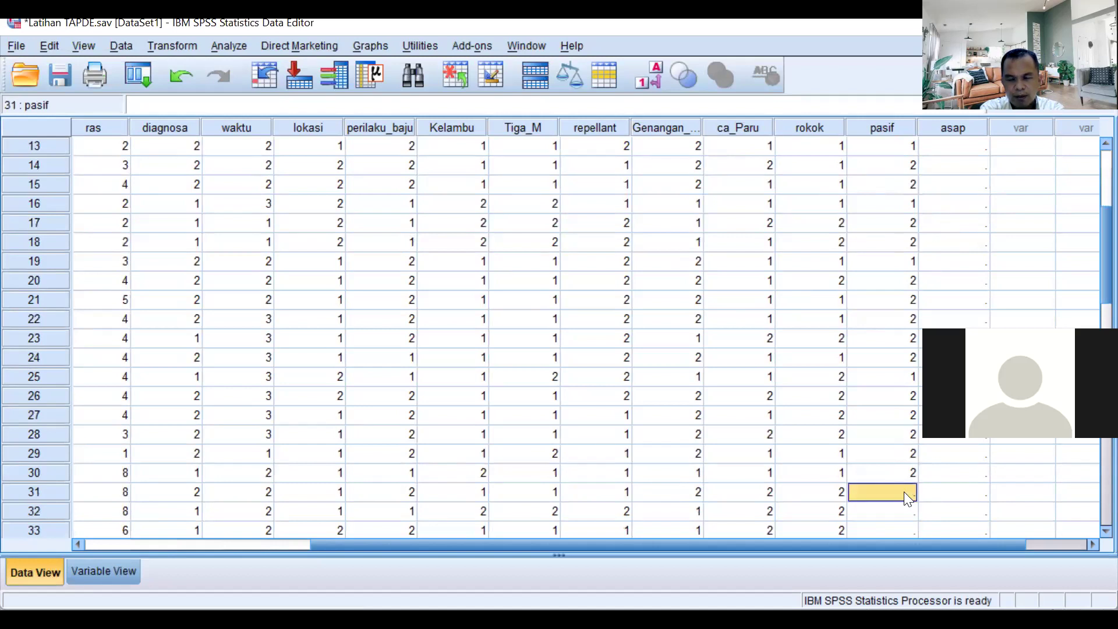
{"action": "type", "text": "2"}
Step: Enter code 2 in the pasif column for rows 32, 33 and 36
{"action": "scroll", "coordinate": [906, 496], "scroll_direction": "down", "scroll_amount": 2}
{"action": "left_click", "coordinate": [898, 402]}
{"action": "type", "text": "2"}
{"action": "left_click", "coordinate": [900, 418]}
{"action": "type", "text": "2"}
{"action": "left_click", "coordinate": [898, 473]}
{"action": "type", "text": "2"}
Step: Complete the pasif column by entering code 2 in rows 37, 38, 39 and 40
{"action": "scroll", "coordinate": [923, 473], "scroll_direction": "down", "scroll_amount": 2}
{"action": "left_click", "coordinate": [903, 377]}
{"action": "type", "text": "2"}
{"action": "left_click", "coordinate": [898, 398]}
{"action": "type", "text": "2"}
{"action": "left_click", "coordinate": [903, 415]}
{"action": "type", "text": "2"}
{"action": "left_click", "coordinate": [902, 435]}
{"action": "type", "text": "2"}
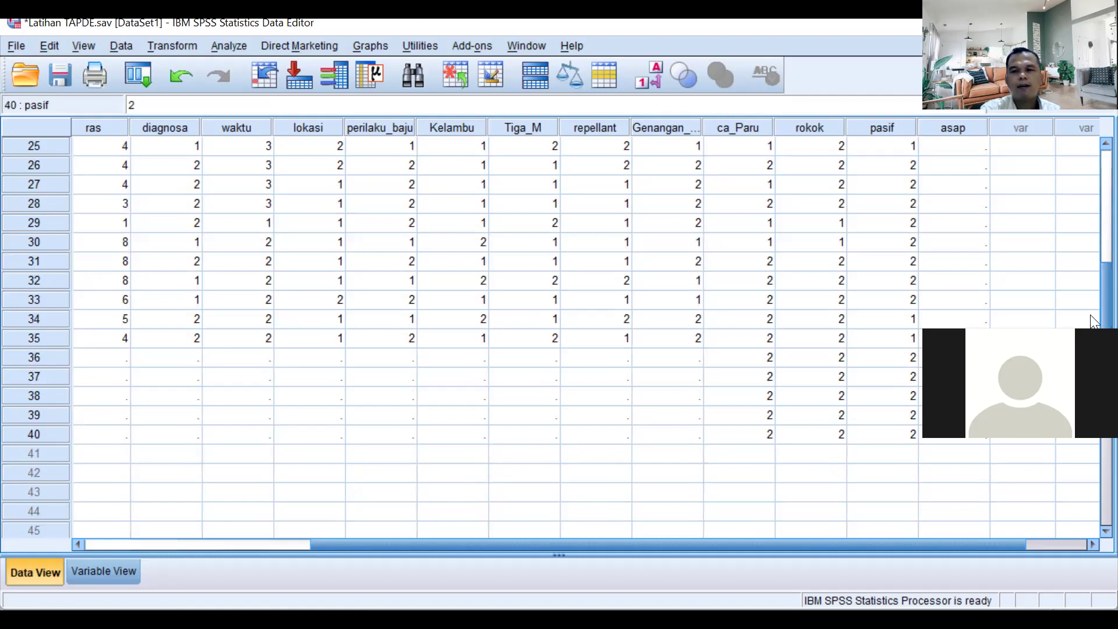
Step: Go back to the start of the data and review the rokok, pasif, asap and ca_Paru columns
{"action": "scroll", "coordinate": [1093, 321], "scroll_direction": "up", "scroll_amount": 8}
{"action": "left_click", "coordinate": [833, 131]}
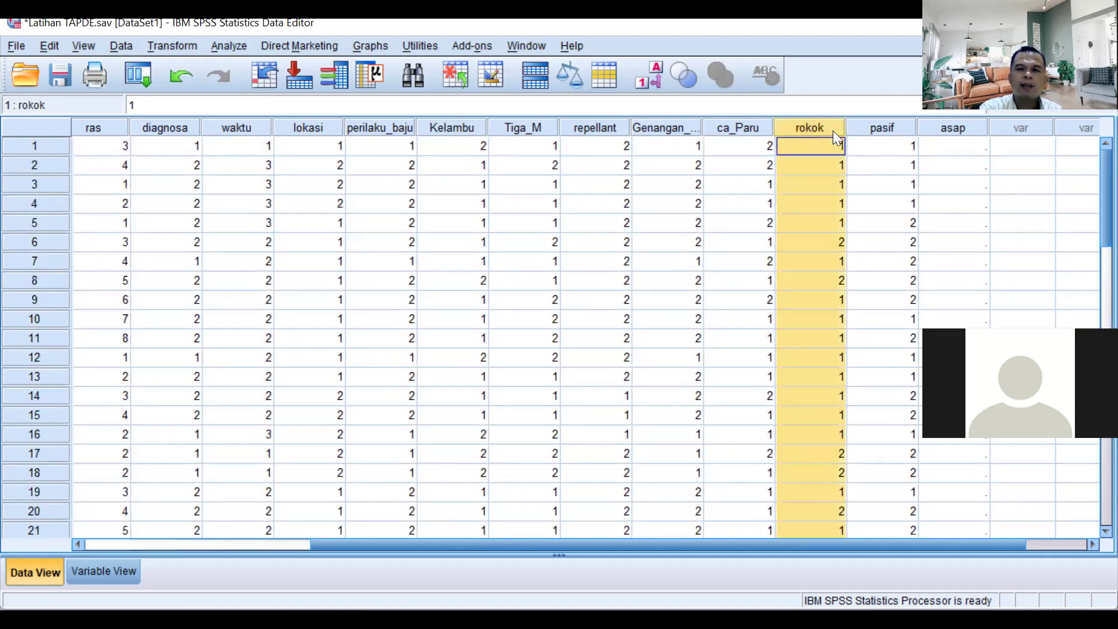
{"action": "left_click", "coordinate": [881, 124]}
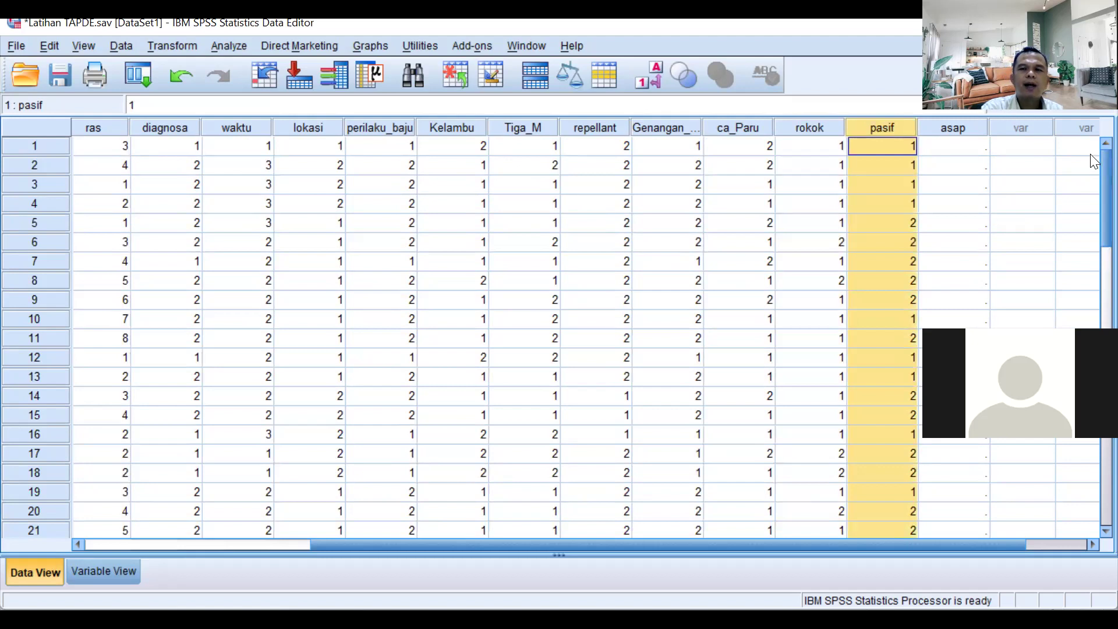
{"action": "left_click", "coordinate": [963, 130]}
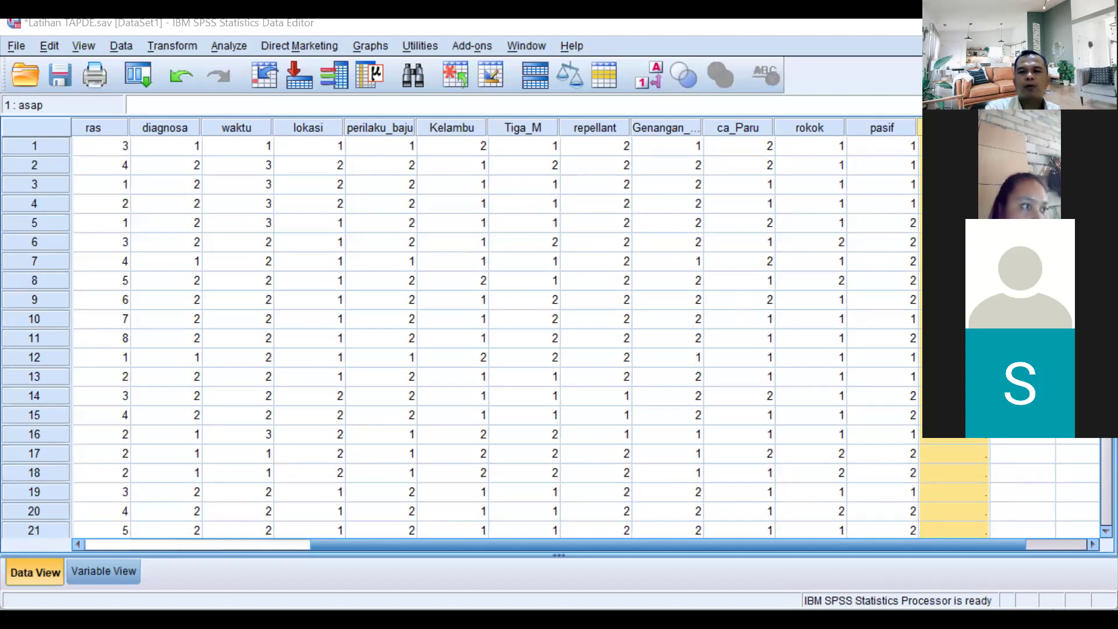
{"action": "key", "text": "Up"}
{"action": "key", "text": "Down"}
{"action": "key", "text": "Up"}
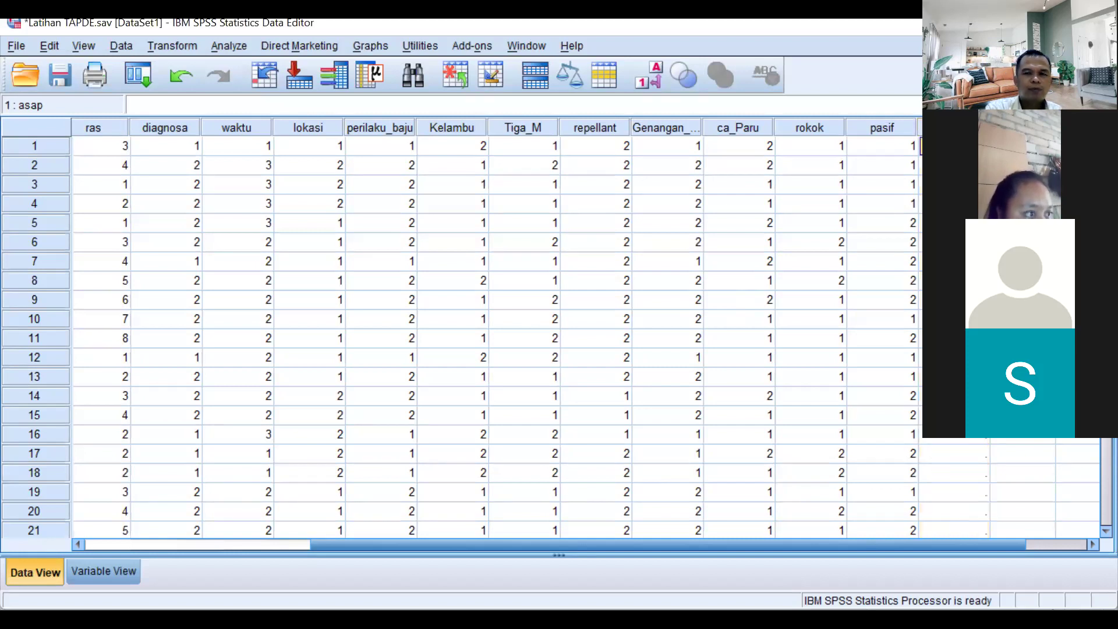
{"action": "left_click", "coordinate": [743, 140]}
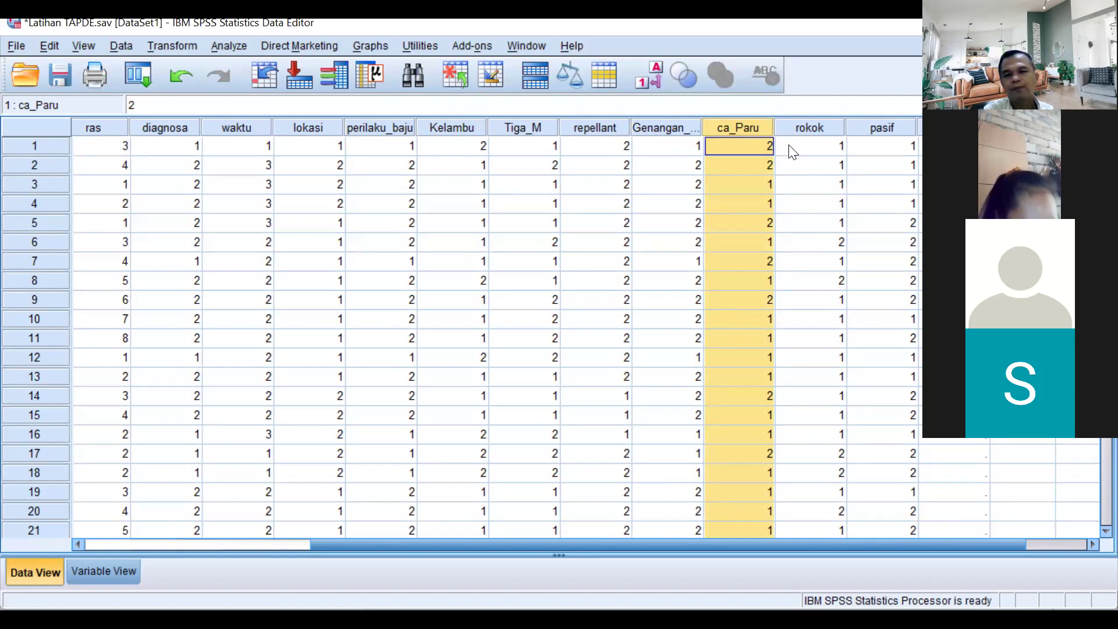
Step: Check the ca_Paru code of row 3 and fill the asap cells of rows 3, 4, 10 and 15, with code 1 in row 15
{"action": "left_click", "coordinate": [756, 184]}
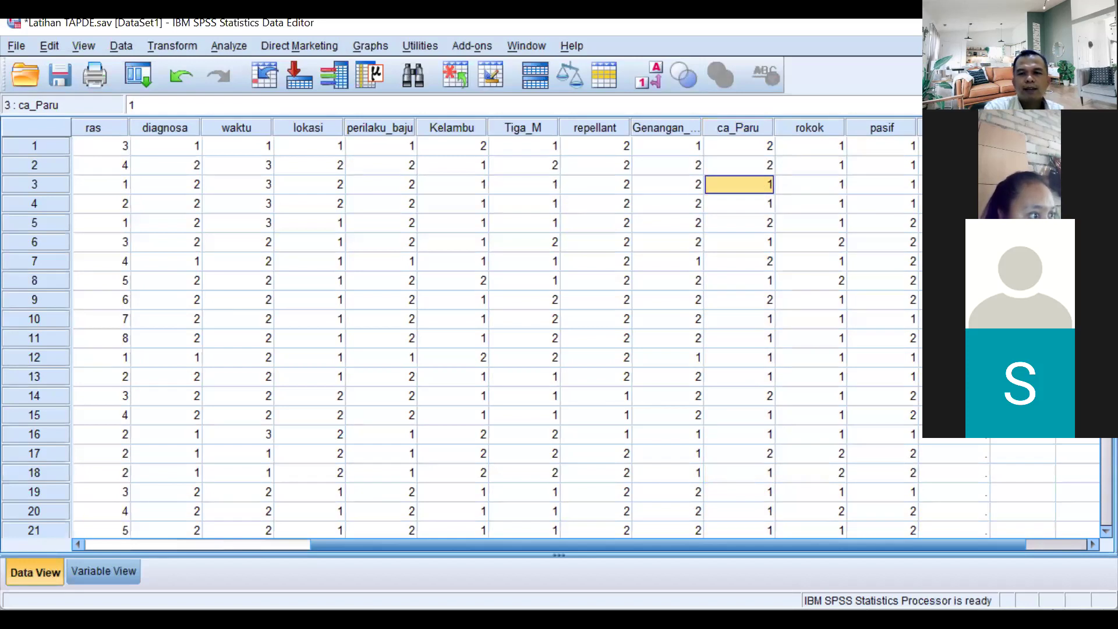
{"action": "left_click", "coordinate": [955, 184]}
{"action": "left_click", "coordinate": [956, 203]}
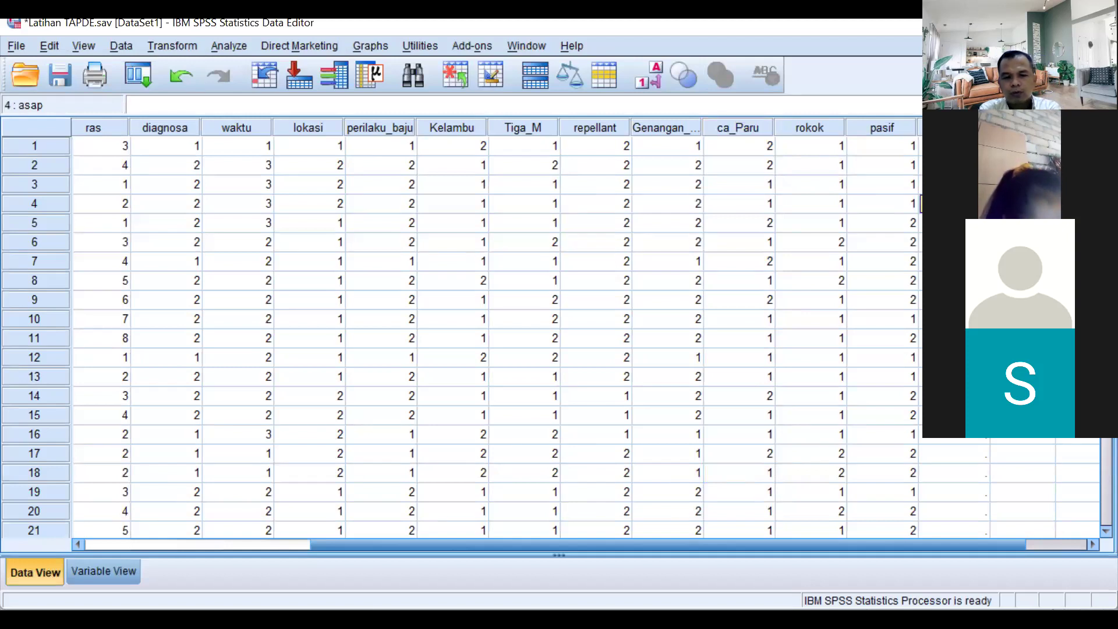
{"action": "left_click", "coordinate": [955, 319]}
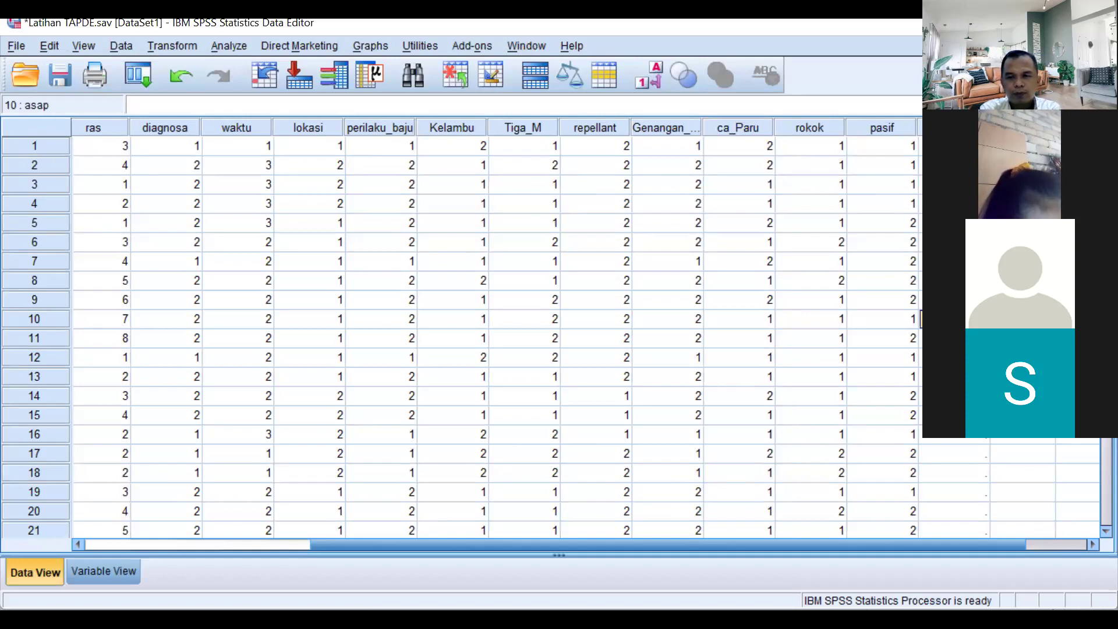
{"action": "left_click", "coordinate": [955, 415]}
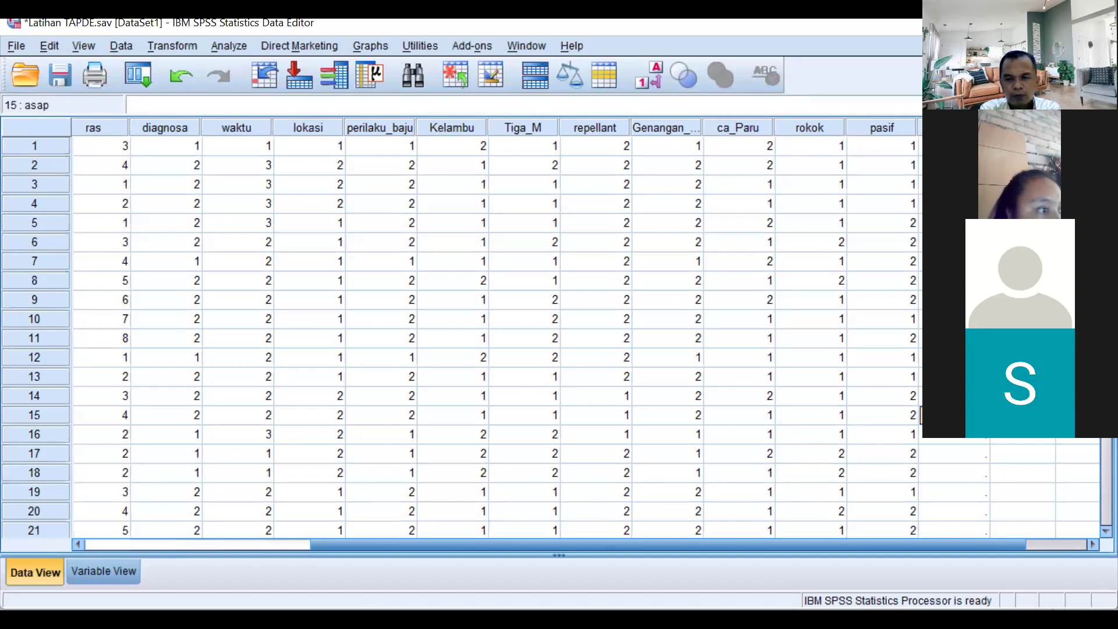
{"action": "type", "text": "1"}
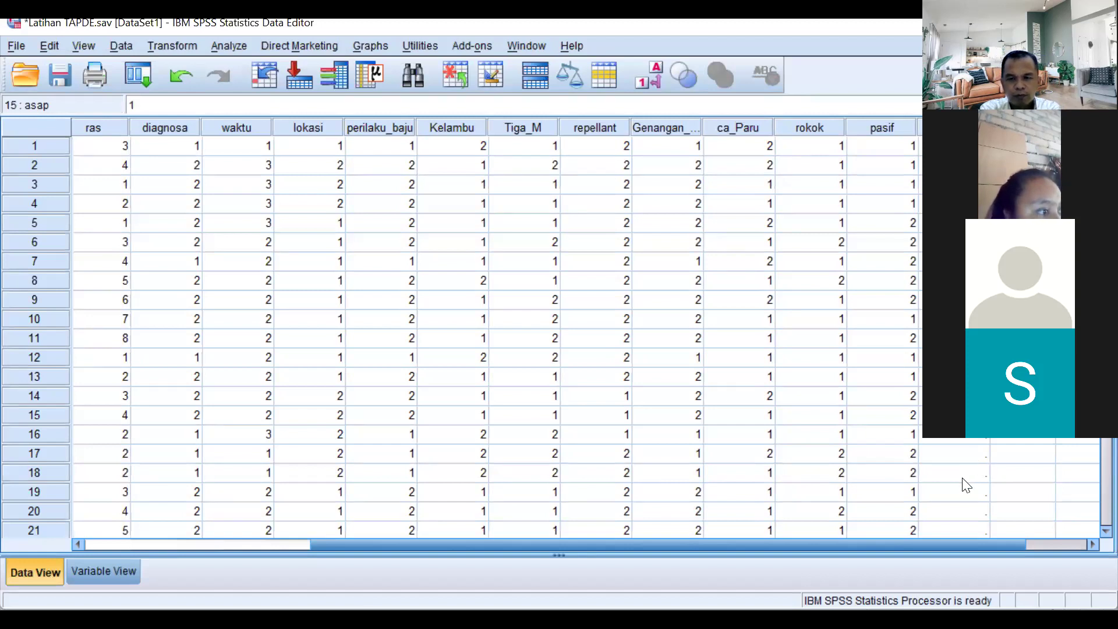
Step: Enter code 1 in the asap column for rows 18, 19, 29 and 30
{"action": "left_click", "coordinate": [965, 470]}
{"action": "type", "text": "1"}
{"action": "left_click", "coordinate": [966, 495]}
{"action": "type", "text": "1"}
{"action": "scroll", "coordinate": [971, 501], "scroll_direction": "down", "scroll_amount": 4}
{"action": "left_click", "coordinate": [976, 457]}
{"action": "type", "text": "1"}
{"action": "left_click", "coordinate": [961, 473]}
{"action": "type", "text": "1"}
Step: Fill the asap cells of rows 22 and 25, with code 1 in row 25
{"action": "scroll", "coordinate": [968, 484], "scroll_direction": "down", "scroll_amount": 5}
{"action": "scroll", "coordinate": [973, 466], "scroll_direction": "up", "scroll_amount": 4}
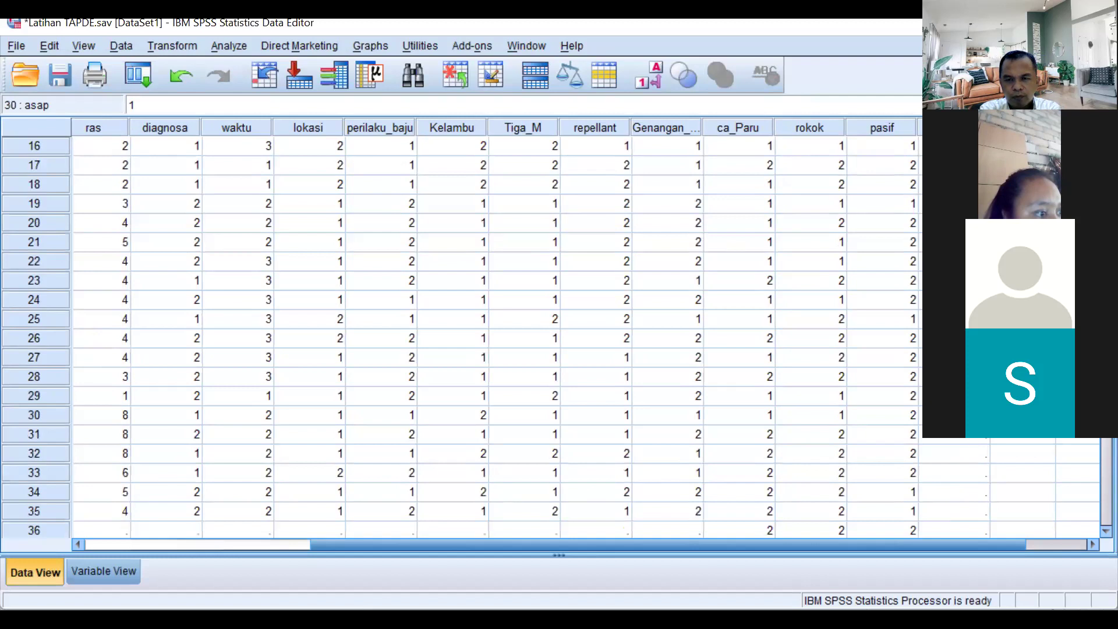
{"action": "left_click", "coordinate": [961, 261]}
{"action": "left_click", "coordinate": [961, 318]}
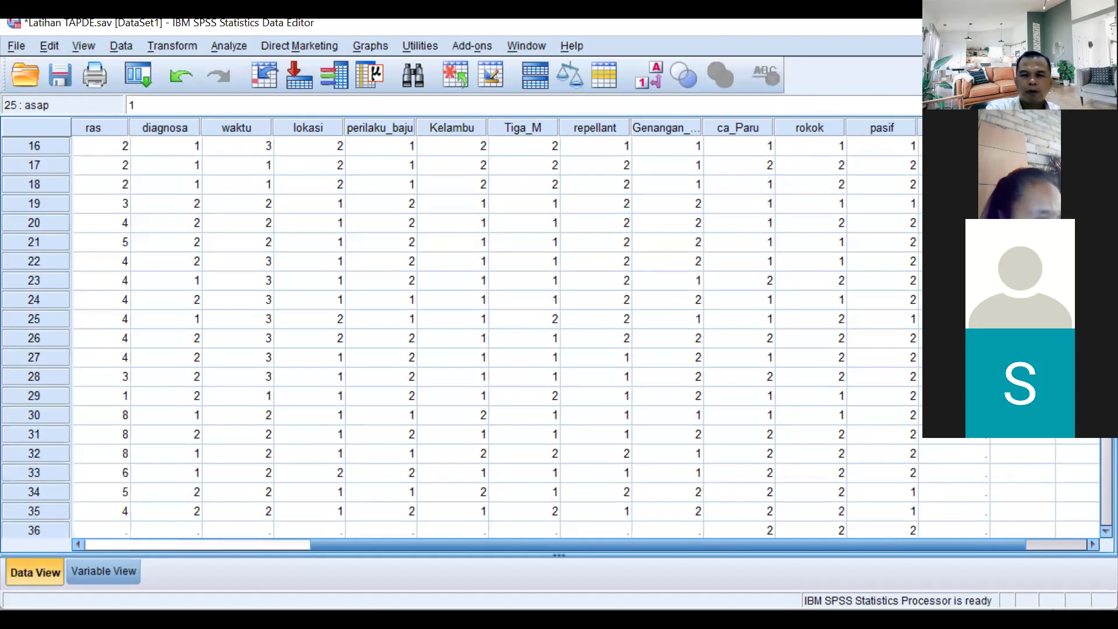
Step: Check the ca_Paru code of row 13, enter code 2 in the asap cells of rows 13, 16, 20 and 27, and fill row 24
{"action": "scroll", "coordinate": [466, 338], "scroll_direction": "up", "scroll_amount": 1}
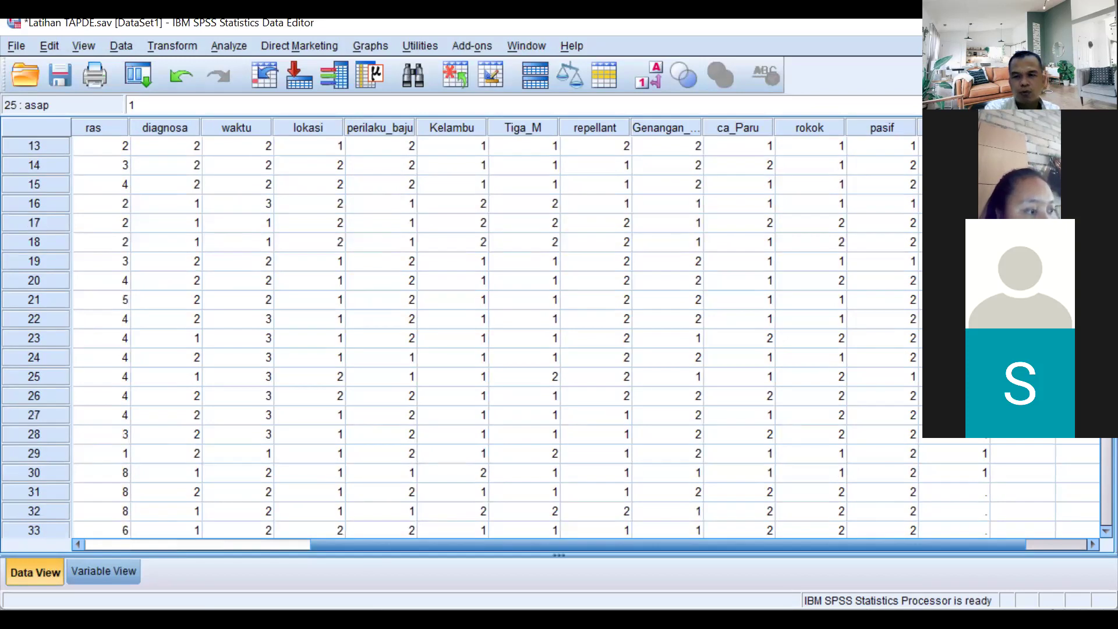
{"action": "left_click", "coordinate": [731, 144]}
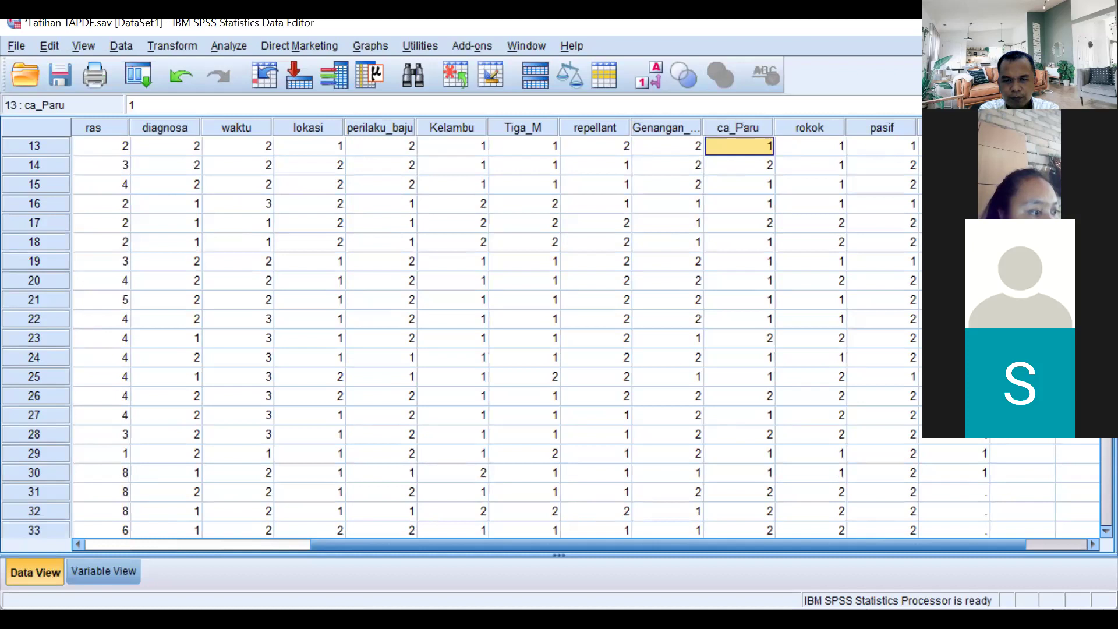
{"action": "left_click", "coordinate": [955, 145]}
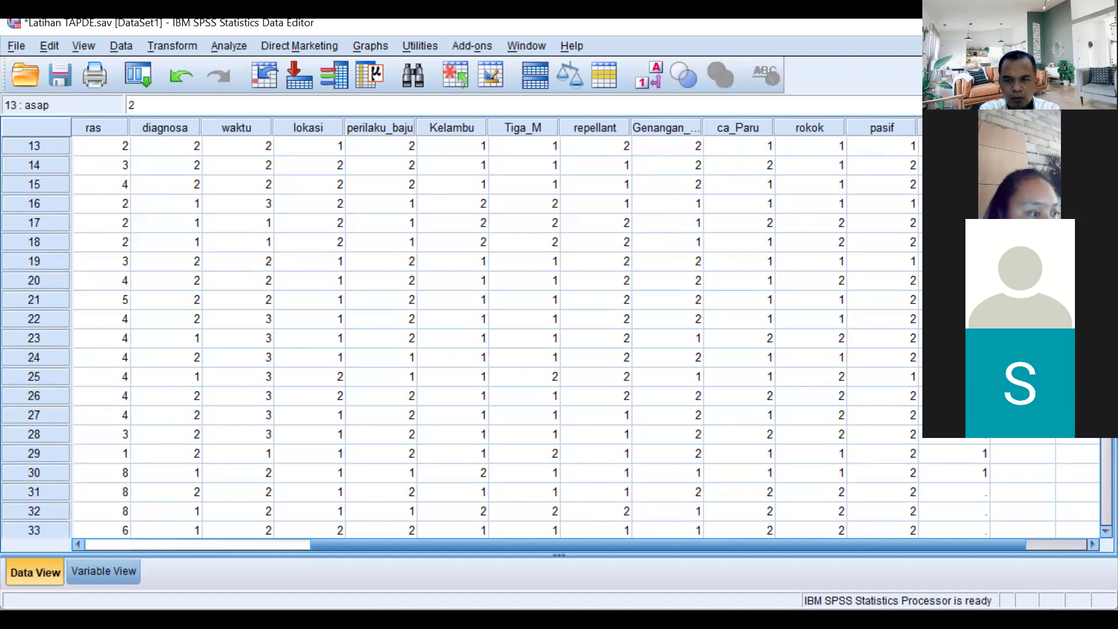
{"action": "left_click", "coordinate": [955, 203]}
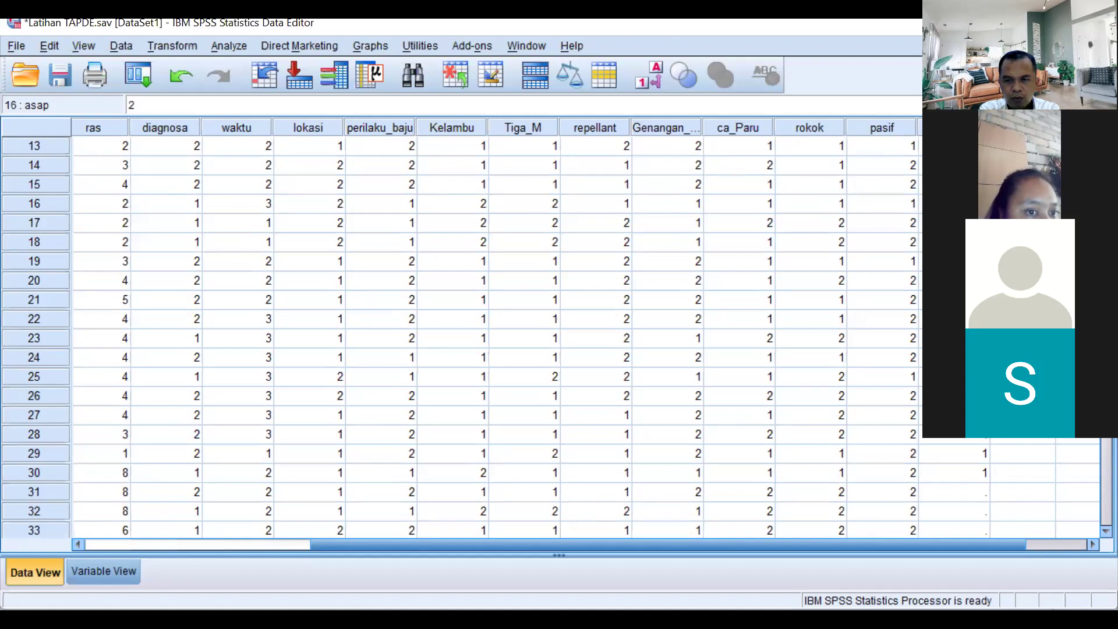
{"action": "left_click", "coordinate": [955, 280]}
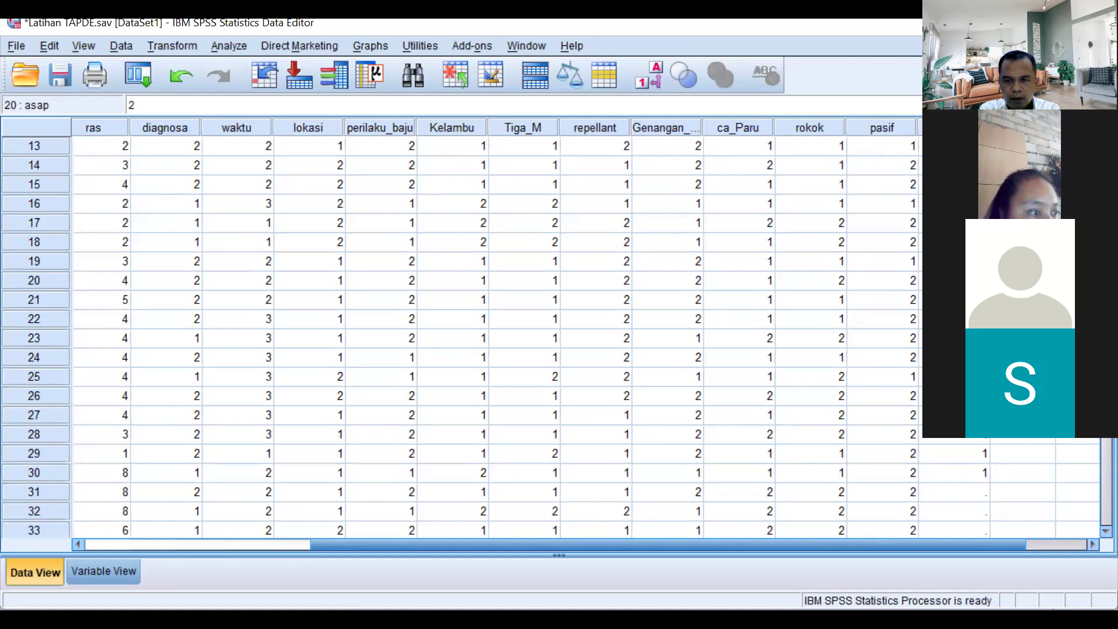
{"action": "left_click", "coordinate": [955, 357]}
{"action": "left_click", "coordinate": [955, 414]}
Step: Enter code 2 in the asap column for rows 6, 12 and 21
{"action": "scroll", "coordinate": [970, 486], "scroll_direction": "down", "scroll_amount": 3}
{"action": "scroll", "coordinate": [967, 487], "scroll_direction": "up", "scroll_amount": 7}
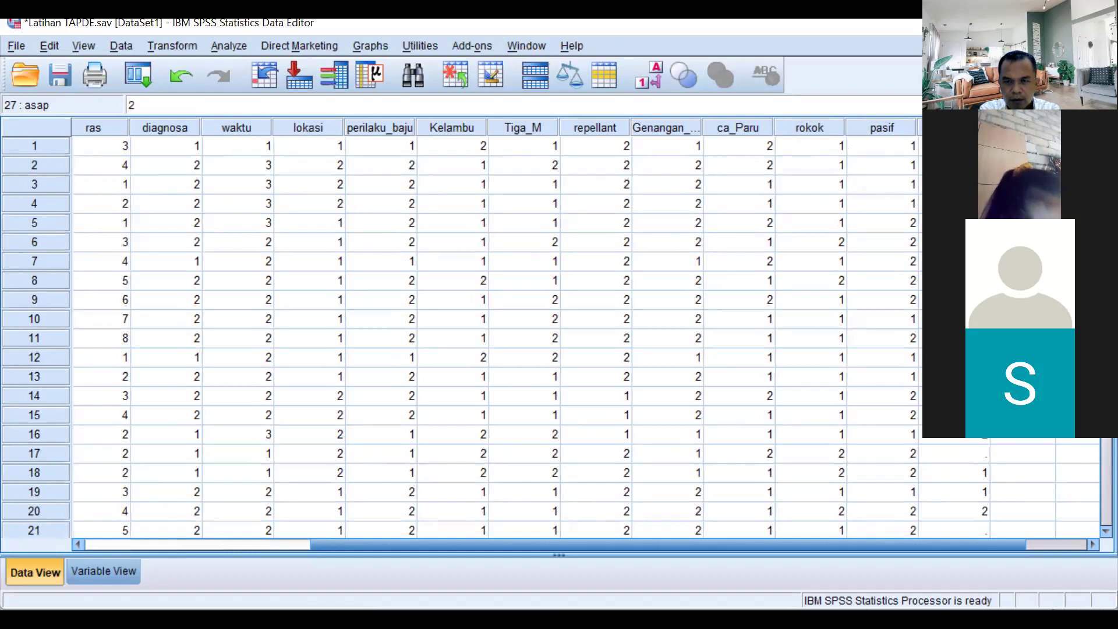
{"action": "left_click", "coordinate": [955, 241]}
{"action": "key", "text": "Down"}
{"action": "key", "text": "Down"}
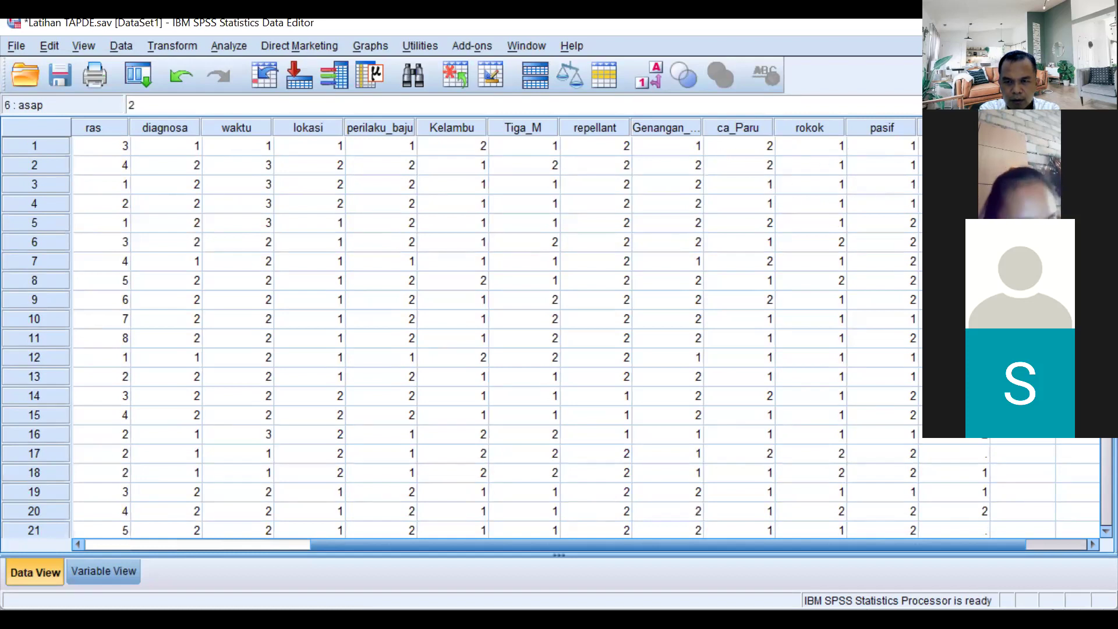
{"action": "key", "text": "Down"}
{"action": "key", "text": "Down"}
{"action": "key", "text": "Down"}
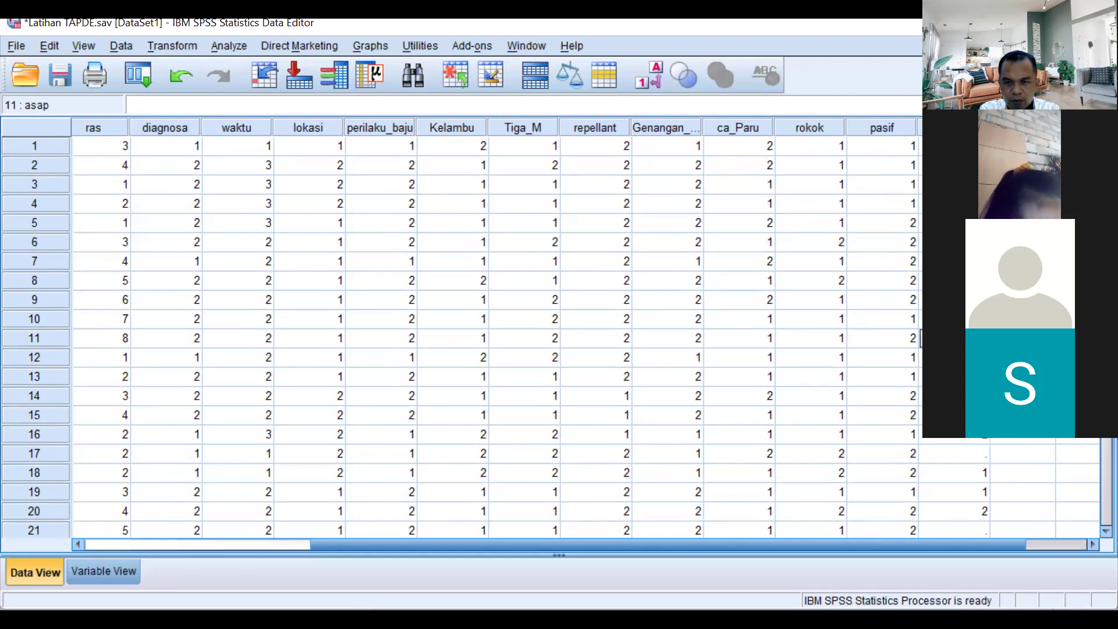
{"action": "key", "text": "Down"}
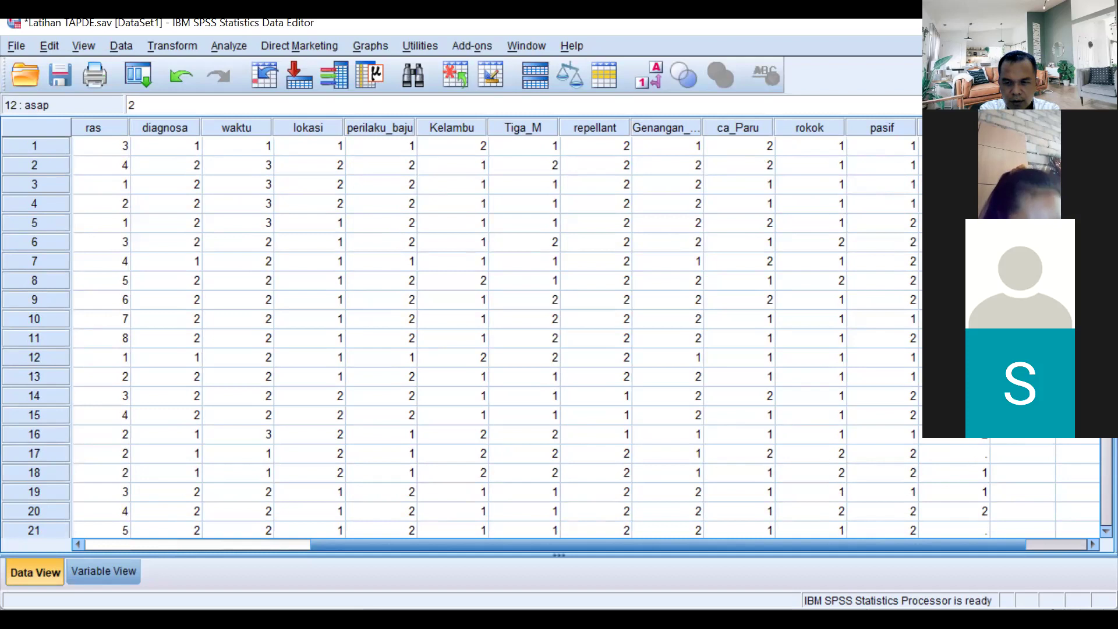
{"action": "left_click", "coordinate": [968, 527]}
{"action": "type", "text": "2"}
Step: Fill the asap cells of rows 1, 2, 5, 7, 9 and 14, with code 1 in row 14
{"action": "key", "text": "ctrl+Up"}
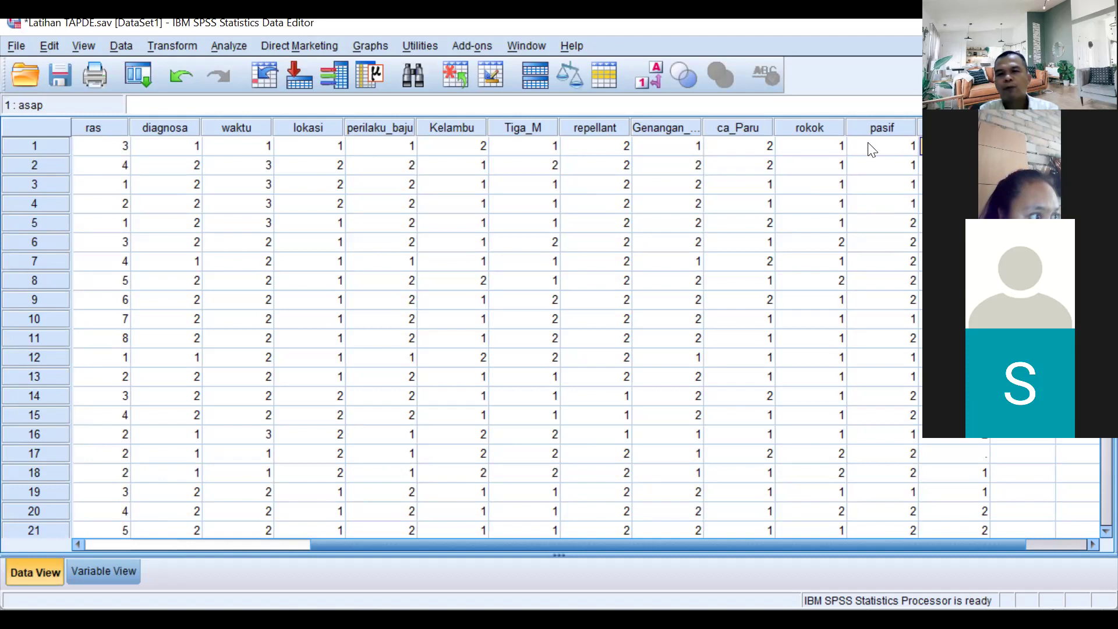
{"action": "left_click", "coordinate": [752, 150]}
{"action": "left_click", "coordinate": [955, 146]}
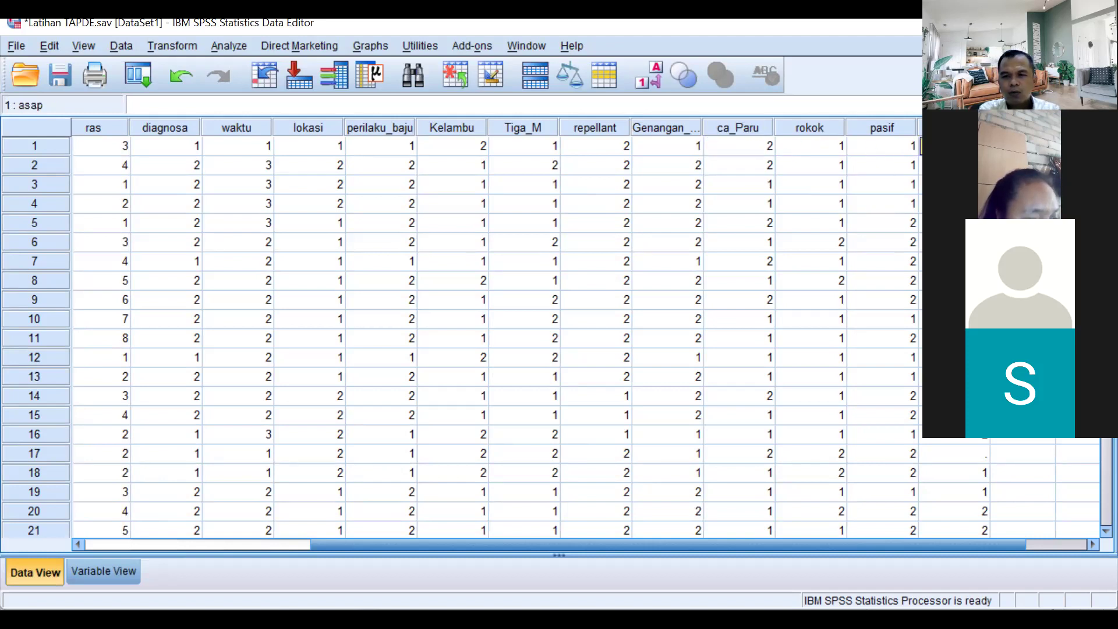
{"action": "left_click", "coordinate": [955, 165]}
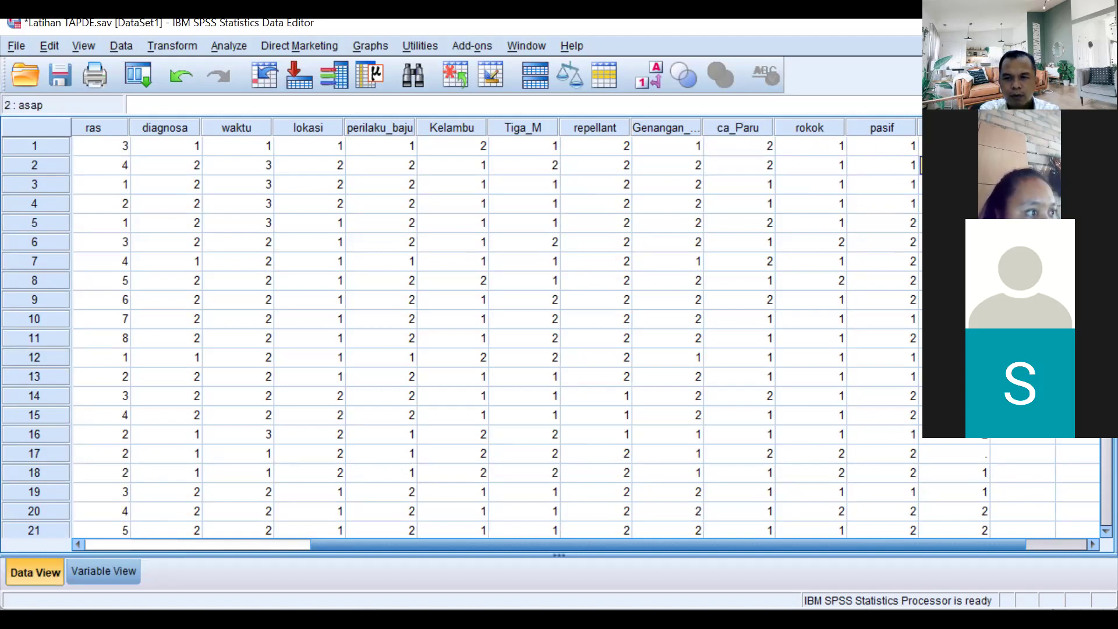
{"action": "left_click", "coordinate": [955, 223]}
{"action": "left_click", "coordinate": [955, 261]}
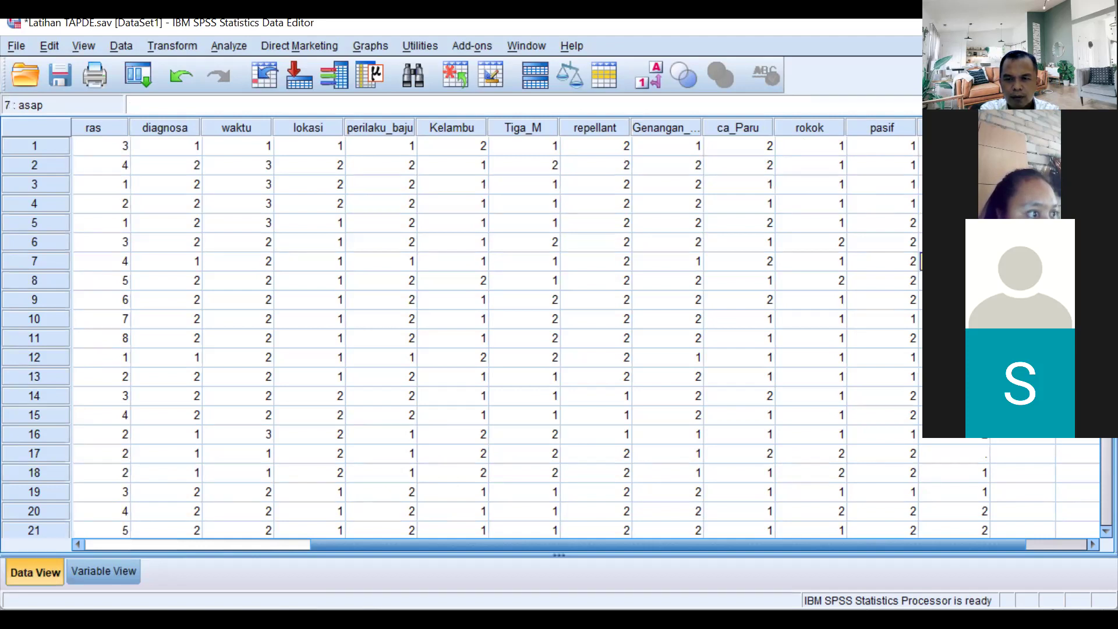
{"action": "left_click", "coordinate": [955, 299]}
{"action": "left_click", "coordinate": [955, 395]}
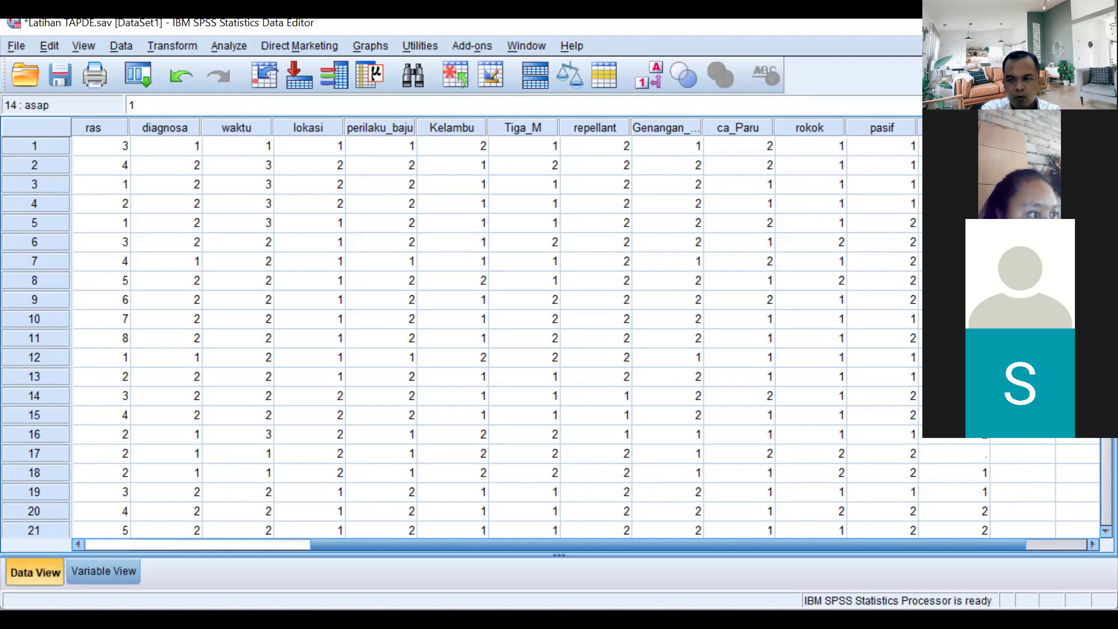
Step: Enter code 2 in the asap column for rows 17, 23, 26 and 28
{"action": "left_click", "coordinate": [969, 455]}
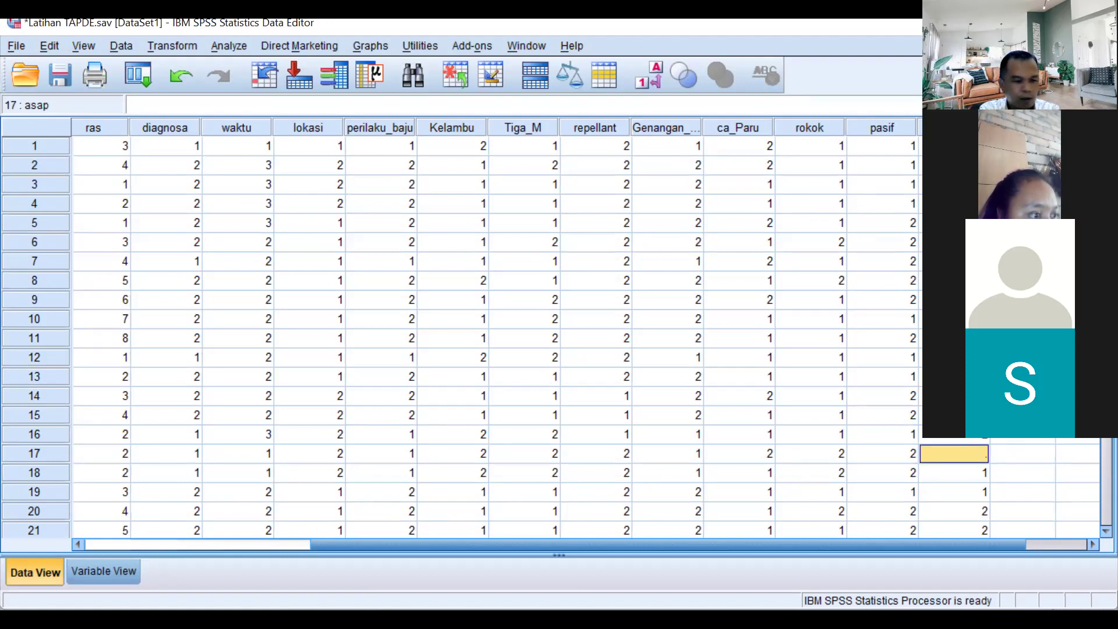
{"action": "scroll", "coordinate": [550, 338], "scroll_direction": "down", "scroll_amount": 2}
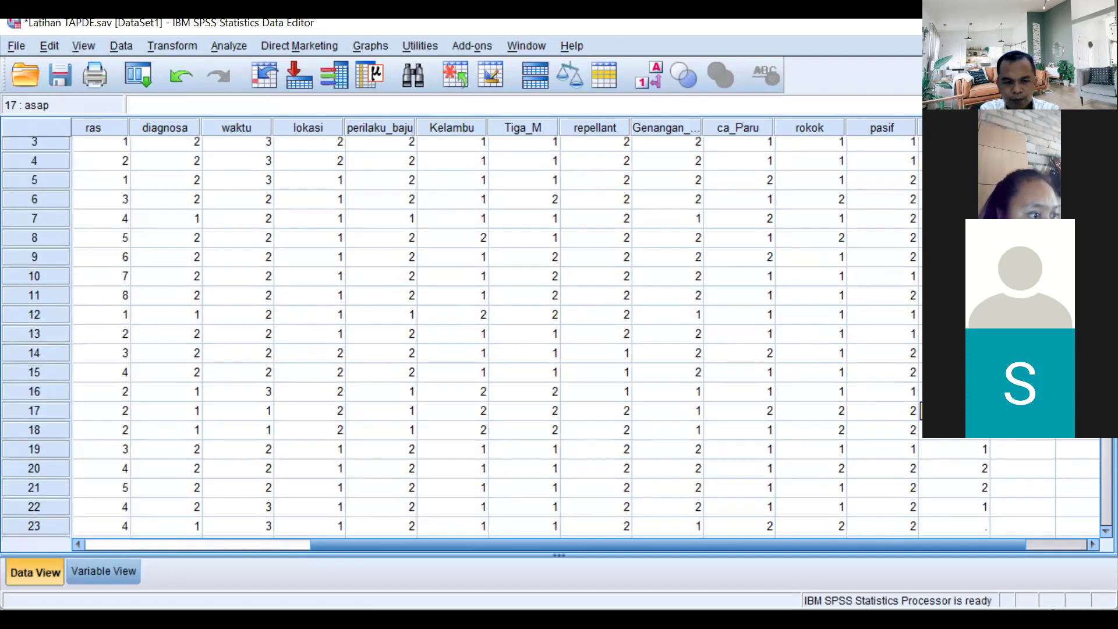
{"action": "scroll", "coordinate": [986, 456], "scroll_direction": "down", "scroll_amount": 2}
{"action": "left_click", "coordinate": [961, 414]}
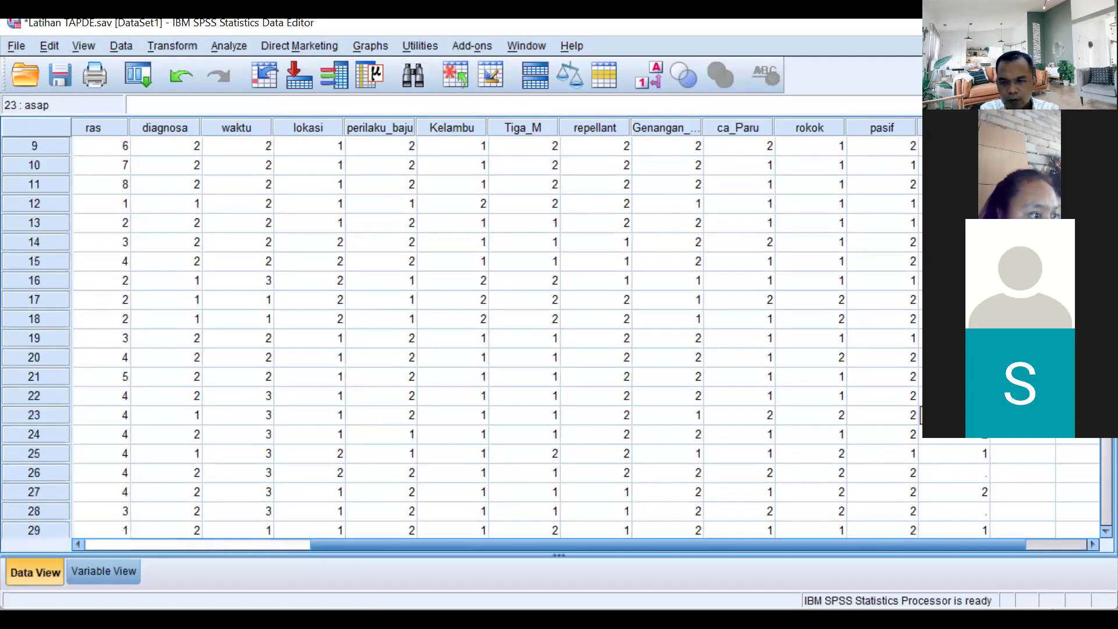
{"action": "left_click", "coordinate": [965, 472]}
{"action": "type", "text": "2"}
{"action": "left_click", "coordinate": [968, 511]}
{"action": "type", "text": "2"}
Step: Enter code 2 in the empty asap cells from row 31 through row 37
{"action": "scroll", "coordinate": [1028, 478], "scroll_direction": "down", "scroll_amount": 3}
{"action": "left_click", "coordinate": [955, 434]}
{"action": "scroll", "coordinate": [955, 434], "scroll_direction": "down", "scroll_amount": 1}
{"action": "left_click", "coordinate": [970, 416]}
{"action": "type", "text": "2"}
{"action": "left_click", "coordinate": [971, 438]}
{"action": "type", "text": "2"}
{"action": "left_click", "coordinate": [968, 454]}
{"action": "type", "text": "2"}
{"action": "left_click", "coordinate": [981, 474]}
{"action": "type", "text": "2"}
{"action": "left_click", "coordinate": [981, 495]}
{"action": "type", "text": "2"}
{"action": "left_click", "coordinate": [971, 511]}
{"action": "type", "text": "2"}
Step: Enter code 2 in the last three asap cells, ending at row 40
{"action": "scroll", "coordinate": [984, 502], "scroll_direction": "down", "scroll_amount": 1}
{"action": "left_click", "coordinate": [962, 469]}
{"action": "type", "text": "2"}
{"action": "left_click", "coordinate": [965, 492]}
{"action": "type", "text": "2"}
{"action": "left_click", "coordinate": [971, 505]}
{"action": "type", "text": "2"}
Step: Display value labels instead of codes and check the ca_Paru, rokok, pasif and asap columns over all rows
{"action": "scroll", "coordinate": [1001, 520], "scroll_direction": "up", "scroll_amount": 7}
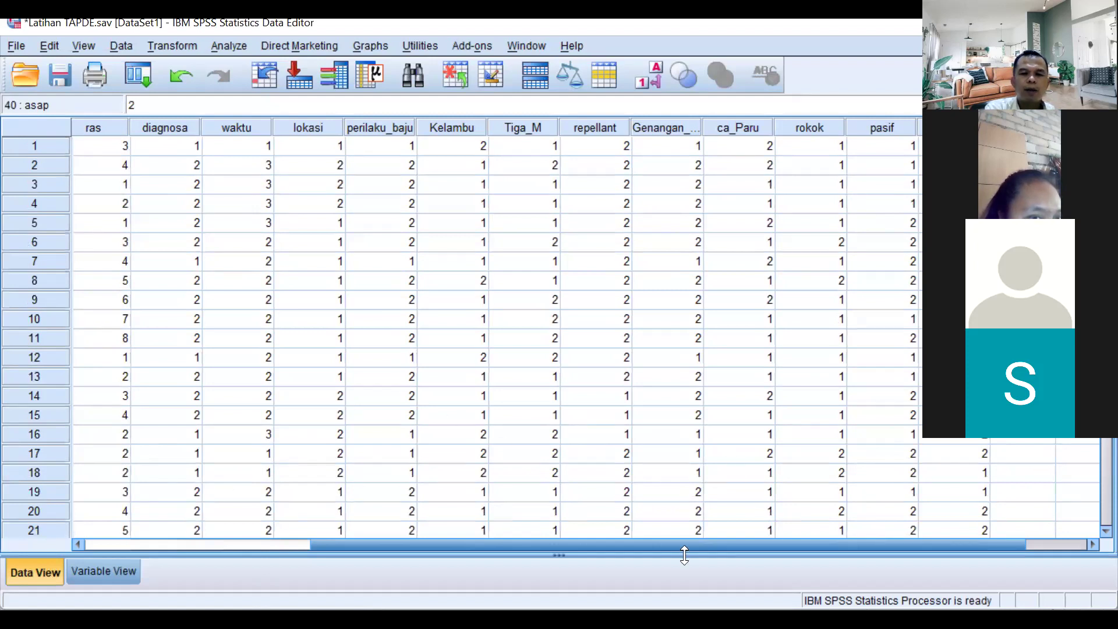
{"action": "left_click", "coordinate": [644, 73]}
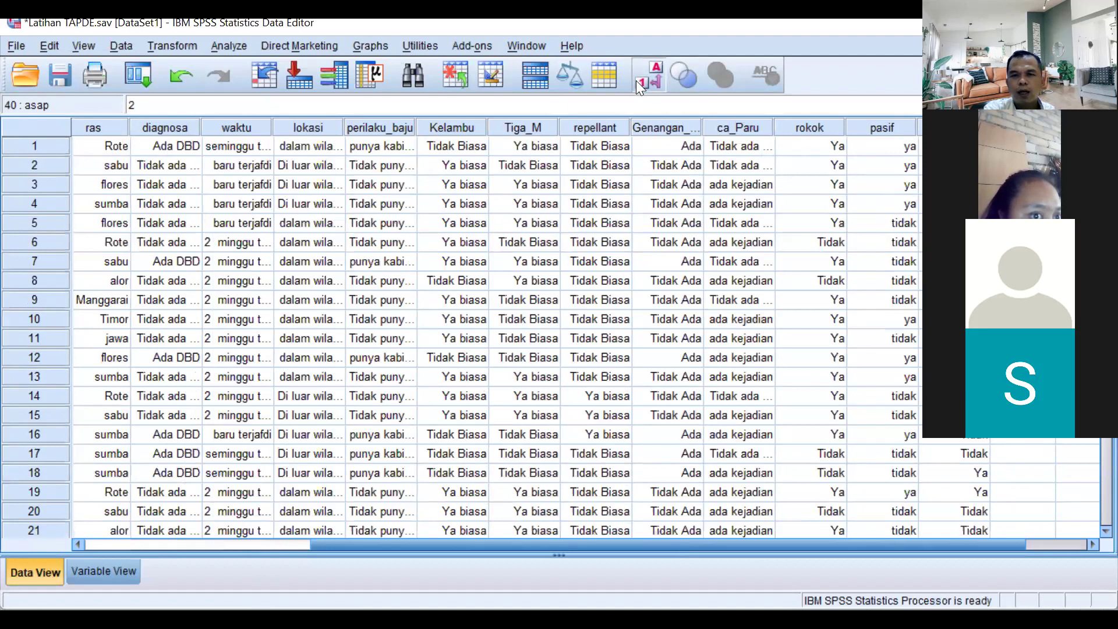
{"action": "left_click", "coordinate": [639, 84]}
{"action": "left_click", "coordinate": [640, 75]}
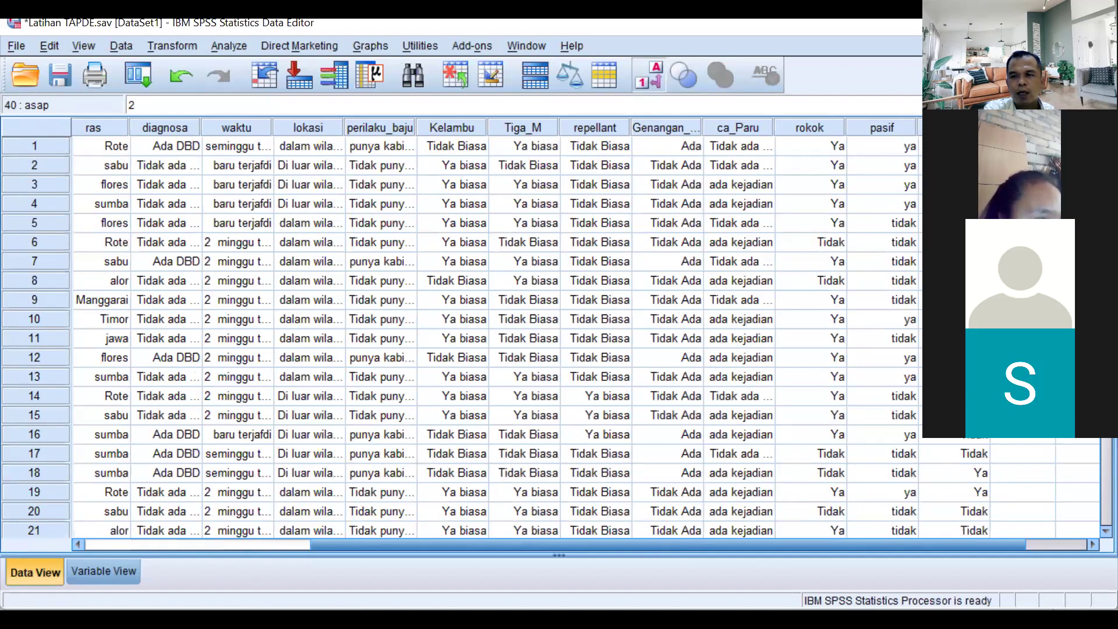
{"action": "left_click_drag", "start_coordinate": [724, 125], "coordinate": [1025, 127]}
{"action": "scroll", "coordinate": [559, 338], "scroll_direction": "down", "scroll_amount": 9}
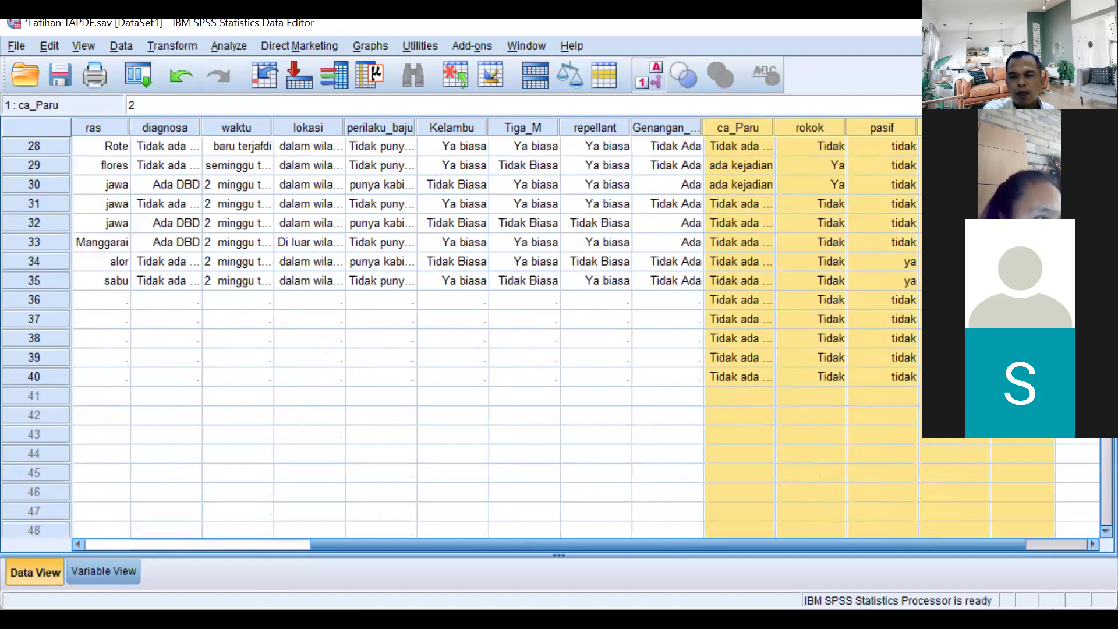
{"action": "scroll", "coordinate": [921, 315], "scroll_direction": "up", "scroll_amount": 9}
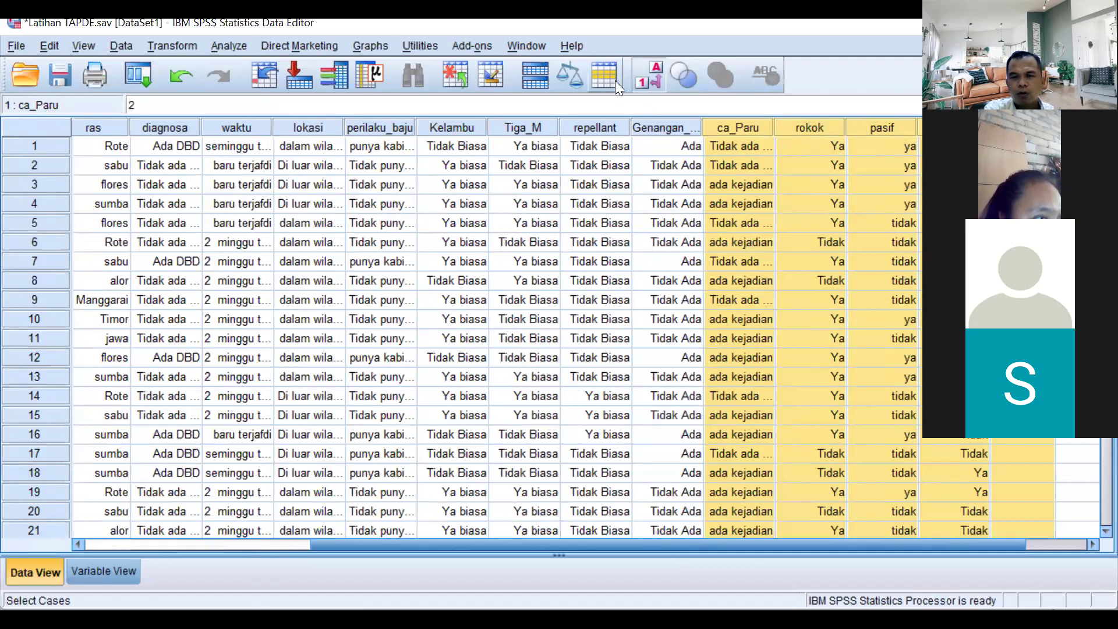
Step: Compare the numeric codes with their value labels in the selected lung cancer and exposure columns, ending with the codes displayed
{"action": "left_click", "coordinate": [643, 76]}
{"action": "left_click", "coordinate": [643, 76]}
{"action": "left_click", "coordinate": [643, 74]}
{"action": "left_click", "coordinate": [643, 75]}
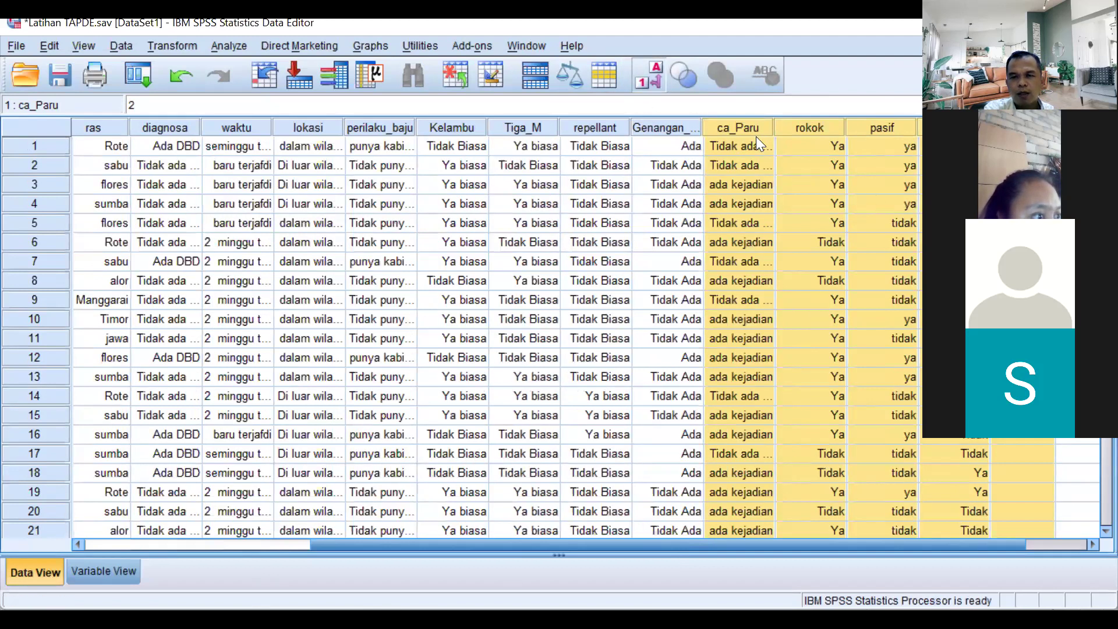
{"action": "left_click", "coordinate": [652, 77]}
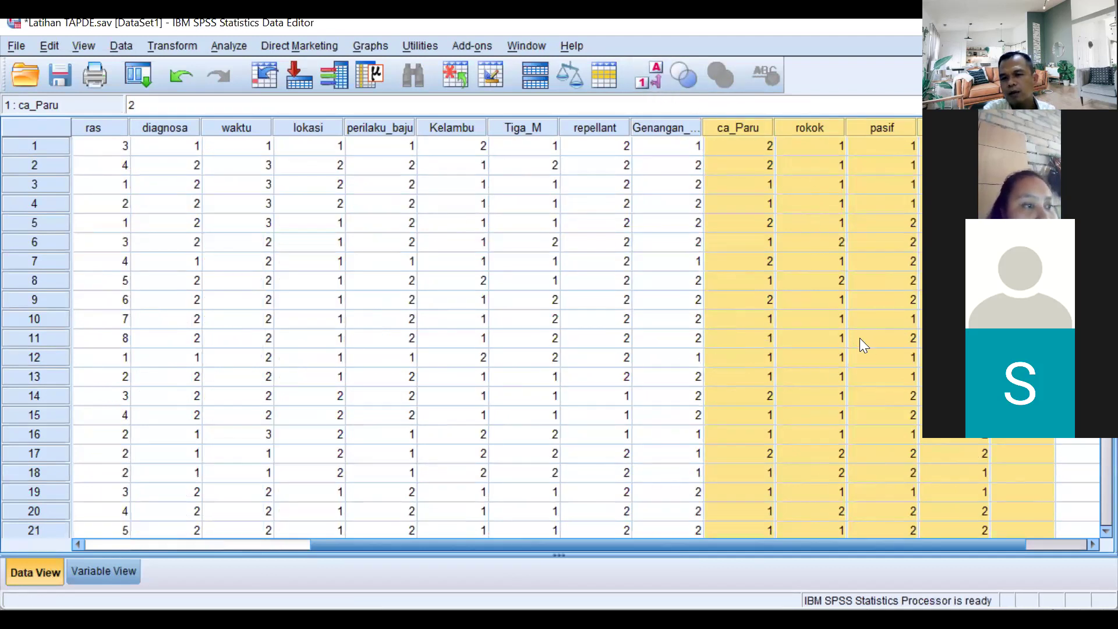
{"action": "scroll", "coordinate": [920, 311], "scroll_direction": "down", "scroll_amount": 10}
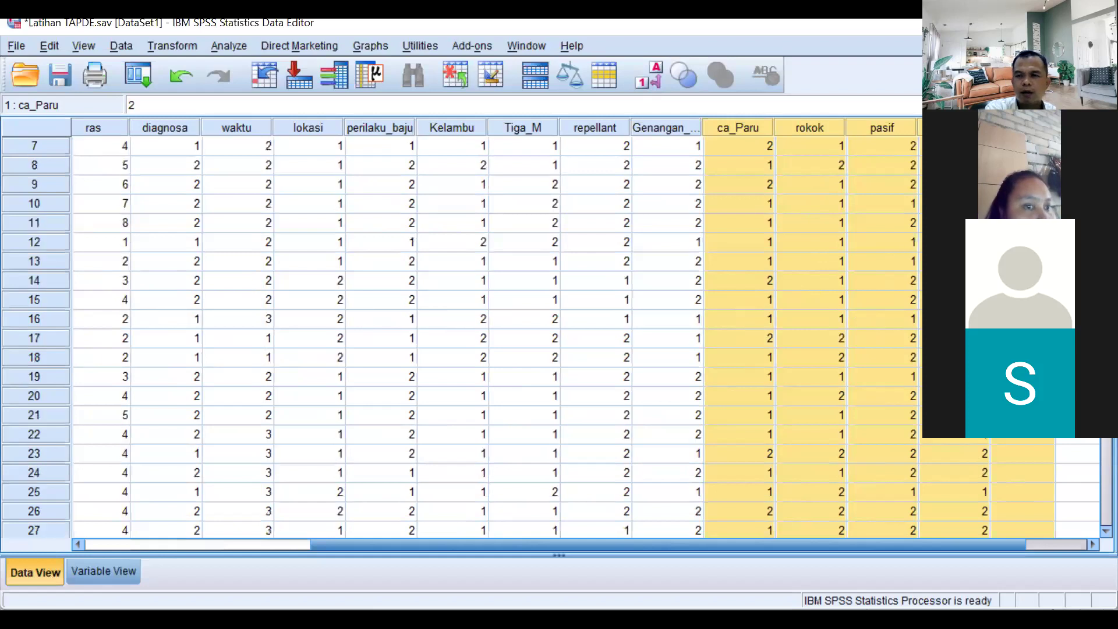
{"action": "scroll", "coordinate": [917, 303], "scroll_direction": "up", "scroll_amount": 10}
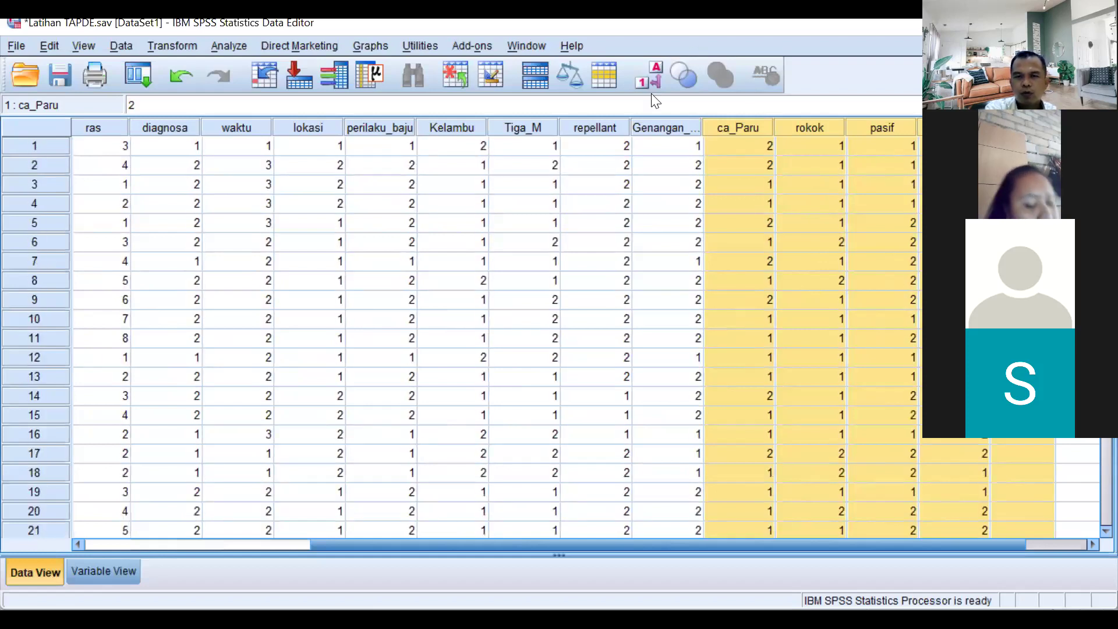
{"action": "left_click", "coordinate": [648, 76]}
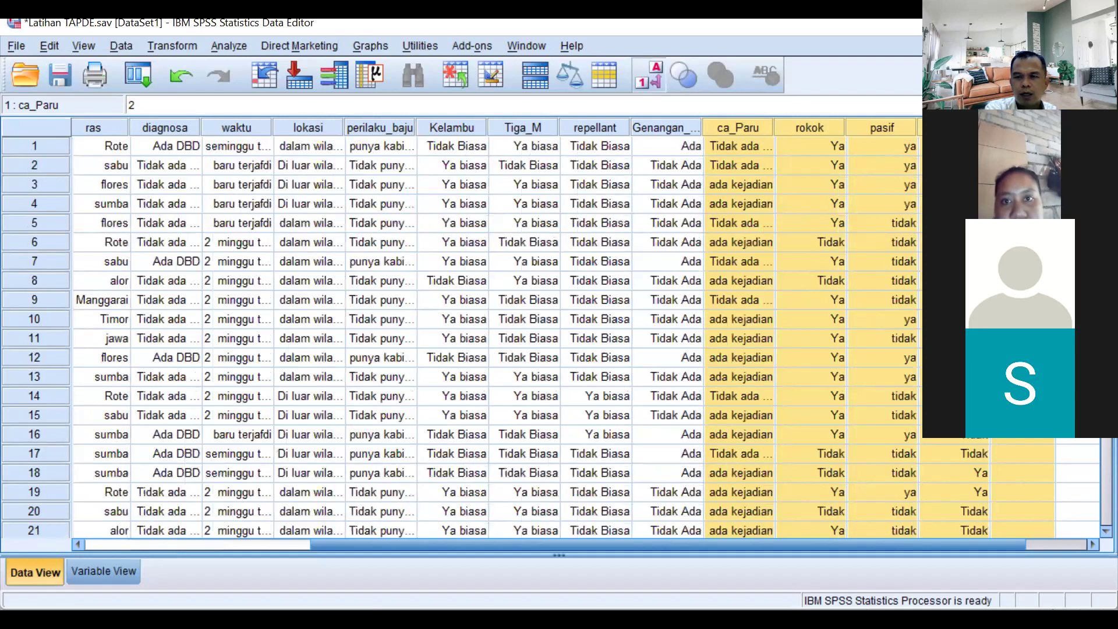
{"action": "scroll", "coordinate": [524, 338], "scroll_direction": "down", "scroll_amount": 5}
{"action": "scroll", "coordinate": [524, 338], "scroll_direction": "up", "scroll_amount": 5}
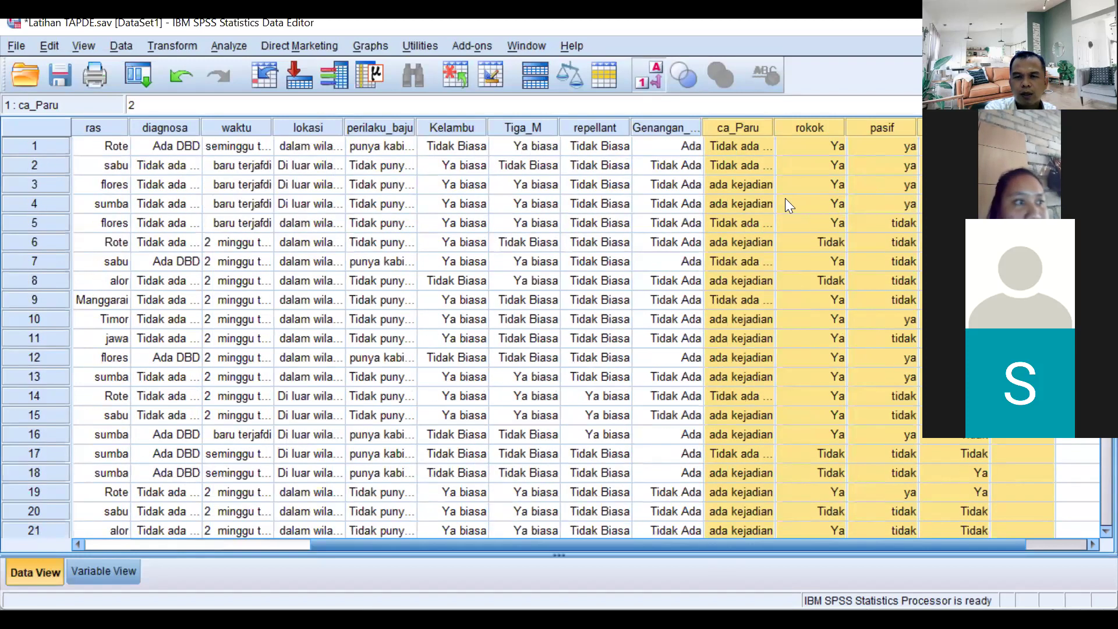
{"action": "left_click", "coordinate": [648, 81]}
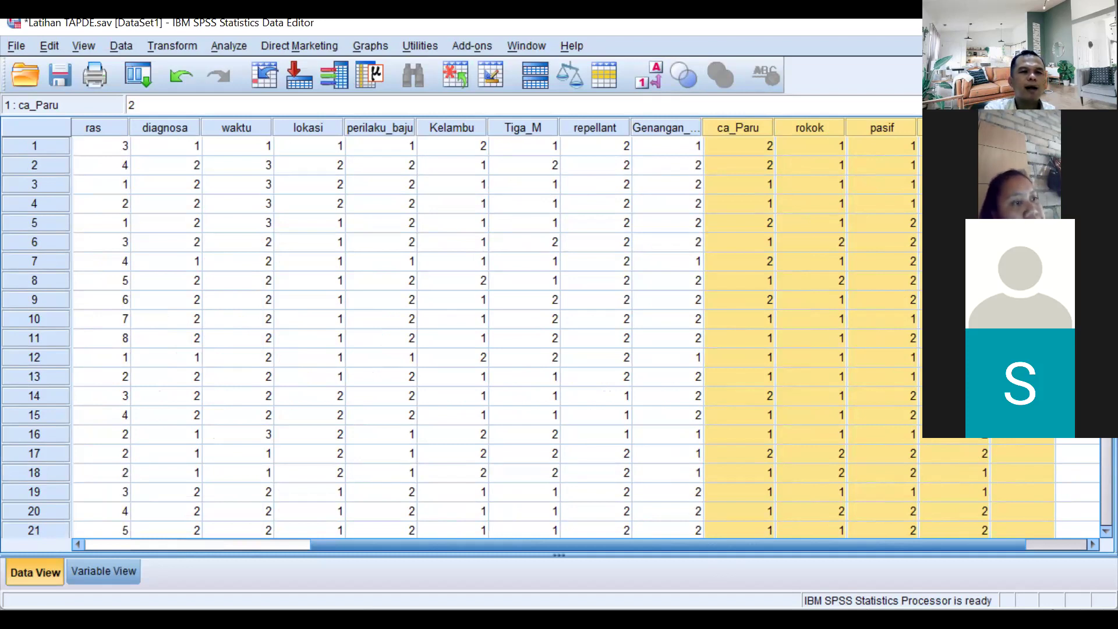
Step: Start a Crosstabs analysis with Kejadian Kanker paru as the column variable
{"action": "left_click", "coordinate": [224, 47]}
{"action": "mouse_move", "coordinate": [298, 92]}
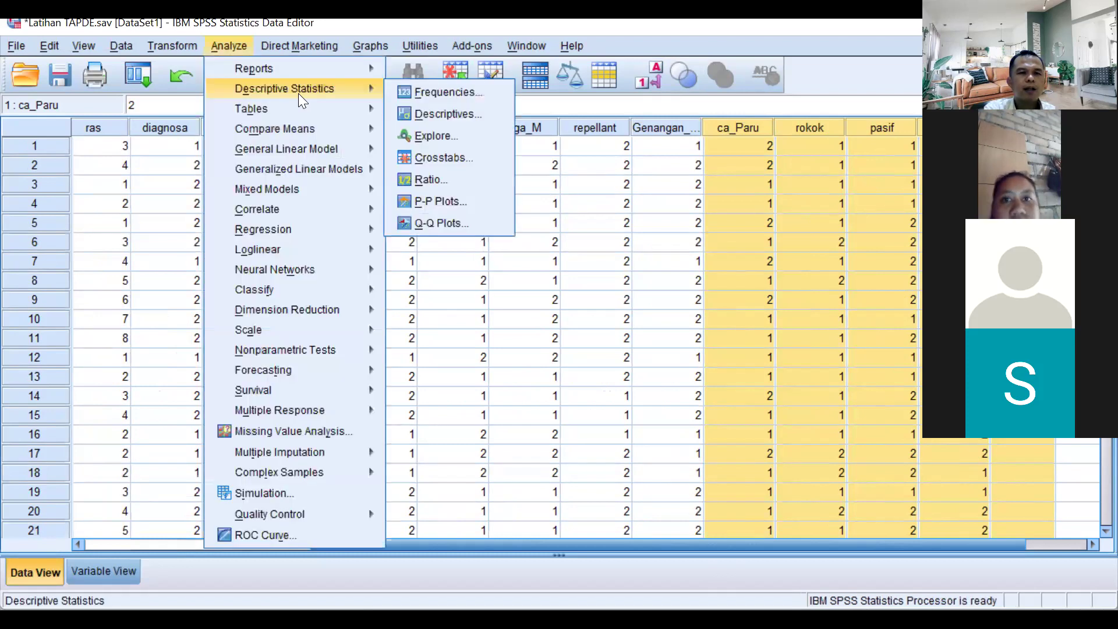
{"action": "left_click", "coordinate": [491, 158]}
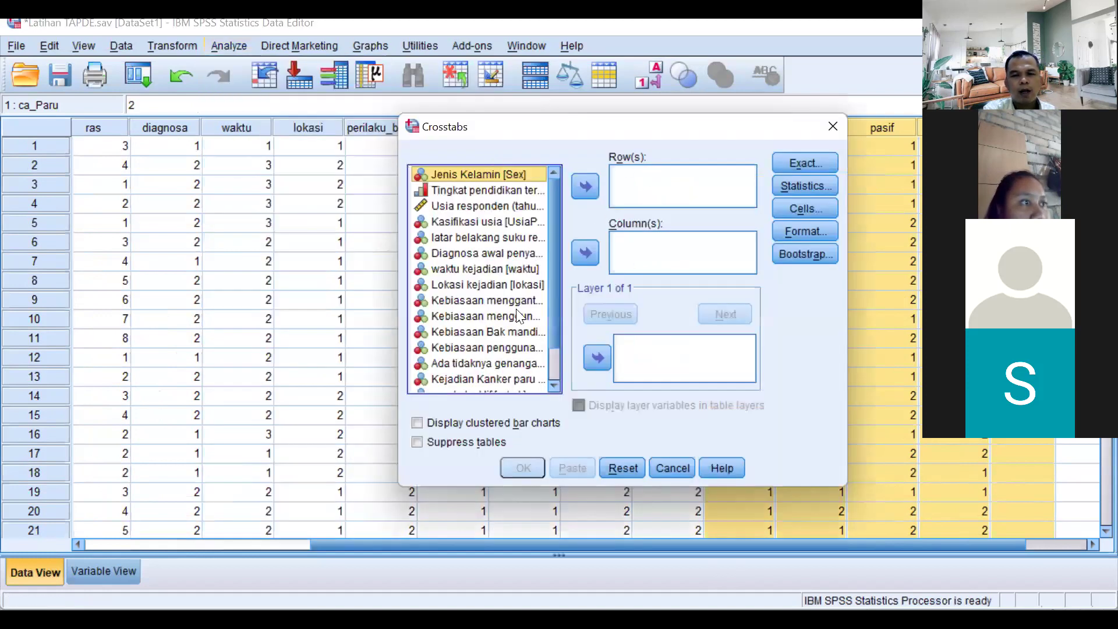
{"action": "scroll", "coordinate": [554, 354], "scroll_direction": "down", "scroll_amount": 1}
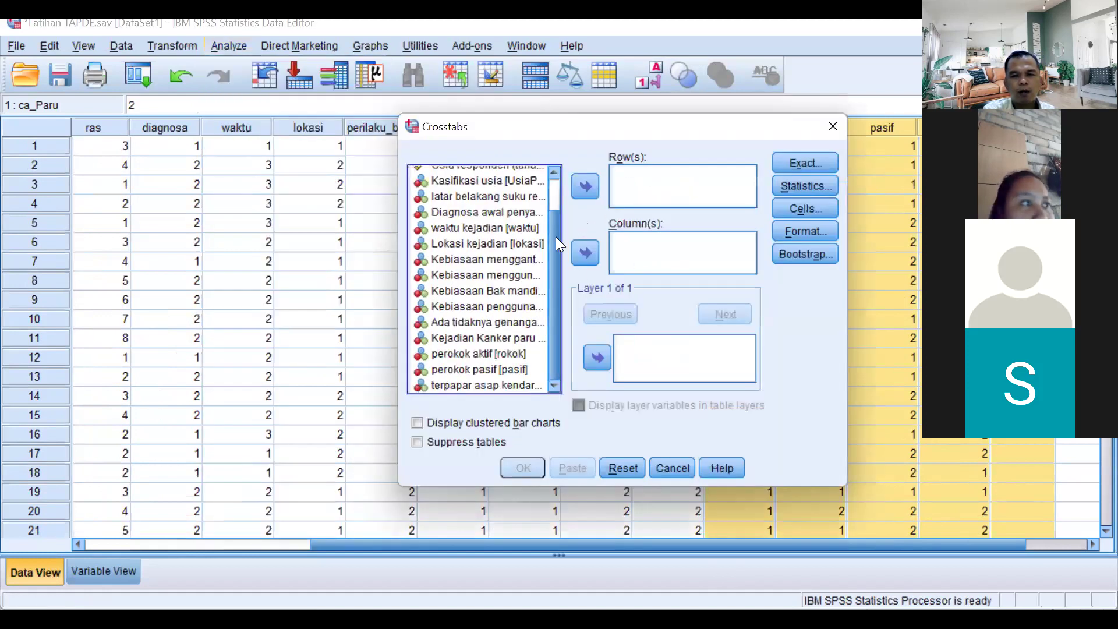
{"action": "scroll", "coordinate": [556, 237], "scroll_direction": "up", "scroll_amount": 1}
{"action": "scroll", "coordinate": [552, 196], "scroll_direction": "down", "scroll_amount": 1}
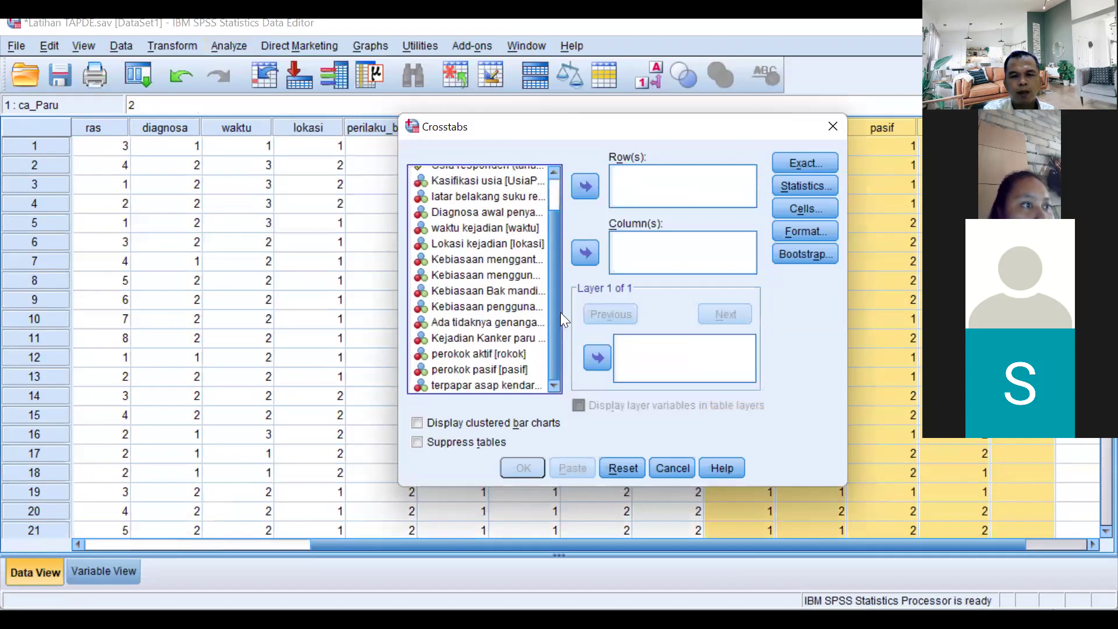
{"action": "left_click", "coordinate": [487, 338]}
{"action": "left_click", "coordinate": [585, 252]}
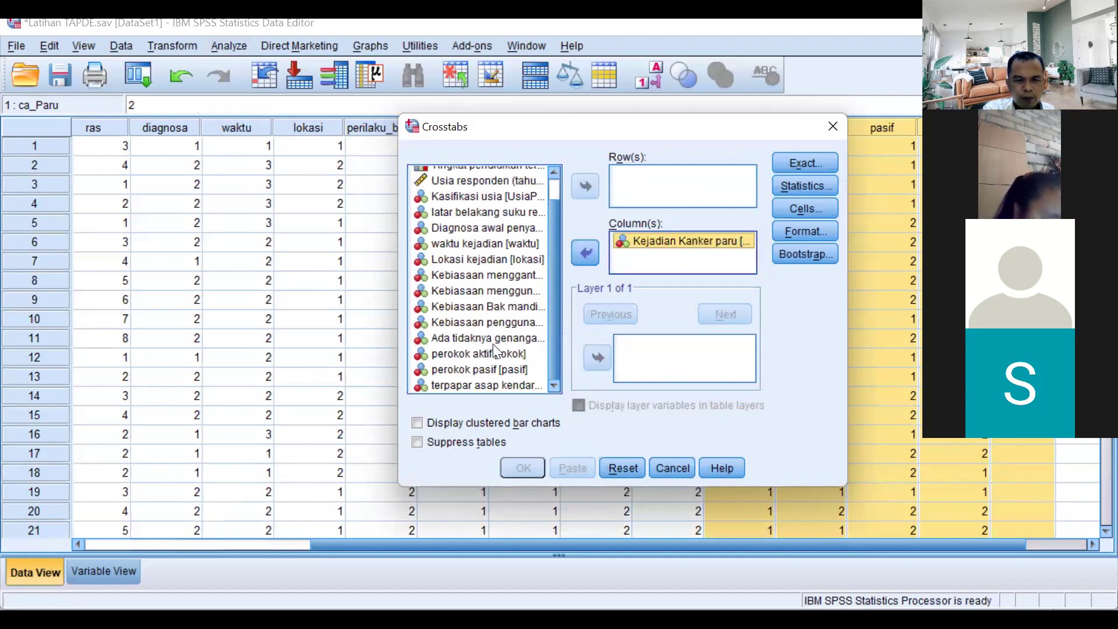
Step: Add perokok aktif, perokok pasif and the vehicle-smoke exposure variable (terpapar asap) as the crosstab's row variables and check the assignments
{"action": "left_click", "coordinate": [481, 356]}
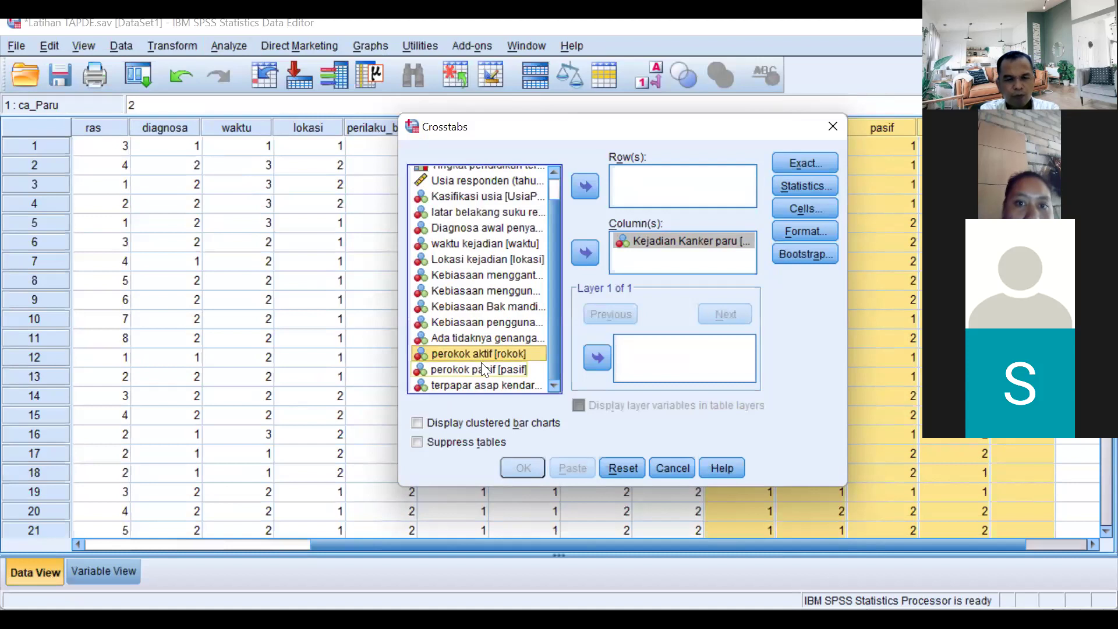
{"action": "left_click", "coordinate": [470, 374], "text": "ctrl"}
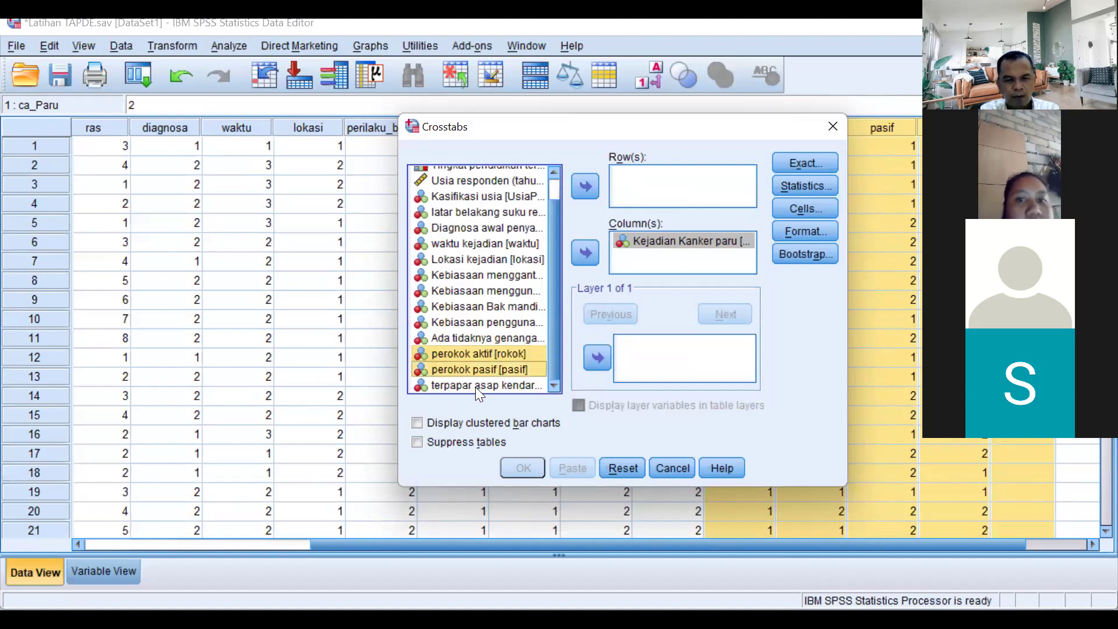
{"action": "left_click", "coordinate": [475, 387], "text": "ctrl"}
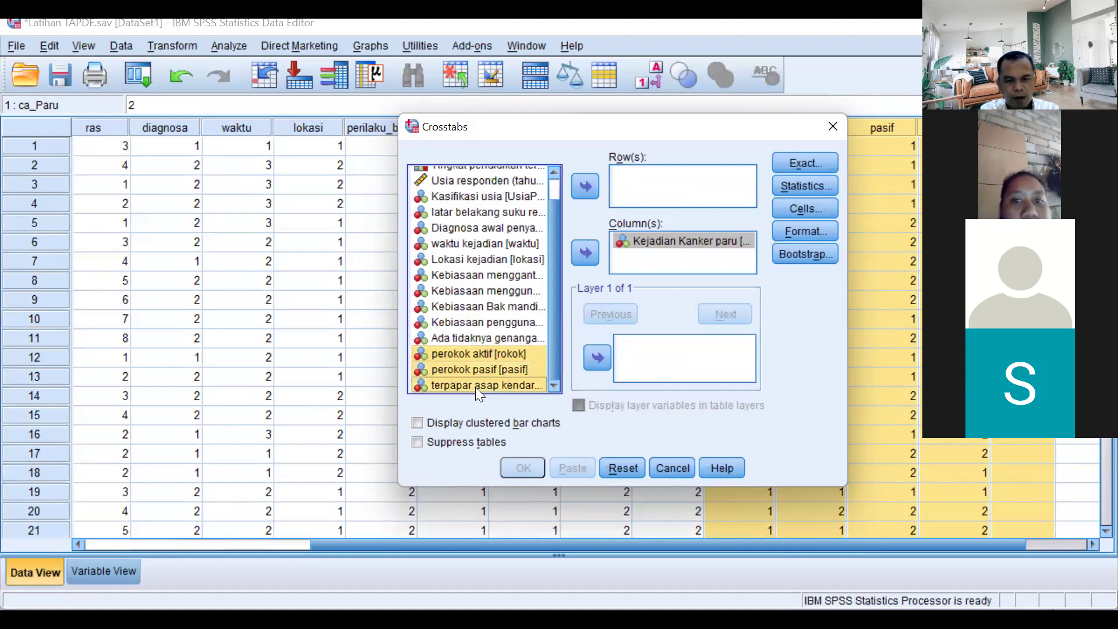
{"action": "left_click", "coordinate": [585, 186]}
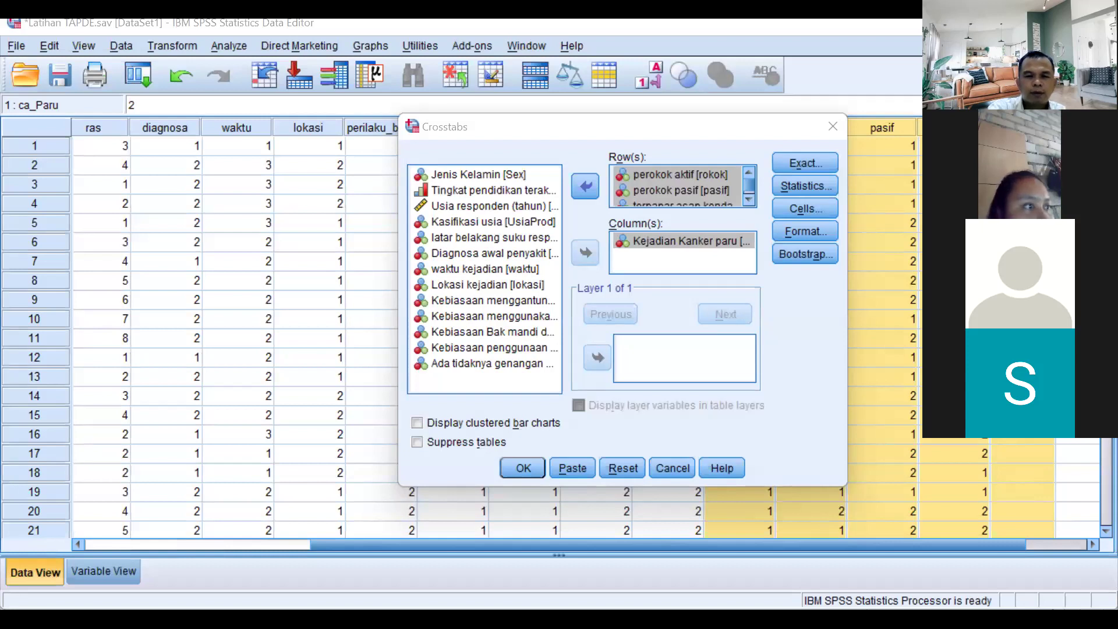
{"action": "left_click", "coordinate": [642, 176]}
{"action": "left_click", "coordinate": [652, 191]}
{"action": "left_click", "coordinate": [649, 203]}
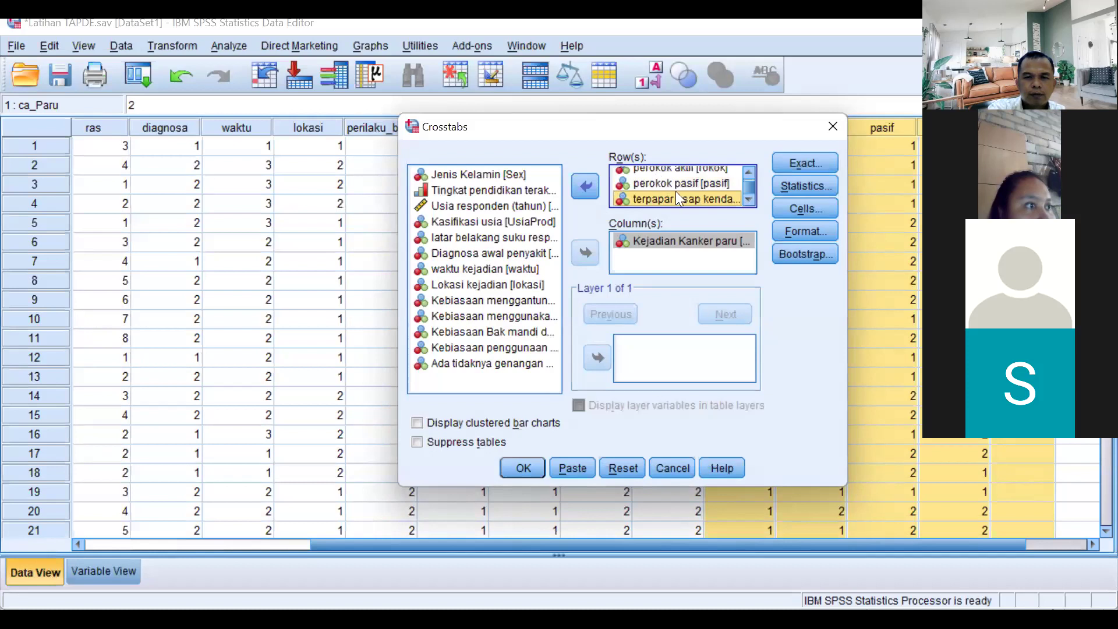
{"action": "scroll", "coordinate": [684, 186], "scroll_direction": "up", "scroll_amount": 1}
{"action": "left_click", "coordinate": [666, 243]}
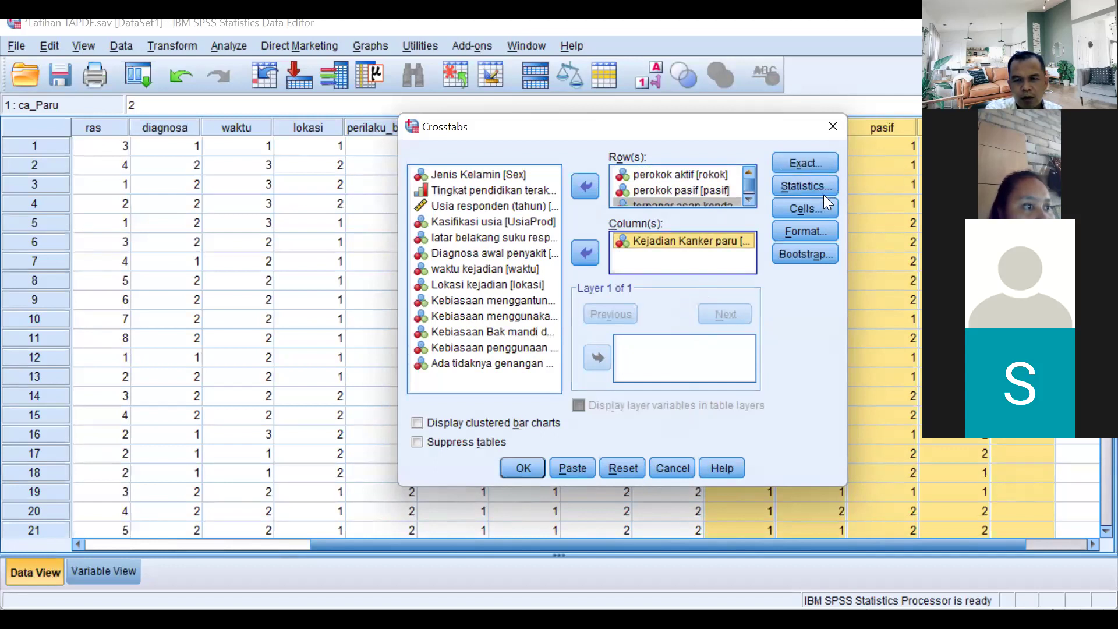
Step: Request the Chi-square, Risk, and Phi and Cramer's V statistics for the crosstabs and recheck the selected options
{"action": "left_click", "coordinate": [804, 185]}
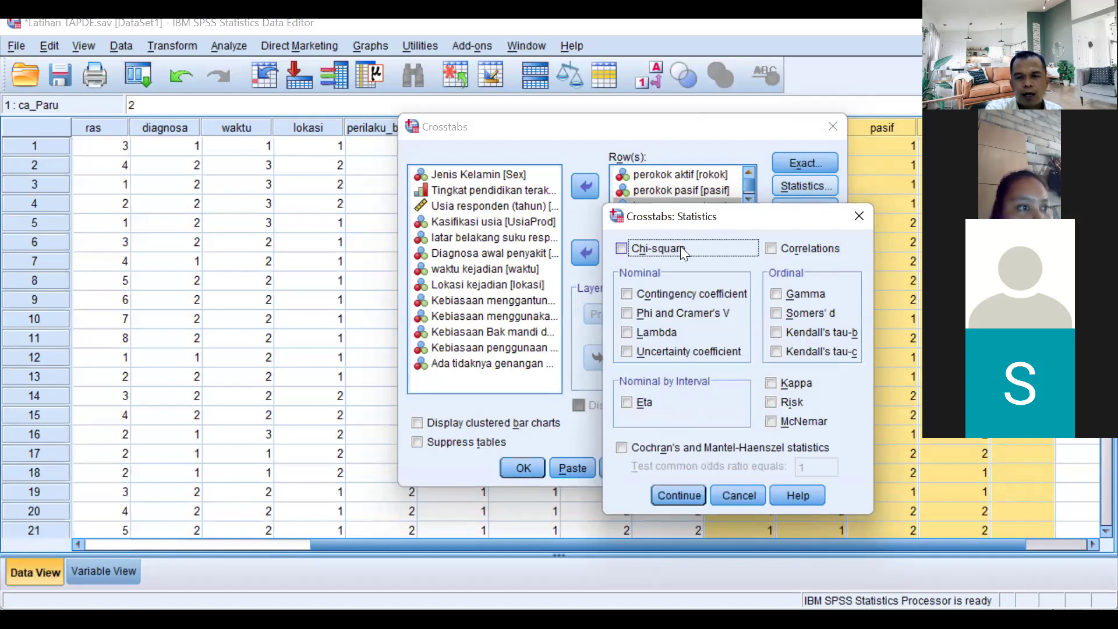
{"action": "left_click", "coordinate": [772, 402]}
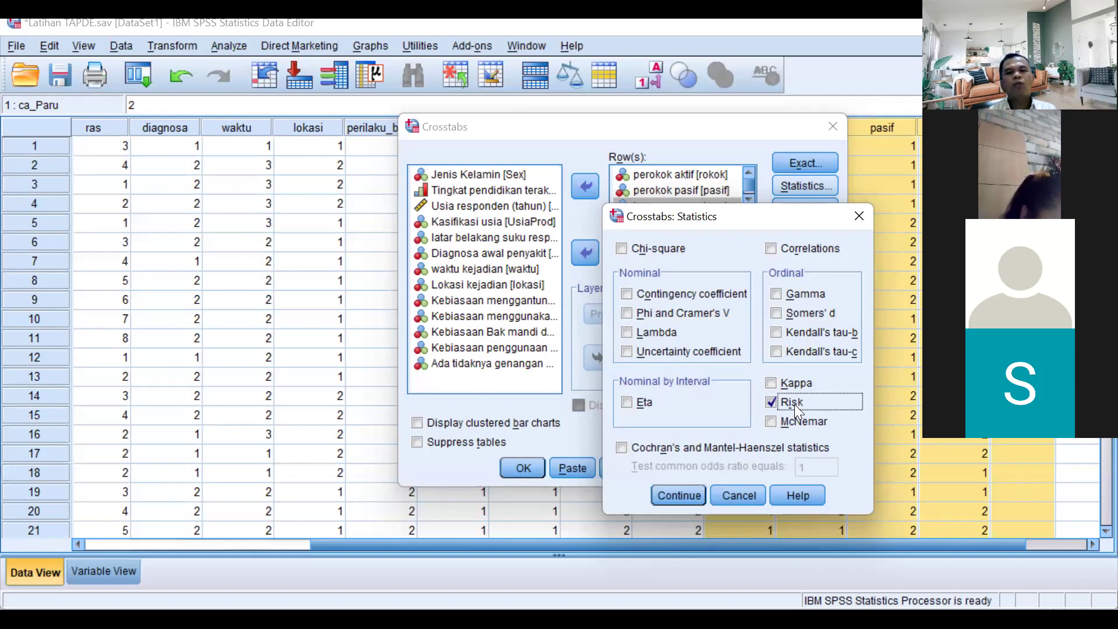
{"action": "left_click", "coordinate": [621, 248]}
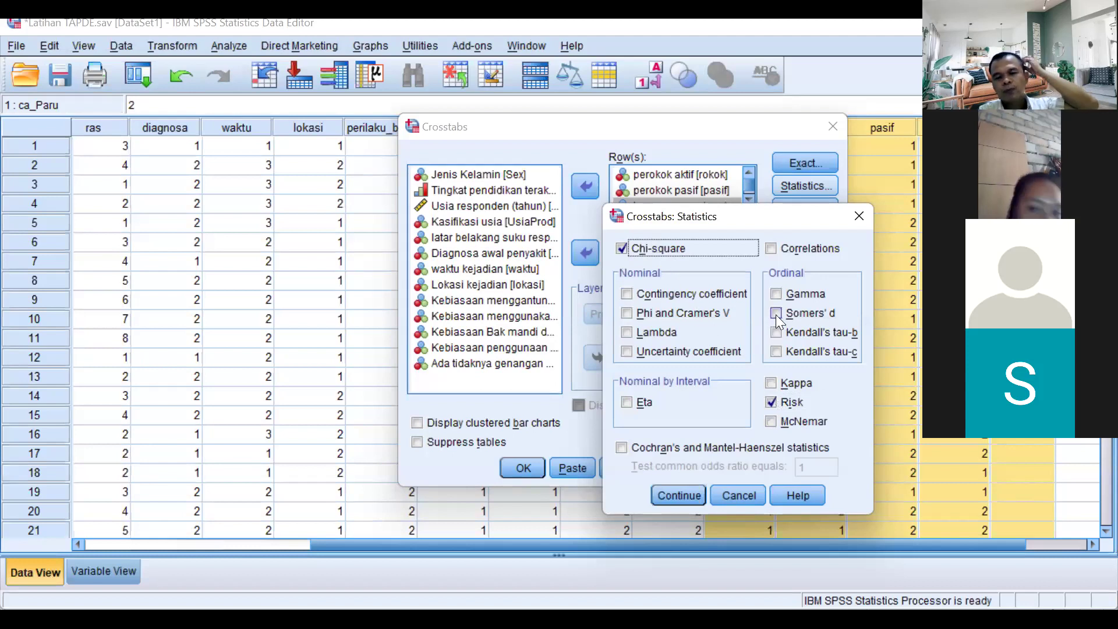
{"action": "left_click", "coordinate": [627, 314]}
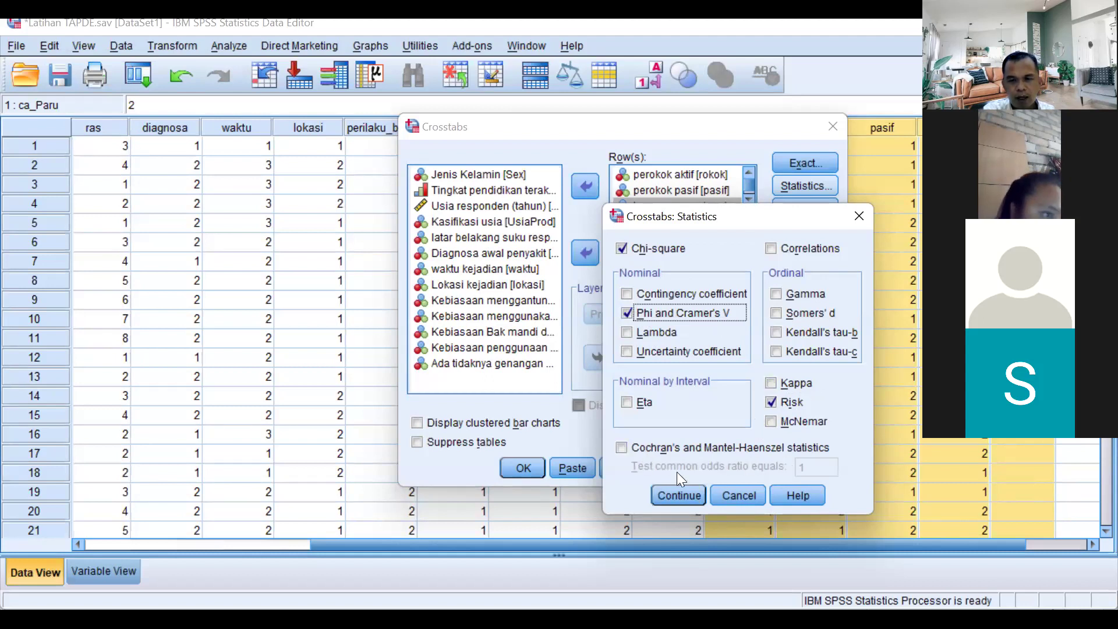
{"action": "left_click", "coordinate": [677, 492]}
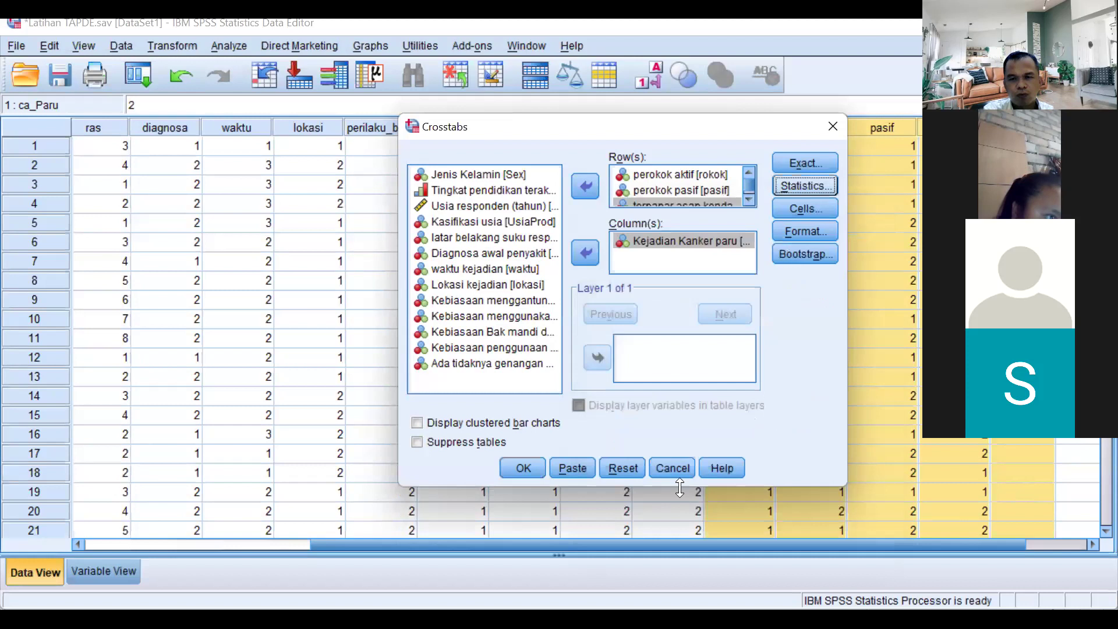
{"action": "left_click", "coordinate": [811, 185]}
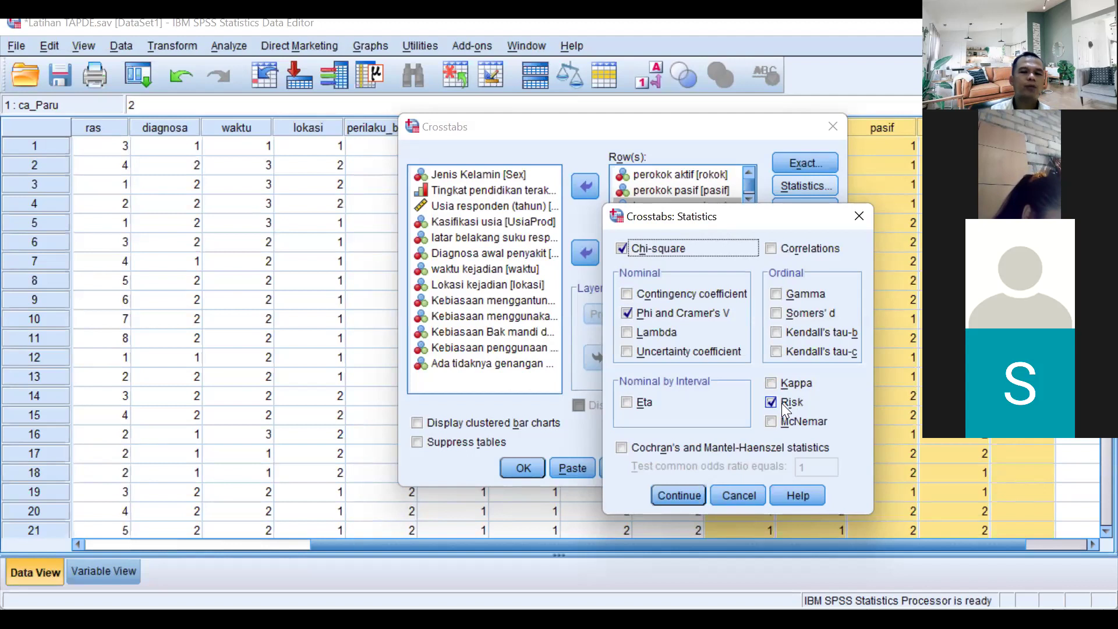
{"action": "left_click", "coordinate": [691, 492]}
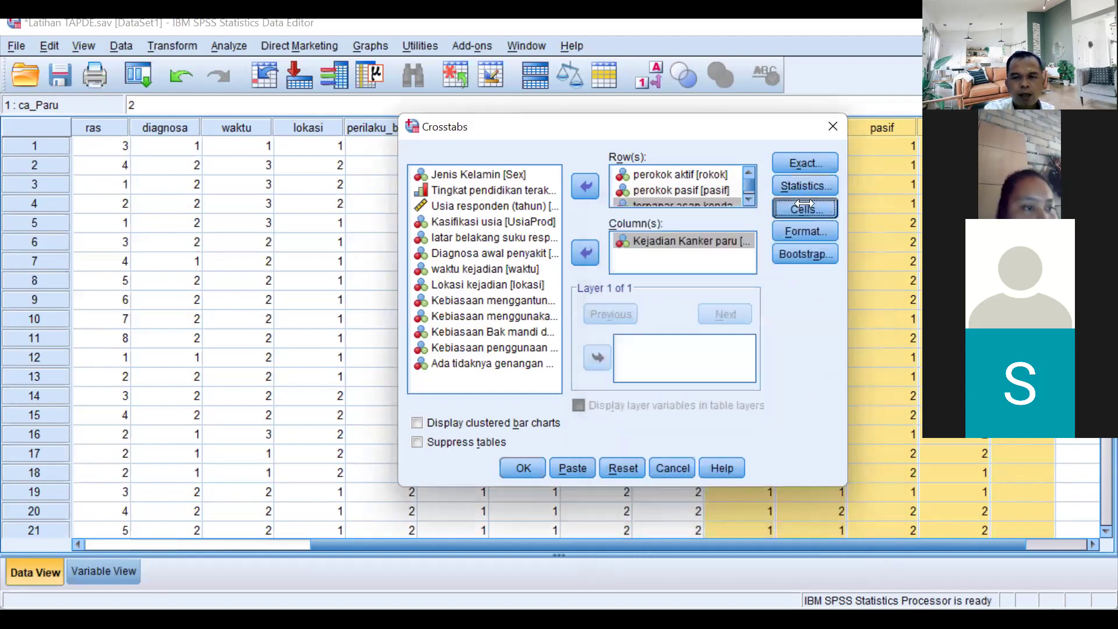
Step: Add expected counts and column percentages to the crosstab cells and run the analysis
{"action": "left_click", "coordinate": [805, 205]}
{"action": "left_click", "coordinate": [606, 267]}
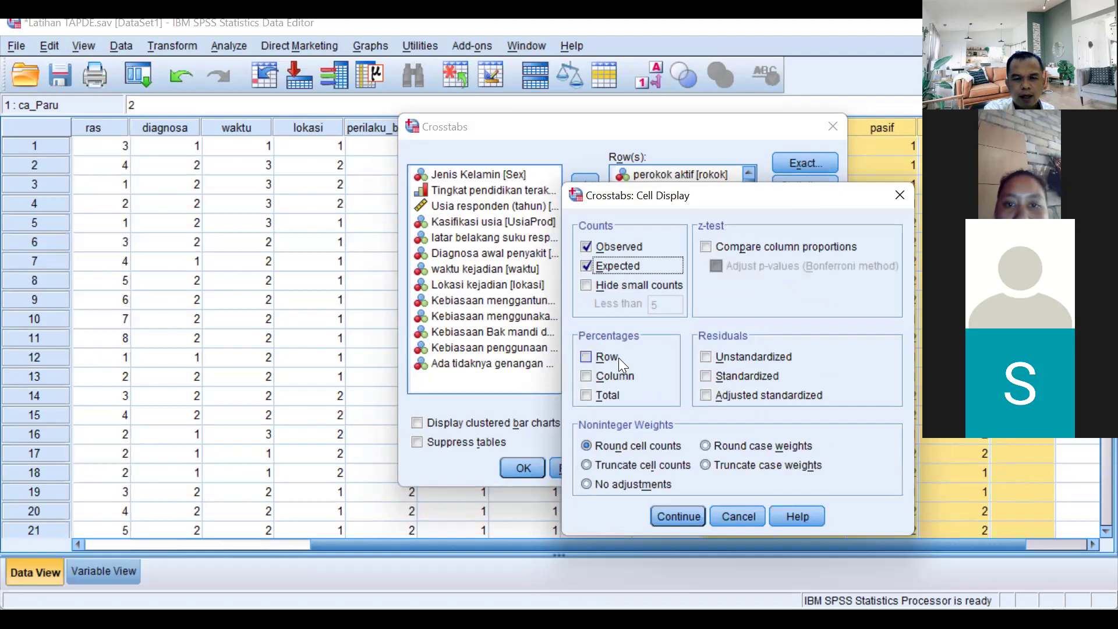
{"action": "left_click", "coordinate": [611, 375]}
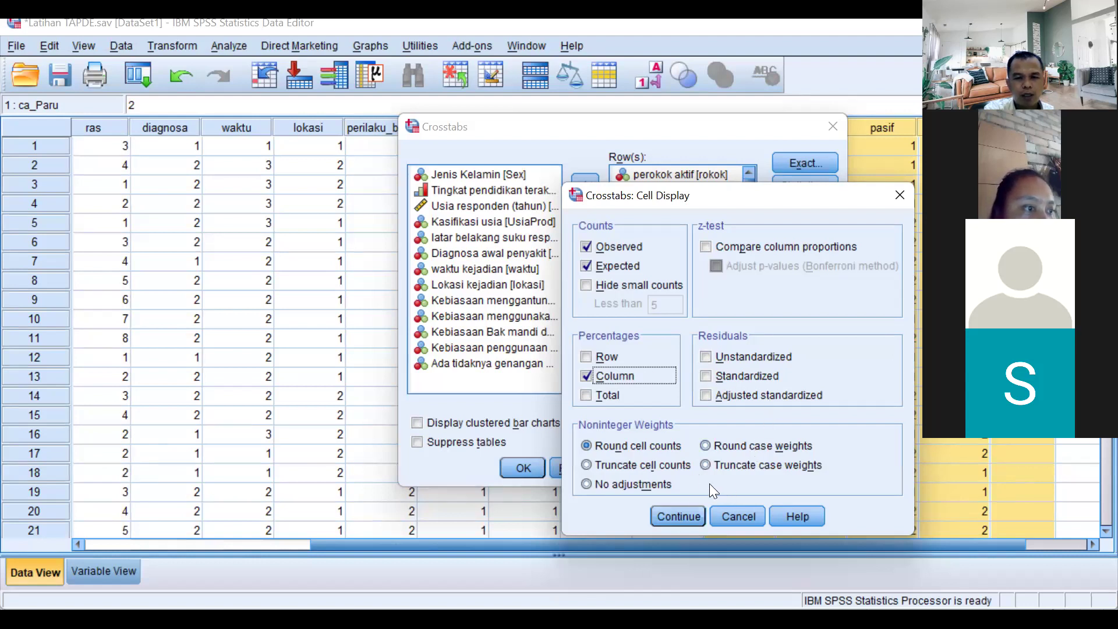
{"action": "left_click", "coordinate": [668, 516]}
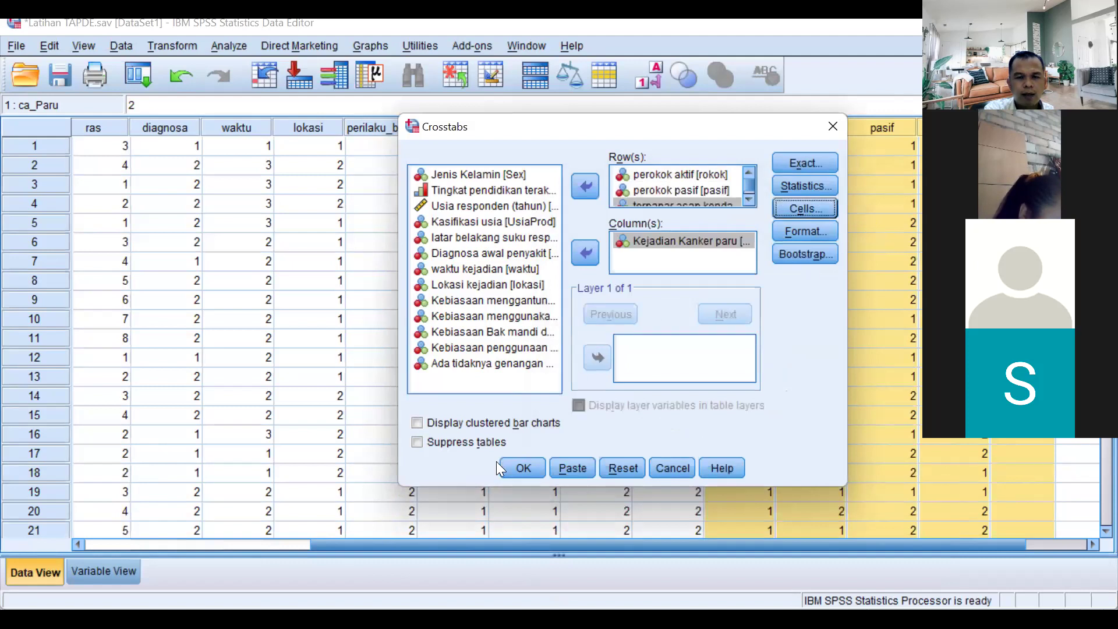
{"action": "left_click", "coordinate": [523, 468]}
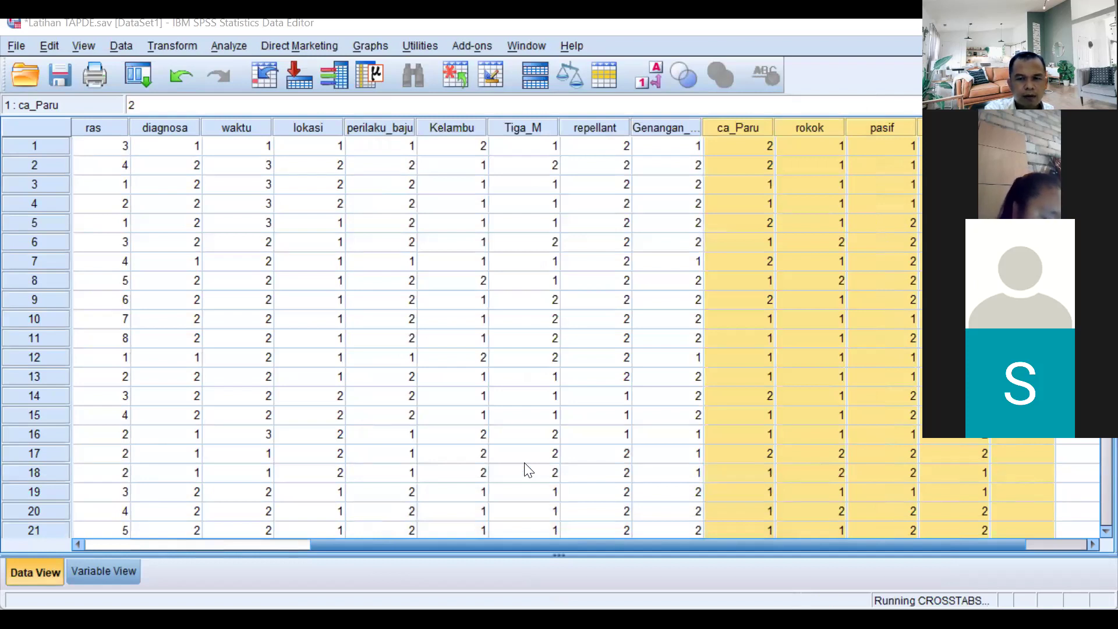
Step: Review the Case Processing Summary and the perokok aktif output, from its crosstab through the chi-square tests to the risk estimate
{"action": "scroll", "coordinate": [856, 321], "scroll_direction": "down", "scroll_amount": 2}
{"action": "scroll", "coordinate": [858, 321], "scroll_direction": "up", "scroll_amount": 1}
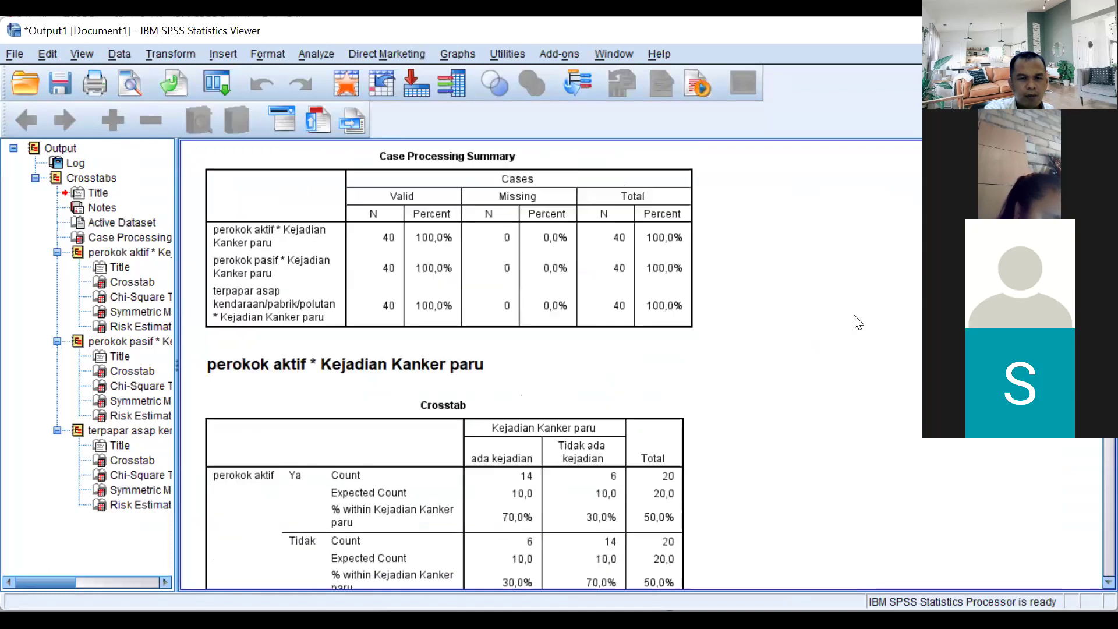
{"action": "scroll", "coordinate": [856, 322], "scroll_direction": "up", "scroll_amount": 2}
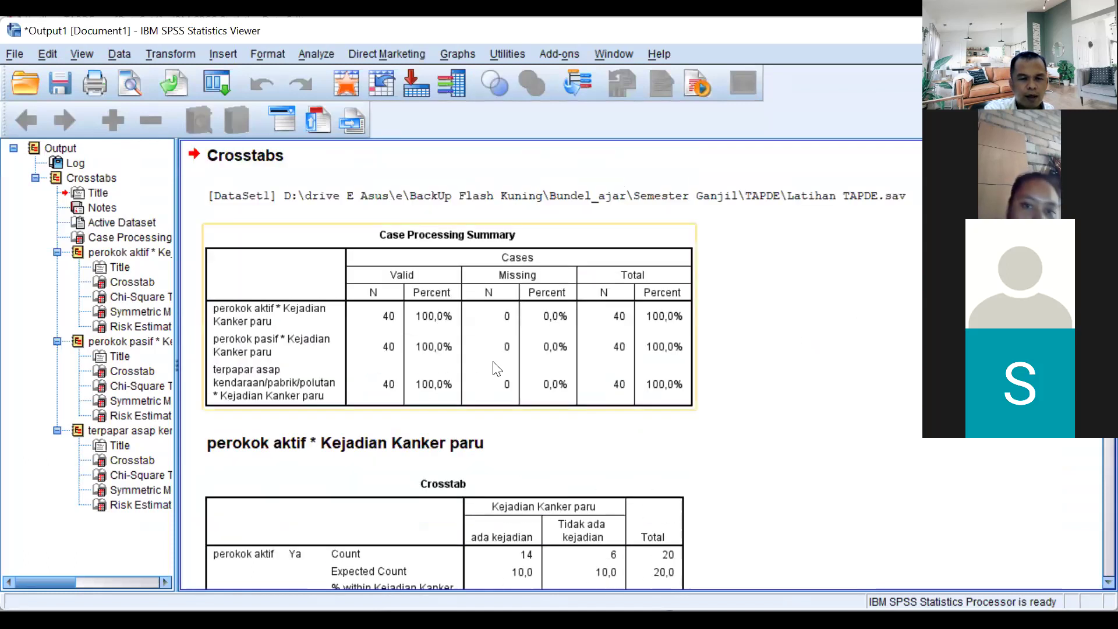
{"action": "scroll", "coordinate": [582, 400], "scroll_direction": "down", "scroll_amount": 2}
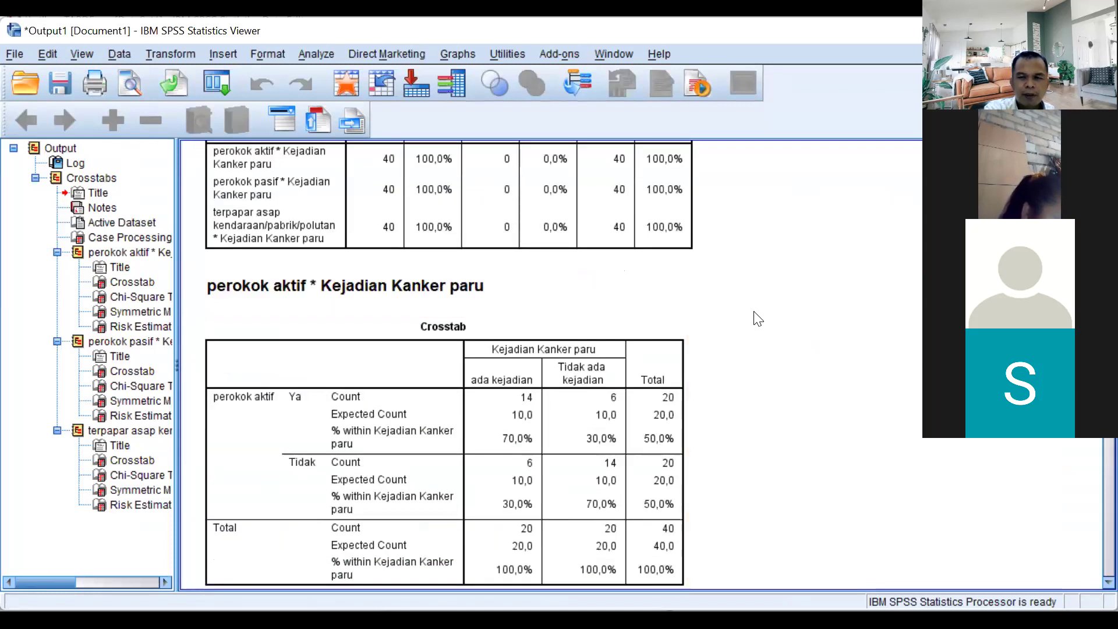
{"action": "scroll", "coordinate": [760, 309], "scroll_direction": "up", "scroll_amount": 2}
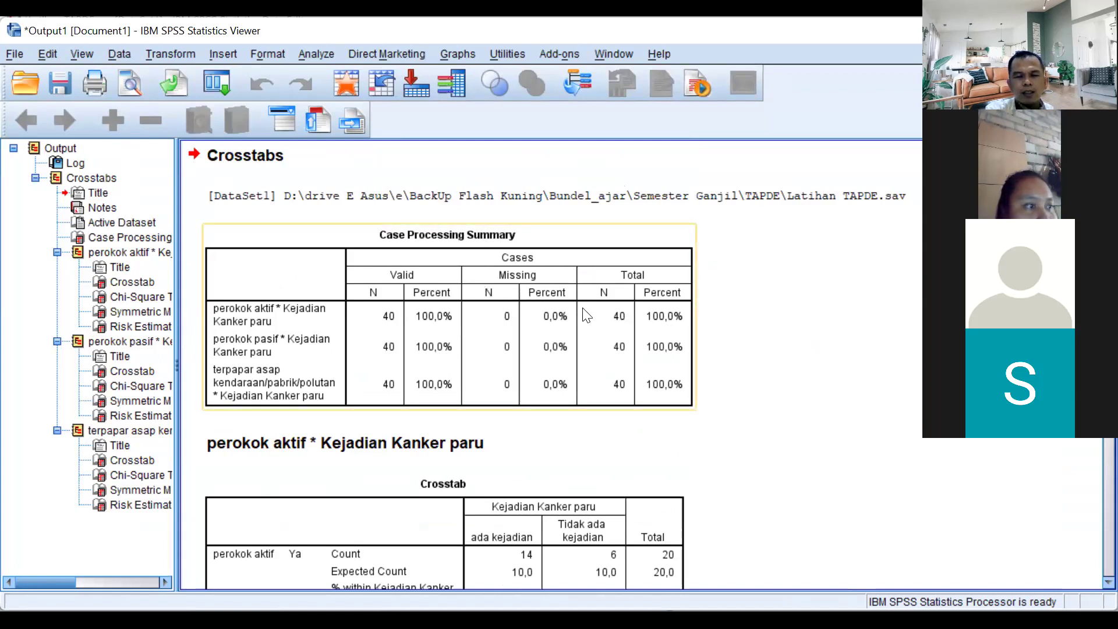
{"action": "scroll", "coordinate": [514, 338], "scroll_direction": "down", "scroll_amount": 3}
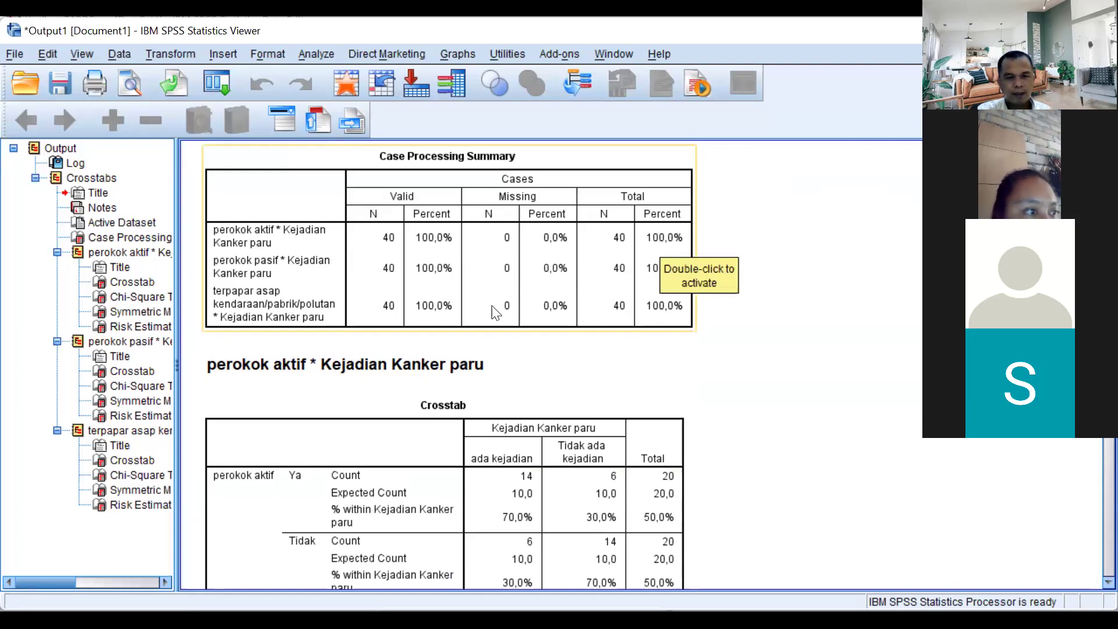
{"action": "scroll", "coordinate": [497, 309], "scroll_direction": "down", "scroll_amount": 6}
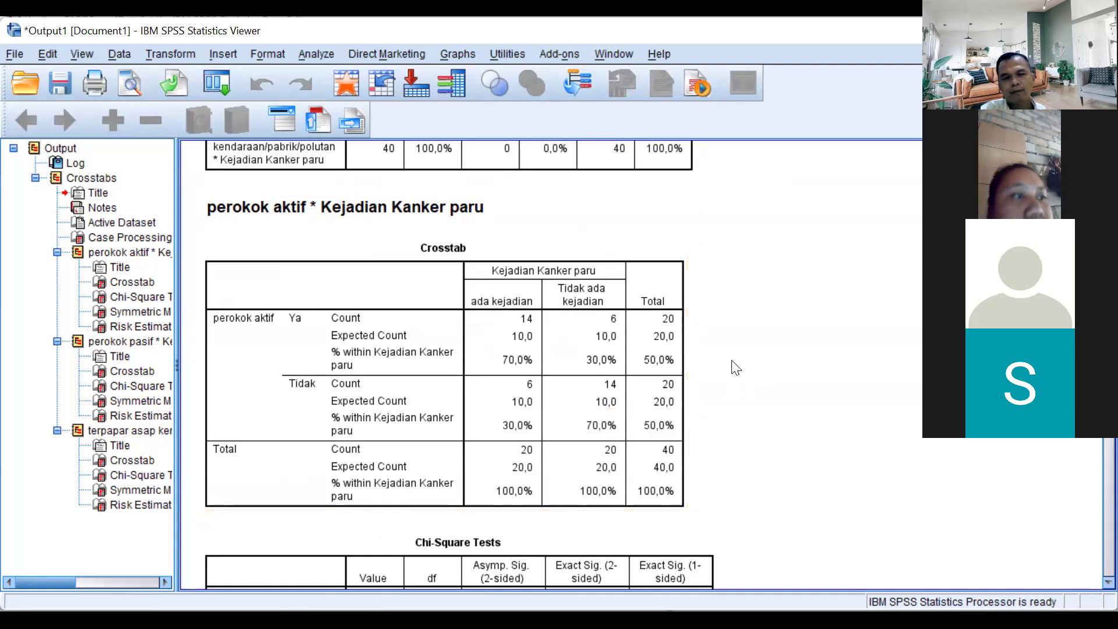
{"action": "scroll", "coordinate": [735, 364], "scroll_direction": "down", "scroll_amount": 5}
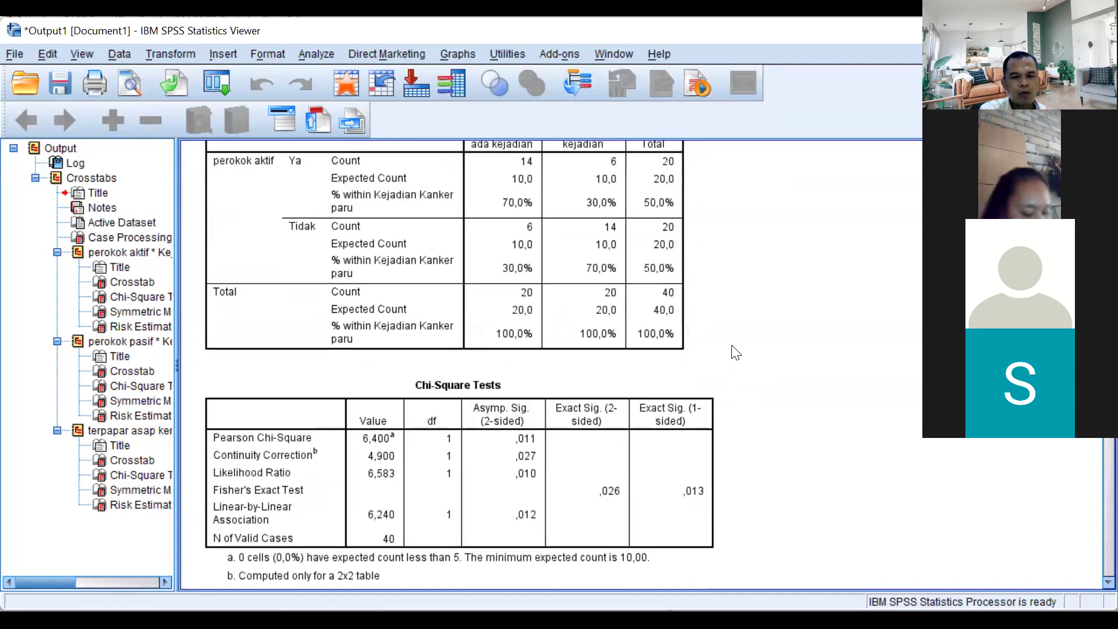
{"action": "scroll", "coordinate": [732, 354], "scroll_direction": "down", "scroll_amount": 5}
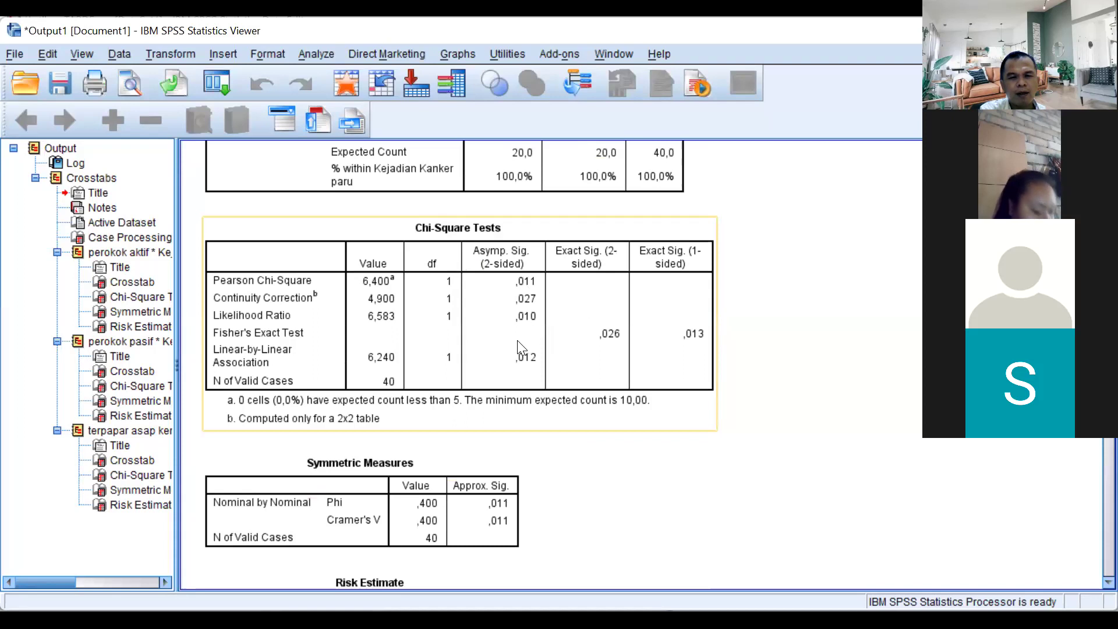
{"action": "scroll", "coordinate": [517, 341], "scroll_direction": "down", "scroll_amount": 7}
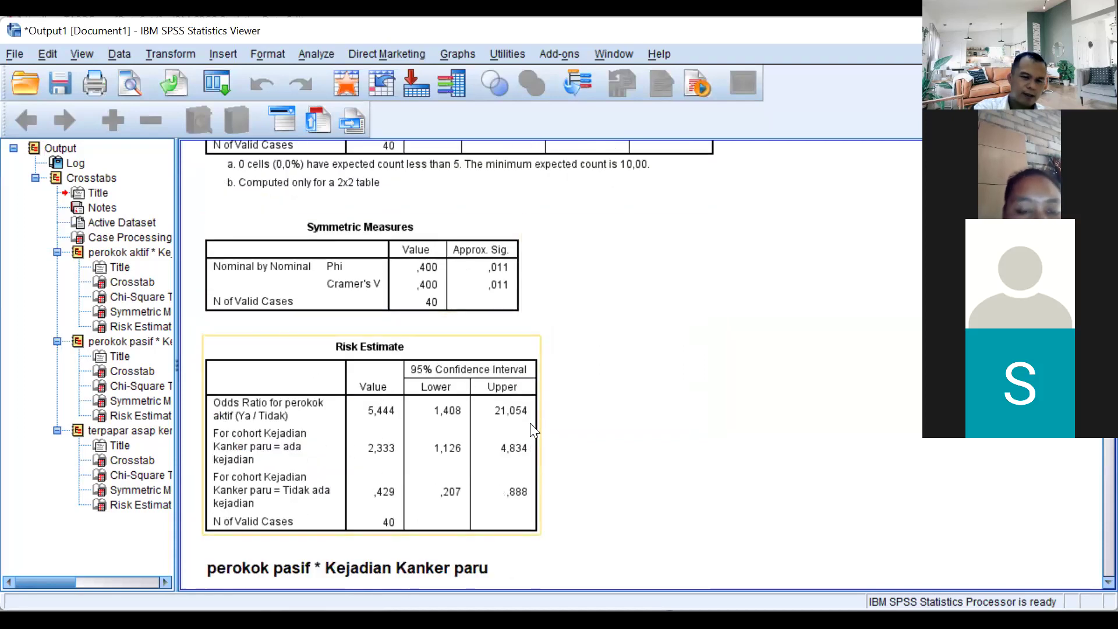
Step: Compare the chi-square significance values for perokok aktif with its symmetric measures, odds ratio and confidence interval
{"action": "scroll", "coordinate": [464, 470], "scroll_direction": "up", "scroll_amount": 2}
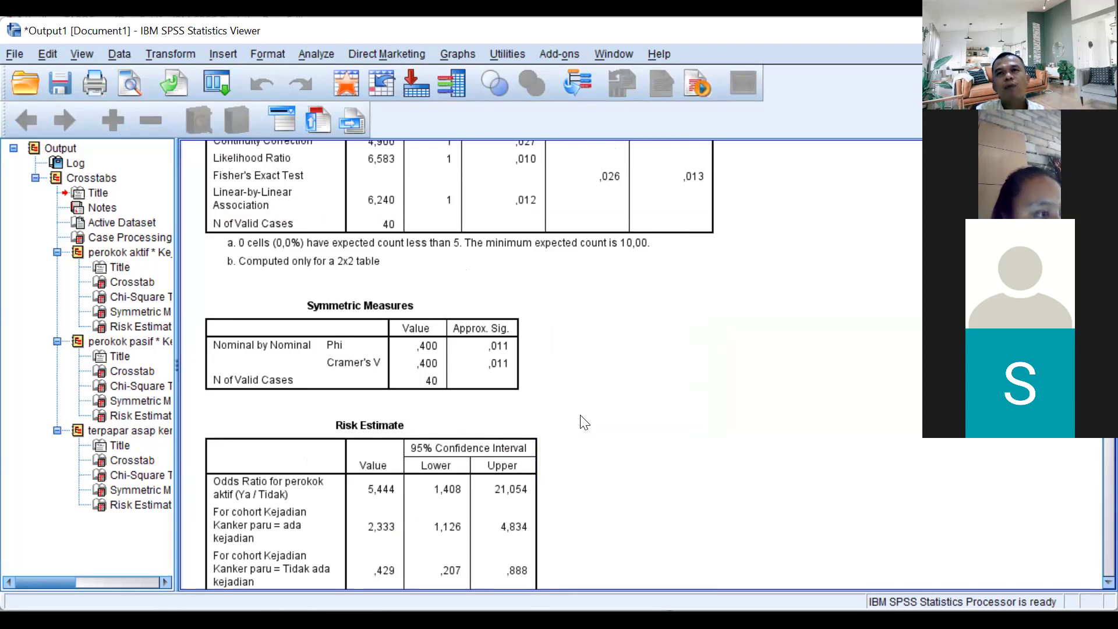
{"action": "scroll", "coordinate": [574, 418], "scroll_direction": "down", "scroll_amount": 3}
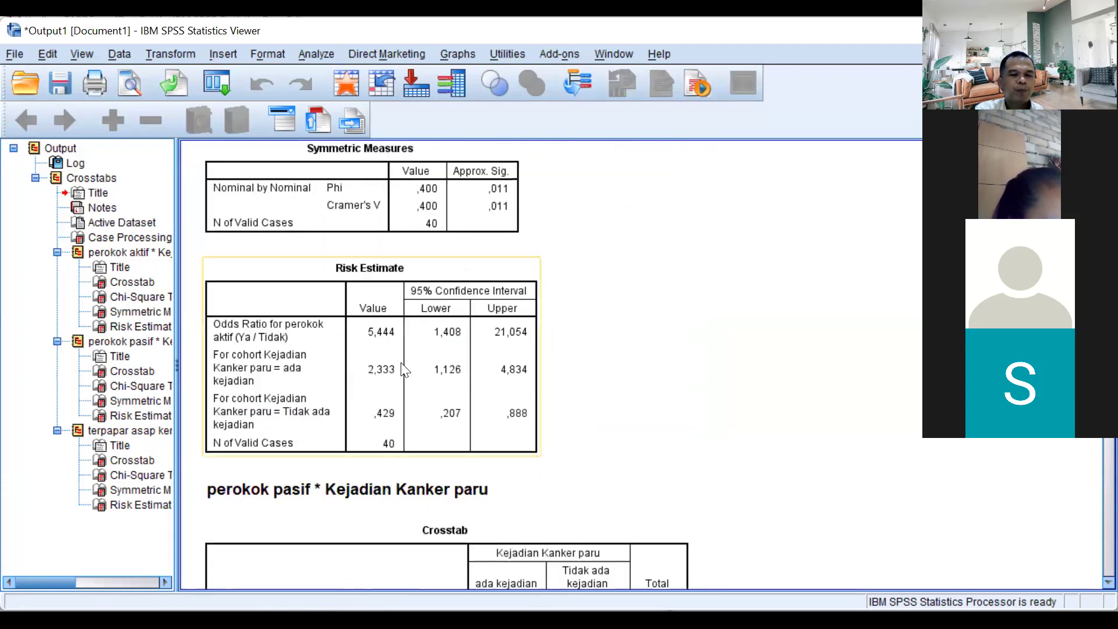
{"action": "scroll", "coordinate": [391, 369], "scroll_direction": "up", "scroll_amount": 4}
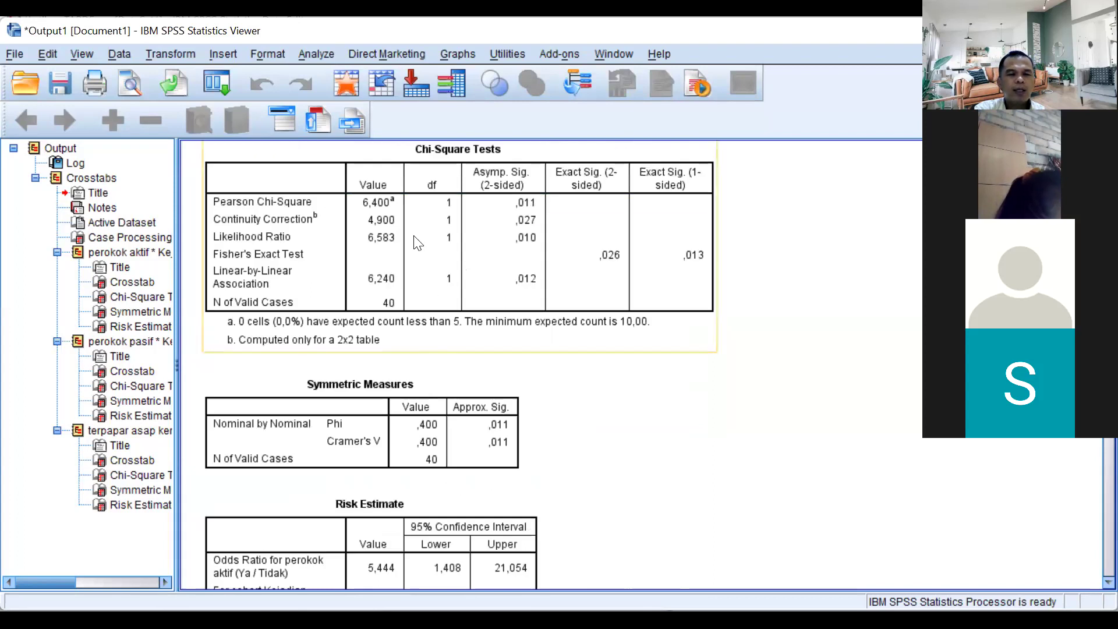
{"action": "scroll", "coordinate": [438, 235], "scroll_direction": "up", "scroll_amount": 1}
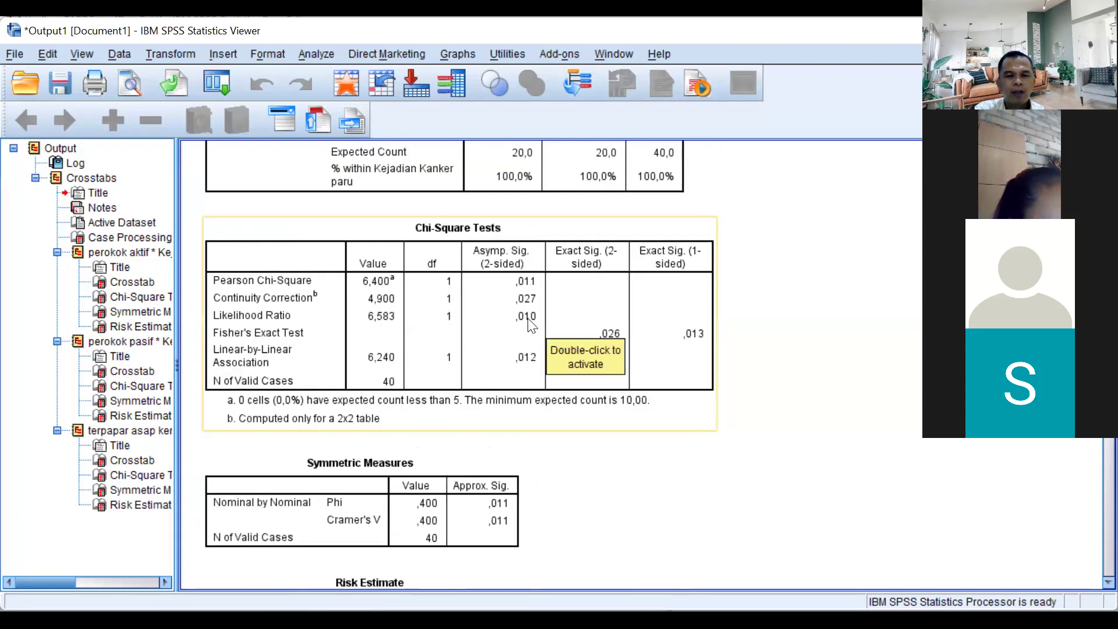
{"action": "scroll", "coordinate": [525, 330], "scroll_direction": "down", "scroll_amount": 1}
{"action": "scroll", "coordinate": [526, 330], "scroll_direction": "down", "scroll_amount": 1}
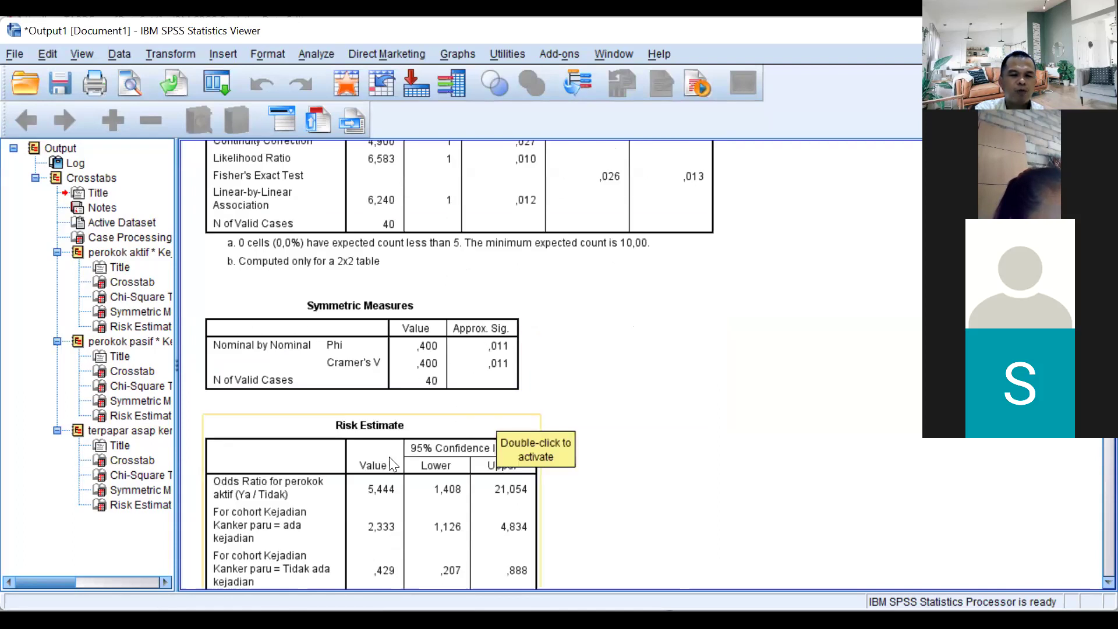
{"action": "scroll", "coordinate": [390, 464], "scroll_direction": "down", "scroll_amount": 1}
{"action": "scroll", "coordinate": [570, 382], "scroll_direction": "up", "scroll_amount": 2}
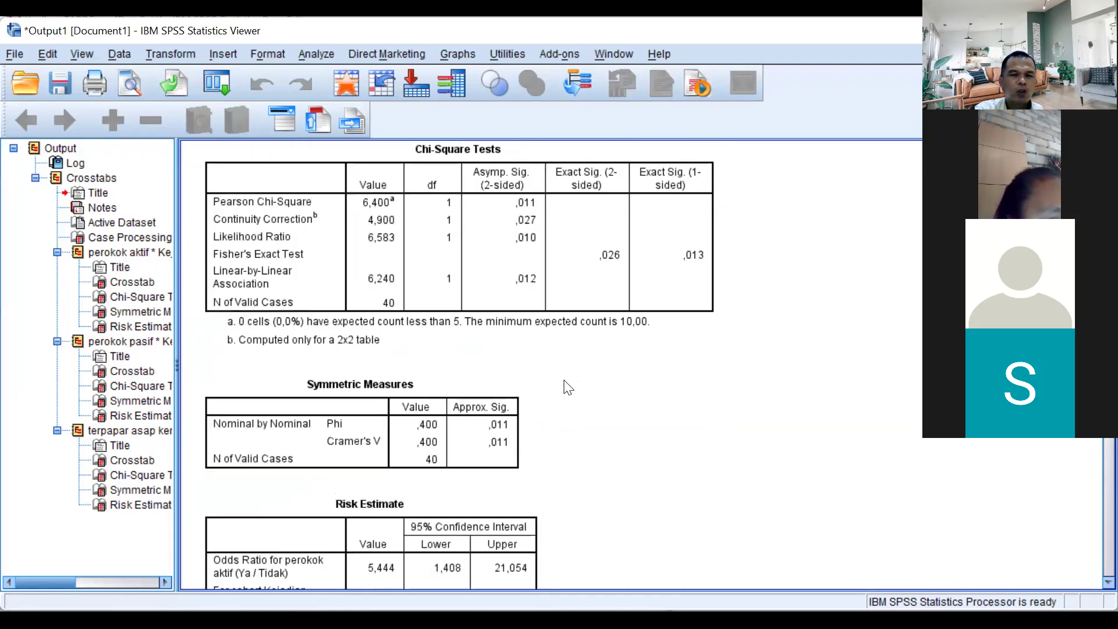
{"action": "scroll", "coordinate": [568, 387], "scroll_direction": "up", "scroll_amount": 1}
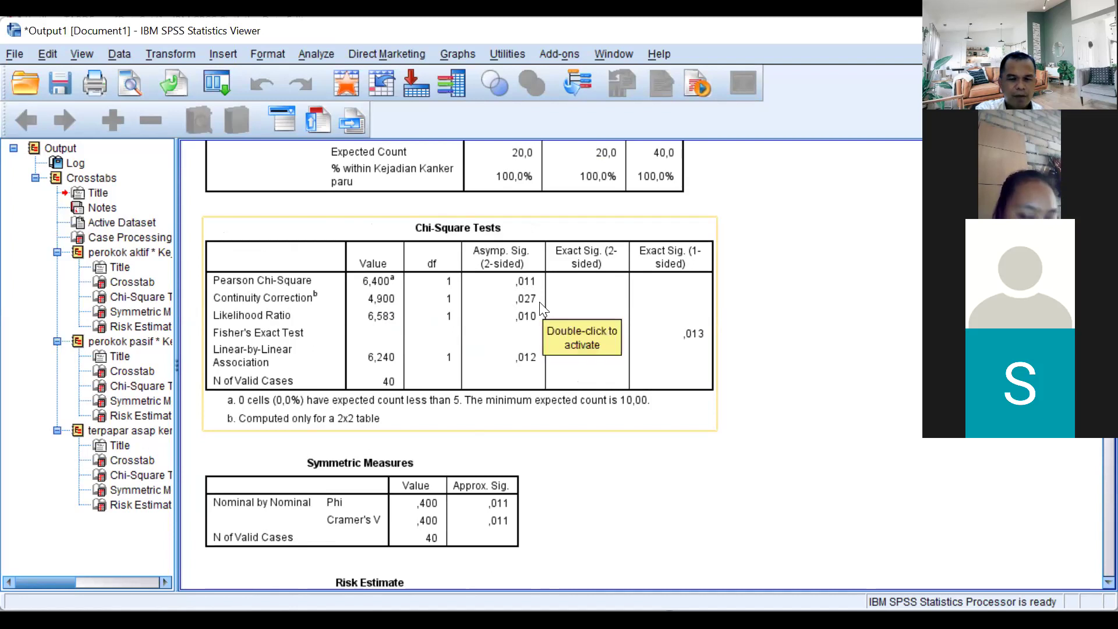
Step: Recheck the perokok aktif crosstab counts and the chi-square footnote on expected counts, ending at the Risk Estimate confidence limits
{"action": "scroll", "coordinate": [587, 303], "scroll_direction": "up", "scroll_amount": 5}
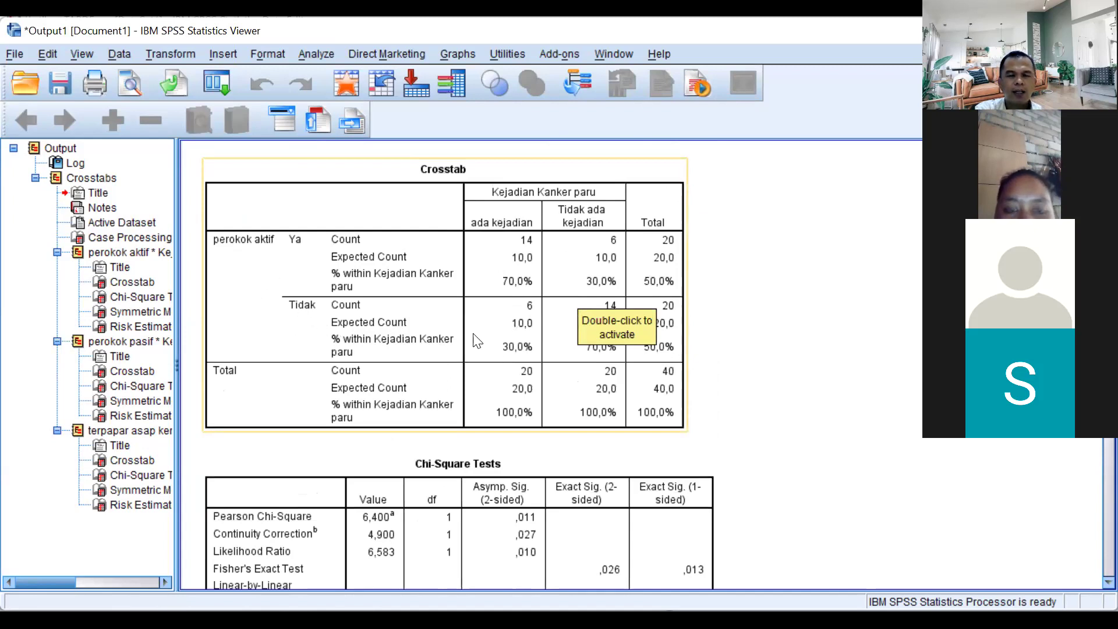
{"action": "scroll", "coordinate": [429, 390], "scroll_direction": "down", "scroll_amount": 2}
{"action": "scroll", "coordinate": [431, 400], "scroll_direction": "down", "scroll_amount": 6}
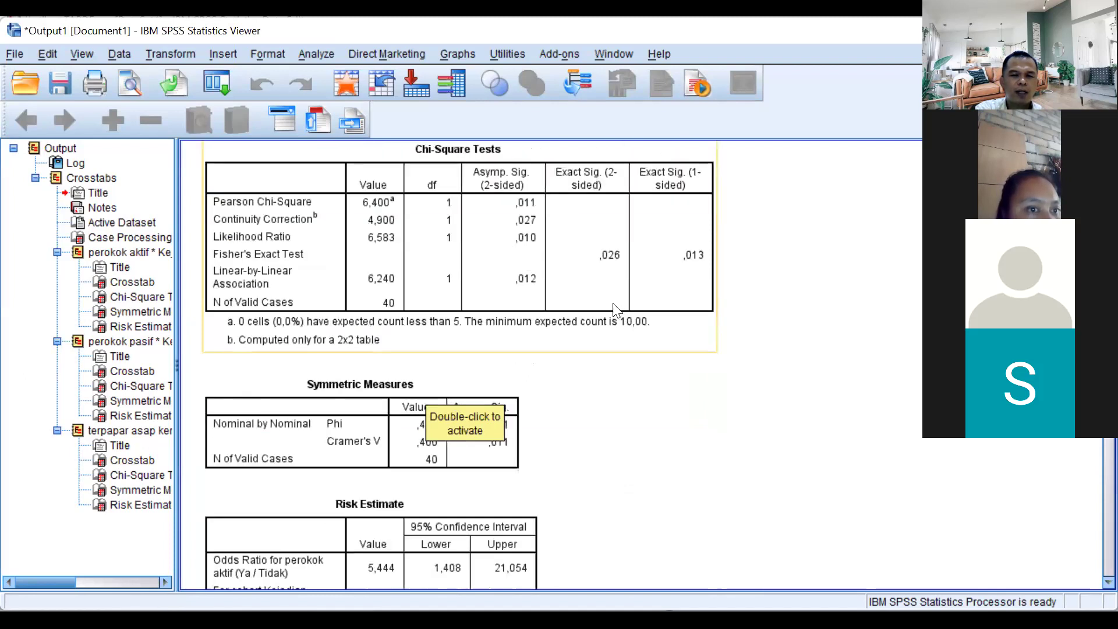
{"action": "scroll", "coordinate": [614, 309], "scroll_direction": "down", "scroll_amount": 2}
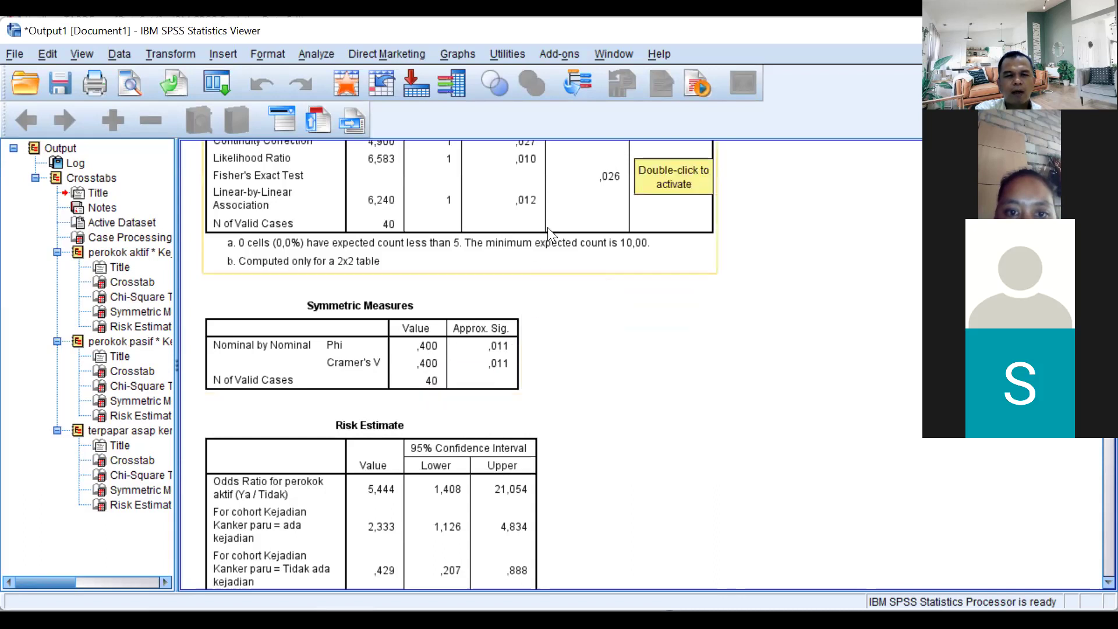
{"action": "scroll", "coordinate": [367, 290], "scroll_direction": "down", "scroll_amount": 6}
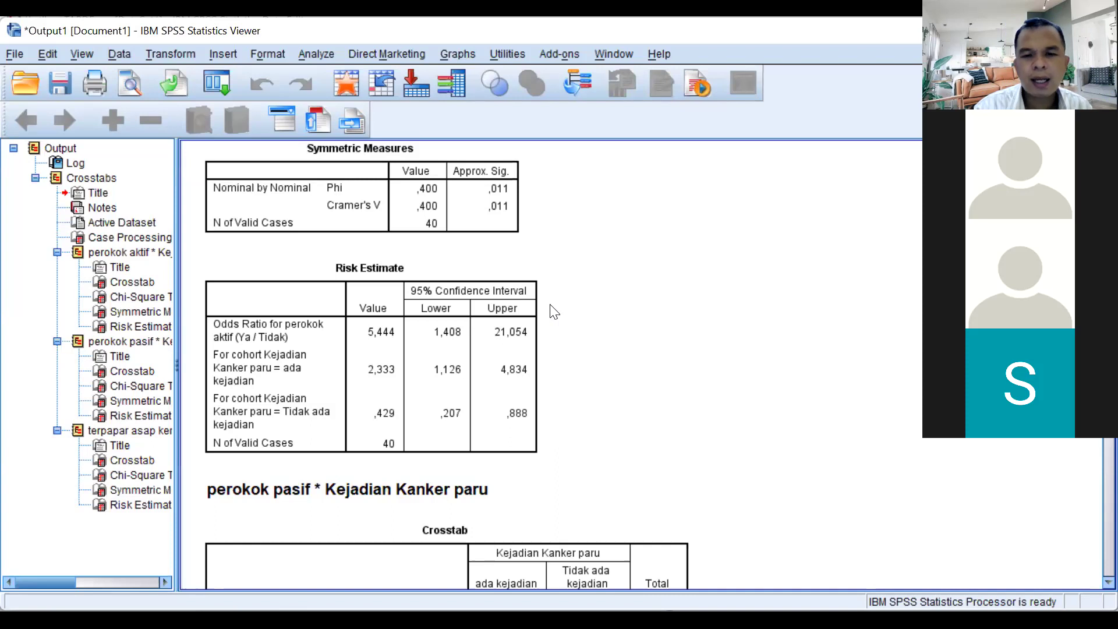
{"action": "left_click", "coordinate": [505, 318]}
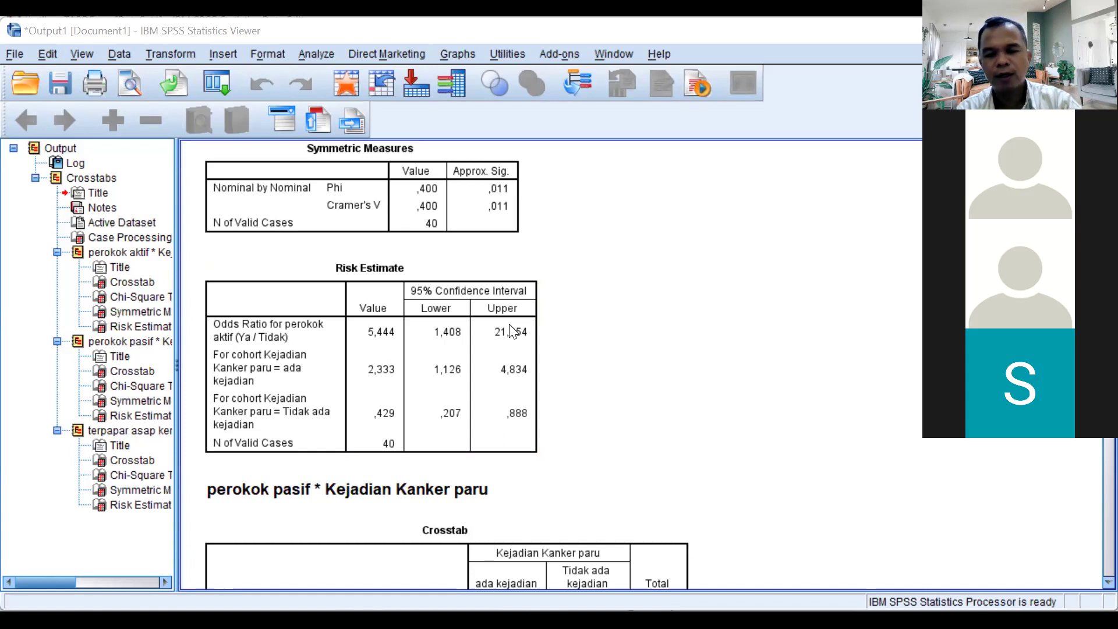
{"action": "left_click", "coordinate": [511, 330]}
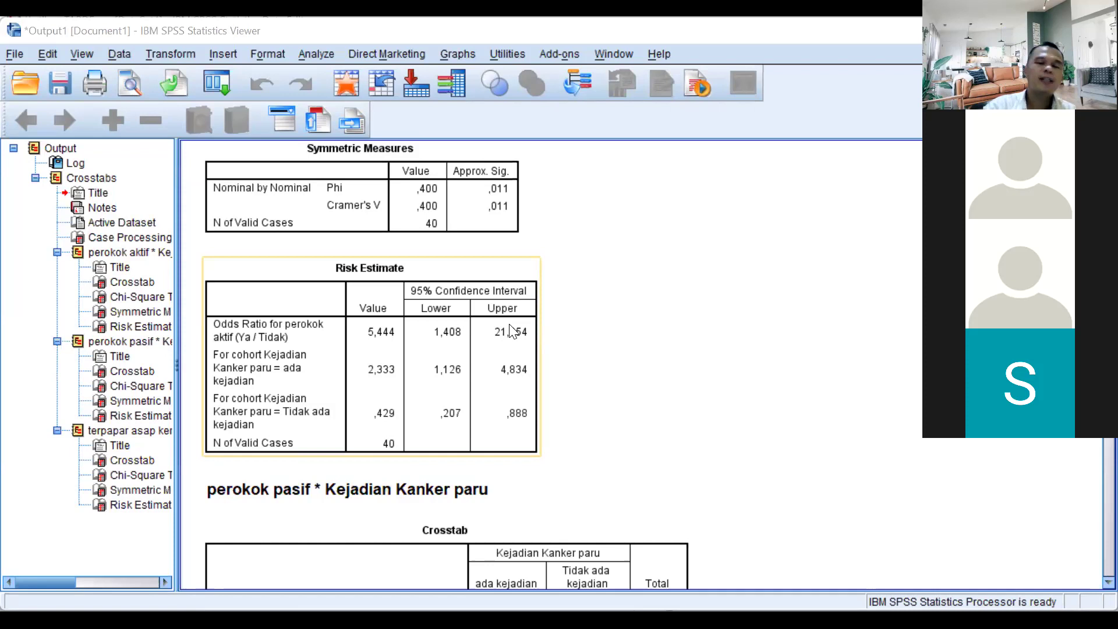
{"action": "left_click", "coordinate": [568, 254]}
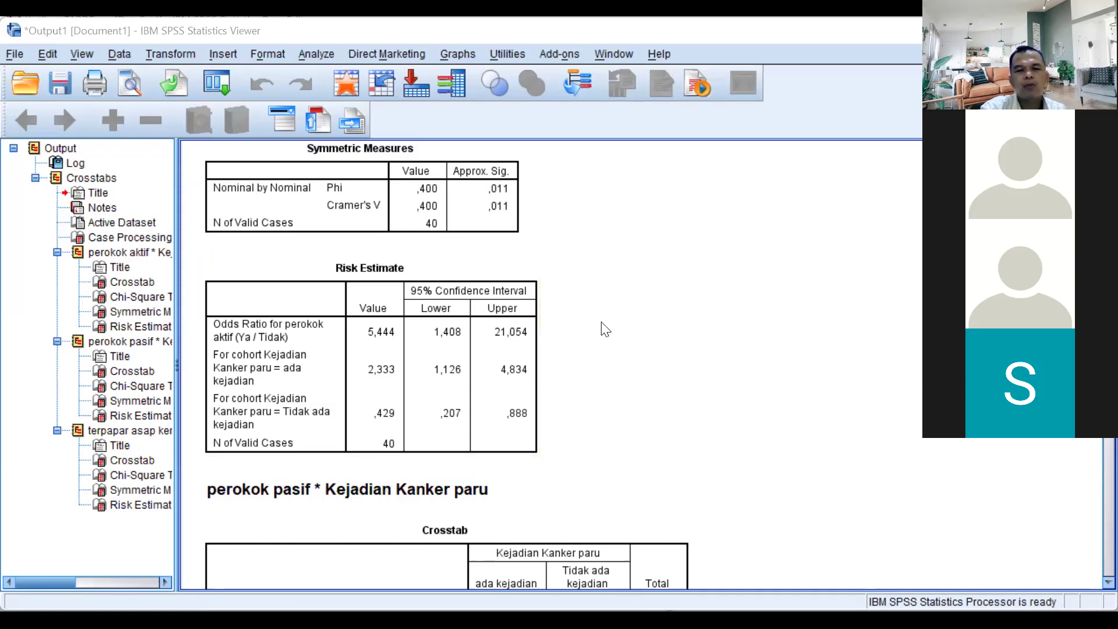
Step: Review the perokok pasif crosstab counts and percentages and the Chi-Square Tests table below it
{"action": "scroll", "coordinate": [606, 336], "scroll_direction": "down", "scroll_amount": 5}
{"action": "scroll", "coordinate": [361, 346], "scroll_direction": "down", "scroll_amount": 3}
{"action": "left_click", "coordinate": [278, 420]}
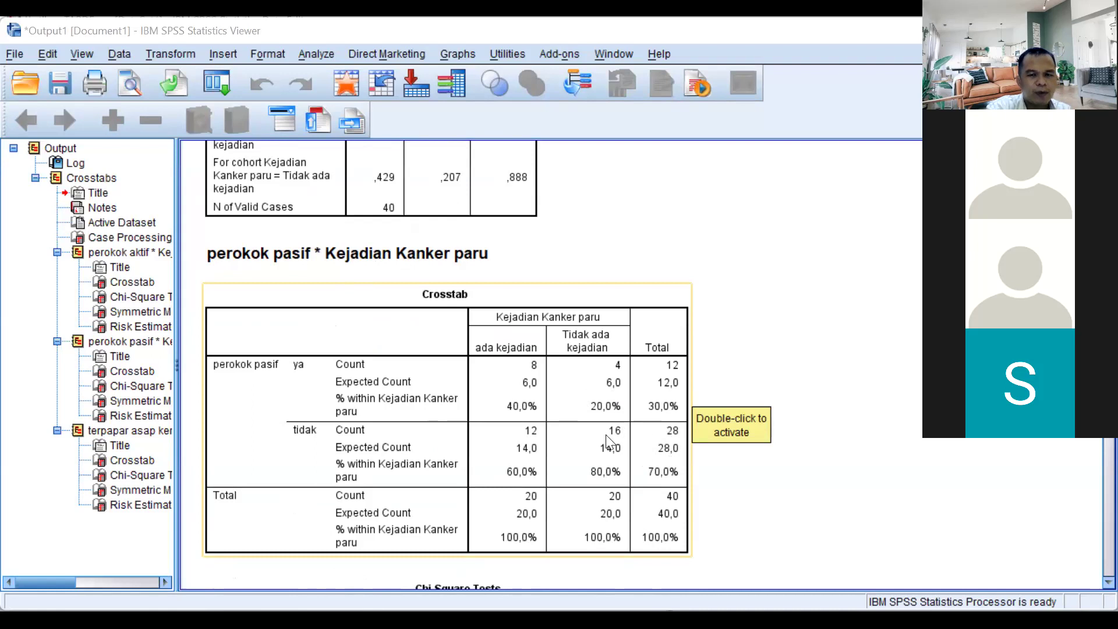
{"action": "scroll", "coordinate": [640, 449], "scroll_direction": "down", "scroll_amount": 3}
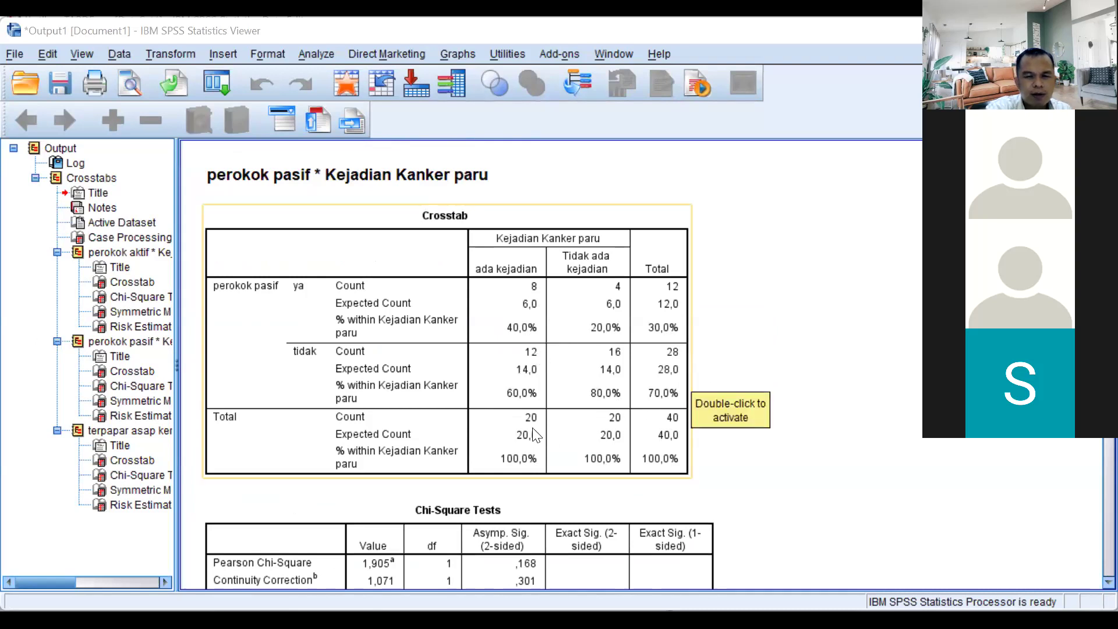
{"action": "scroll", "coordinate": [501, 419], "scroll_direction": "down", "scroll_amount": 3}
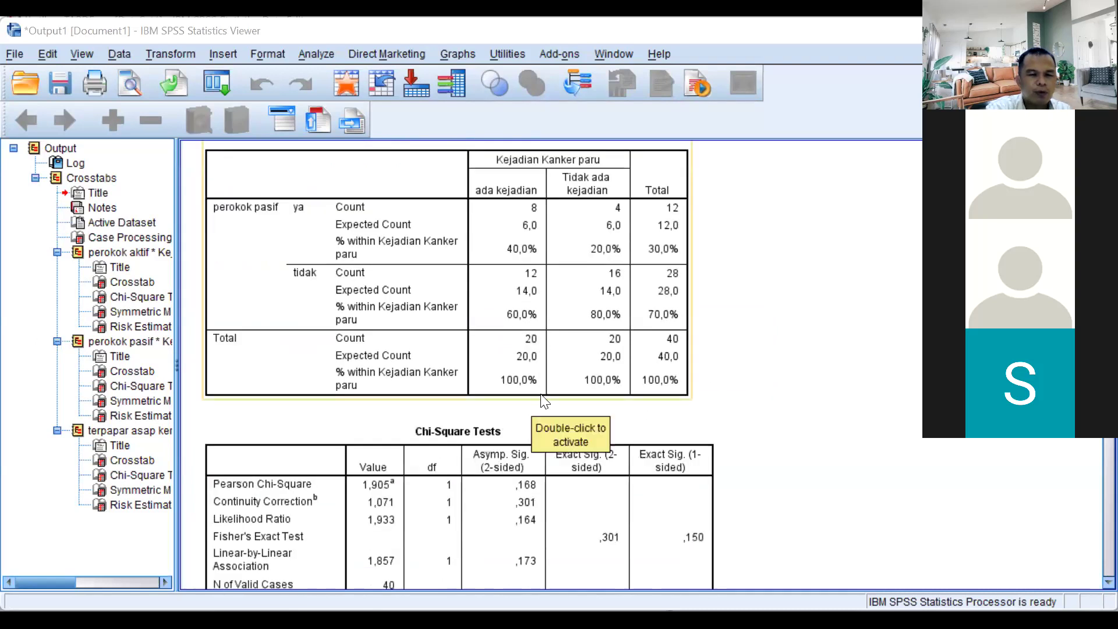
{"action": "scroll", "coordinate": [524, 384], "scroll_direction": "down", "scroll_amount": 5}
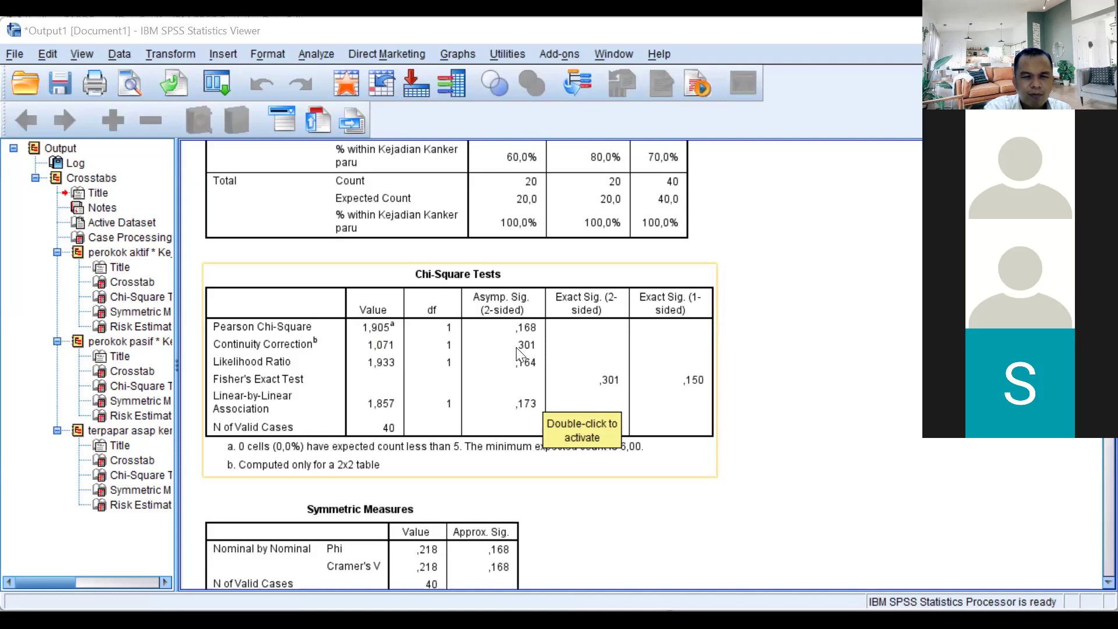
Step: Check the perokok pasif chi-square significance against the crosstab's expected counts, ending at its Symmetric Measures
{"action": "scroll", "coordinate": [517, 354], "scroll_direction": "up", "scroll_amount": 4}
{"action": "scroll", "coordinate": [514, 354], "scroll_direction": "down", "scroll_amount": 4}
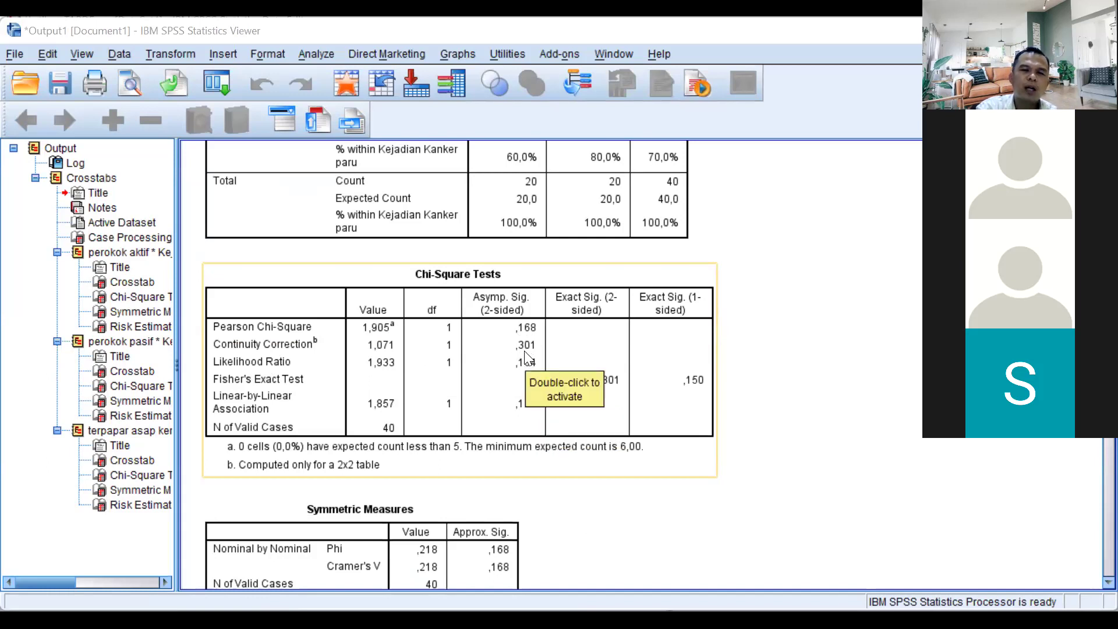
{"action": "scroll", "coordinate": [522, 350], "scroll_direction": "up", "scroll_amount": 3}
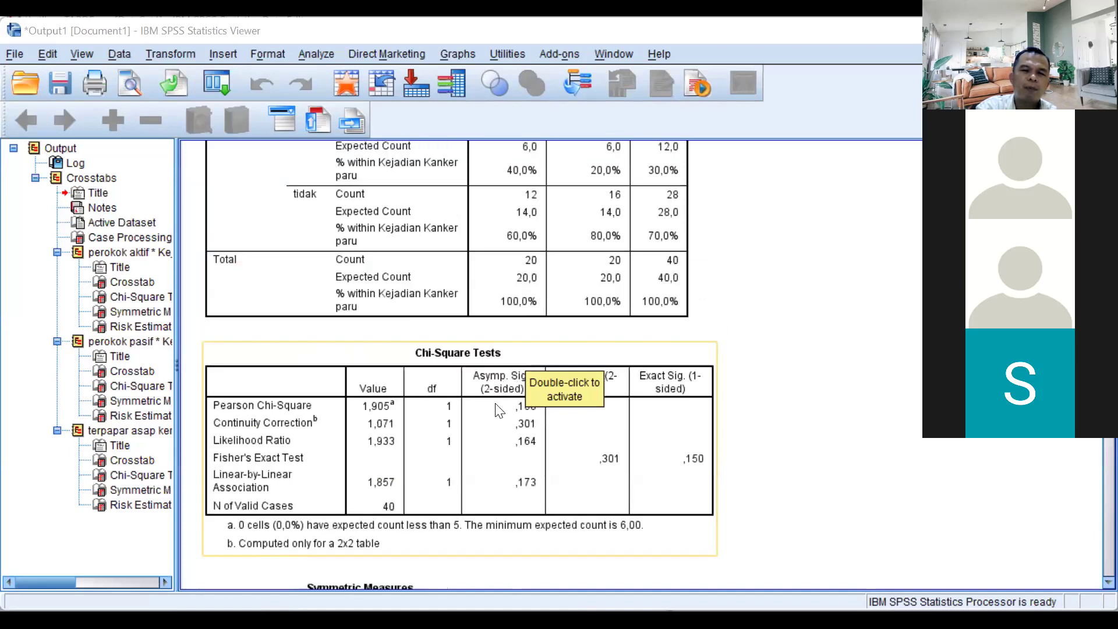
{"action": "scroll", "coordinate": [496, 393], "scroll_direction": "up", "scroll_amount": 6}
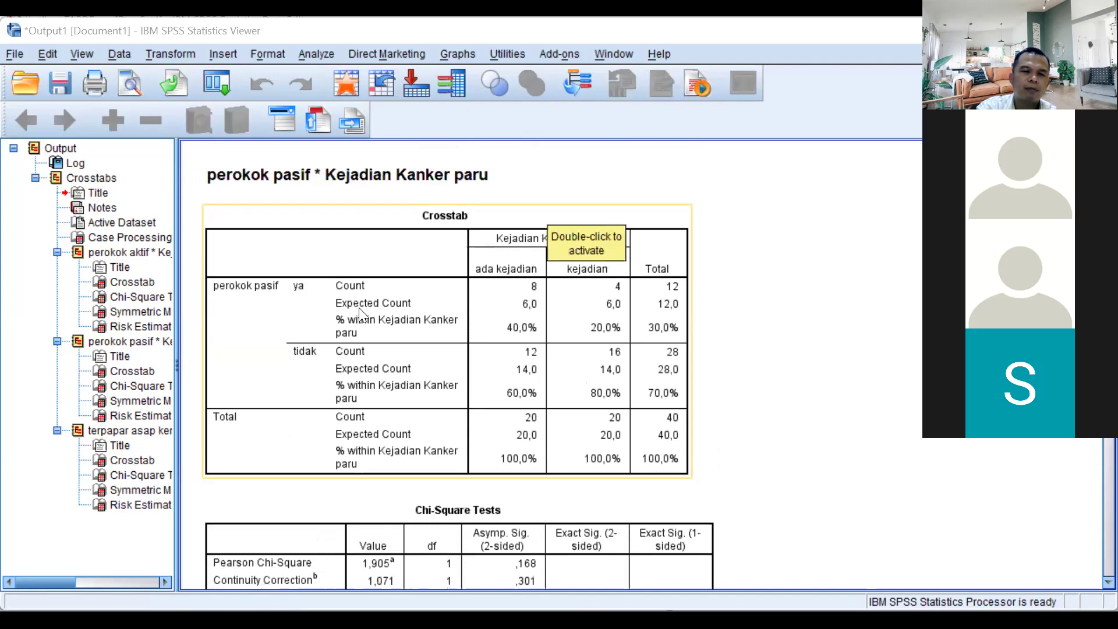
{"action": "scroll", "coordinate": [464, 385], "scroll_direction": "down", "scroll_amount": 6}
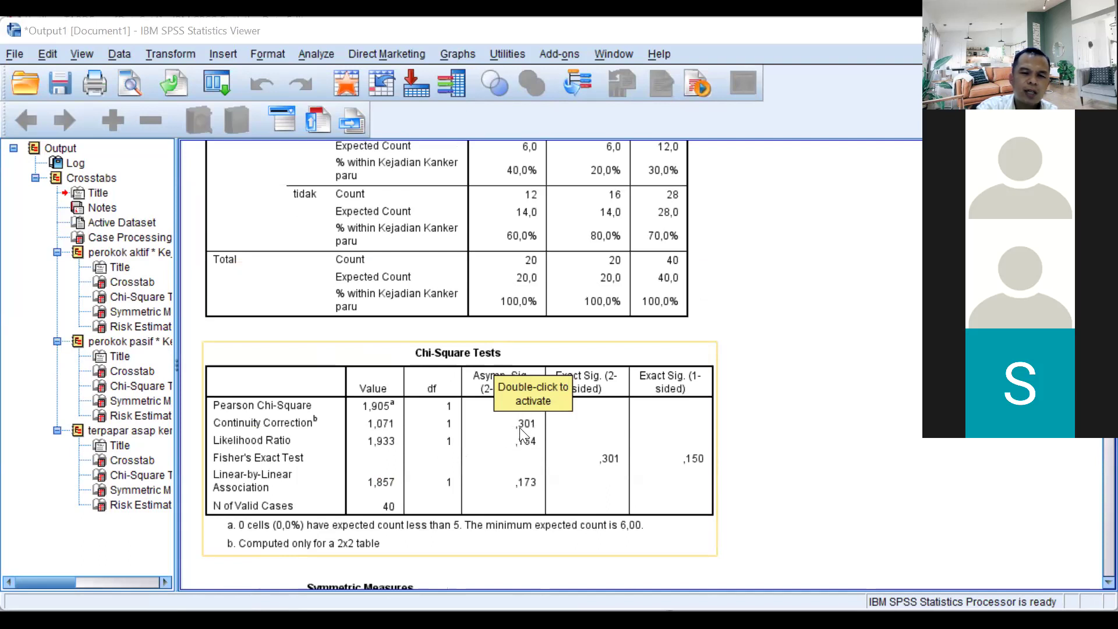
{"action": "scroll", "coordinate": [512, 469], "scroll_direction": "down", "scroll_amount": 3}
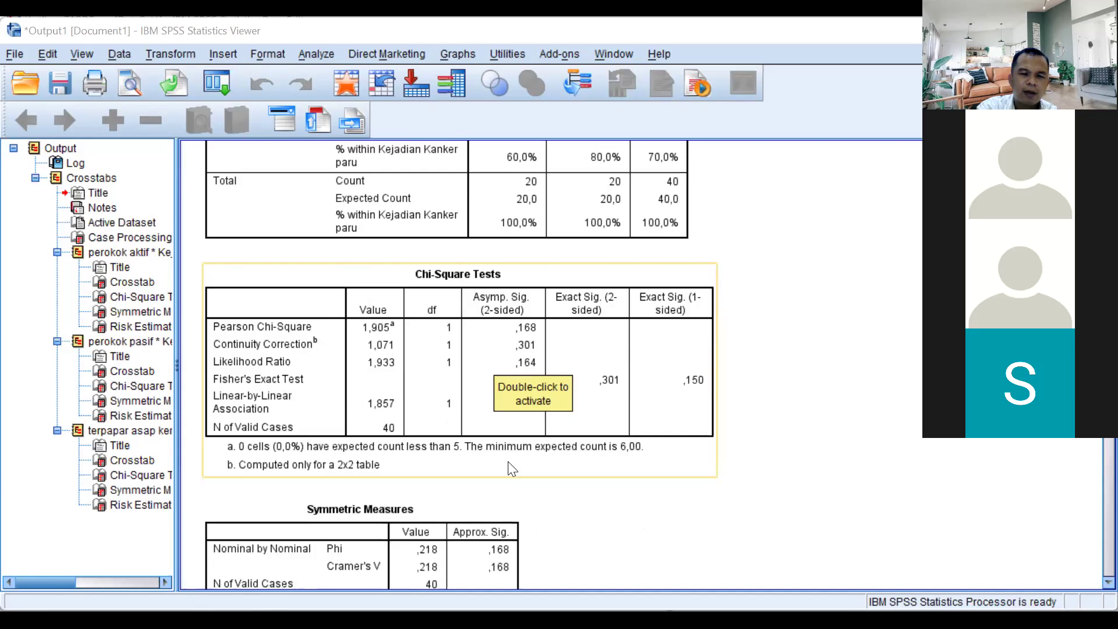
{"action": "scroll", "coordinate": [511, 469], "scroll_direction": "down", "scroll_amount": 3}
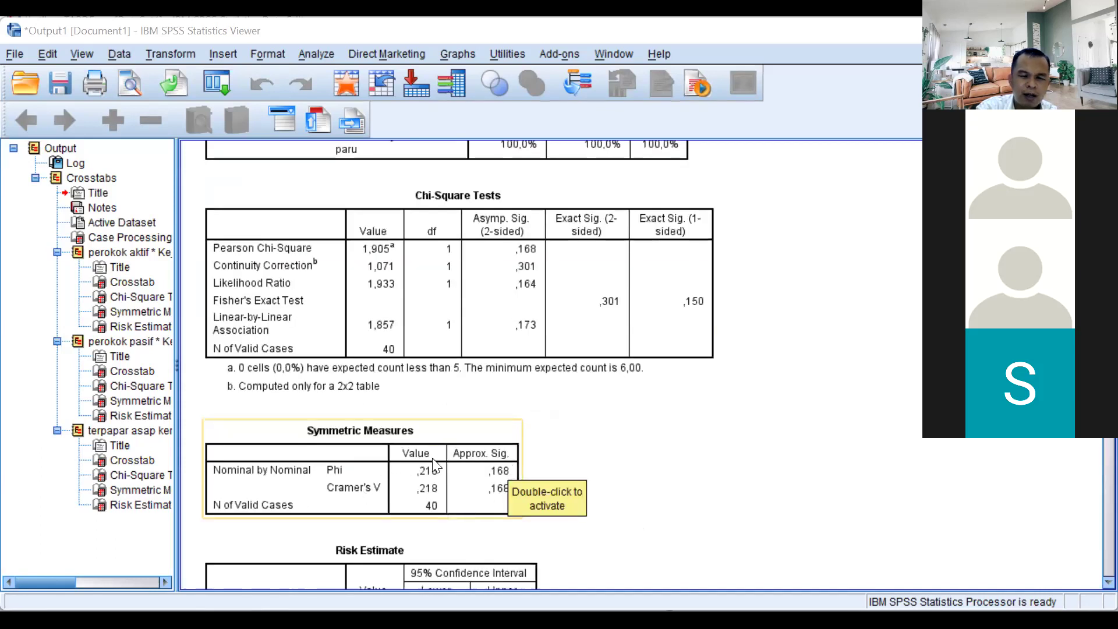
Step: Cut the Symmetric Measures table from the perokok pasif output after comparing it with the perokok aktif results
{"action": "left_click", "coordinate": [422, 483]}
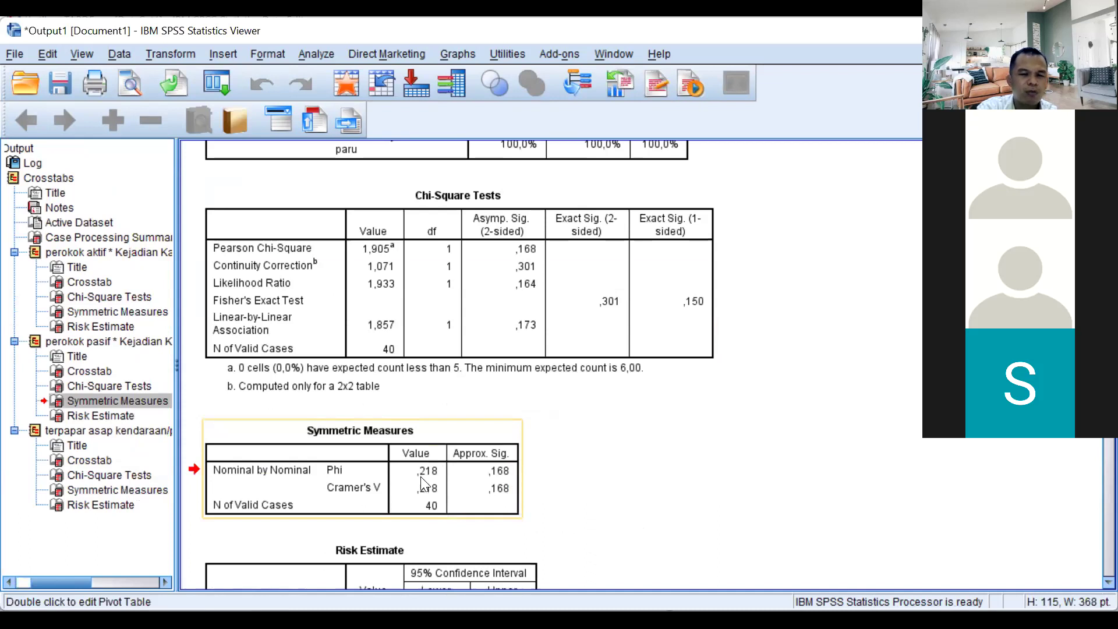
{"action": "scroll", "coordinate": [422, 482], "scroll_direction": "up", "scroll_amount": 10}
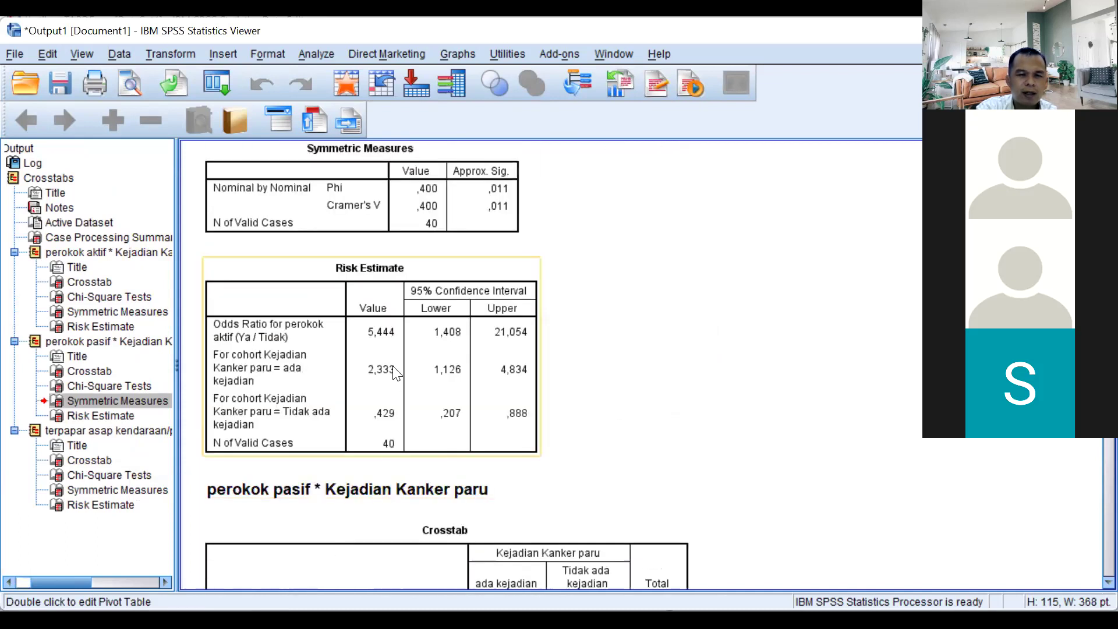
{"action": "left_click", "coordinate": [404, 356]}
{"action": "scroll", "coordinate": [424, 419], "scroll_direction": "down", "scroll_amount": 10}
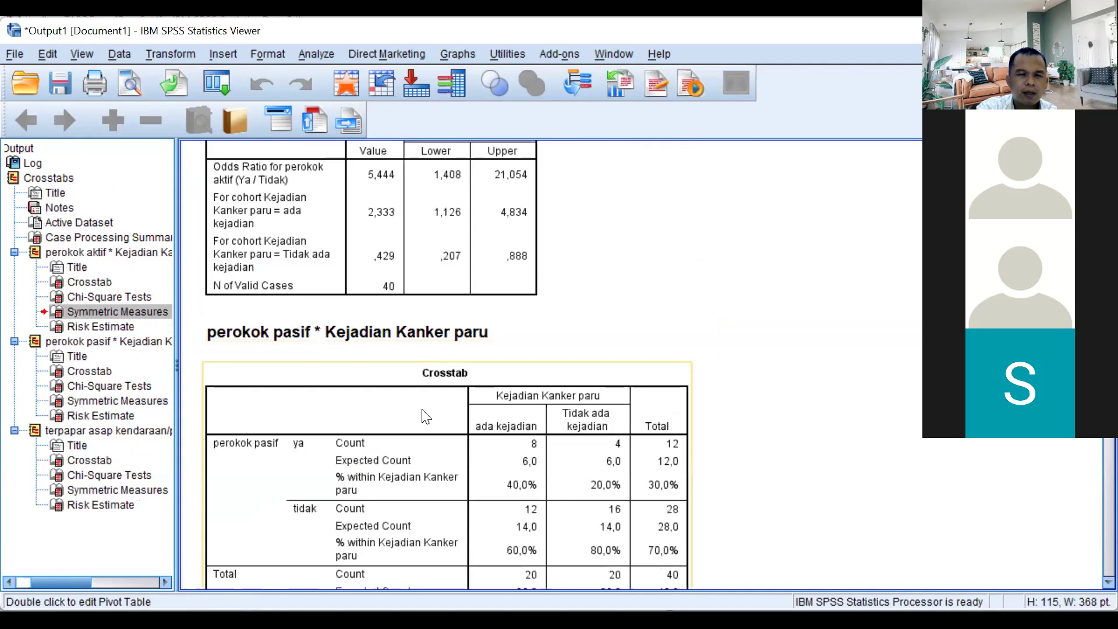
{"action": "scroll", "coordinate": [424, 425], "scroll_direction": "down", "scroll_amount": 3}
{"action": "left_click", "coordinate": [429, 412]}
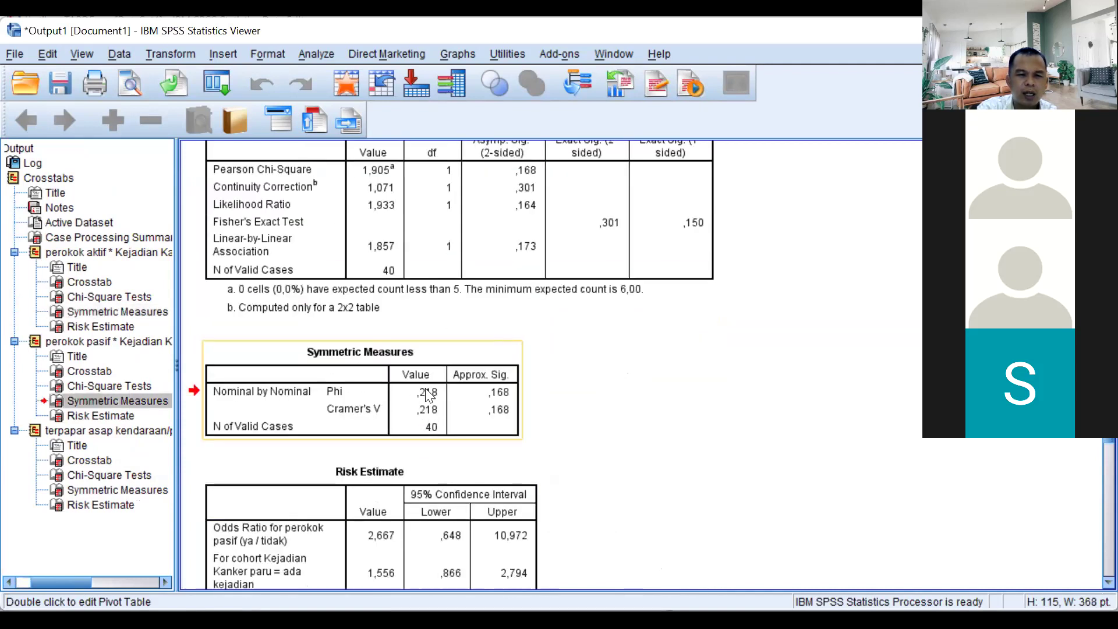
{"action": "right_click", "coordinate": [427, 395]}
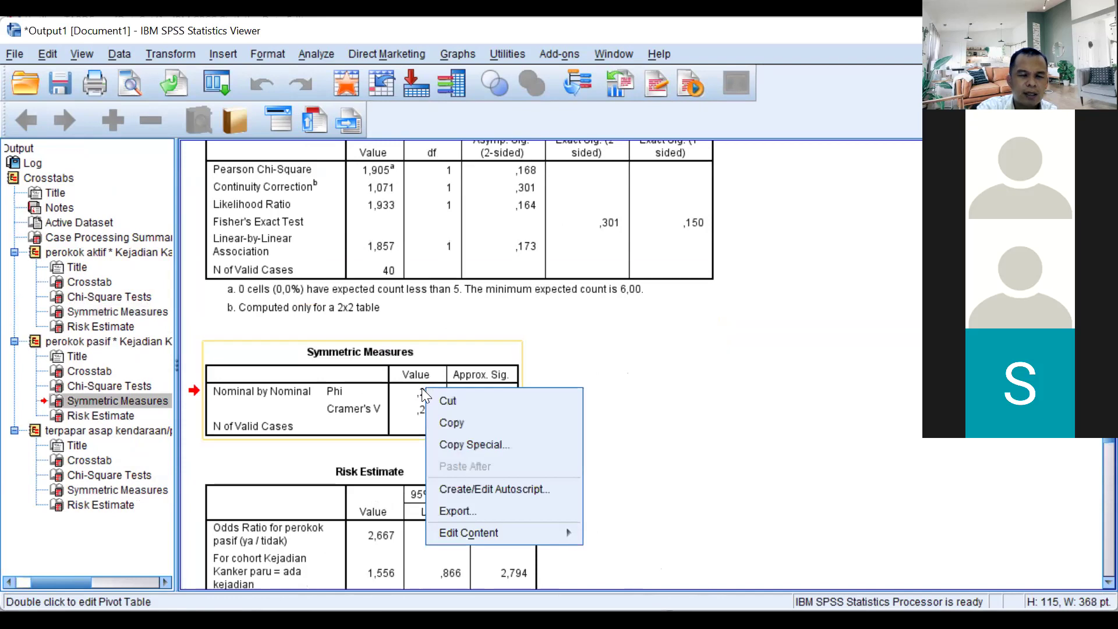
{"action": "left_click", "coordinate": [453, 400]}
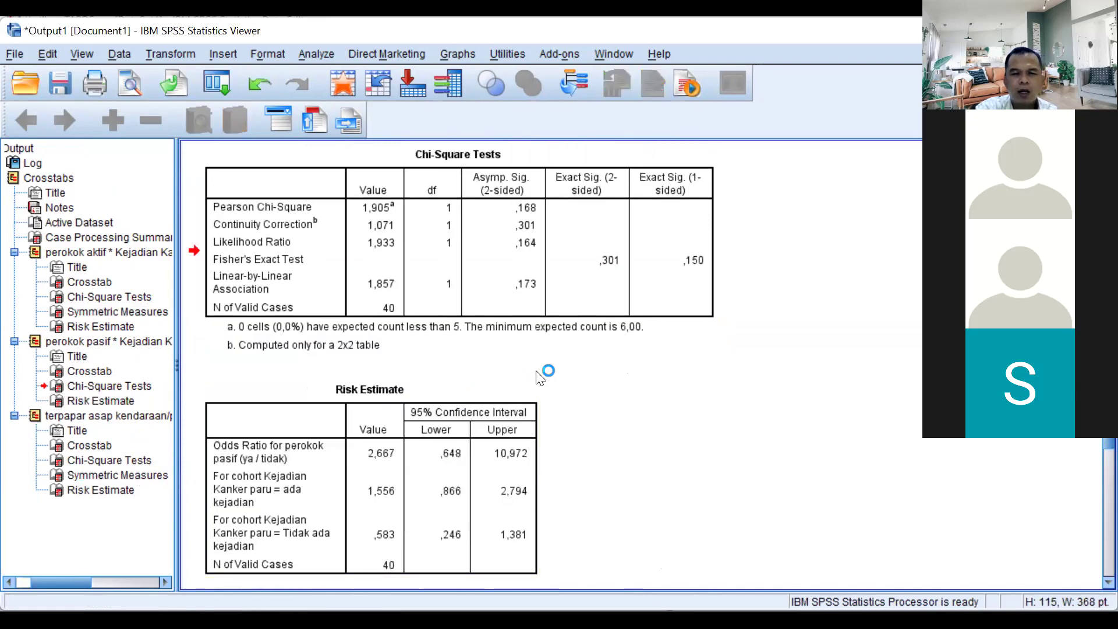
Step: Compare the perokok pasif chi-square significance with the perokok aktif crosstab, chi-square tests and Phi value
{"action": "scroll", "coordinate": [537, 375], "scroll_direction": "up", "scroll_amount": 3}
{"action": "left_click", "coordinate": [524, 396]}
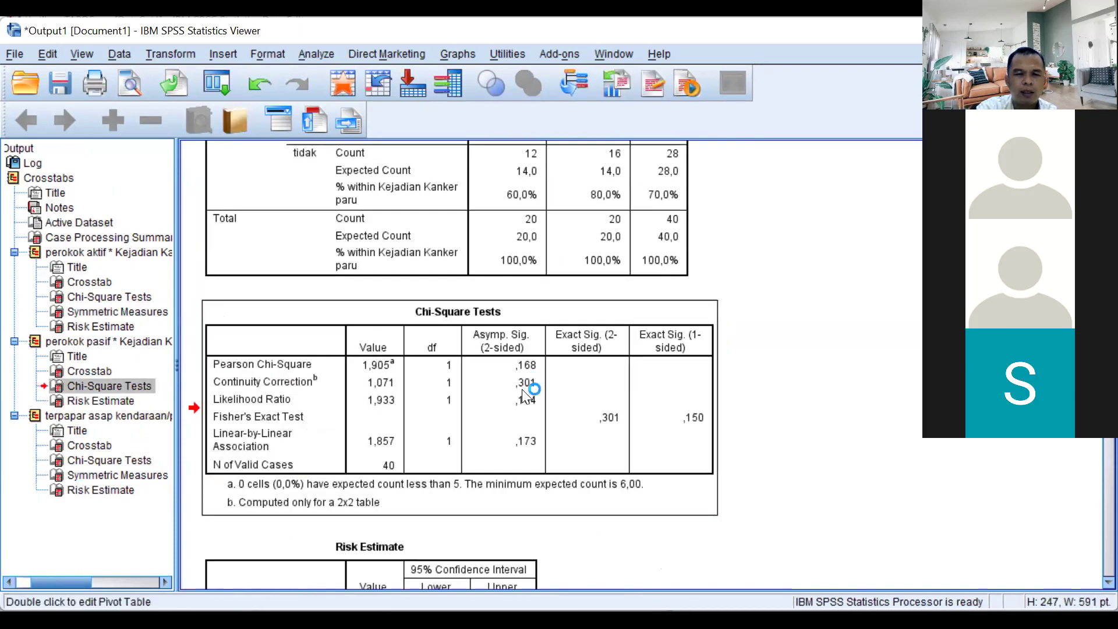
{"action": "scroll", "coordinate": [448, 408], "scroll_direction": "up", "scroll_amount": 10}
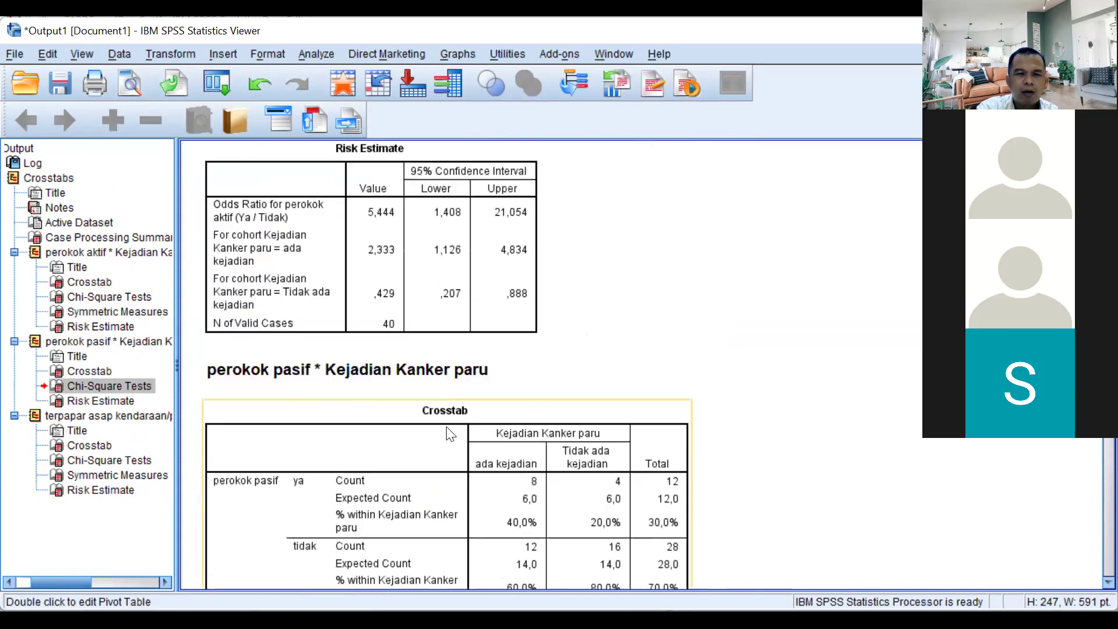
{"action": "scroll", "coordinate": [430, 385], "scroll_direction": "up", "scroll_amount": 10}
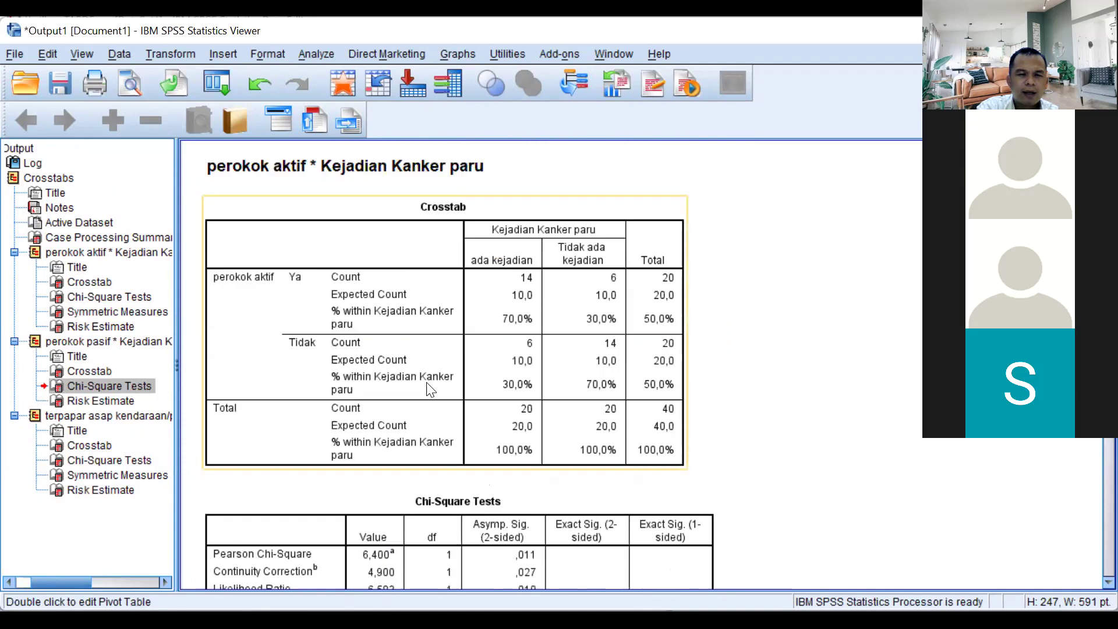
{"action": "scroll", "coordinate": [431, 402], "scroll_direction": "down", "scroll_amount": 4}
{"action": "scroll", "coordinate": [431, 402], "scroll_direction": "down", "scroll_amount": 2}
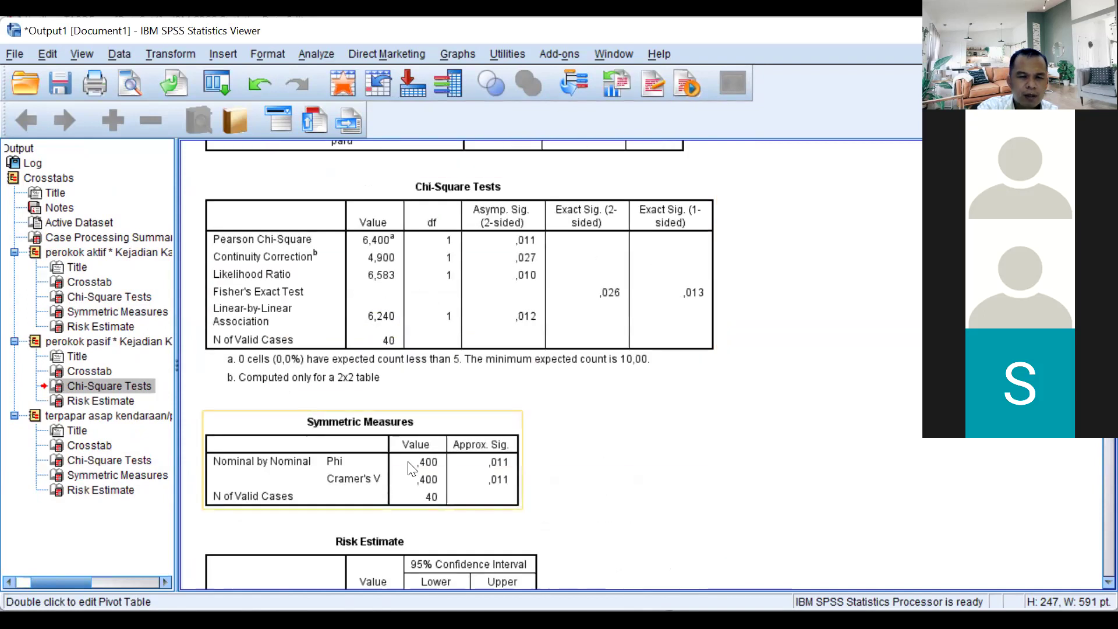
{"action": "scroll", "coordinate": [417, 466], "scroll_direction": "down", "scroll_amount": 5}
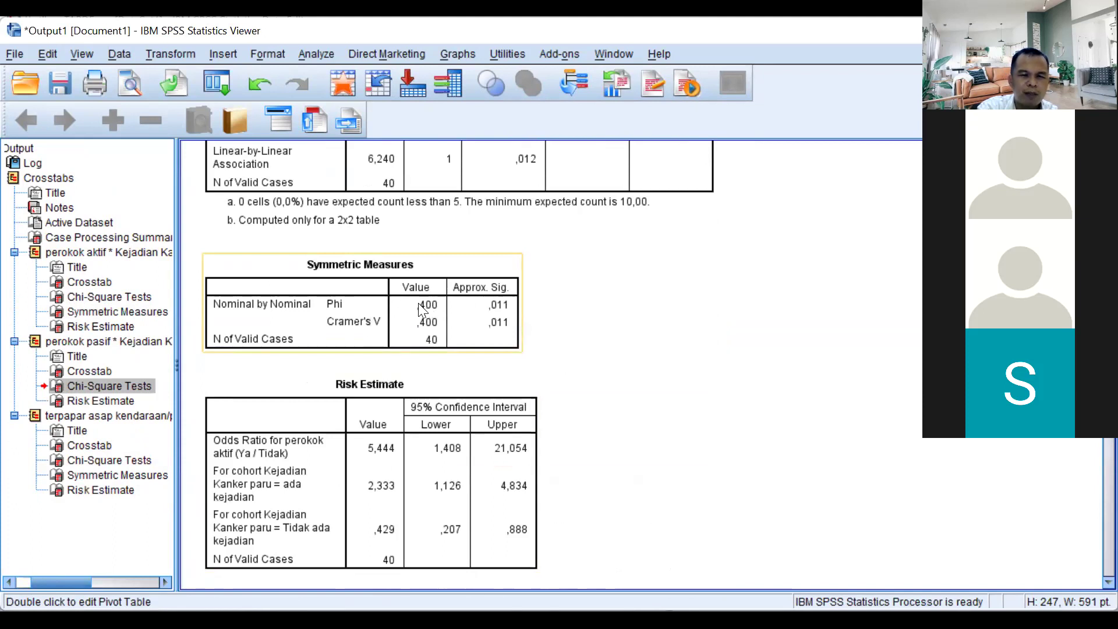
{"action": "scroll", "coordinate": [418, 303], "scroll_direction": "up", "scroll_amount": 5}
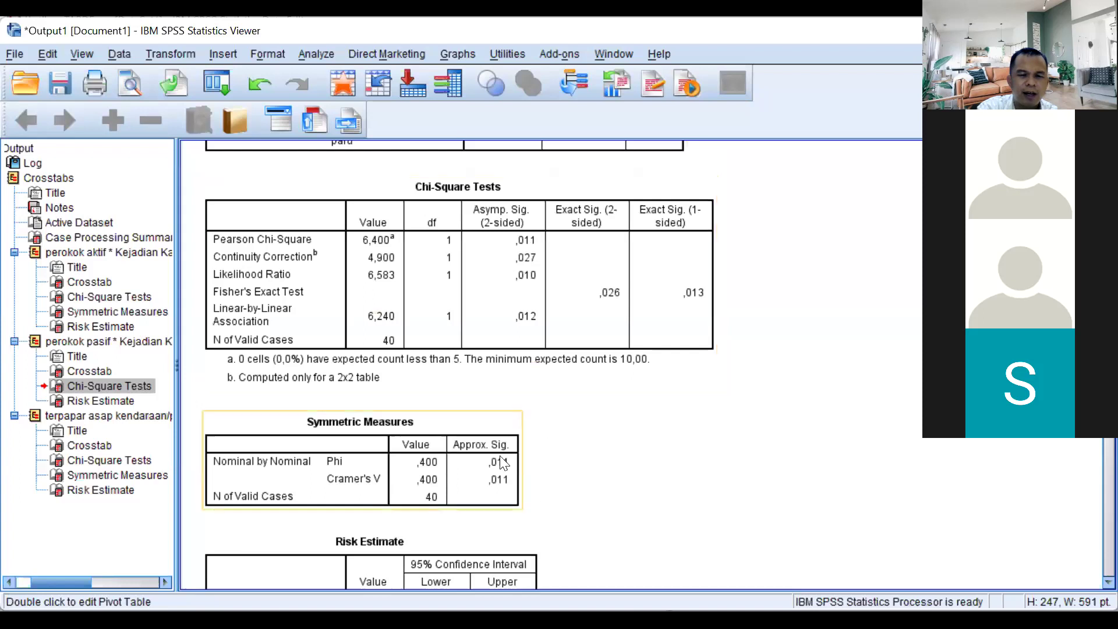
Step: Examine the perokok pasif odds ratio and 95% confidence limits together with its crosstab and chi-square significance
{"action": "scroll", "coordinate": [503, 464], "scroll_direction": "down", "scroll_amount": 20}
{"action": "scroll", "coordinate": [512, 464], "scroll_direction": "down", "scroll_amount": 5}
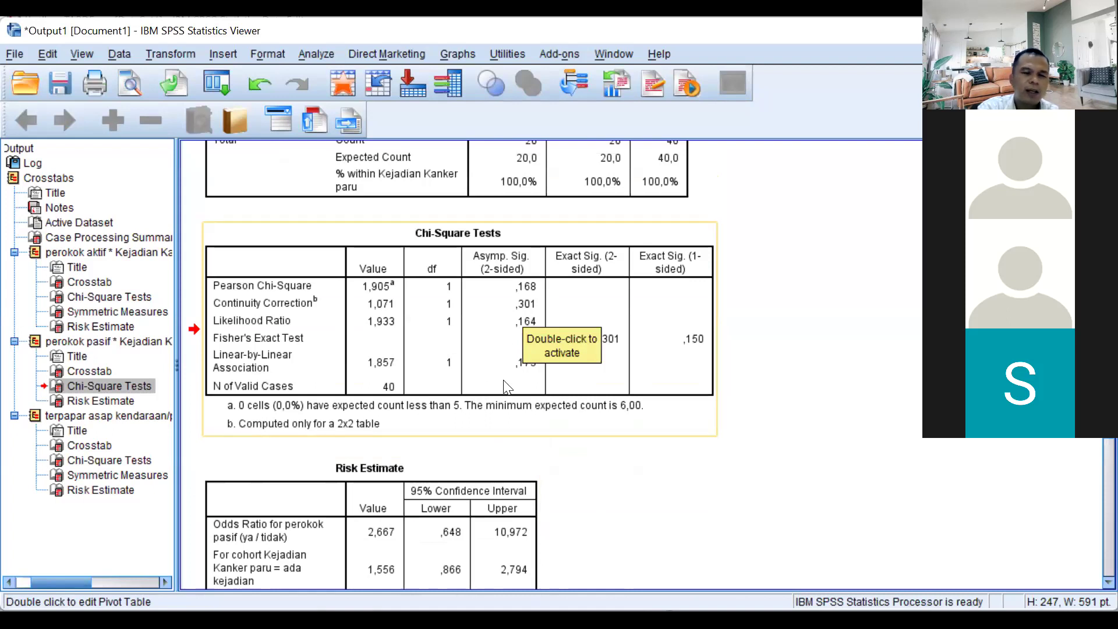
{"action": "scroll", "coordinate": [511, 385], "scroll_direction": "down", "scroll_amount": 3}
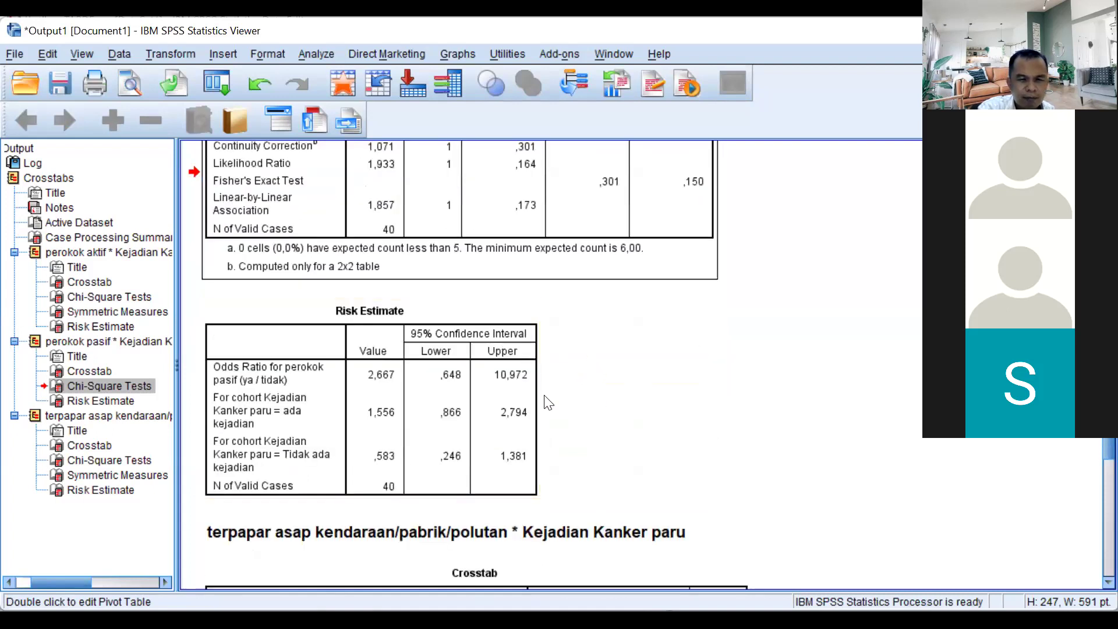
{"action": "left_click", "coordinate": [434, 397]}
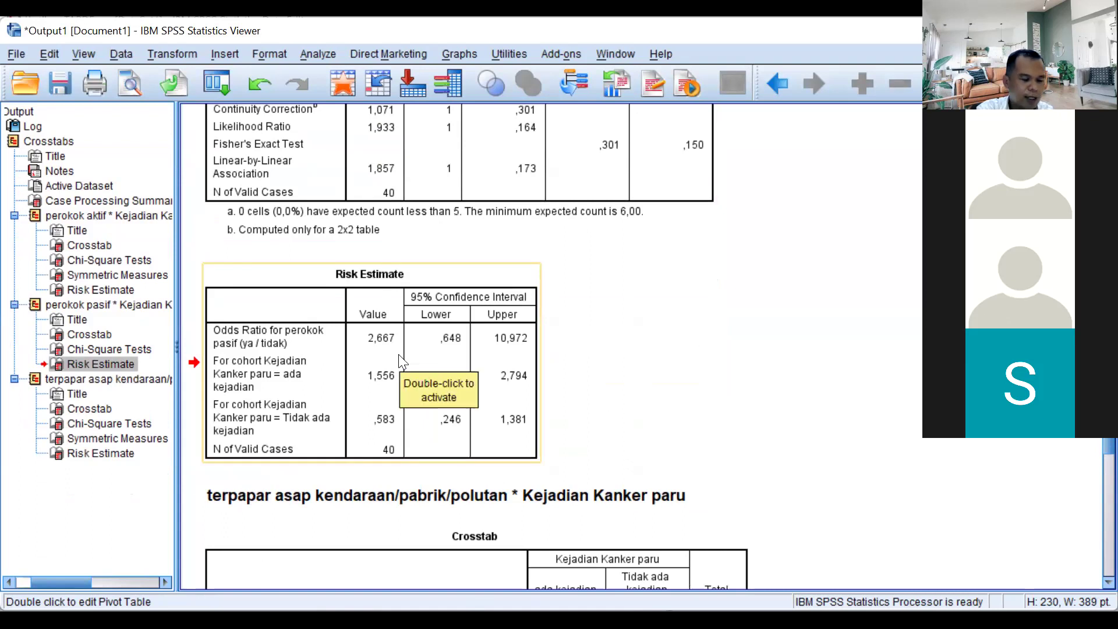
{"action": "scroll", "coordinate": [402, 361], "scroll_direction": "up", "scroll_amount": 10}
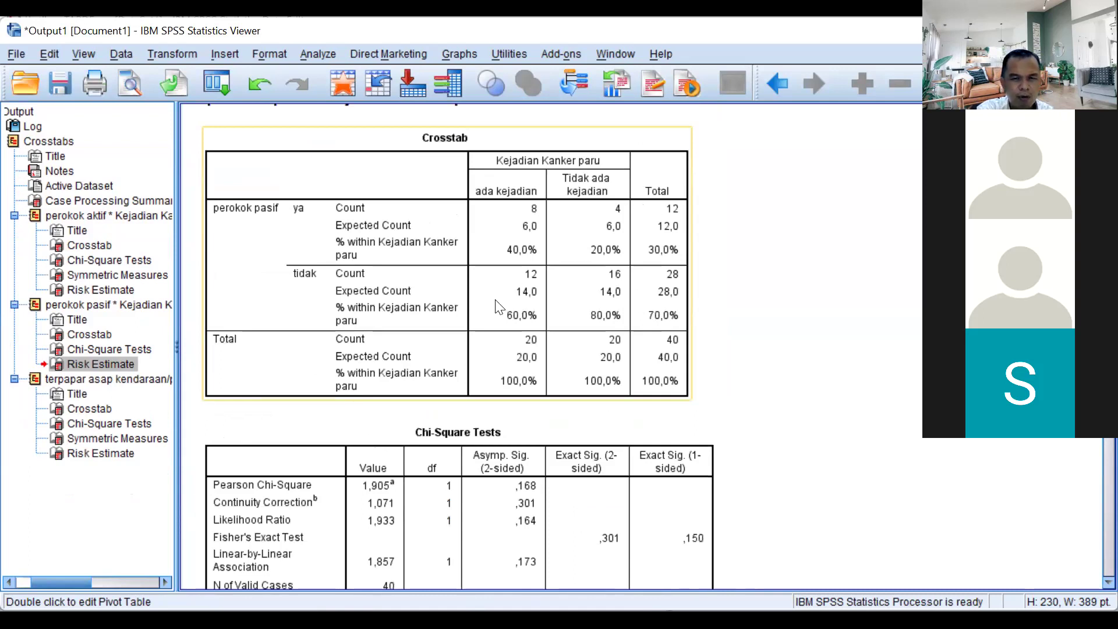
{"action": "scroll", "coordinate": [497, 309], "scroll_direction": "down", "scroll_amount": 8}
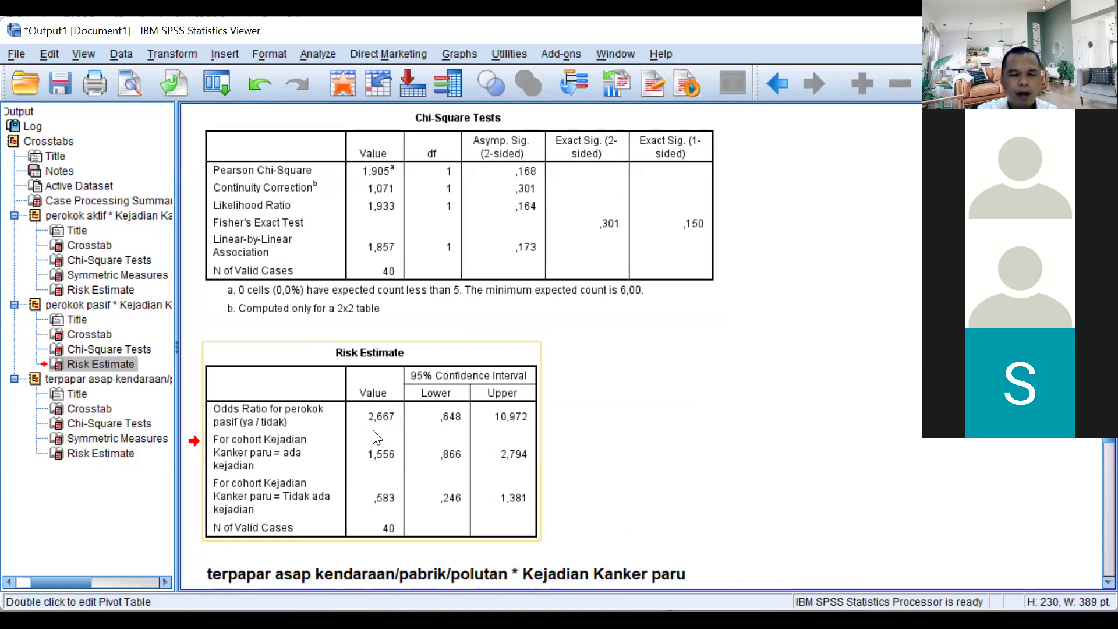
{"action": "left_click", "coordinate": [473, 249]}
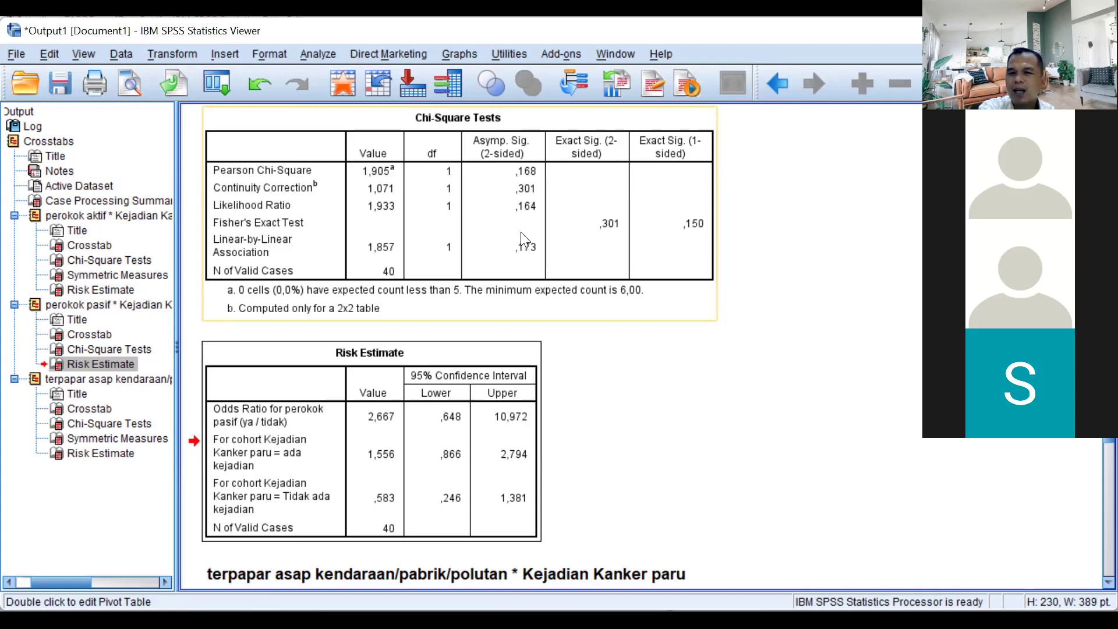
{"action": "left_click", "coordinate": [459, 358]}
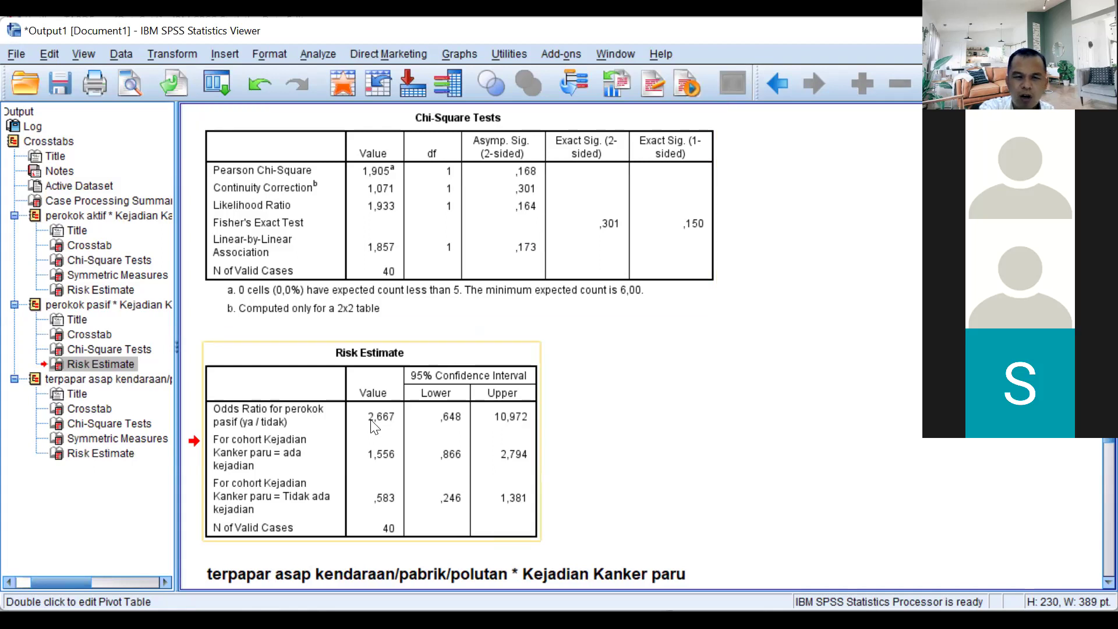
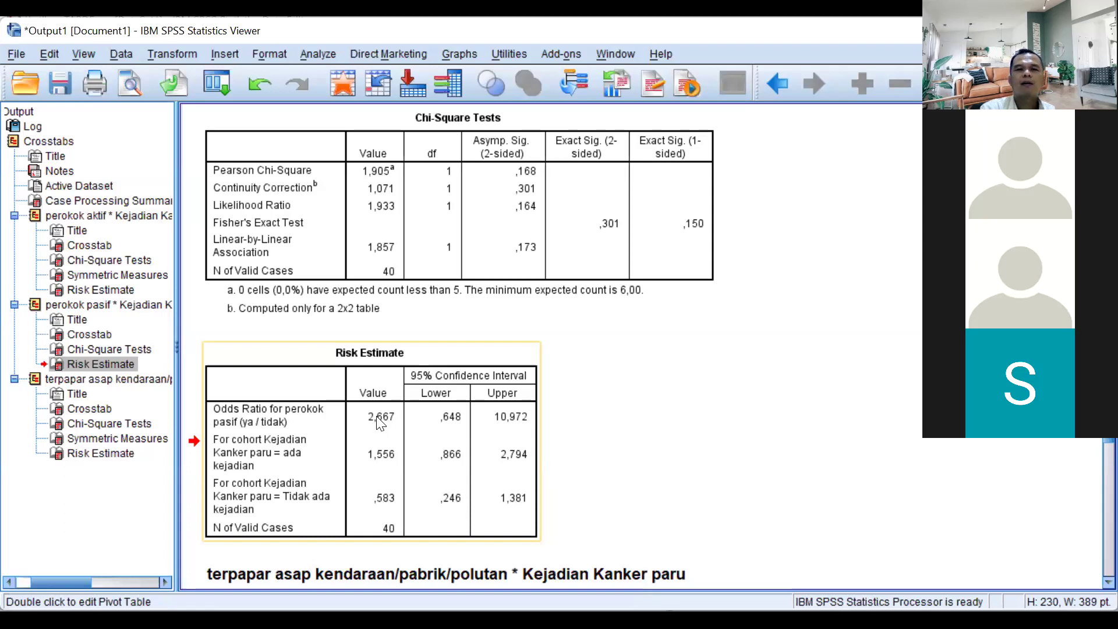
{"action": "left_click", "coordinate": [319, 220]}
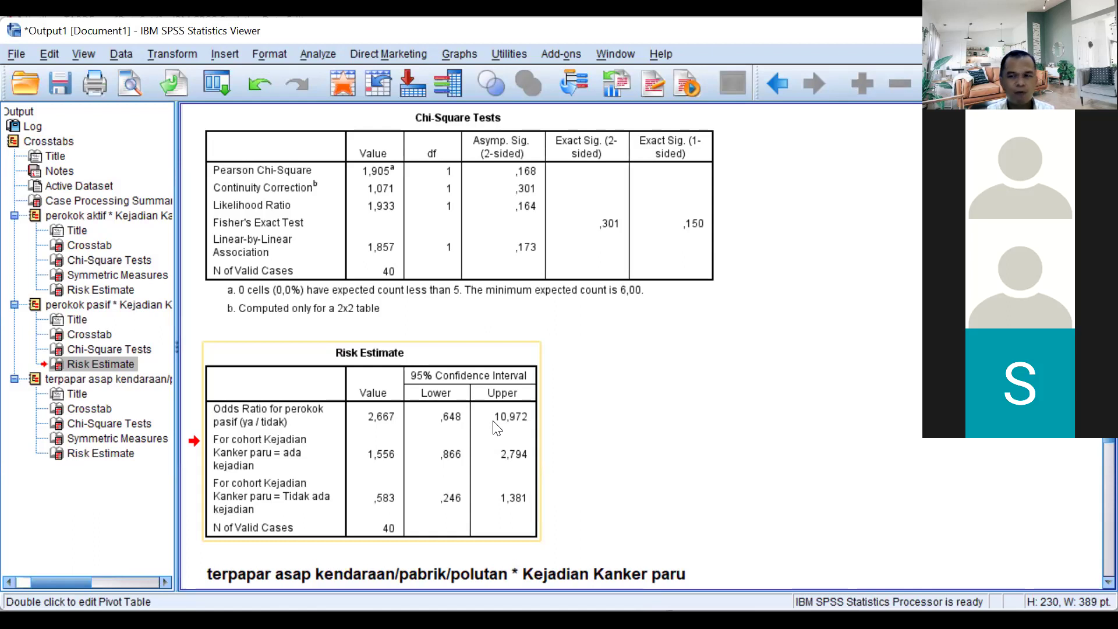
{"action": "left_click", "coordinate": [552, 175]}
{"action": "left_click", "coordinate": [523, 348]}
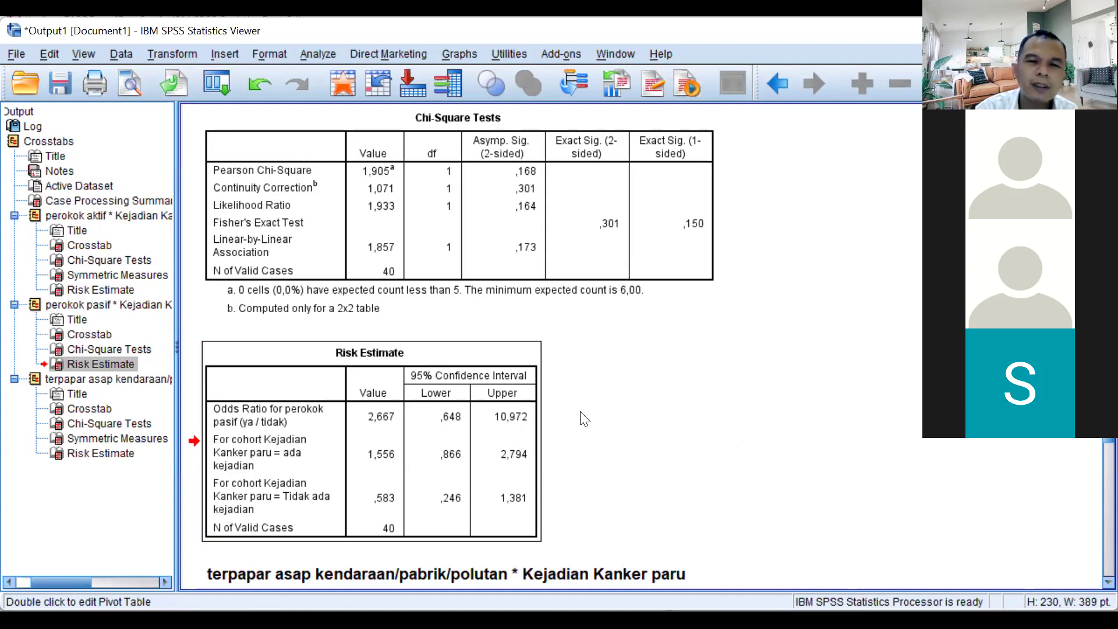
Step: Revisit the perokok aktif chi-square significance, symmetric measures and risk estimate for comparison with perokok pasif
{"action": "scroll", "coordinate": [582, 418], "scroll_direction": "up", "scroll_amount": 5}
{"action": "scroll", "coordinate": [552, 391], "scroll_direction": "up", "scroll_amount": 15}
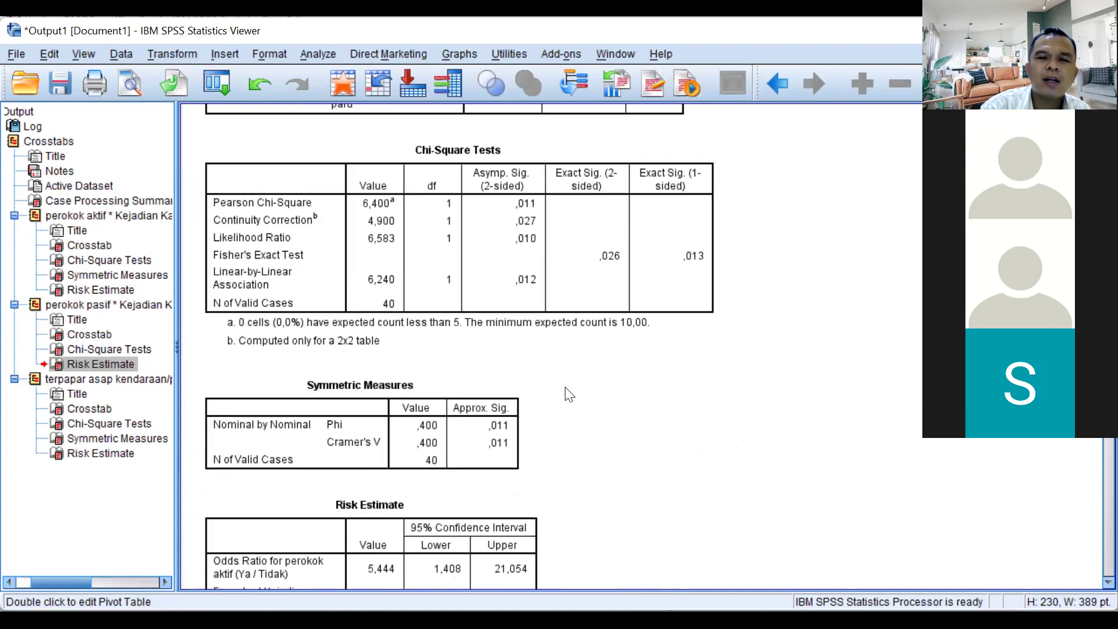
{"action": "scroll", "coordinate": [582, 340], "scroll_direction": "up", "scroll_amount": 4}
{"action": "scroll", "coordinate": [553, 318], "scroll_direction": "down", "scroll_amount": 7}
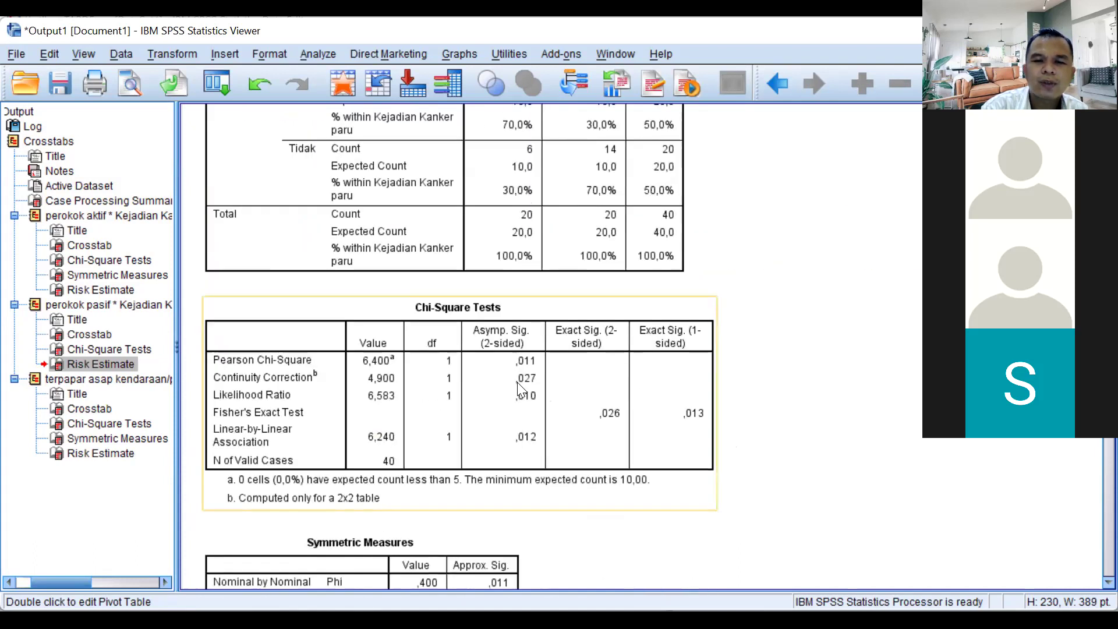
{"action": "scroll", "coordinate": [517, 382], "scroll_direction": "down", "scroll_amount": 1}
{"action": "scroll", "coordinate": [391, 396], "scroll_direction": "down", "scroll_amount": 10}
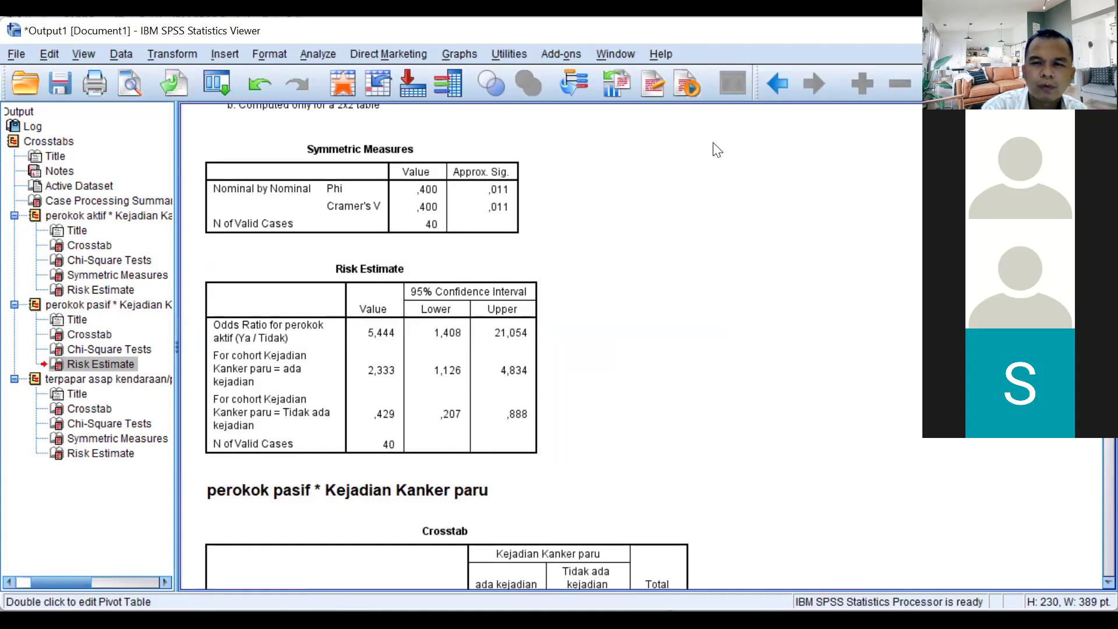
Step: Compare the perokok aktif risk estimate and confidence limits with the perokok pasif crosstab, chi-square tests and risk estimate
{"action": "left_click", "coordinate": [372, 317]}
{"action": "scroll", "coordinate": [373, 317], "scroll_direction": "down", "scroll_amount": 3}
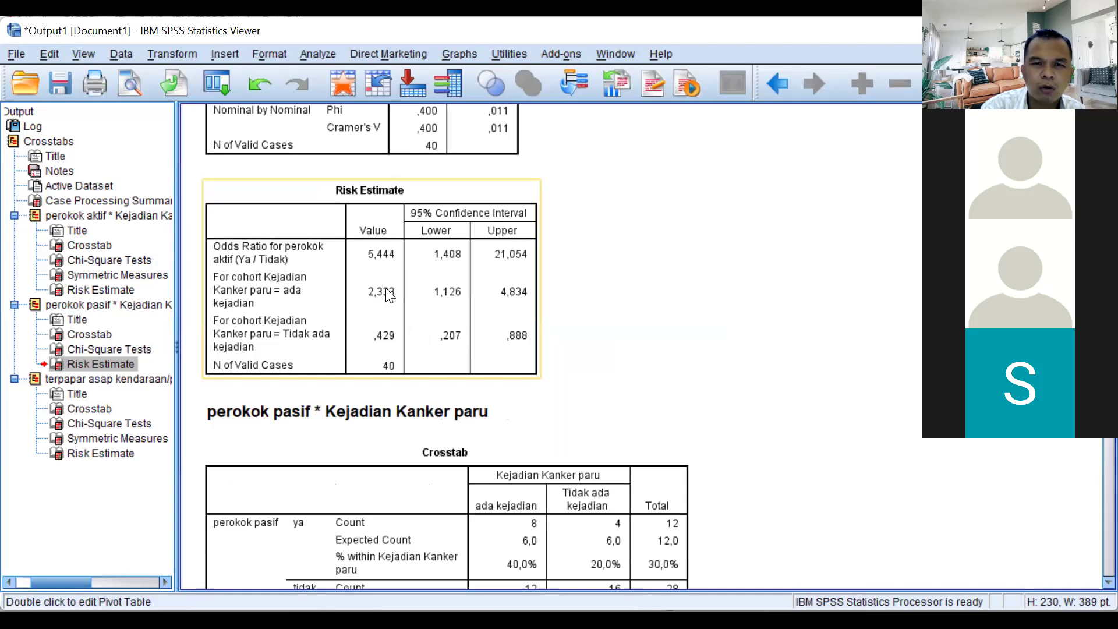
{"action": "left_click", "coordinate": [584, 178]}
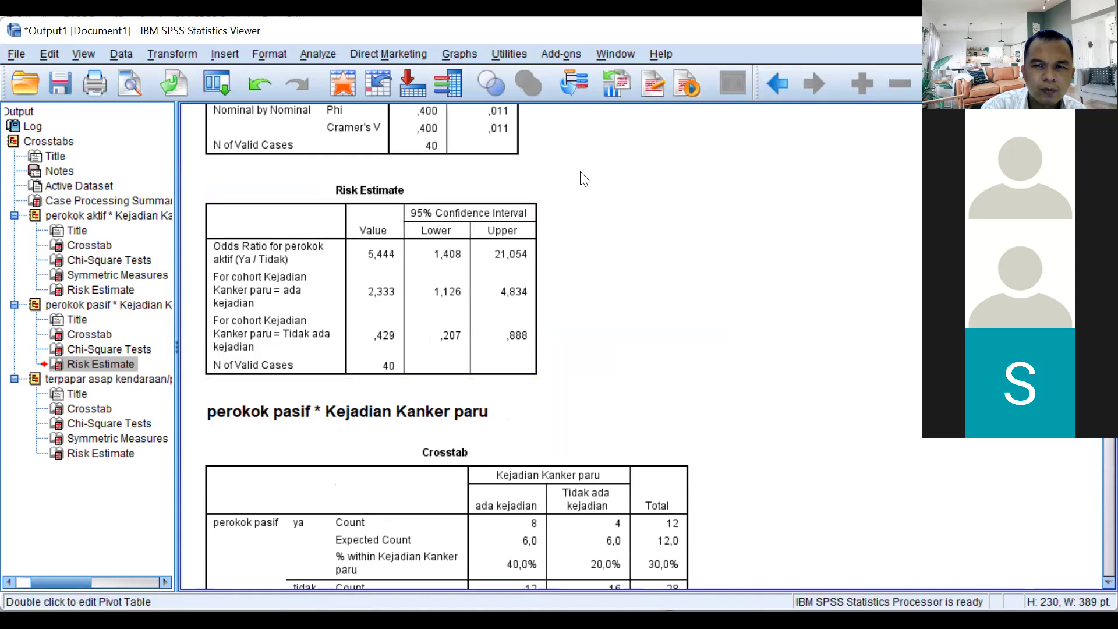
{"action": "left_click", "coordinate": [447, 250]}
{"action": "scroll", "coordinate": [426, 321], "scroll_direction": "down", "scroll_amount": 5}
{"action": "left_click", "coordinate": [429, 324]}
{"action": "scroll", "coordinate": [429, 328], "scroll_direction": "down", "scroll_amount": 2}
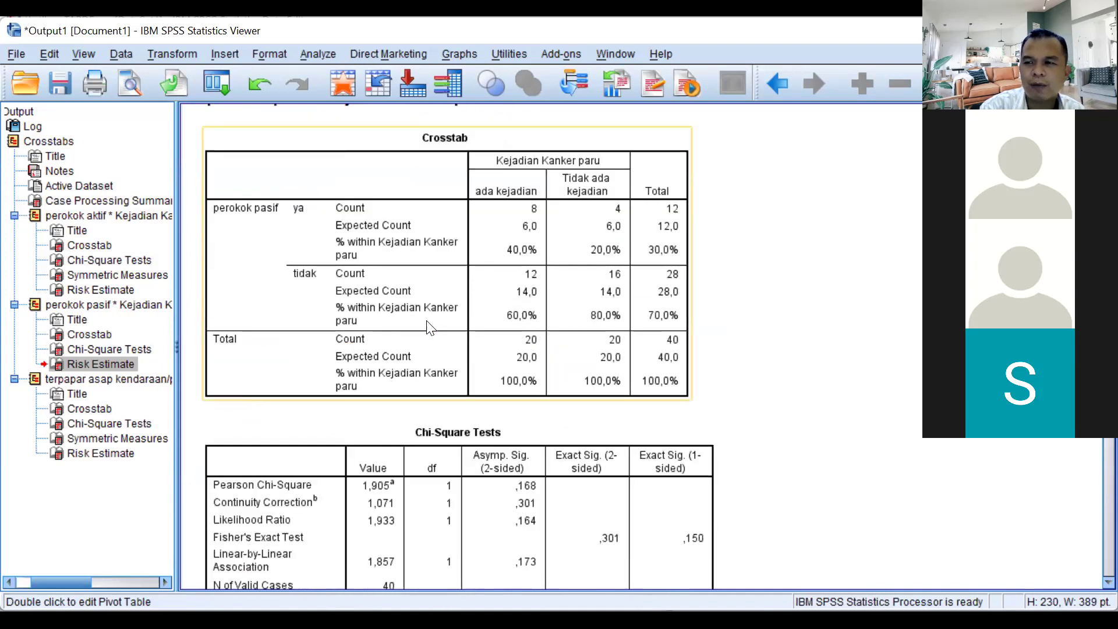
{"action": "scroll", "coordinate": [429, 328], "scroll_direction": "down", "scroll_amount": 2}
{"action": "scroll", "coordinate": [434, 324], "scroll_direction": "down", "scroll_amount": 4}
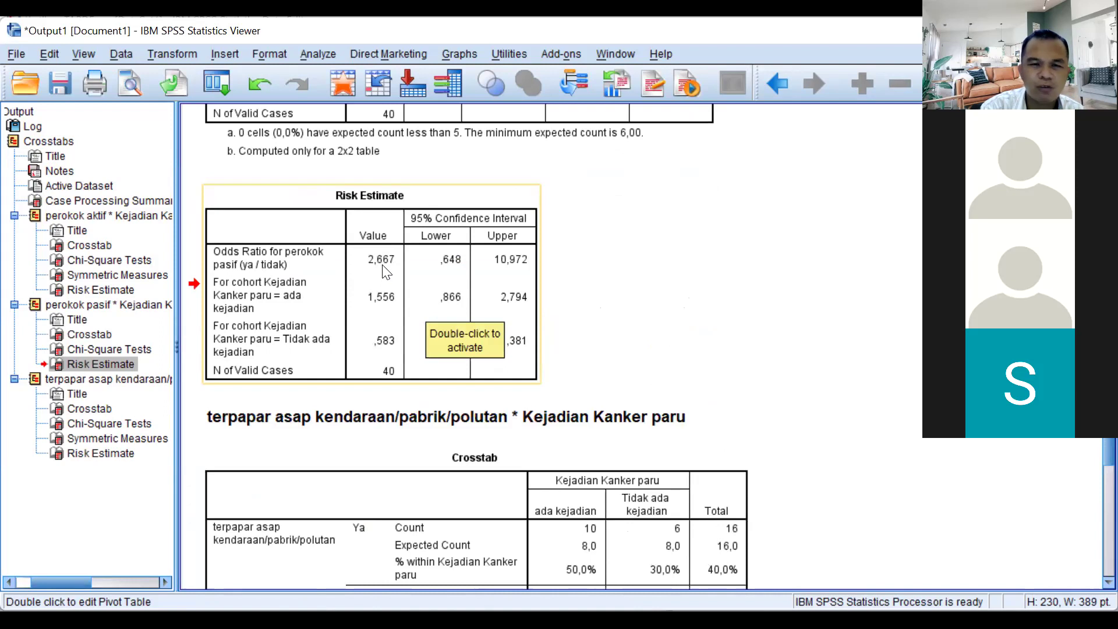
{"action": "scroll", "coordinate": [451, 245], "scroll_direction": "up", "scroll_amount": 3}
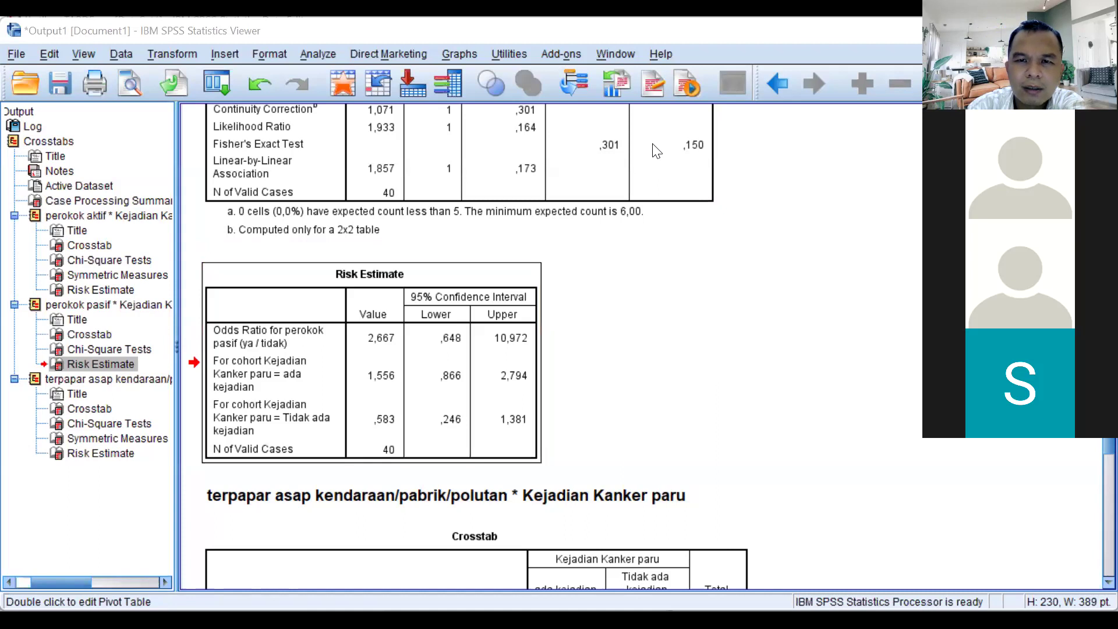
Step: Examine the terpapar asap kendaraan/pabrik/polutan crosstab counts, percentages and chi-square significance
{"action": "scroll", "coordinate": [681, 354], "scroll_direction": "down", "scroll_amount": 4}
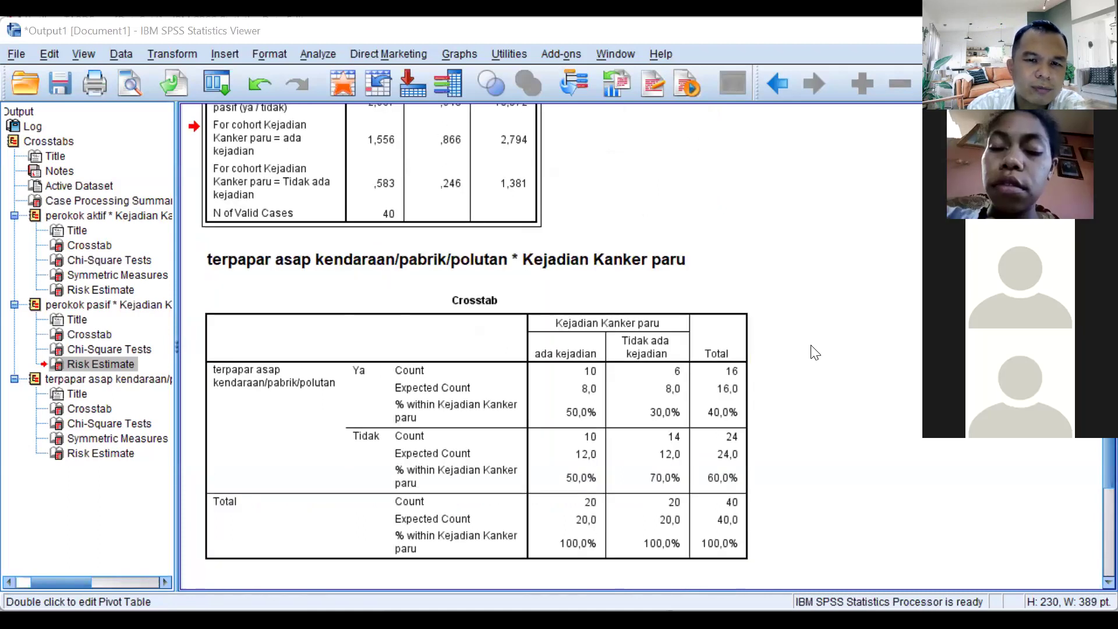
{"action": "scroll", "coordinate": [829, 350], "scroll_direction": "down", "scroll_amount": 1}
{"action": "scroll", "coordinate": [830, 349], "scroll_direction": "down", "scroll_amount": 1}
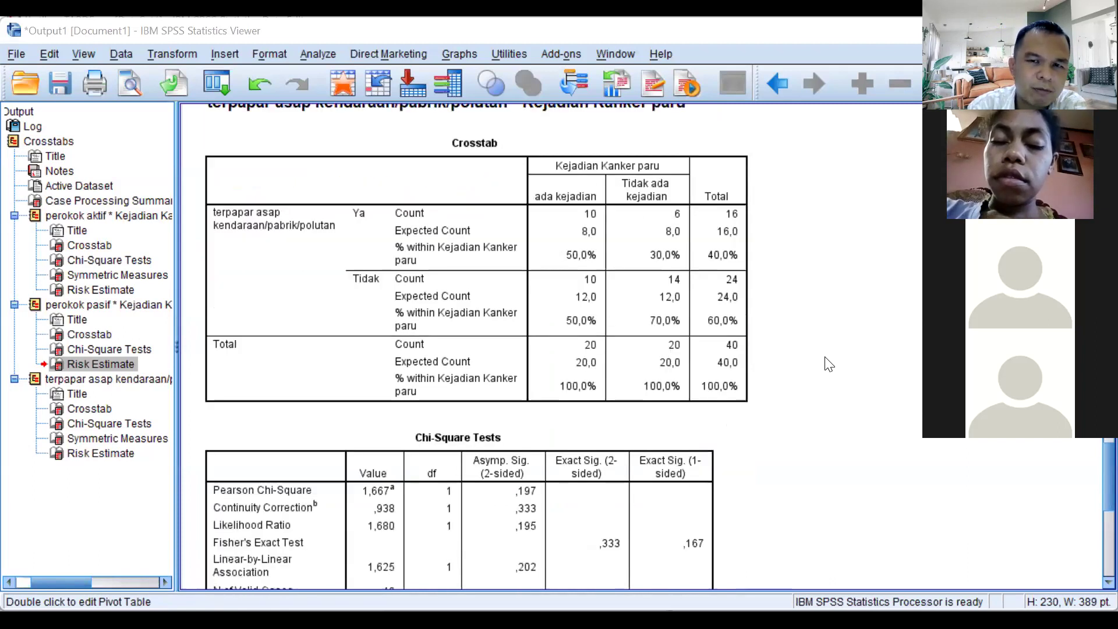
{"action": "scroll", "coordinate": [829, 365], "scroll_direction": "up", "scroll_amount": 2}
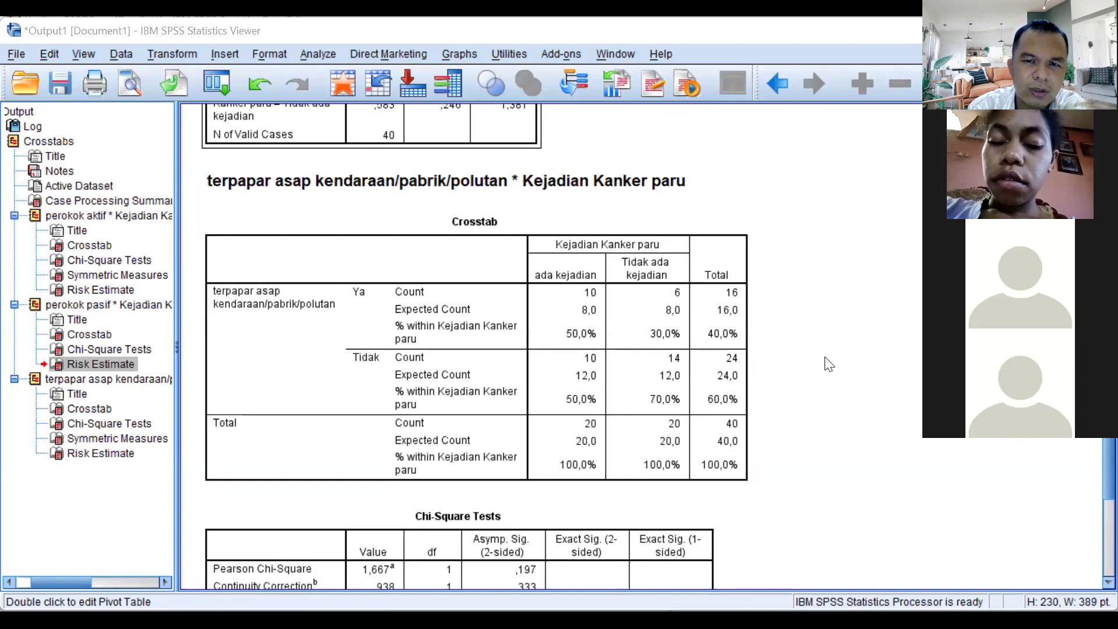
{"action": "scroll", "coordinate": [827, 365], "scroll_direction": "down", "scroll_amount": 2}
{"action": "scroll", "coordinate": [827, 365], "scroll_direction": "up", "scroll_amount": 1}
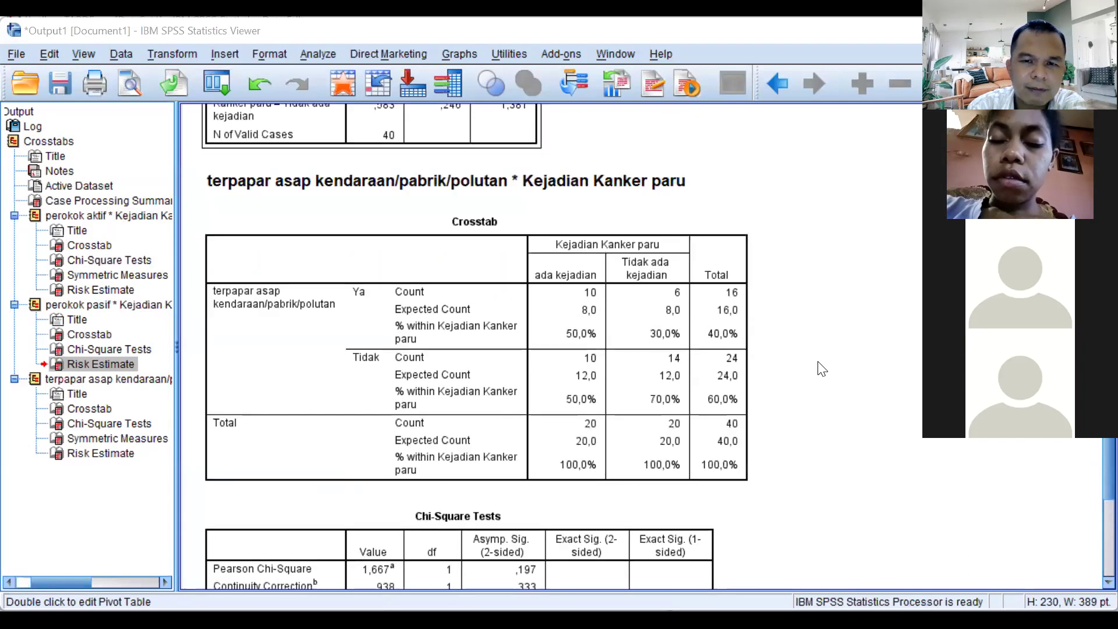
{"action": "left_click", "coordinate": [658, 339]}
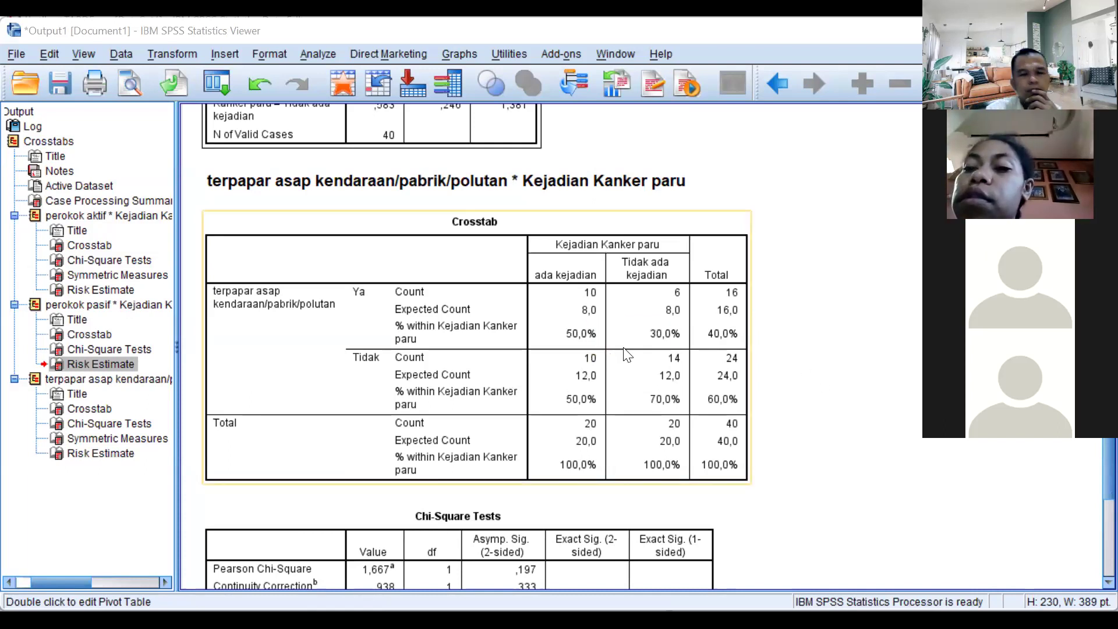
{"action": "scroll", "coordinate": [443, 448], "scroll_direction": "down", "scroll_amount": 1}
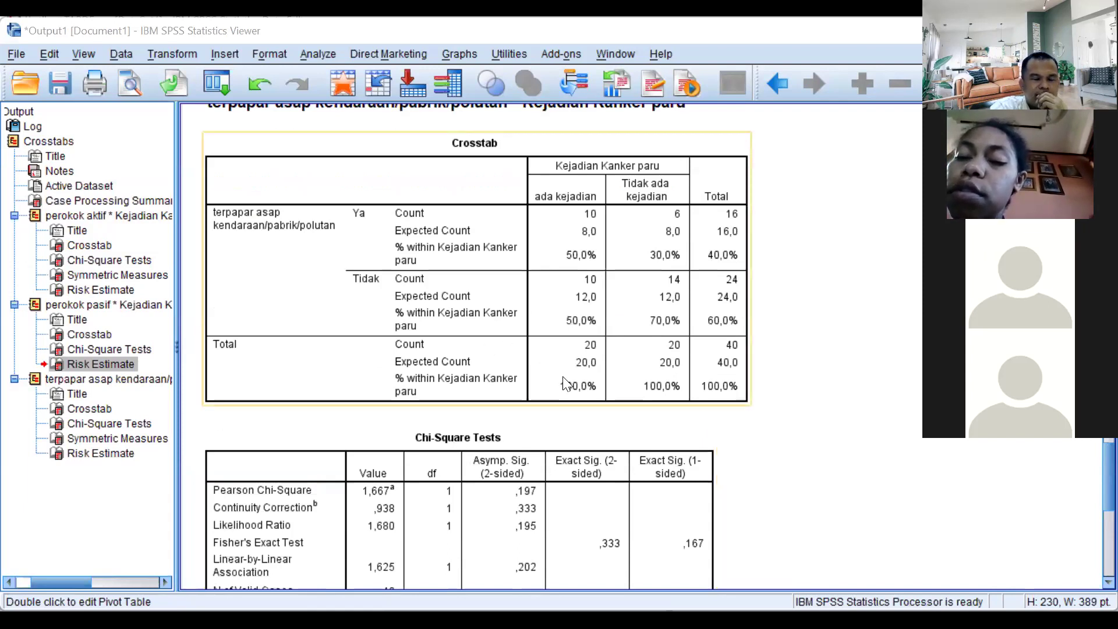
{"action": "scroll", "coordinate": [515, 457], "scroll_direction": "down", "scroll_amount": 1}
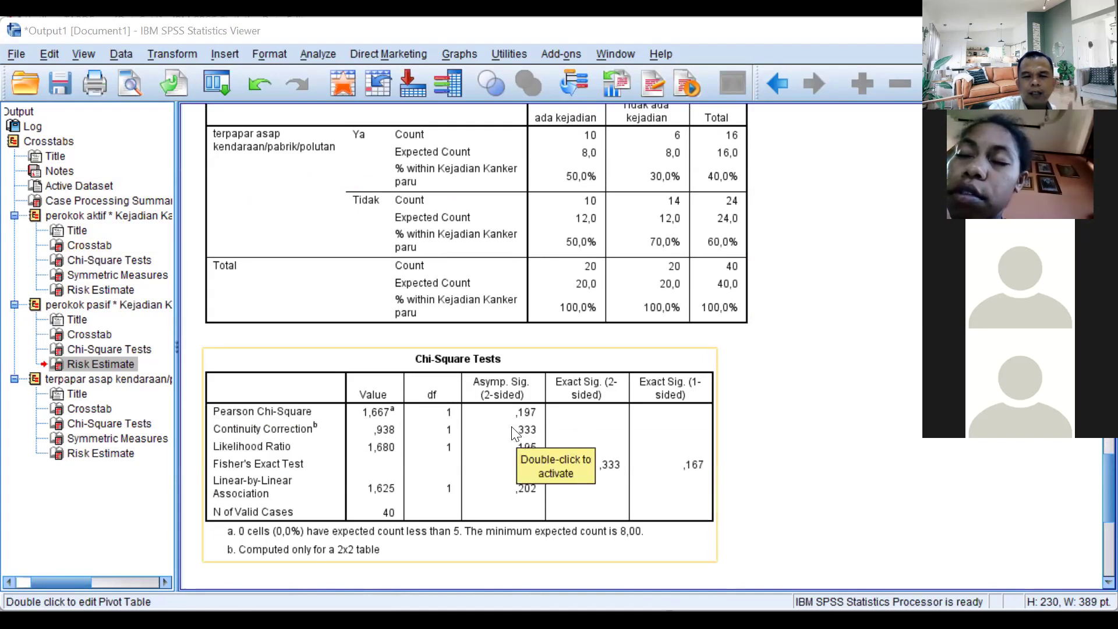
Step: Cut the Symmetric Measures table from the terpapar asap kendaraan/pabrik/polutan output
{"action": "scroll", "coordinate": [499, 400], "scroll_direction": "down", "scroll_amount": 3}
{"action": "scroll", "coordinate": [502, 405], "scroll_direction": "down", "scroll_amount": 3}
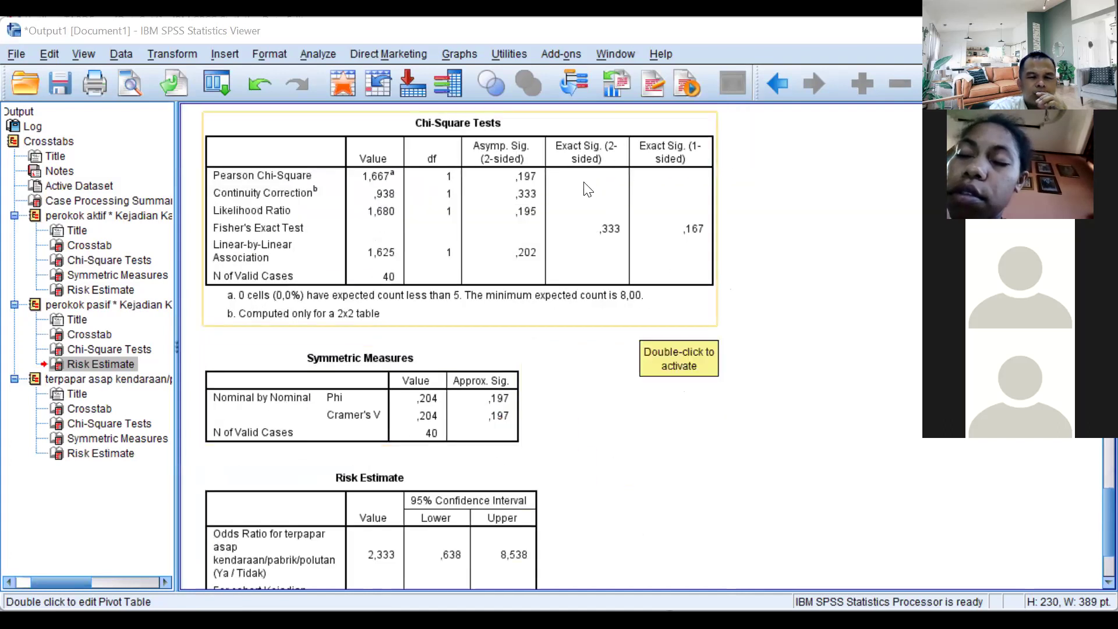
{"action": "scroll", "coordinate": [589, 192], "scroll_direction": "up", "scroll_amount": 3}
{"action": "scroll", "coordinate": [550, 244], "scroll_direction": "down", "scroll_amount": 3}
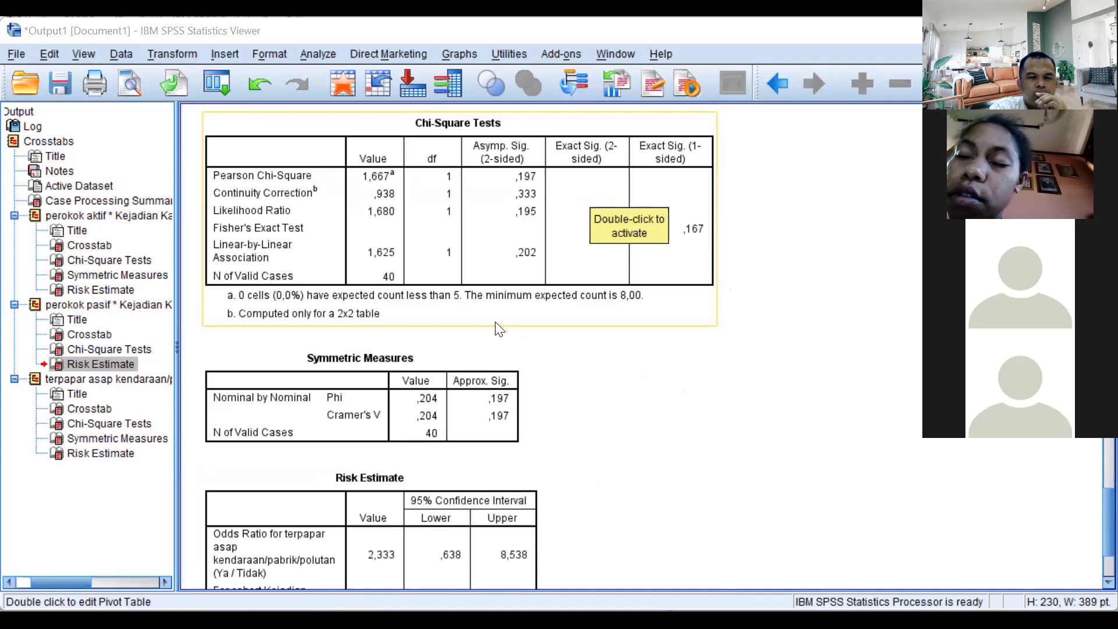
{"action": "left_click", "coordinate": [470, 389]}
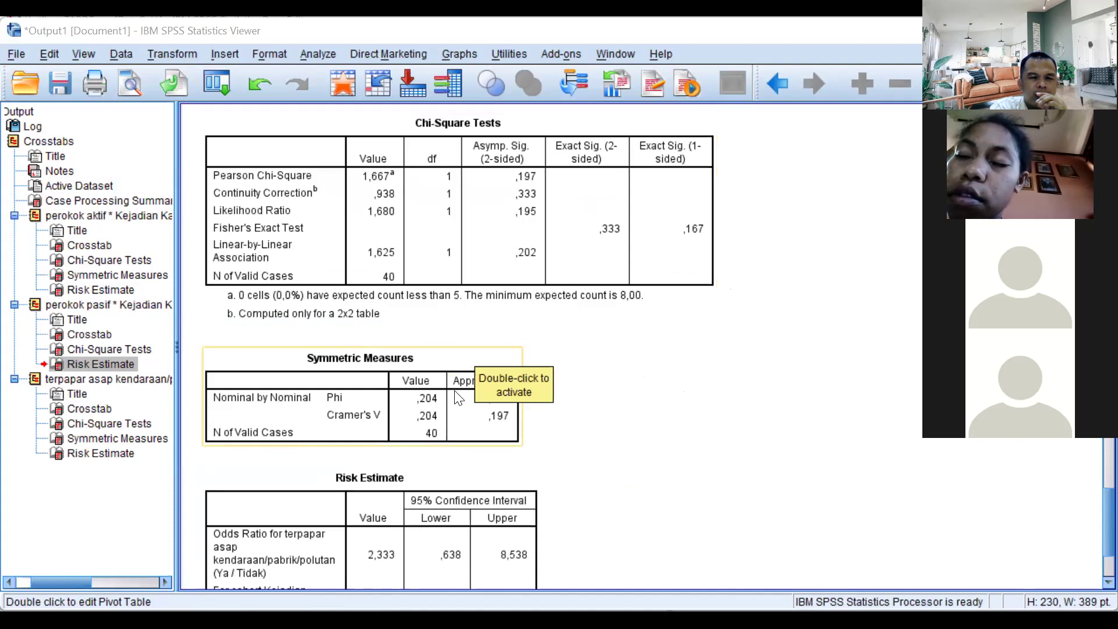
{"action": "right_click", "coordinate": [423, 402]}
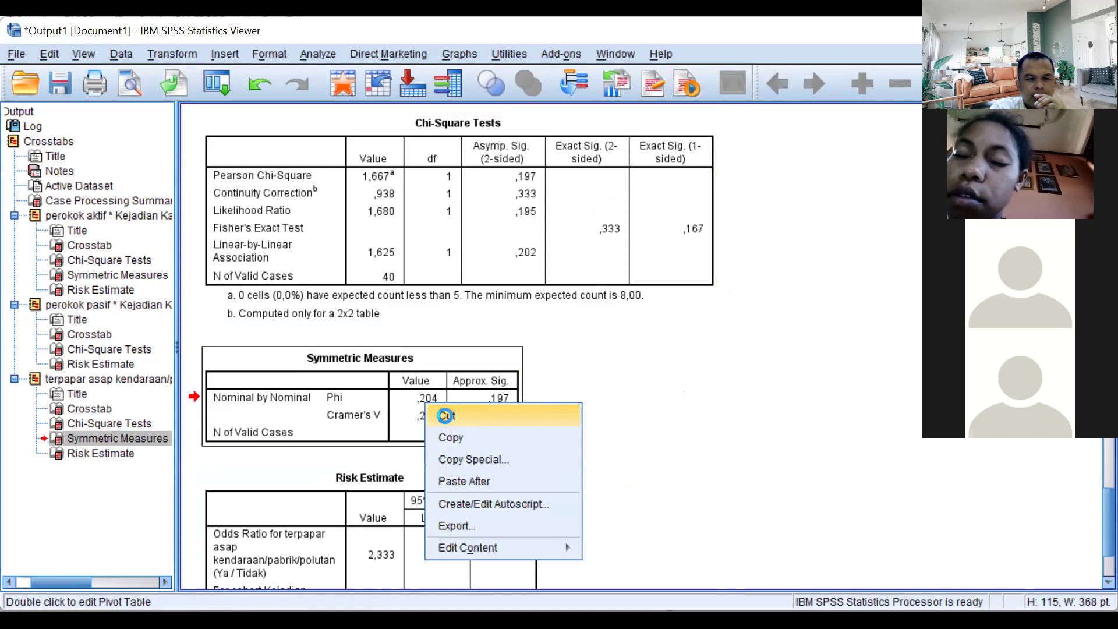
{"action": "left_click", "coordinate": [447, 417]}
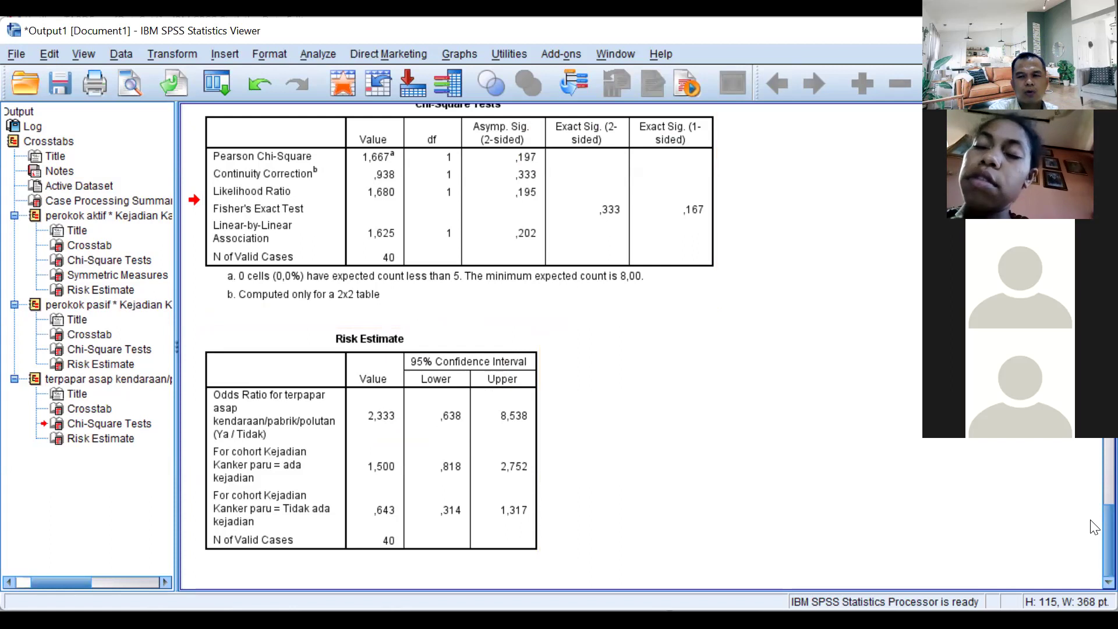
{"action": "scroll", "coordinate": [1093, 527], "scroll_direction": "up", "scroll_amount": 15}
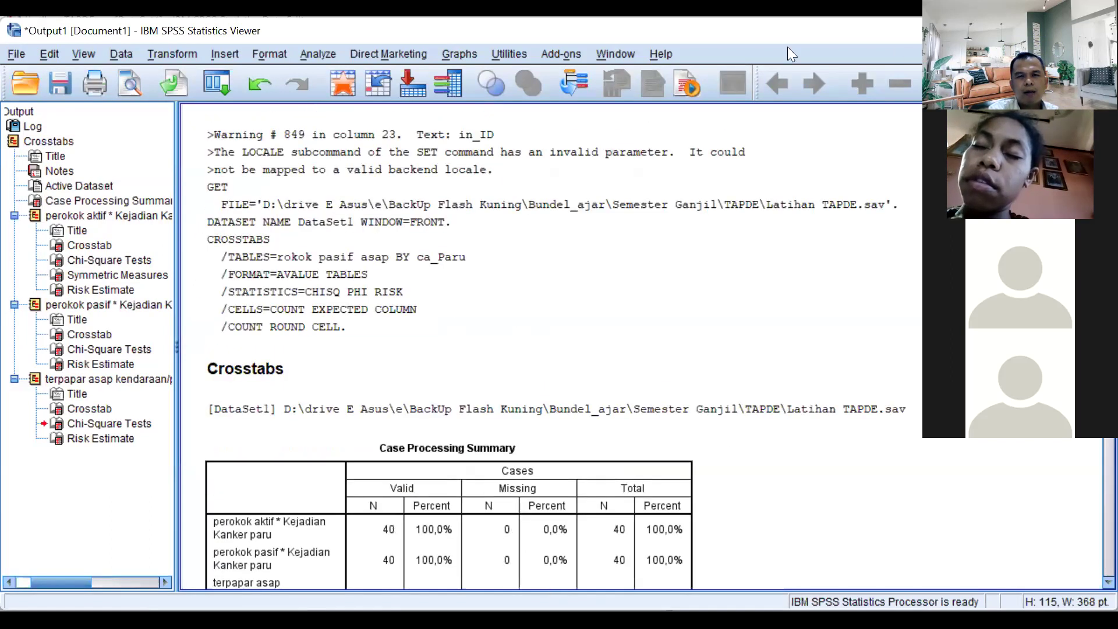
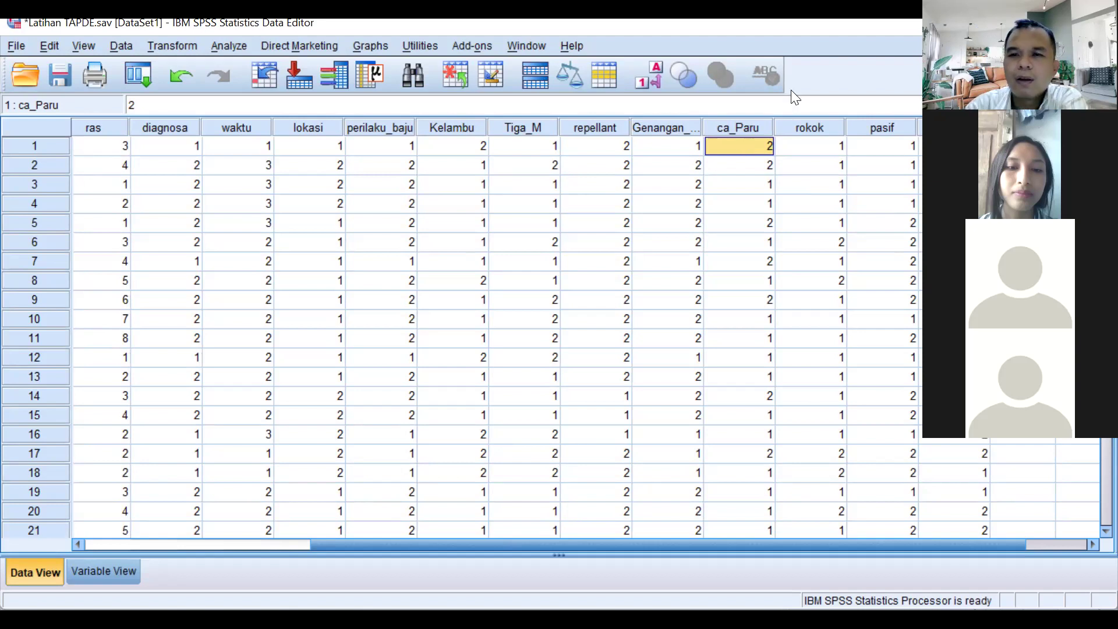
Step: Review the row and column variables assigned in the Crosstabs dialog of the Data Editor and close it without running the analysis
{"action": "left_click", "coordinate": [226, 45]}
{"action": "mouse_move", "coordinate": [294, 92]}
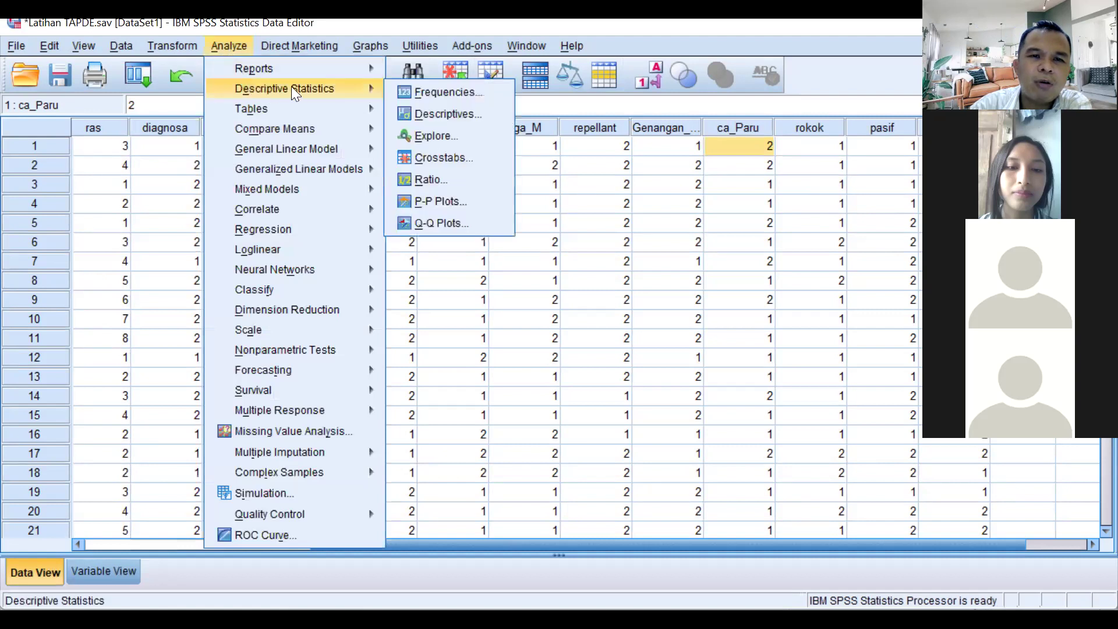
{"action": "left_click", "coordinate": [480, 157]}
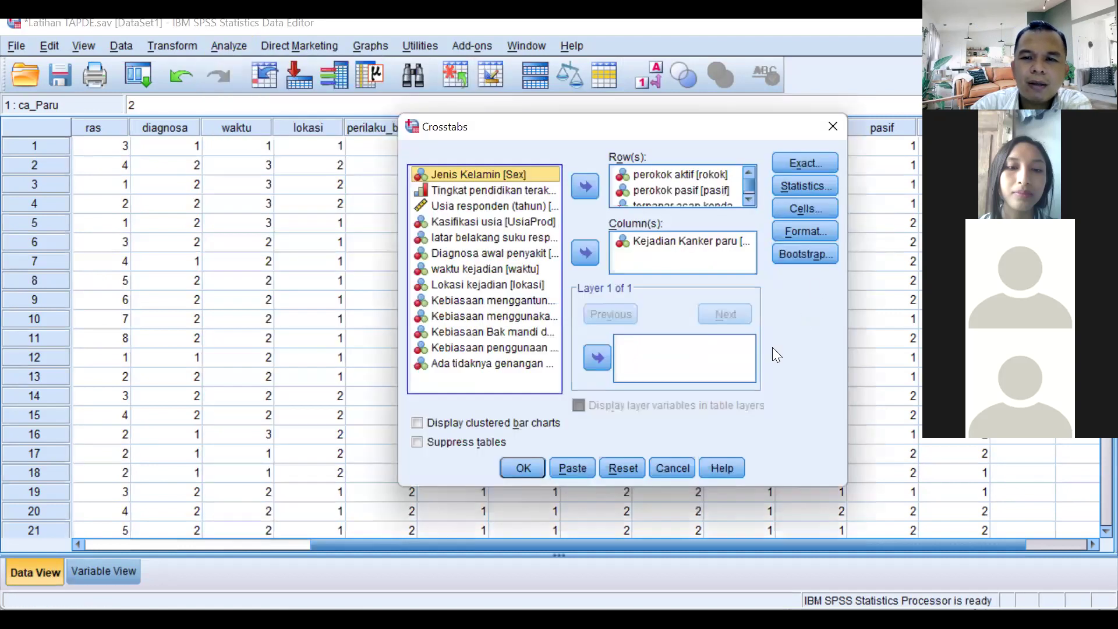
{"action": "left_click", "coordinate": [673, 473]}
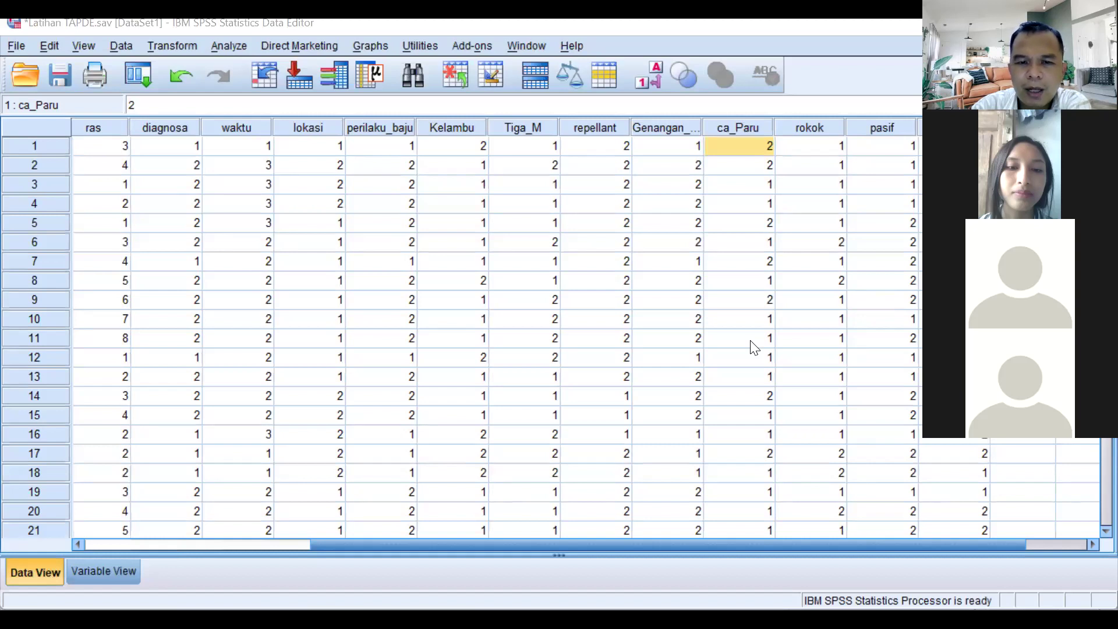
Step: Return to the output viewer and review the perokok aktif crosstab, chi-square tests, symmetric measures and risk estimate
{"action": "key", "text": "alt+Tab"}
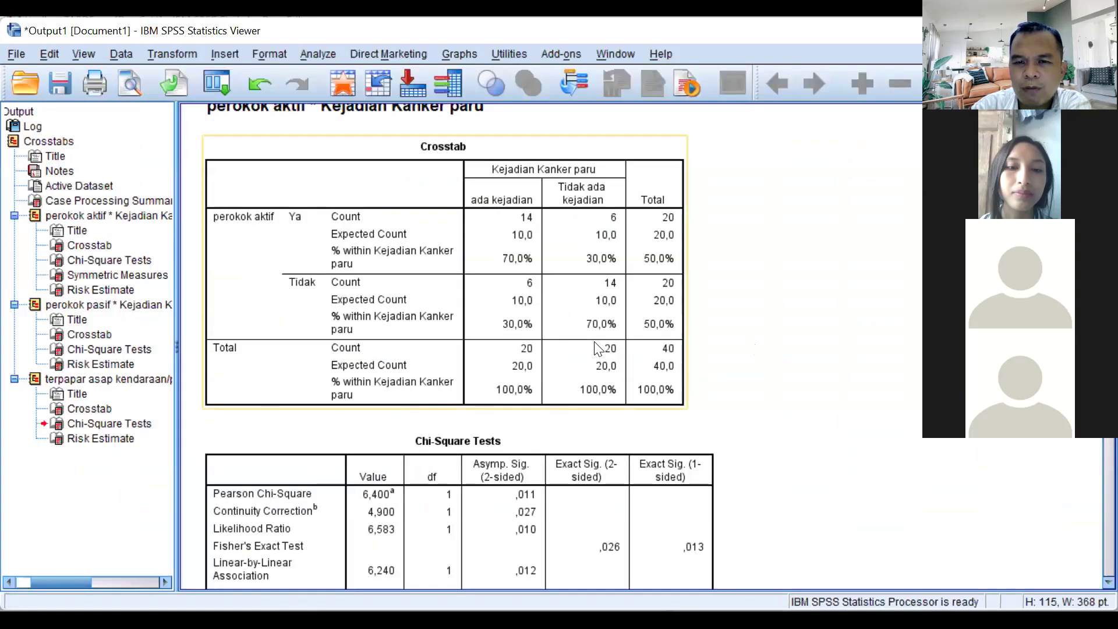
{"action": "scroll", "coordinate": [603, 345], "scroll_direction": "down", "scroll_amount": 6}
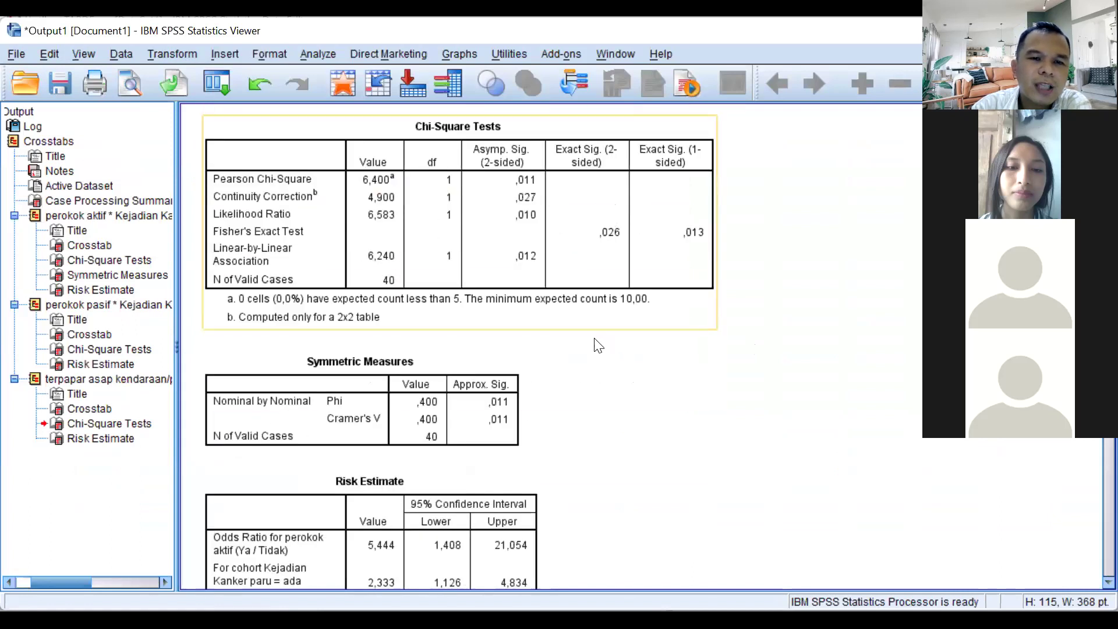
{"action": "scroll", "coordinate": [599, 345], "scroll_direction": "down", "scroll_amount": 4}
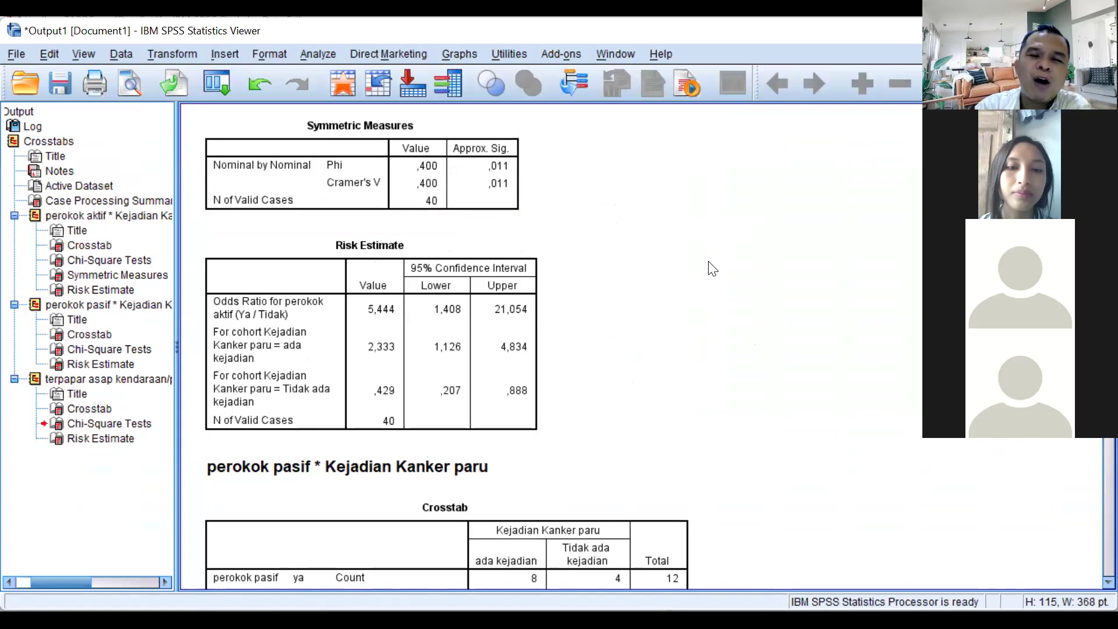
{"action": "left_click", "coordinate": [389, 353]}
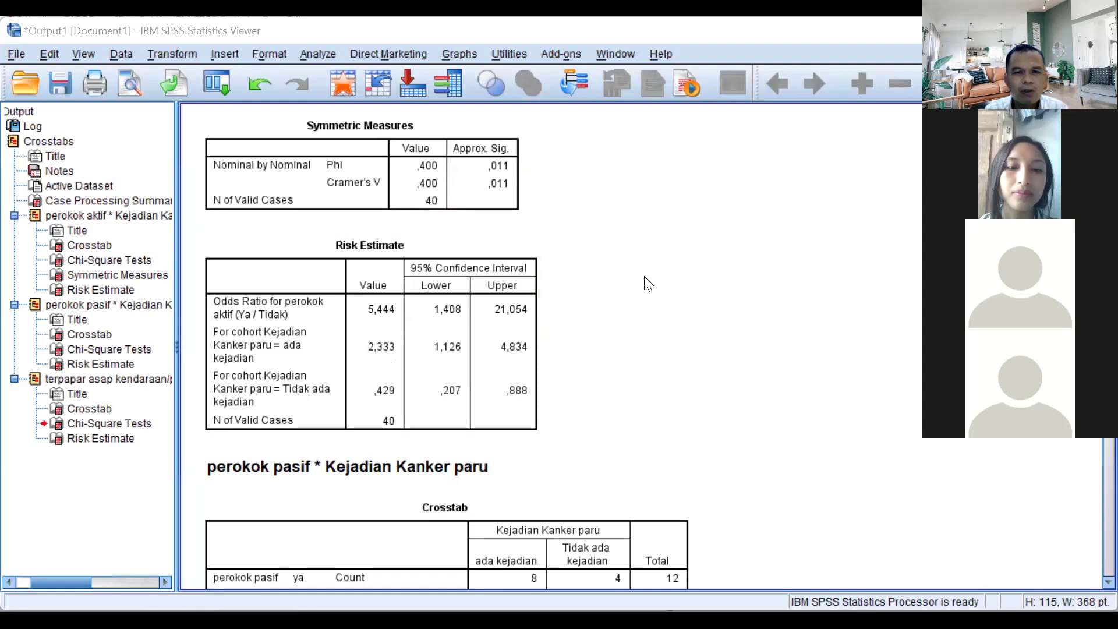
{"action": "scroll", "coordinate": [632, 288], "scroll_direction": "up", "scroll_amount": 3}
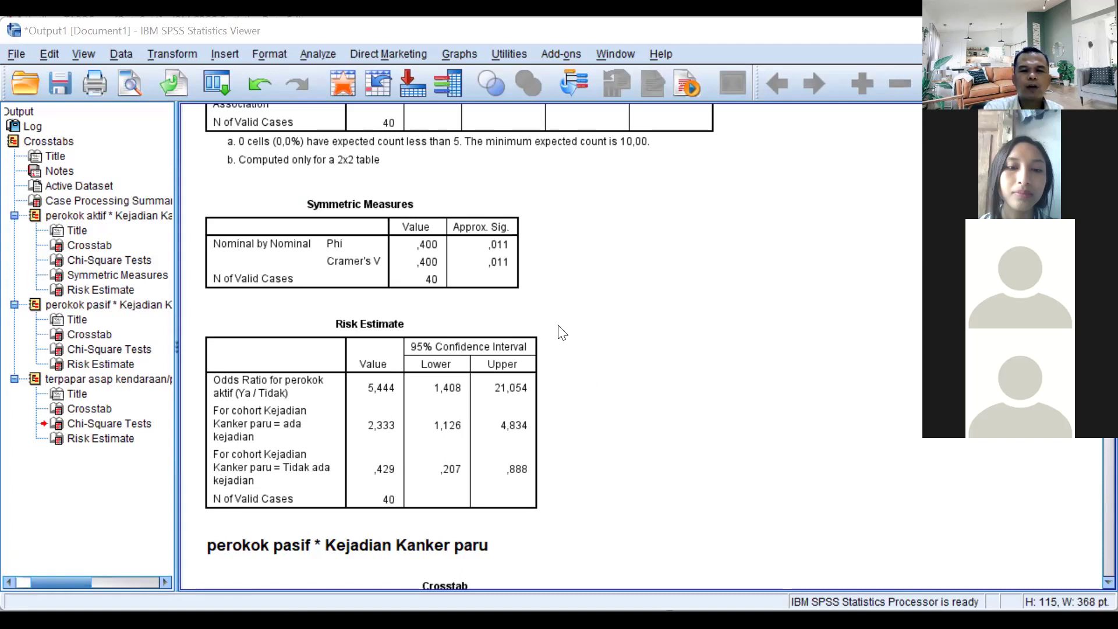
Step: Review the crosstabs, chi-square tests and risk estimates for perokok pasif and terpapar asap kendaraan/pabrik/polutan
{"action": "scroll", "coordinate": [563, 318], "scroll_direction": "down", "scroll_amount": 3}
{"action": "scroll", "coordinate": [563, 318], "scroll_direction": "down", "scroll_amount": 20}
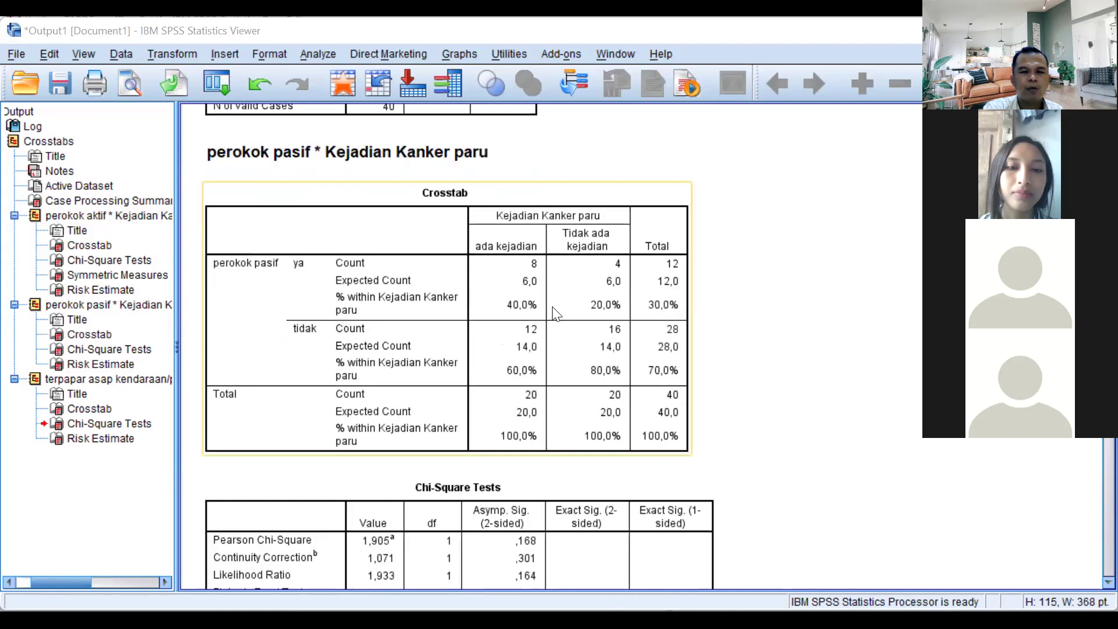
{"action": "scroll", "coordinate": [565, 304], "scroll_direction": "down", "scroll_amount": 6}
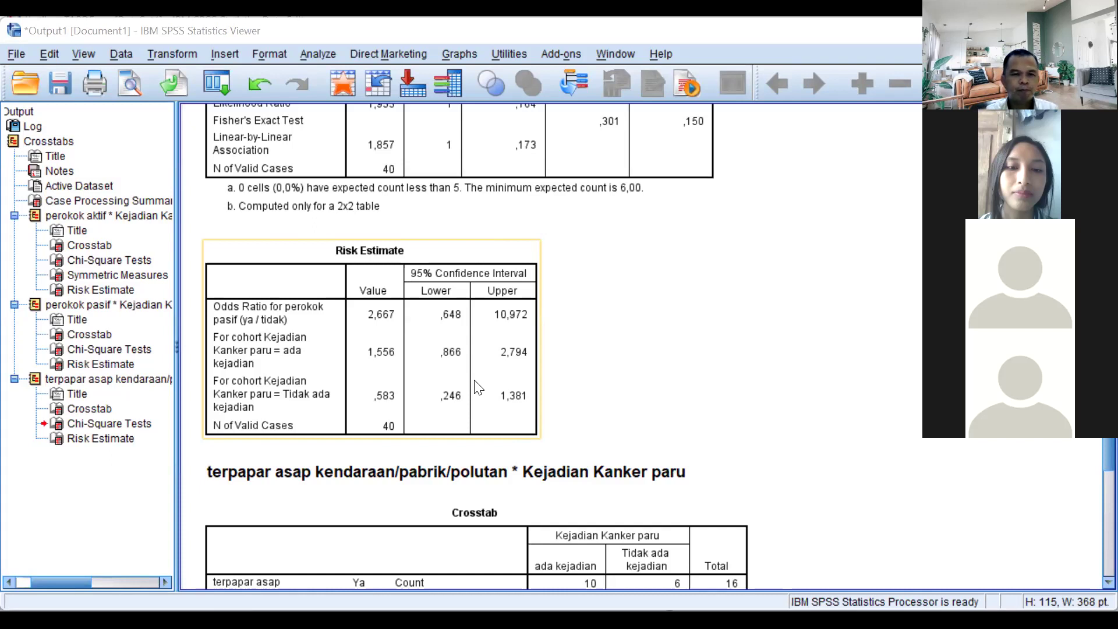
{"action": "scroll", "coordinate": [478, 388], "scroll_direction": "down", "scroll_amount": 15}
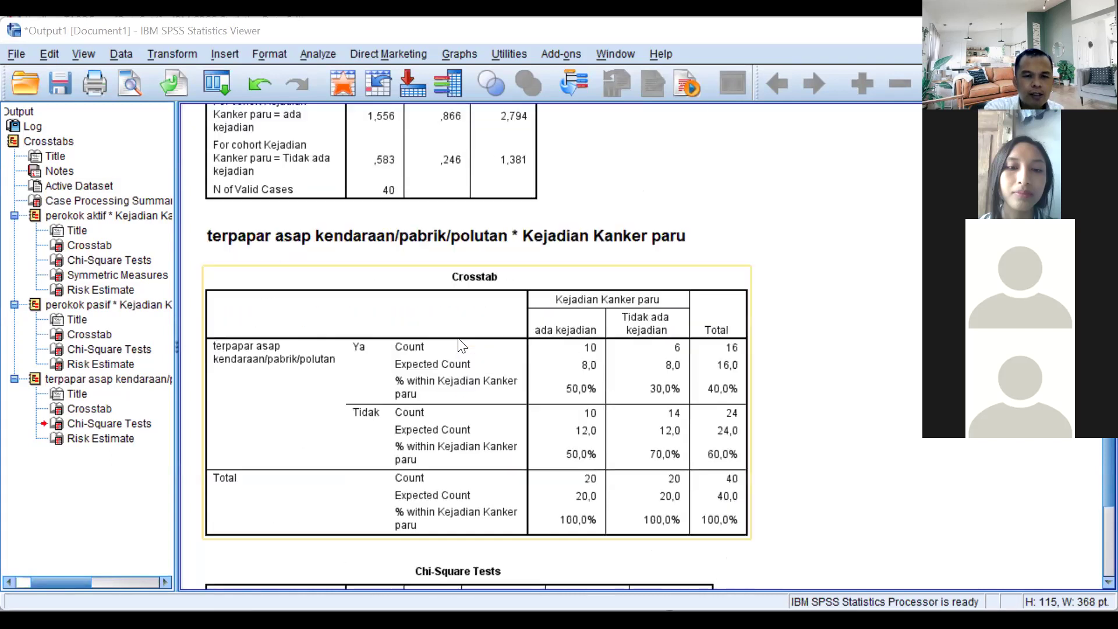
{"action": "scroll", "coordinate": [481, 318], "scroll_direction": "down", "scroll_amount": 3}
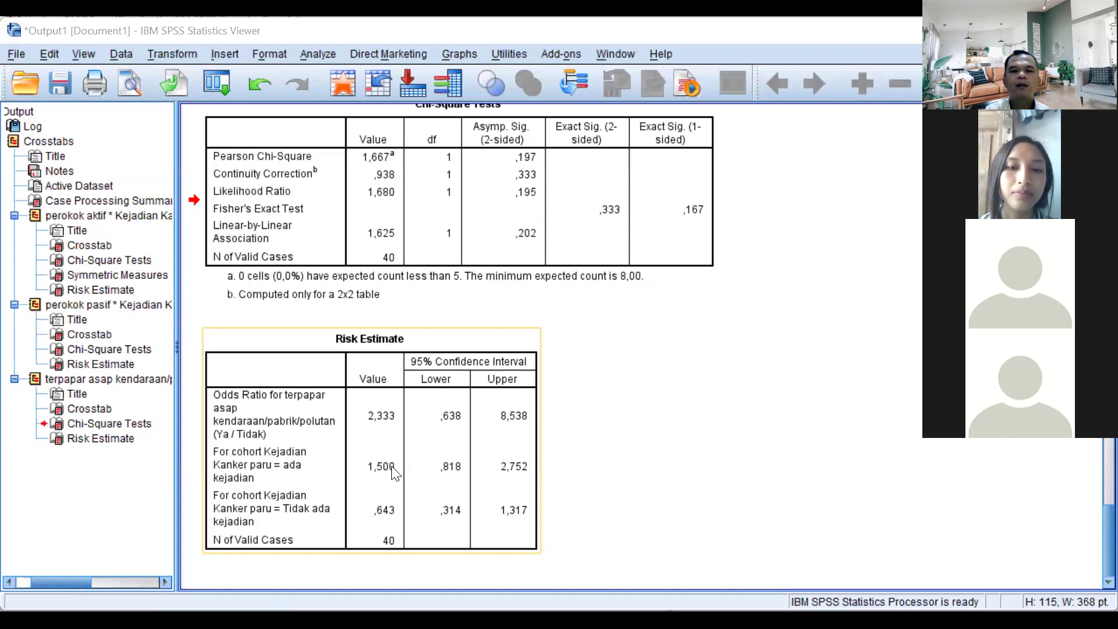
{"action": "left_click", "coordinate": [751, 55]}
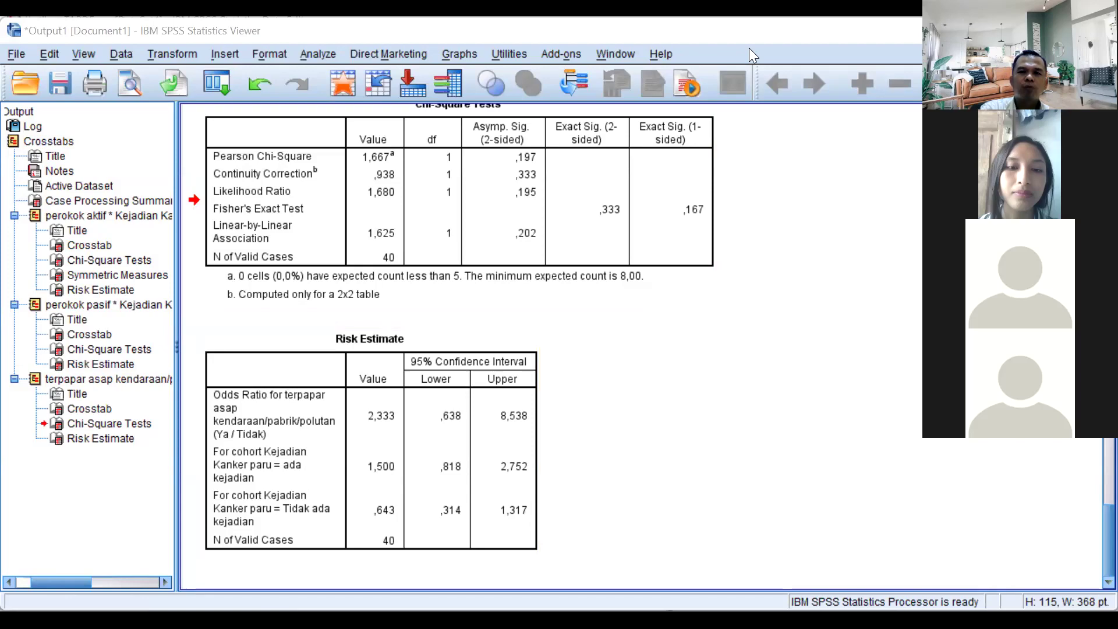